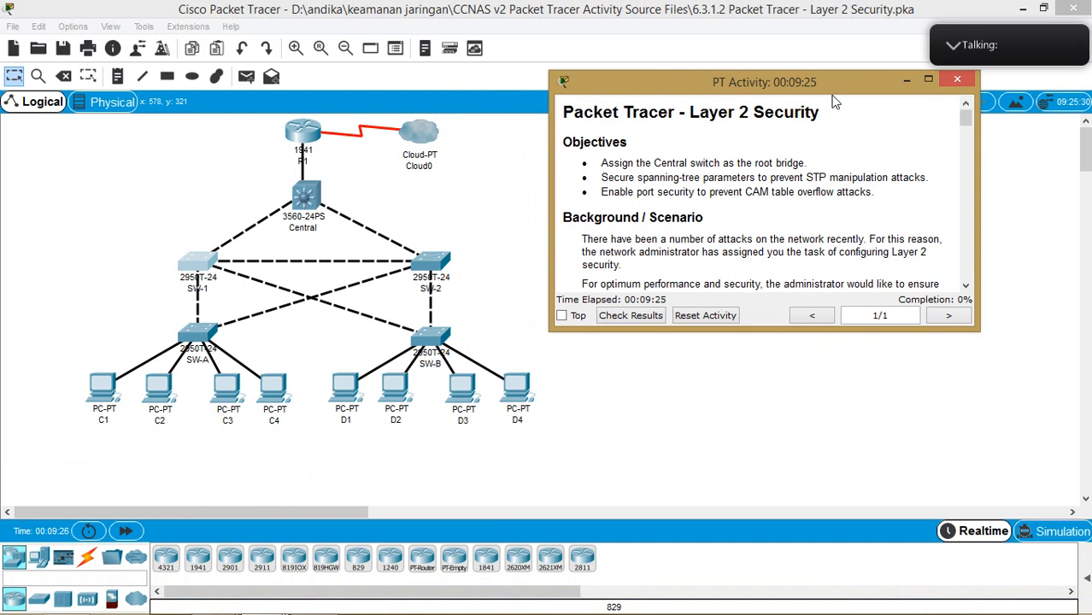
Resize and place the activity instructions window so it sits beside the network topology.
{"action": "left_click_drag", "start_coordinate": [840, 85], "coordinate": [871, 72]}
{"action": "double_click", "coordinate": [873, 75]}
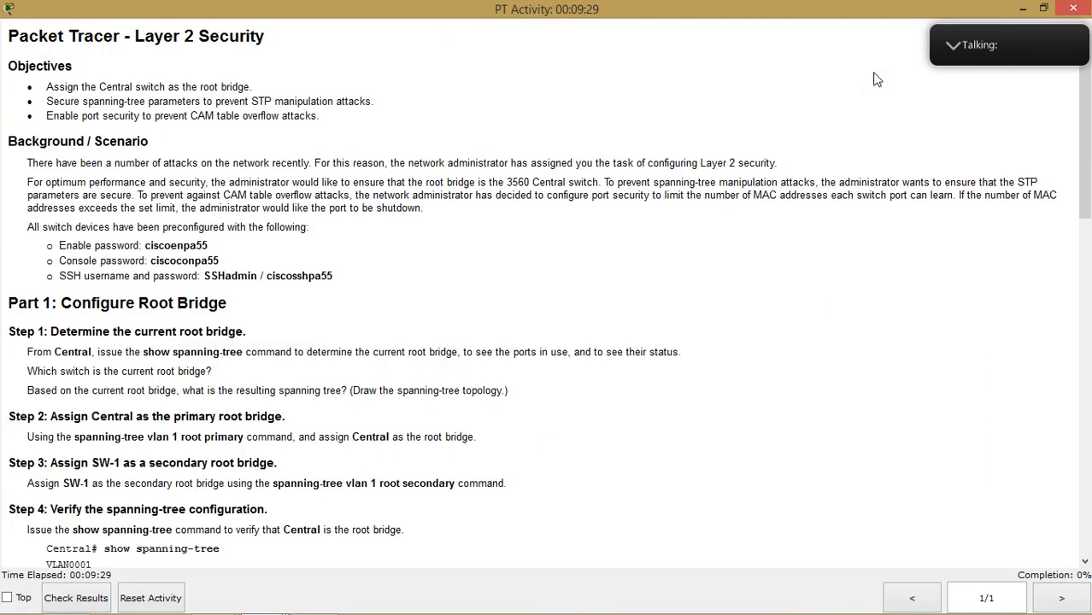
{"action": "left_click_drag", "start_coordinate": [846, 12], "coordinate": [808, 41]}
{"action": "left_click_drag", "start_coordinate": [1018, 280], "coordinate": [1034, 391]}
{"action": "left_click_drag", "start_coordinate": [822, 37], "coordinate": [872, 29]}
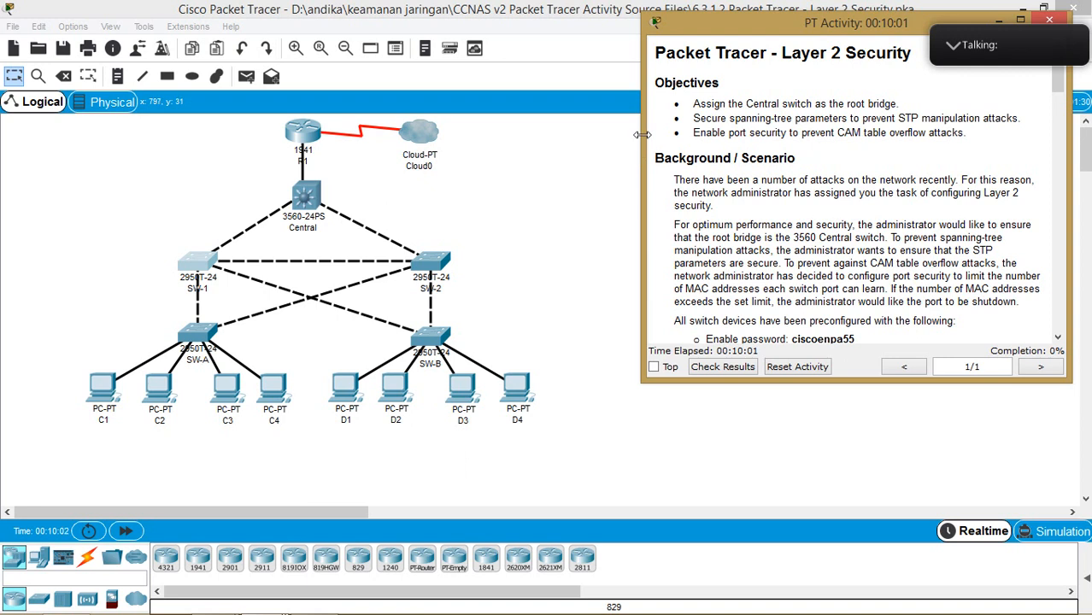
{"action": "left_click_drag", "start_coordinate": [641, 134], "coordinate": [585, 148]}
{"action": "left_click_drag", "start_coordinate": [773, 25], "coordinate": [763, 28]}
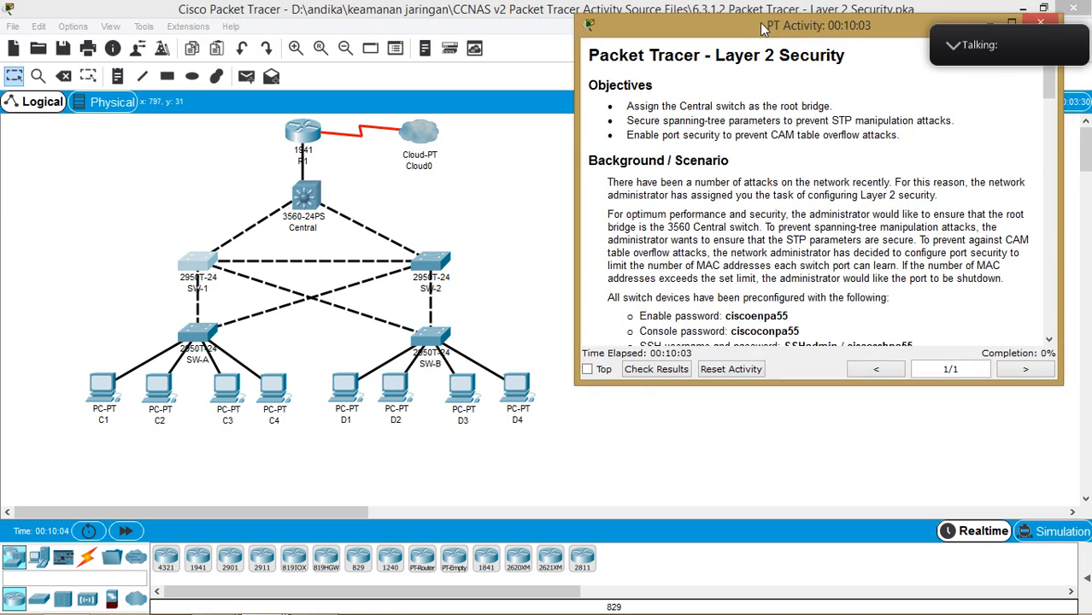
Read the preconfigured switch credentials and Part 1 Step 1 on determining the current root bridge.
{"action": "scroll", "coordinate": [866, 246], "scroll_direction": "down", "scroll_amount": 1}
{"action": "scroll", "coordinate": [866, 246], "scroll_direction": "up", "scroll_amount": 1}
{"action": "scroll", "coordinate": [866, 247], "scroll_direction": "down", "scroll_amount": 3}
{"action": "scroll", "coordinate": [863, 250], "scroll_direction": "up", "scroll_amount": 2}
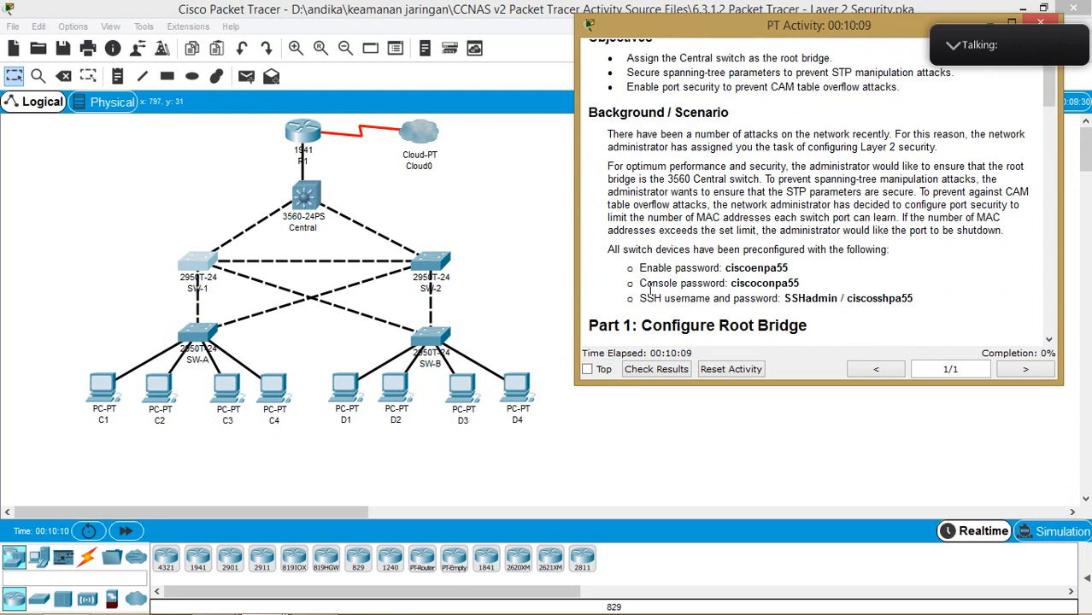
{"action": "left_click_drag", "start_coordinate": [627, 268], "coordinate": [812, 298]}
{"action": "left_click", "coordinate": [871, 294]}
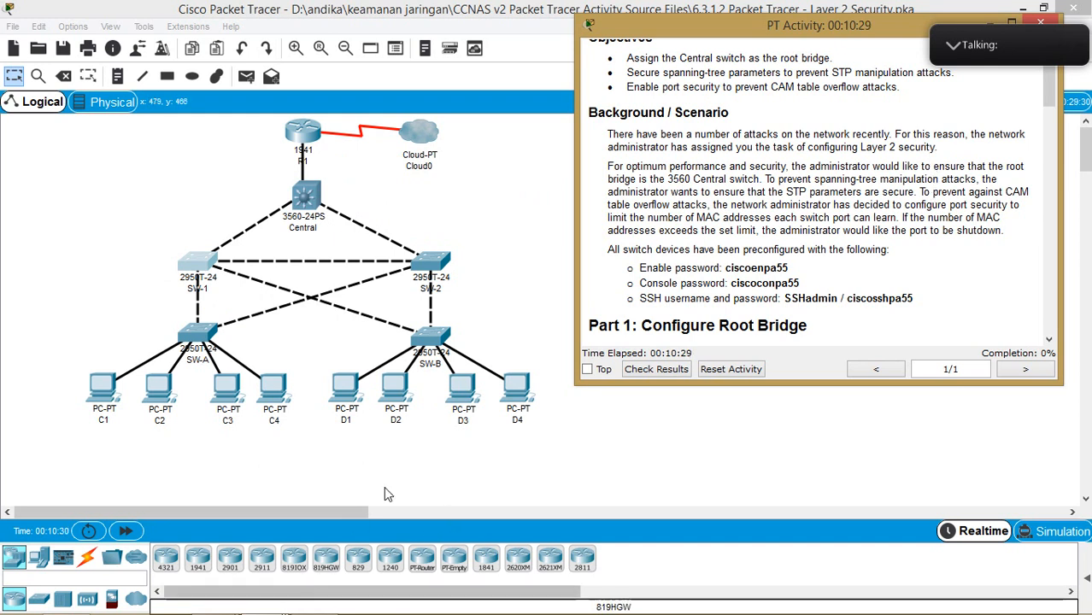
{"action": "scroll", "coordinate": [835, 295], "scroll_direction": "down", "scroll_amount": 3}
{"action": "scroll", "coordinate": [835, 294], "scroll_direction": "down", "scroll_amount": 1}
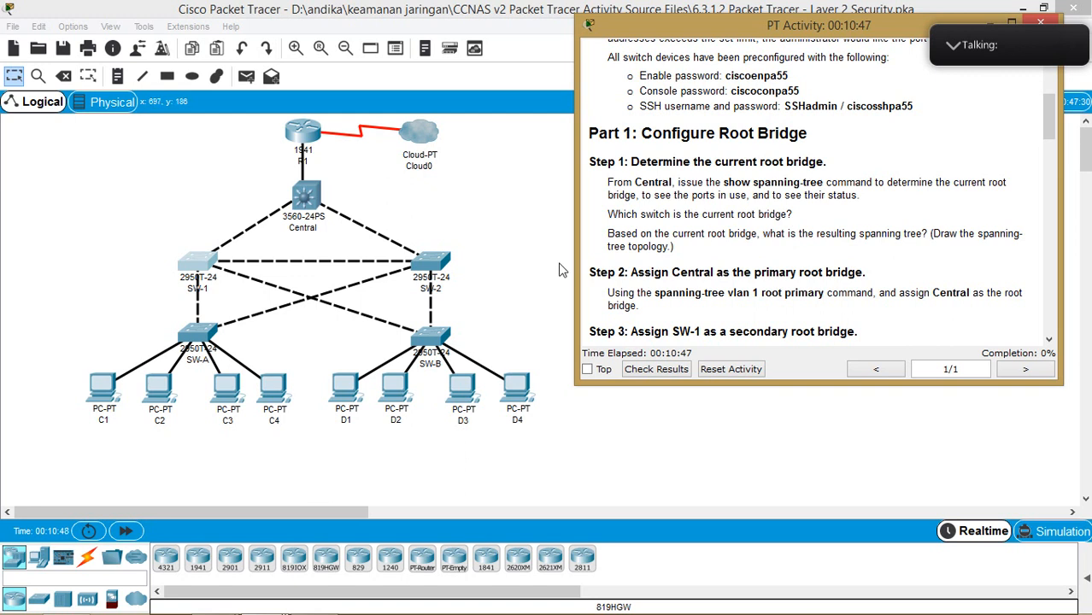
Open the Central switch's command line and examine the root ID section of its show spanning-tree output.
{"action": "left_click", "coordinate": [314, 204]}
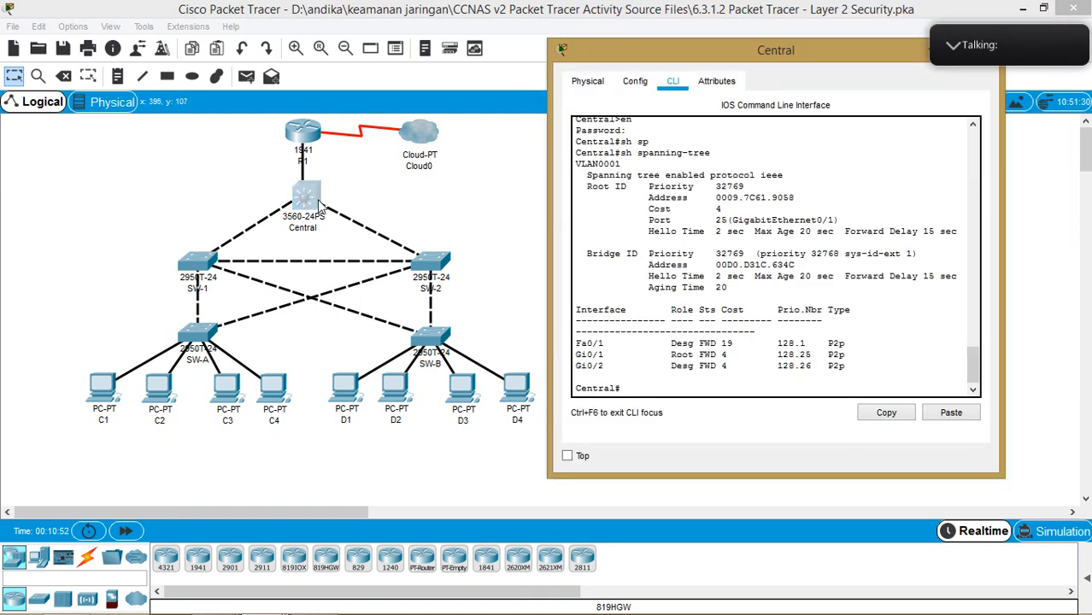
{"action": "scroll", "coordinate": [728, 313], "scroll_direction": "up", "scroll_amount": 1}
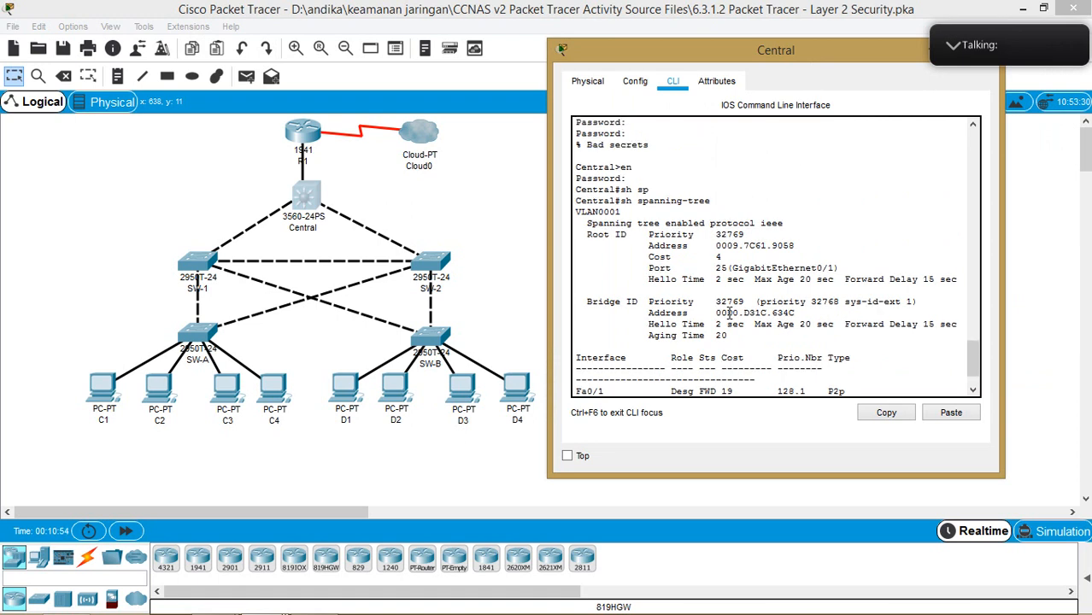
{"action": "scroll", "coordinate": [698, 214], "scroll_direction": "down", "scroll_amount": 1}
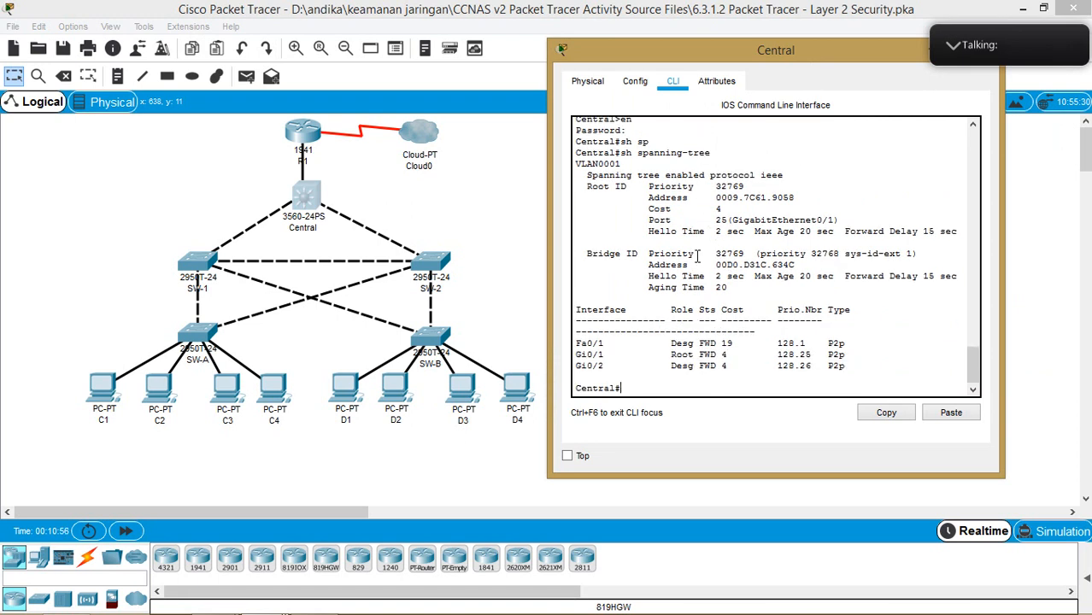
{"action": "left_click_drag", "start_coordinate": [726, 155], "coordinate": [943, 366]}
{"action": "left_click", "coordinate": [738, 209]}
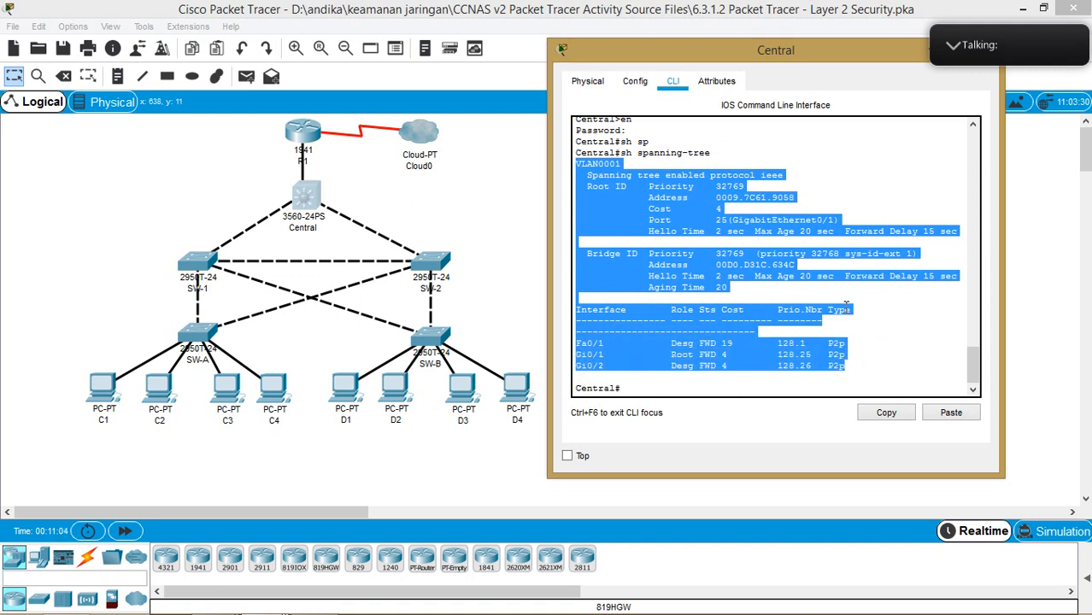
{"action": "left_click", "coordinate": [717, 229]}
{"action": "left_click_drag", "start_coordinate": [809, 60], "coordinate": [785, 39]}
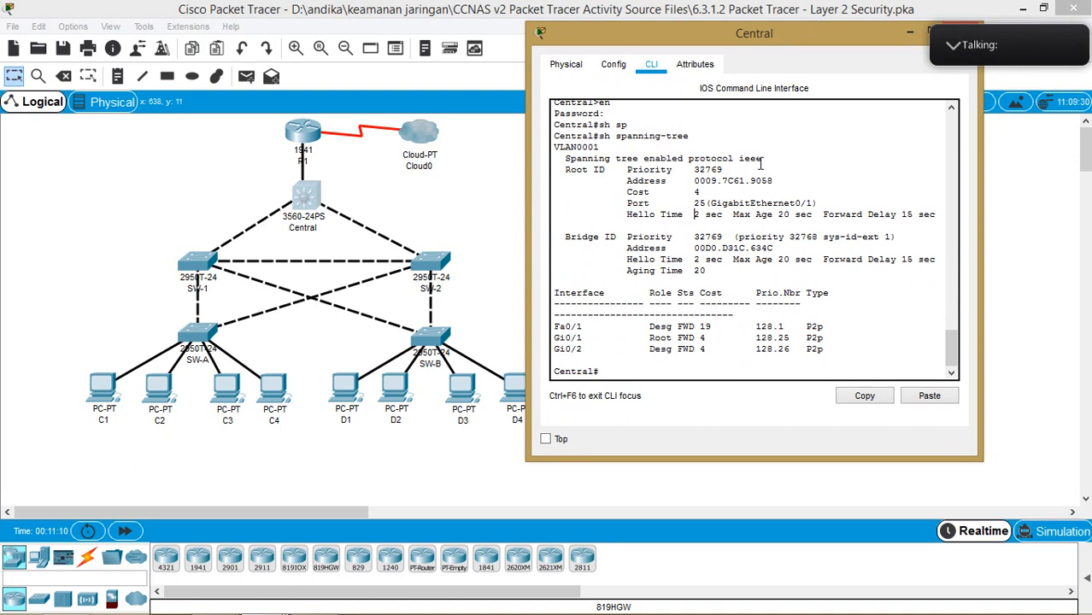
{"action": "left_click_drag", "start_coordinate": [610, 181], "coordinate": [706, 169]}
{"action": "left_click", "coordinate": [603, 160]}
{"action": "left_click_drag", "start_coordinate": [554, 159], "coordinate": [916, 218]}
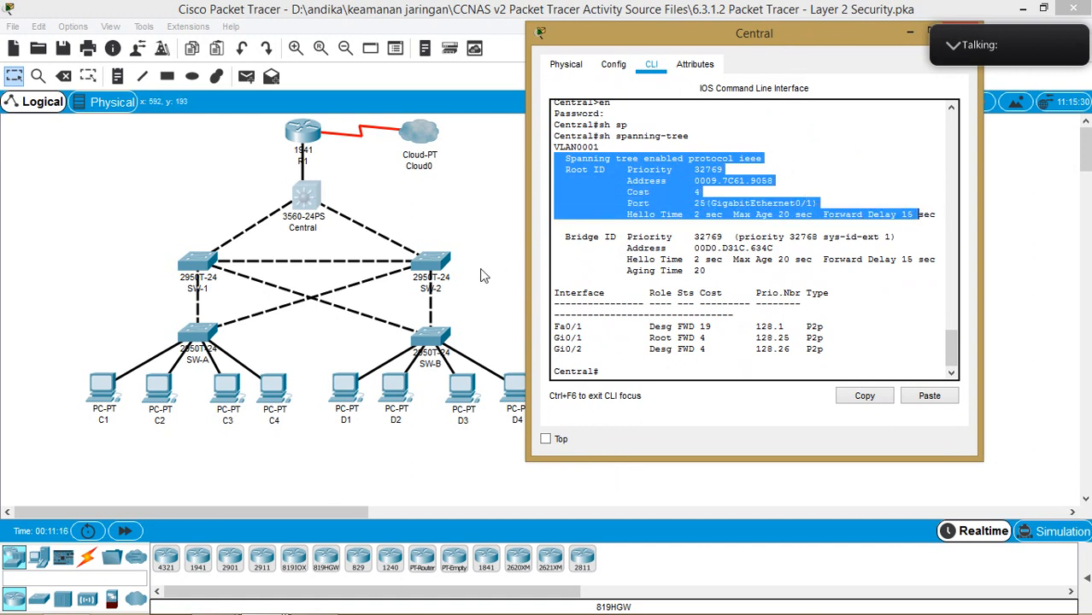
Open SW-2's command line and enter privileged EXEC mode with the enable password.
{"action": "left_click", "coordinate": [436, 269]}
{"action": "left_click_drag", "start_coordinate": [584, 100], "coordinate": [781, 64]}
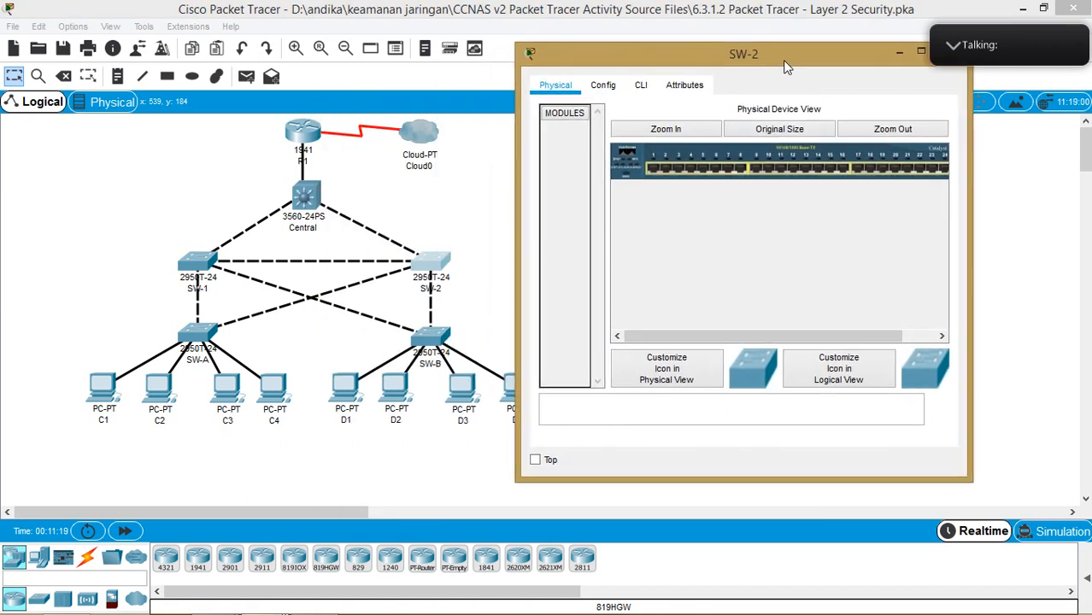
{"action": "left_click", "coordinate": [642, 85]}
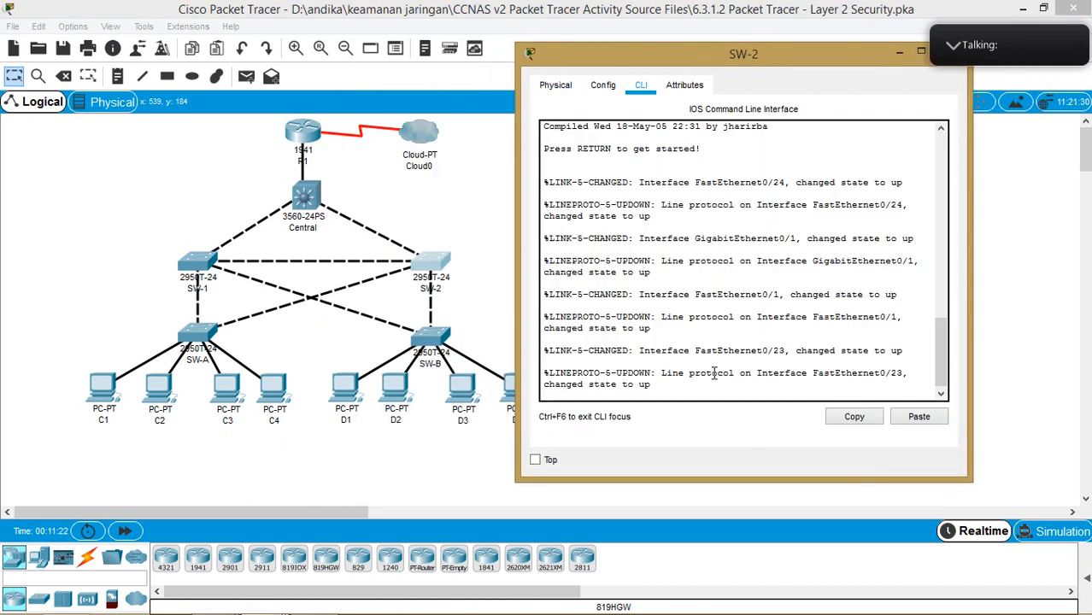
{"action": "key", "text": "Return"}
{"action": "type", "text": "en"}
{"action": "key", "text": "Return"}
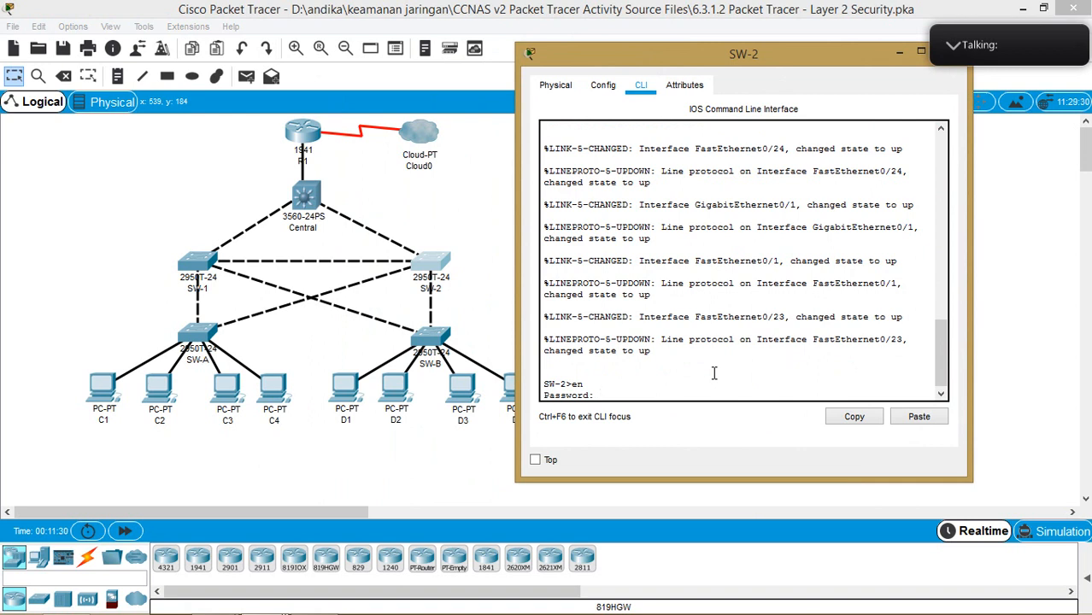
{"action": "key", "text": "Return"}
Run show spanning-tree on SW-2 and examine the root ID, bridge ID and port roles.
{"action": "type", "text": "sh sp"}
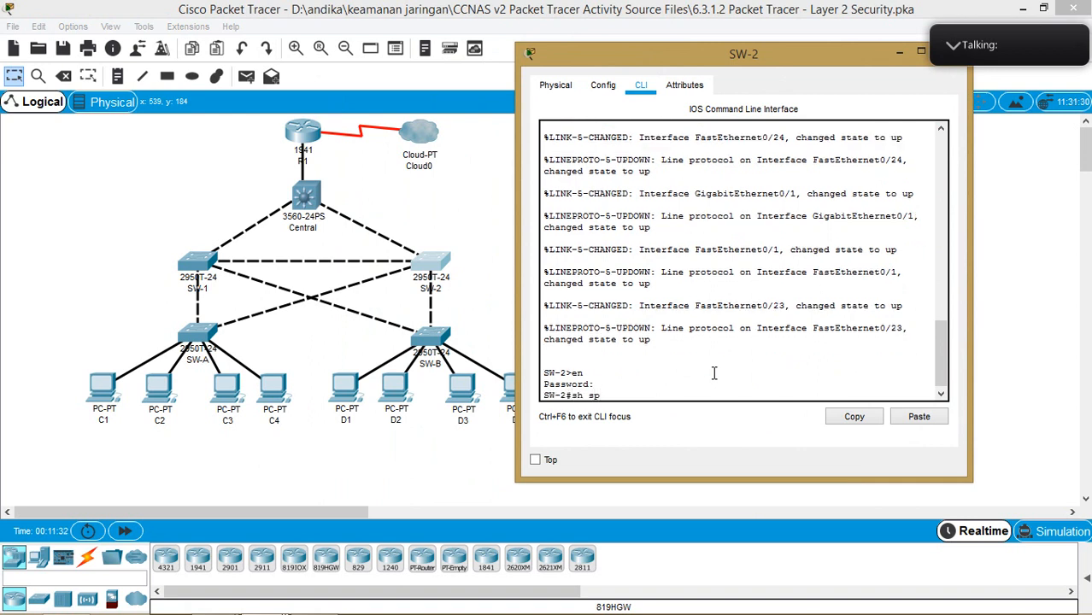
{"action": "key", "text": "Tab"}
{"action": "key", "text": "Return"}
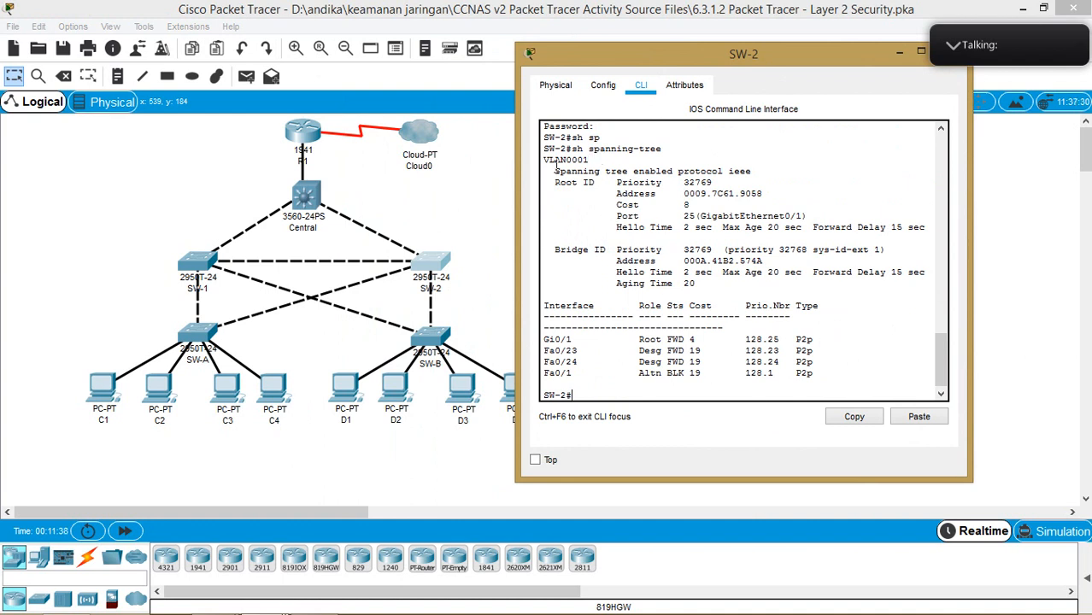
{"action": "left_click_drag", "start_coordinate": [550, 160], "coordinate": [912, 366]}
Examine the root bridge line in SW-1's spanning-tree output alongside the activity's question about the current root bridge.
{"action": "left_click", "coordinate": [202, 262]}
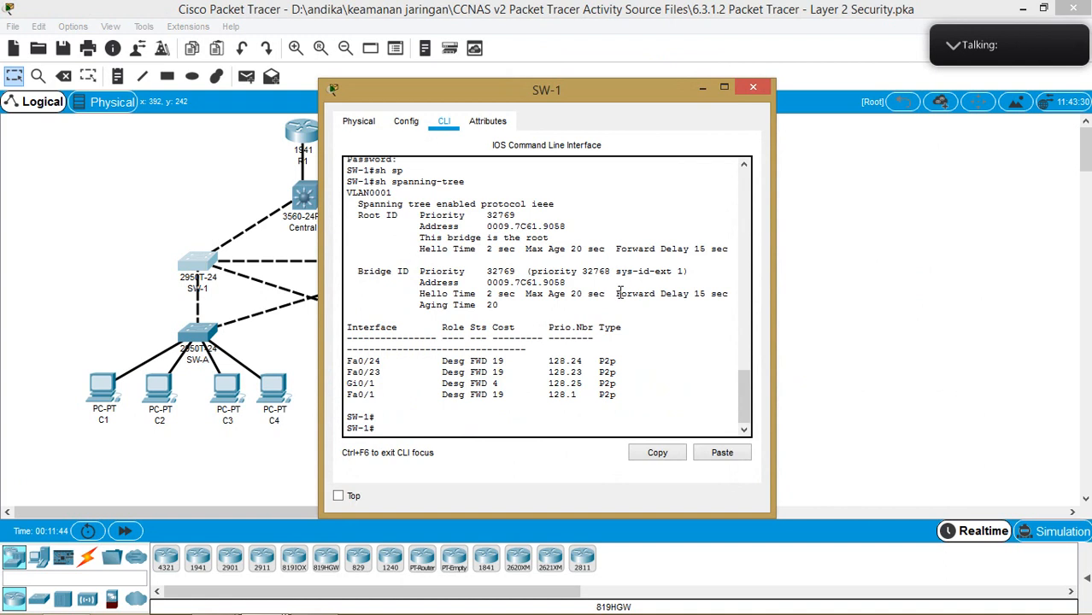
{"action": "left_click_drag", "start_coordinate": [632, 98], "coordinate": [376, 75]}
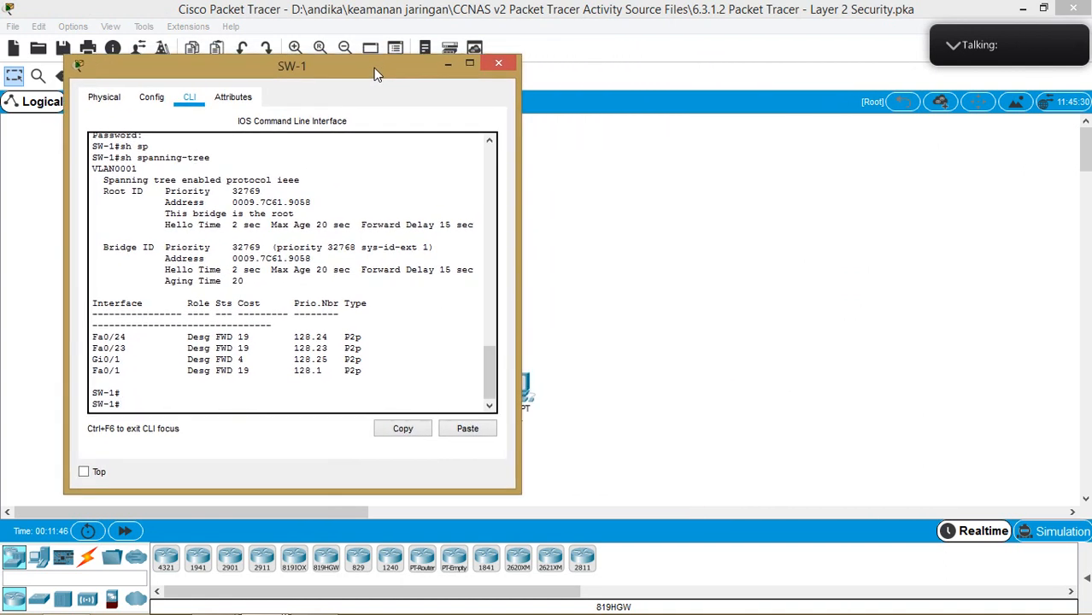
{"action": "left_click_drag", "start_coordinate": [296, 213], "coordinate": [165, 215]}
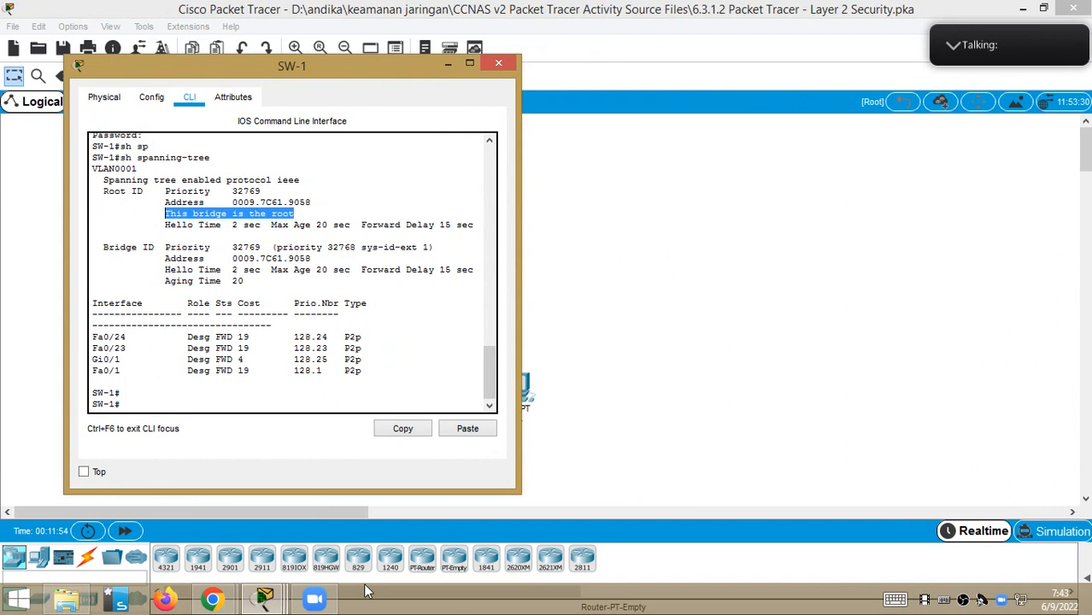
{"action": "mouse_move", "coordinate": [271, 605]}
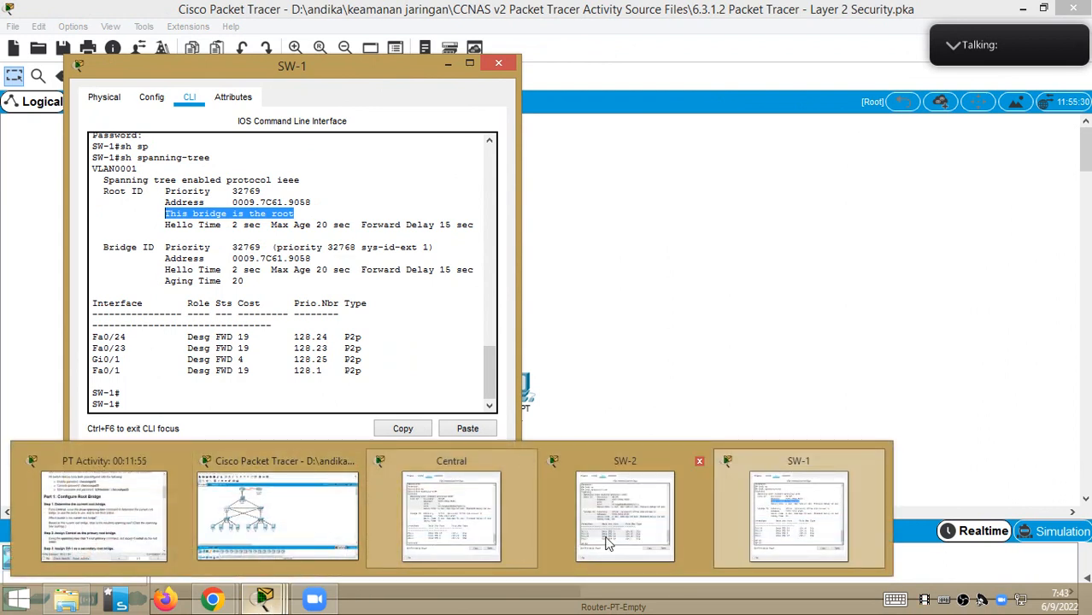
{"action": "left_click", "coordinate": [136, 517]}
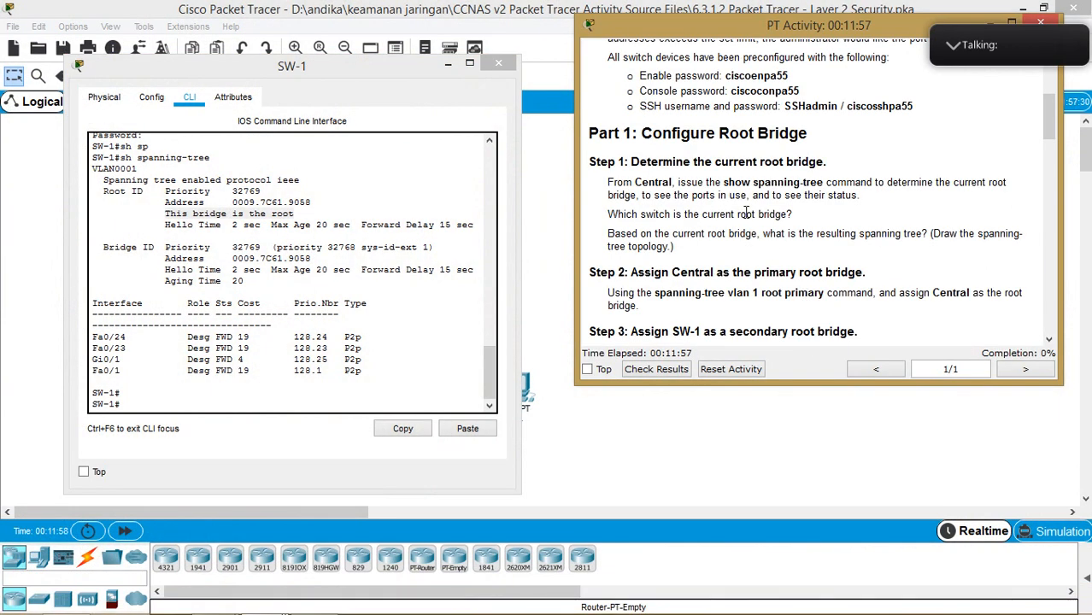
{"action": "left_click_drag", "start_coordinate": [608, 213], "coordinate": [806, 211]}
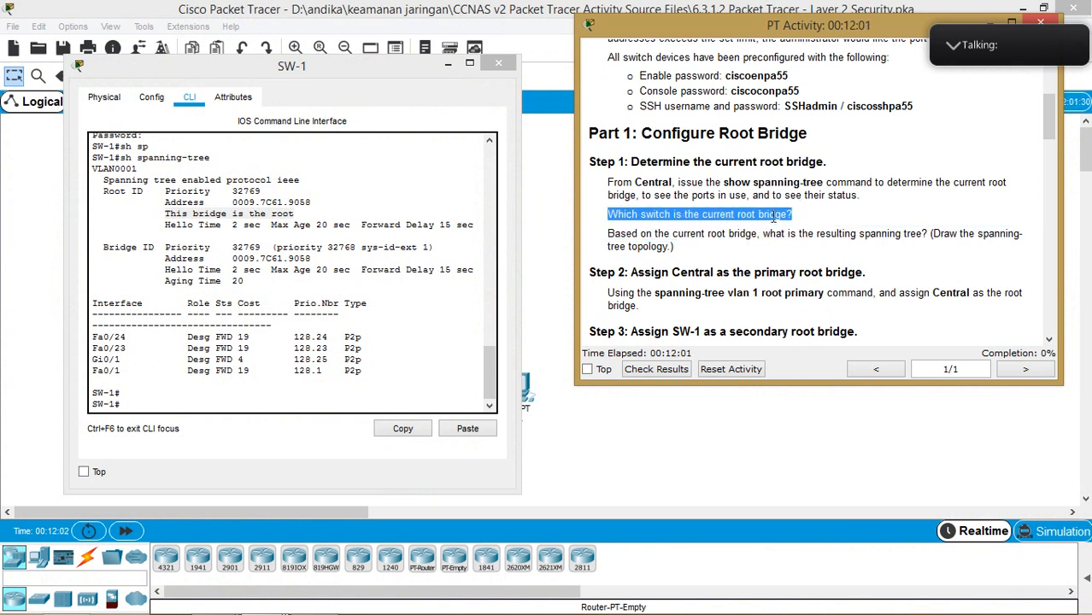
{"action": "left_click_drag", "start_coordinate": [384, 68], "coordinate": [342, 50]}
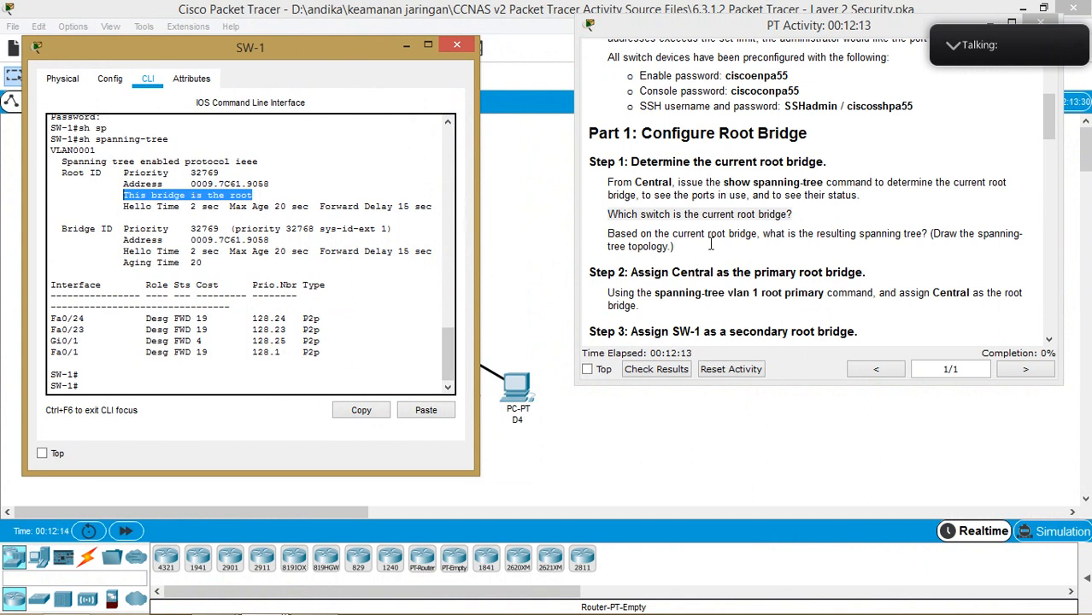
Review the primary and secondary root bridge instructions against SW-1's root status line, and close the SW-1 window.
{"action": "scroll", "coordinate": [861, 234], "scroll_direction": "down", "scroll_amount": 2}
{"action": "scroll", "coordinate": [862, 235], "scroll_direction": "down", "scroll_amount": 1}
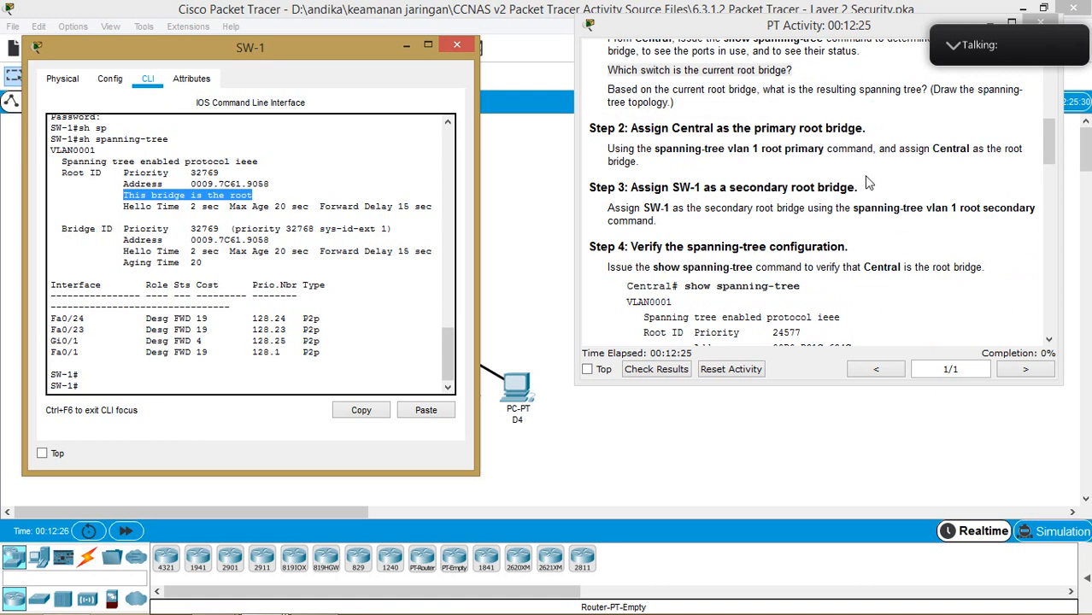
{"action": "left_click", "coordinate": [747, 146]}
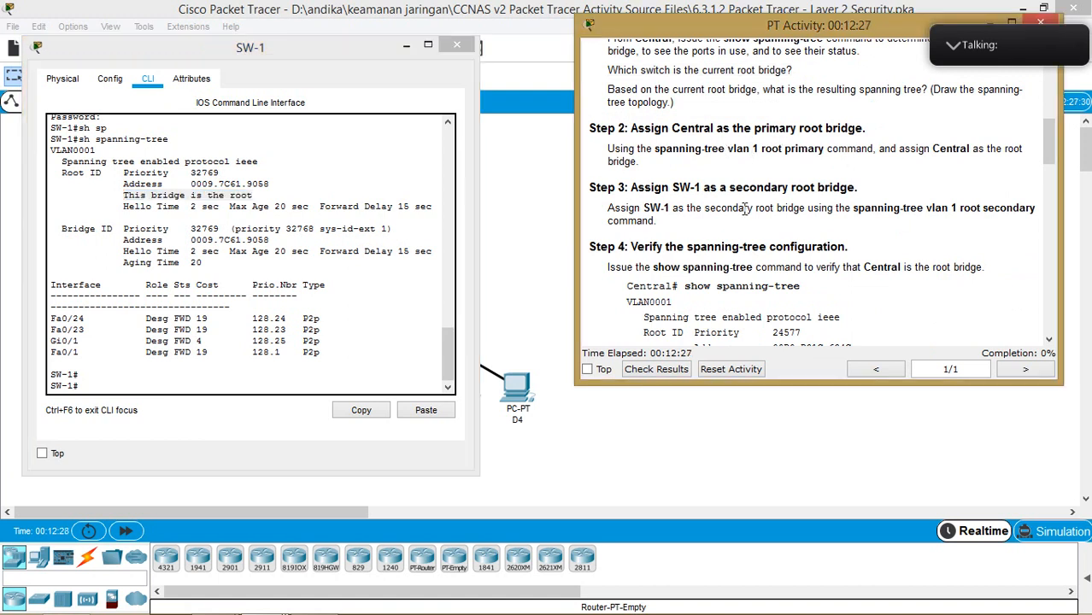
{"action": "scroll", "coordinate": [752, 187], "scroll_direction": "up", "scroll_amount": 1}
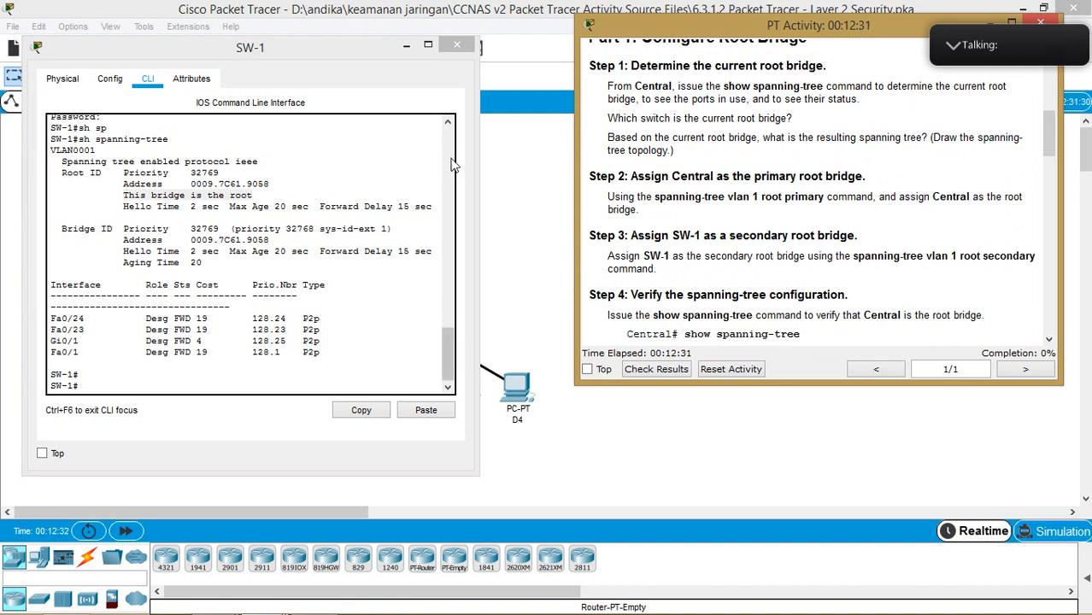
{"action": "left_click", "coordinate": [276, 192]}
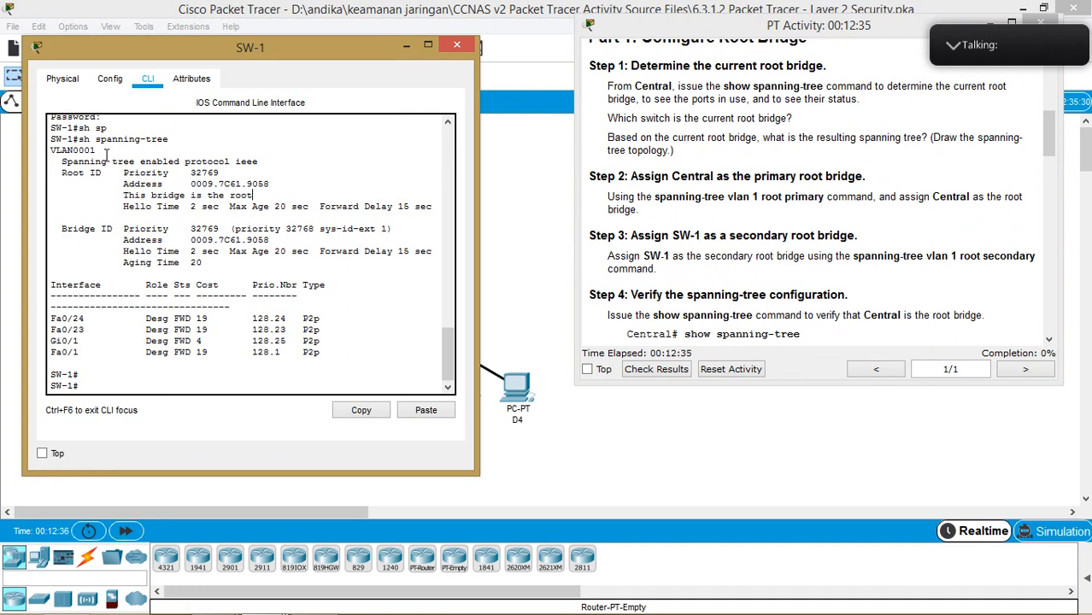
{"action": "left_click_drag", "start_coordinate": [269, 194], "coordinate": [125, 201]}
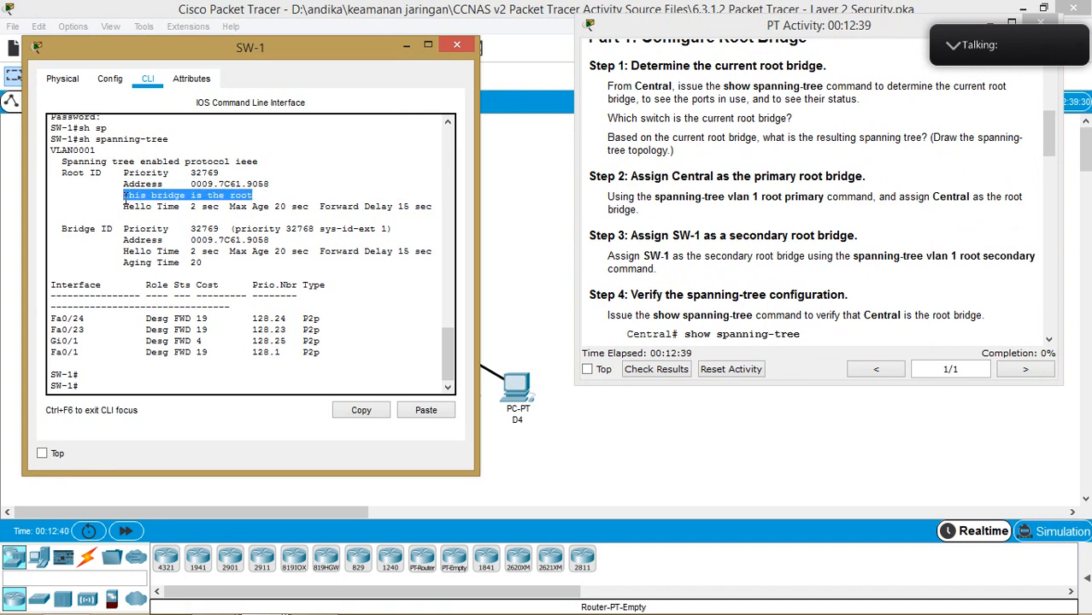
{"action": "left_click", "coordinate": [459, 45]}
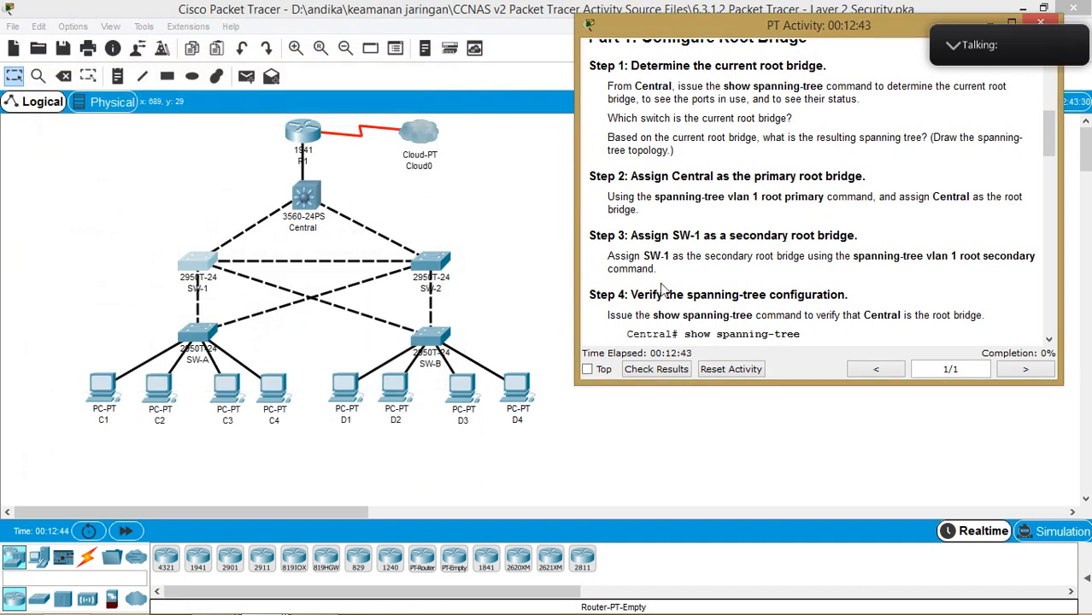
Open Central's command line, enter global configuration mode and assign it as primary root with spanning-tree vlan 1 root primary.
{"action": "left_click", "coordinate": [306, 198]}
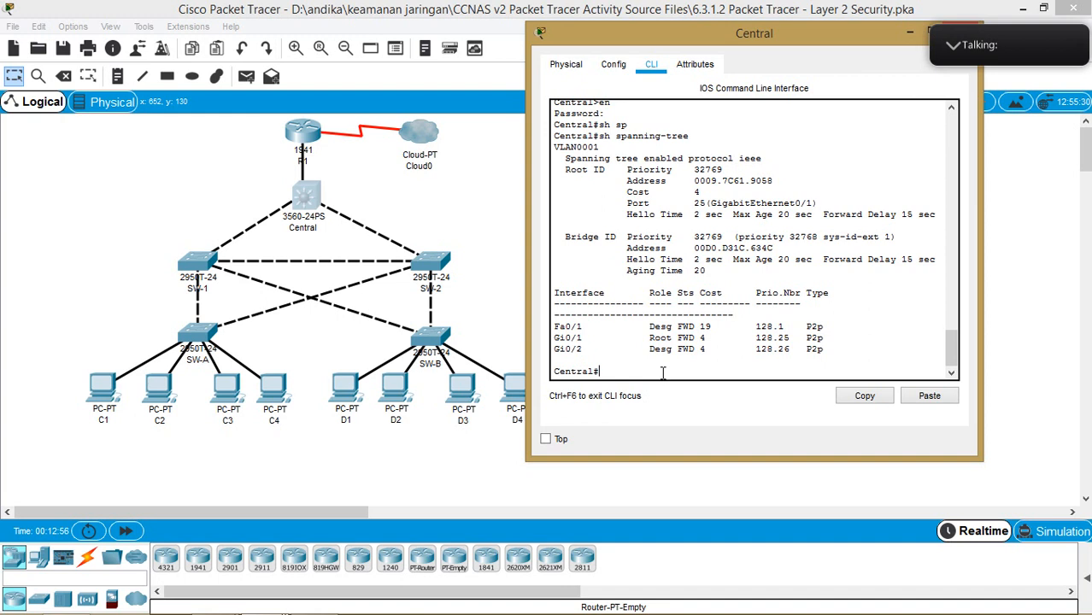
{"action": "type", "text": "conf t"}
{"action": "key", "text": "Return"}
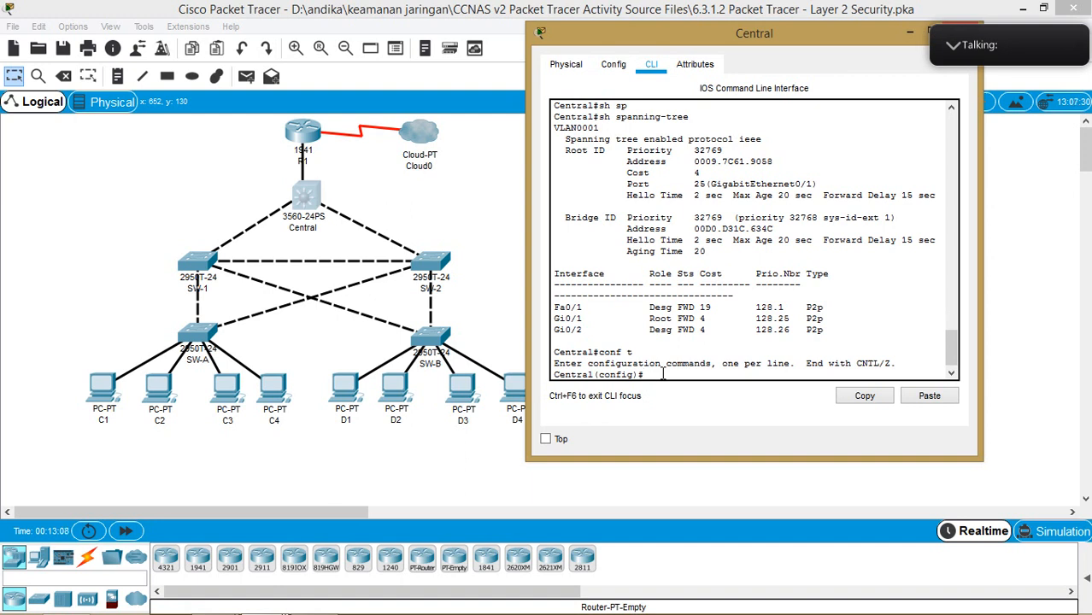
{"action": "type", "text": "spa"}
{"action": "key", "text": "Tab"}
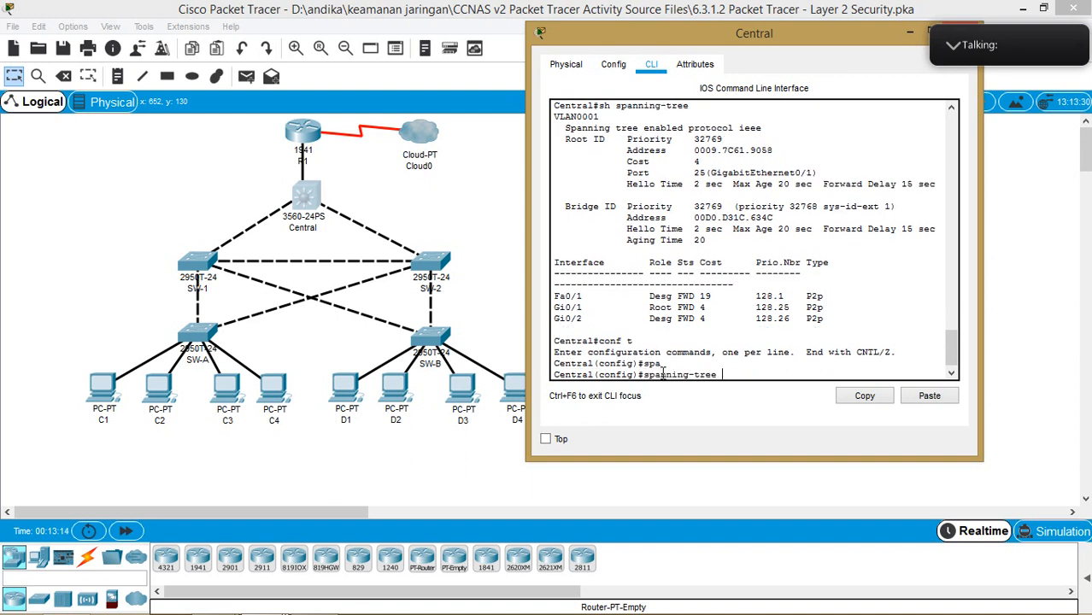
{"action": "type", "text": "vla"}
{"action": "key", "text": "Tab"}
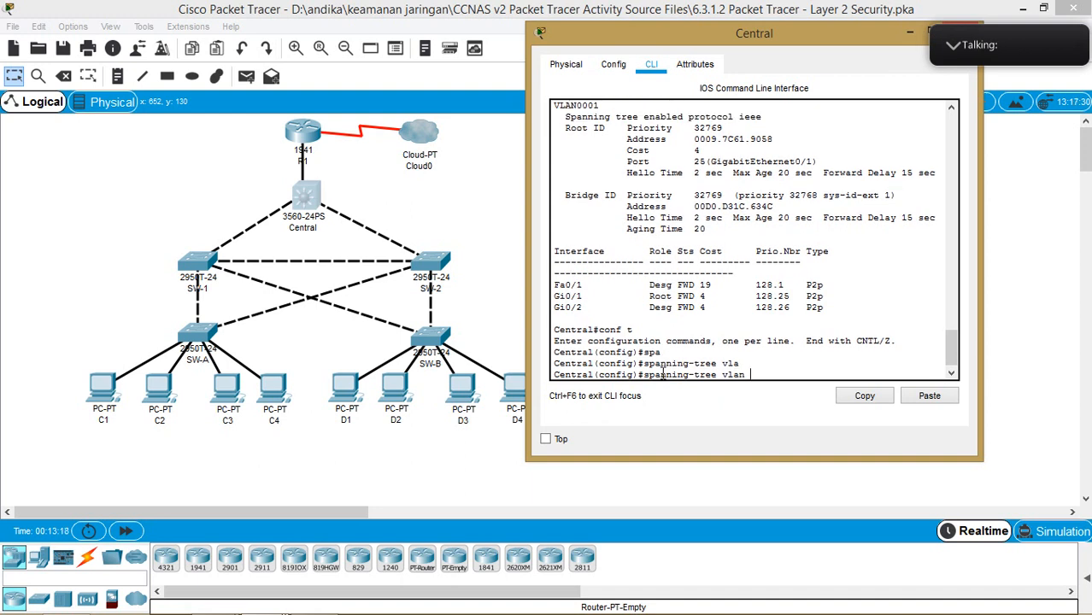
{"action": "type", "text": "1 root pr"}
{"action": "key", "text": "Tab"}
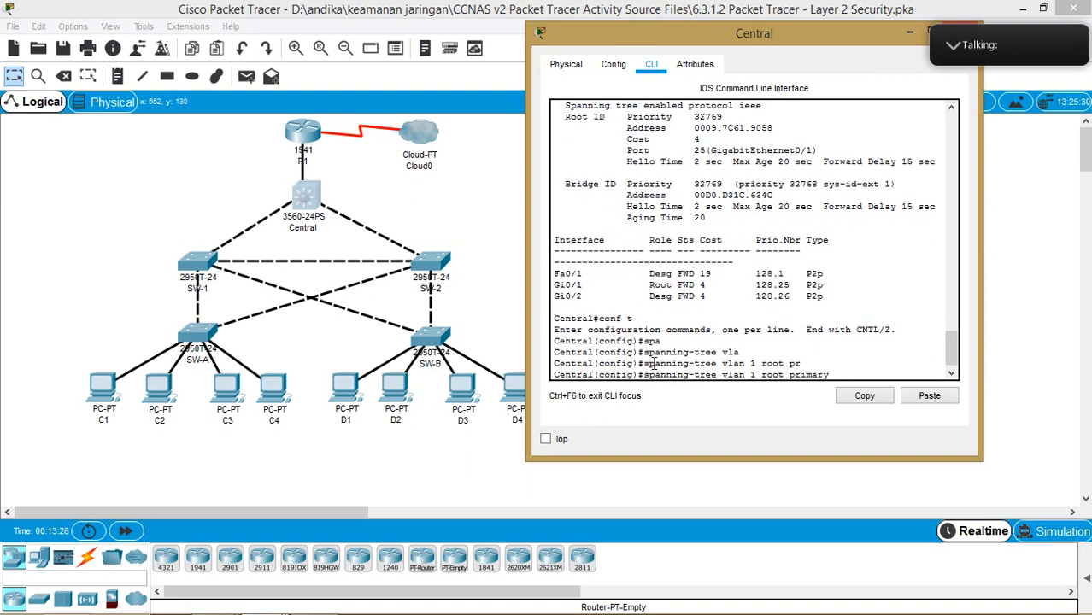
{"action": "left_click_drag", "start_coordinate": [833, 376], "coordinate": [637, 376]}
{"action": "left_click", "coordinate": [852, 378]}
{"action": "key", "text": "Return"}
Exit configuration mode on Central and run show spanning-tree to check its root status line.
{"action": "type", "text": "entral(config)#e"}
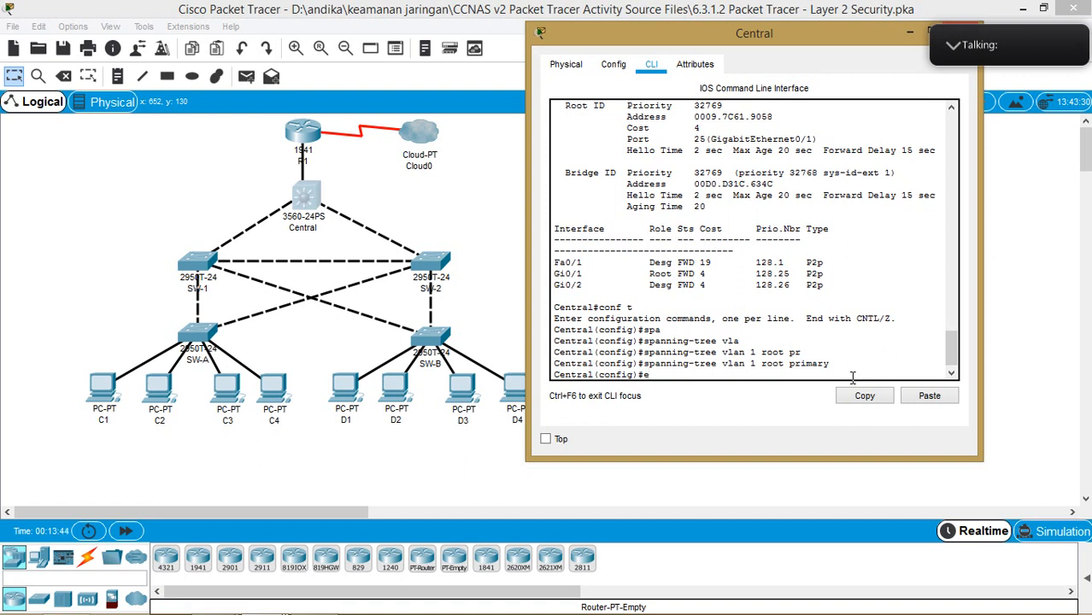
{"action": "type", "text": "xit"}
{"action": "key", "text": "Return"}
{"action": "type", "text": "conf t"}
{"action": "key", "text": "Up"}
{"action": "key", "text": "Return"}
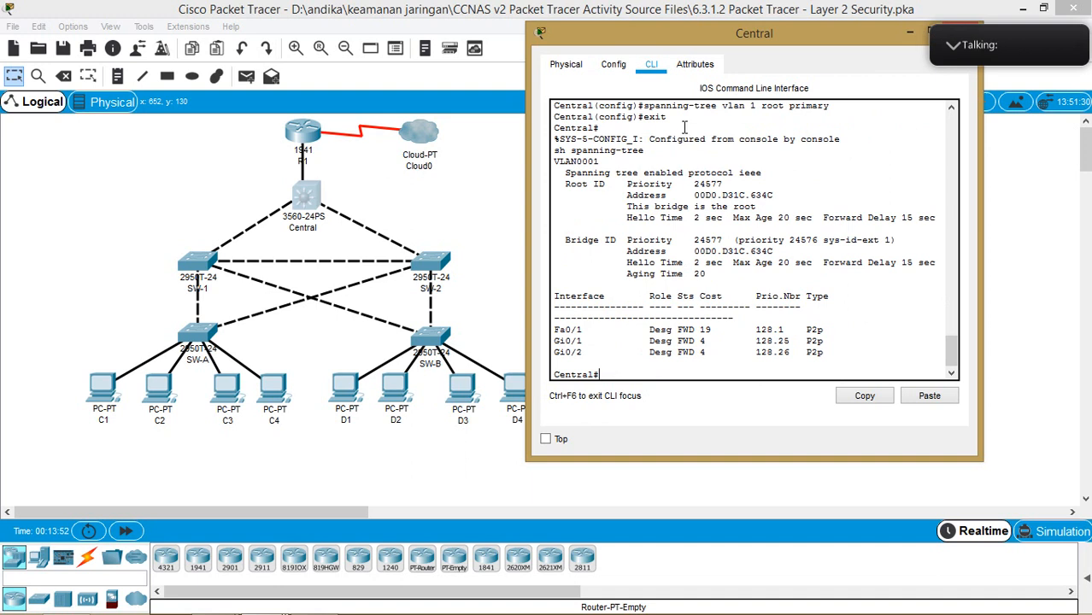
{"action": "left_click_drag", "start_coordinate": [757, 207], "coordinate": [627, 207]}
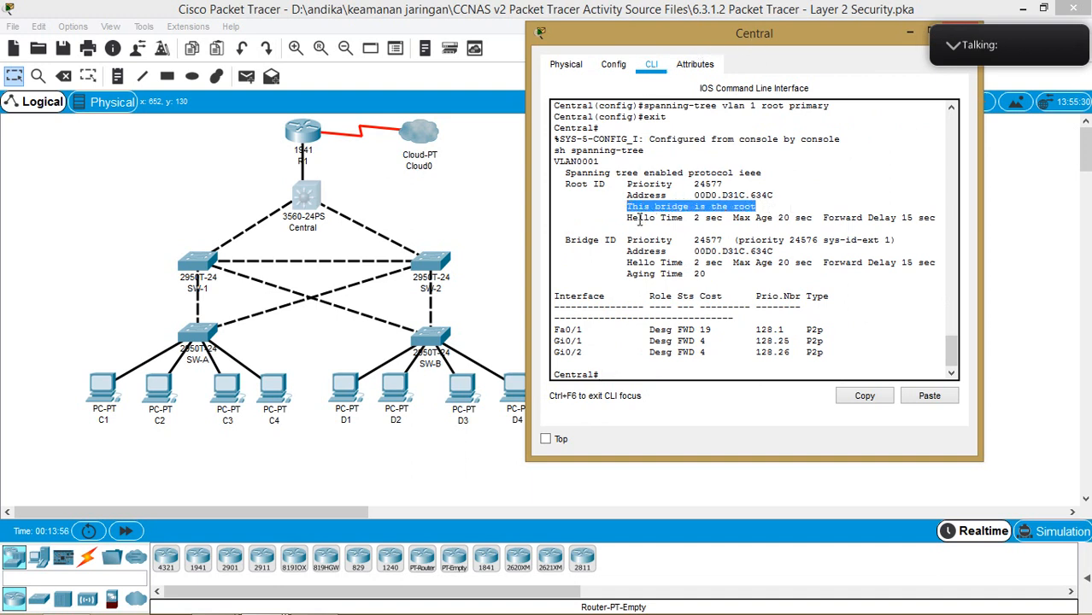
Review the VLAN, root and primary parts of the entered command against the root status line in Central's output.
{"action": "left_click_drag", "start_coordinate": [834, 106], "coordinate": [644, 108]}
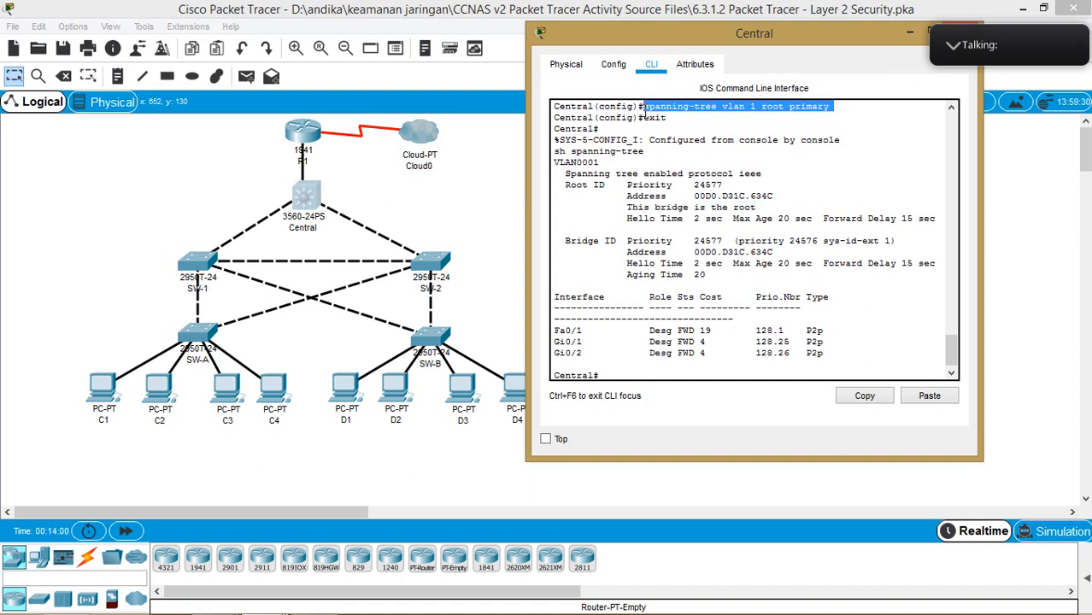
{"action": "left_click", "coordinate": [810, 113]}
{"action": "left_click_drag", "start_coordinate": [723, 106], "coordinate": [755, 107]}
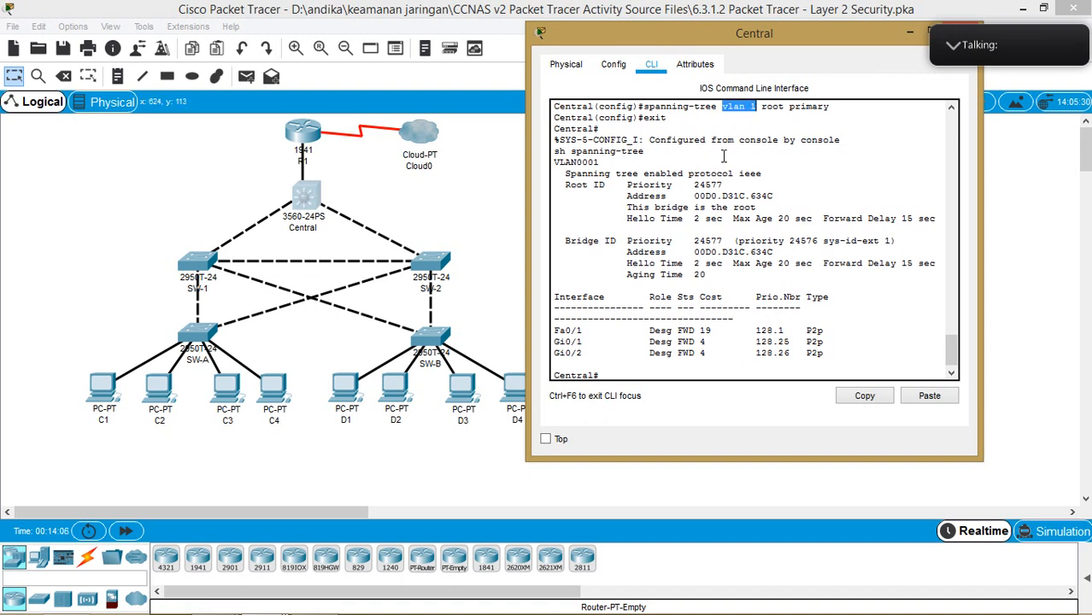
{"action": "double_click", "coordinate": [774, 107]}
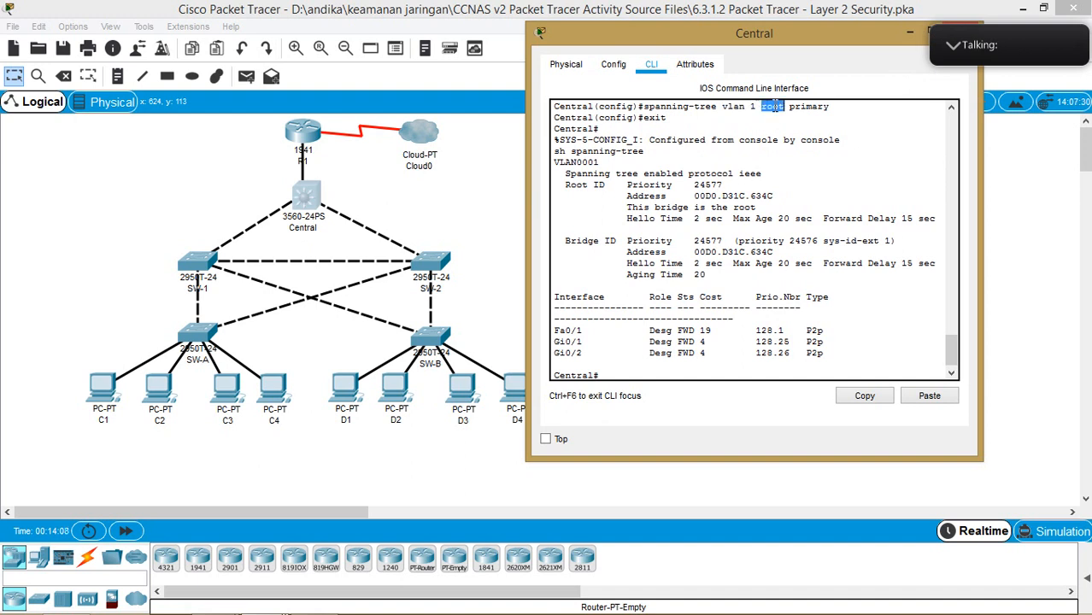
{"action": "double_click", "coordinate": [816, 107]}
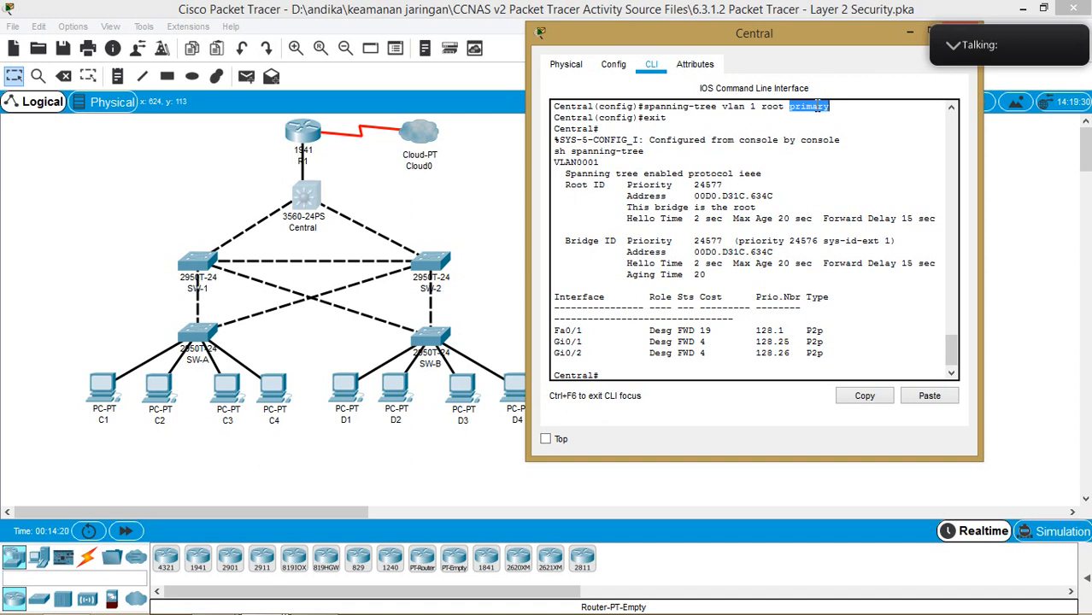
{"action": "left_click_drag", "start_coordinate": [758, 206], "coordinate": [633, 209]}
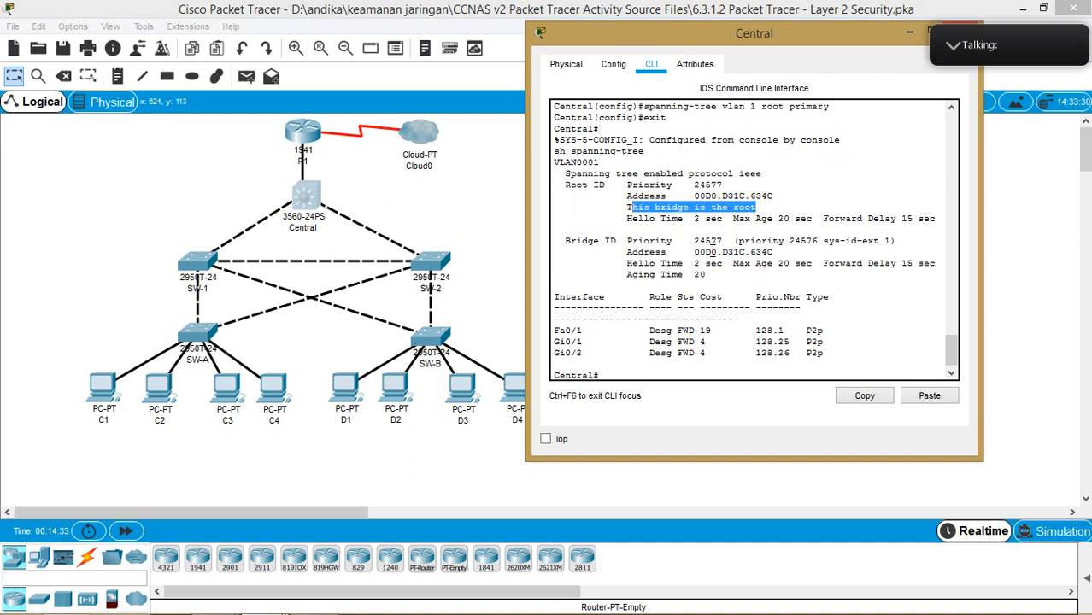
{"action": "left_click", "coordinate": [787, 212]}
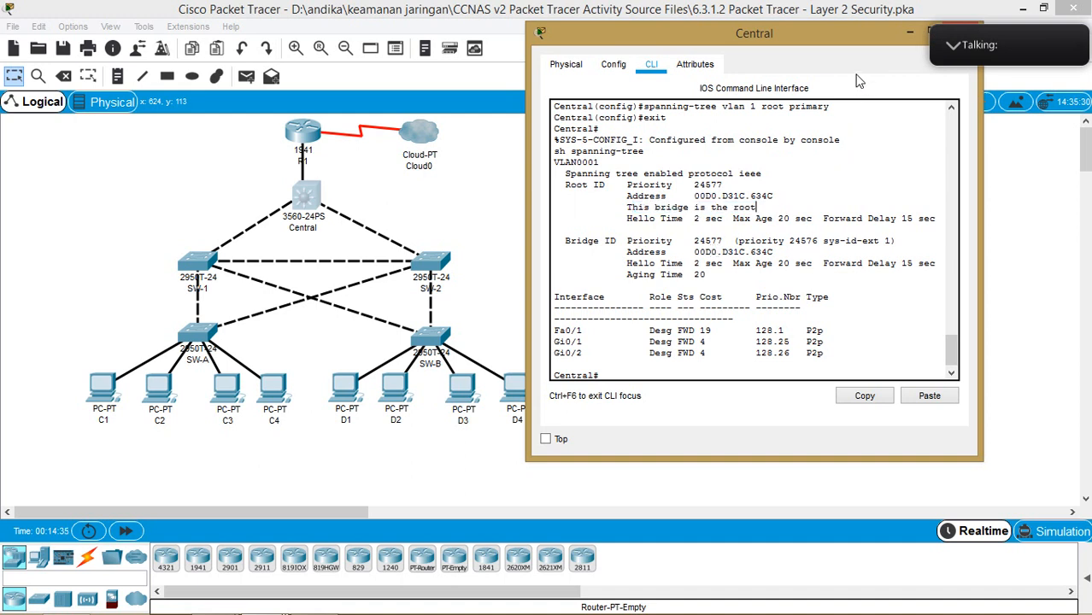
Arrange Central's window beside the activity instructions and copy the command spanning-tree vlan 1 root secondary from Step 3.
{"action": "left_click_drag", "start_coordinate": [849, 35], "coordinate": [721, 35]}
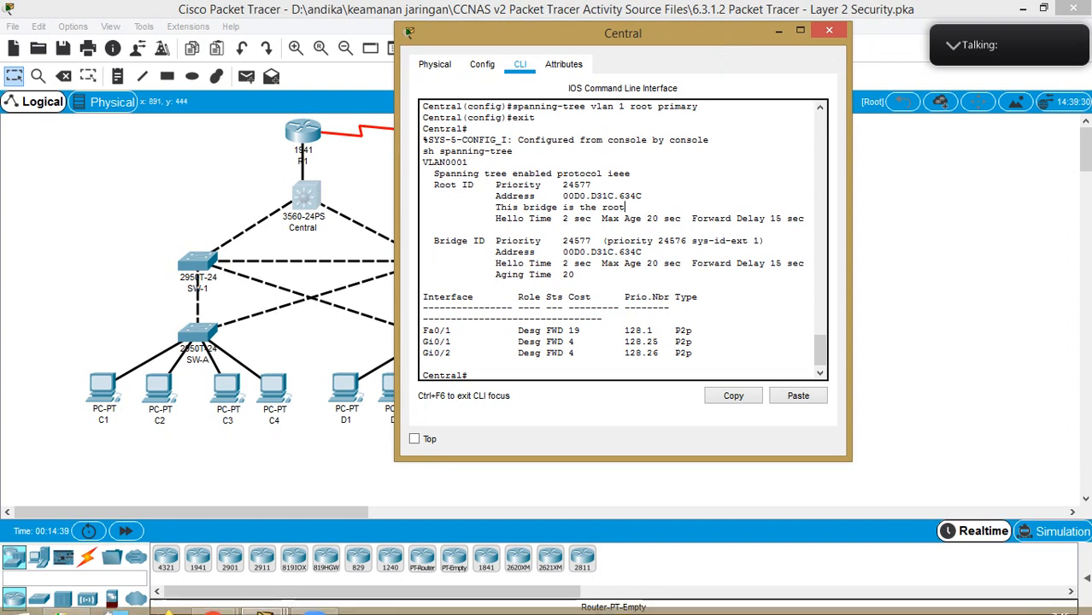
{"action": "mouse_move", "coordinate": [264, 598]}
{"action": "left_click", "coordinate": [145, 532]}
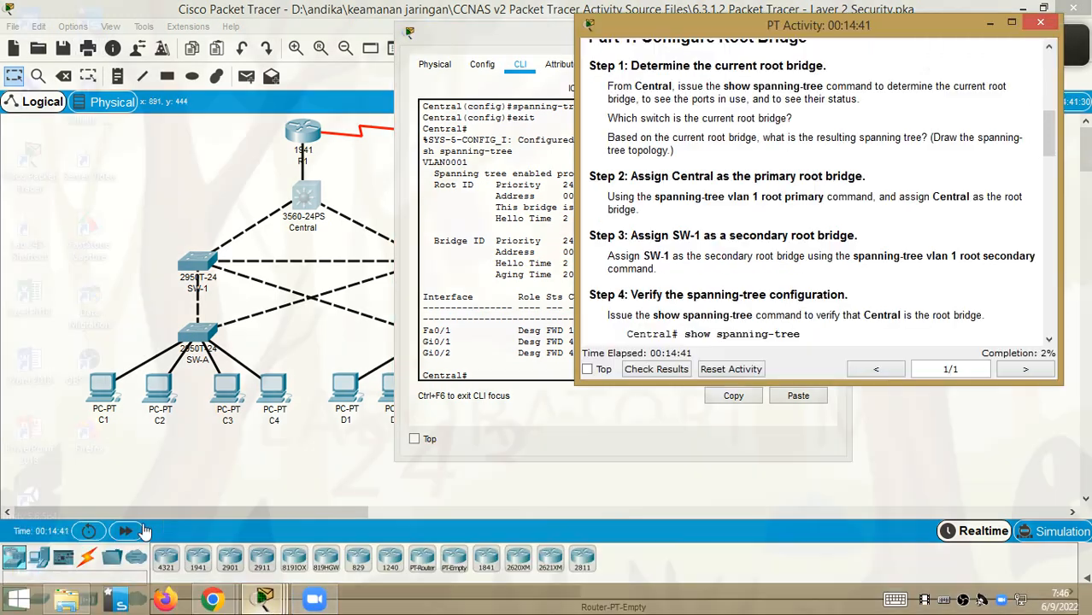
{"action": "left_click_drag", "start_coordinate": [531, 49], "coordinate": [258, 22]}
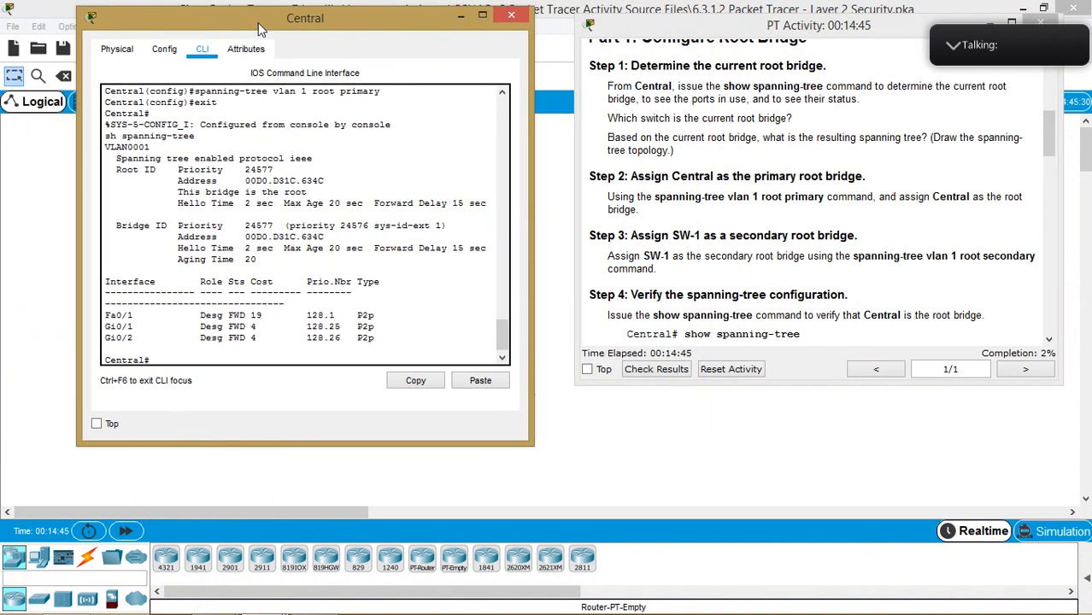
{"action": "left_click_drag", "start_coordinate": [747, 27], "coordinate": [742, 24]}
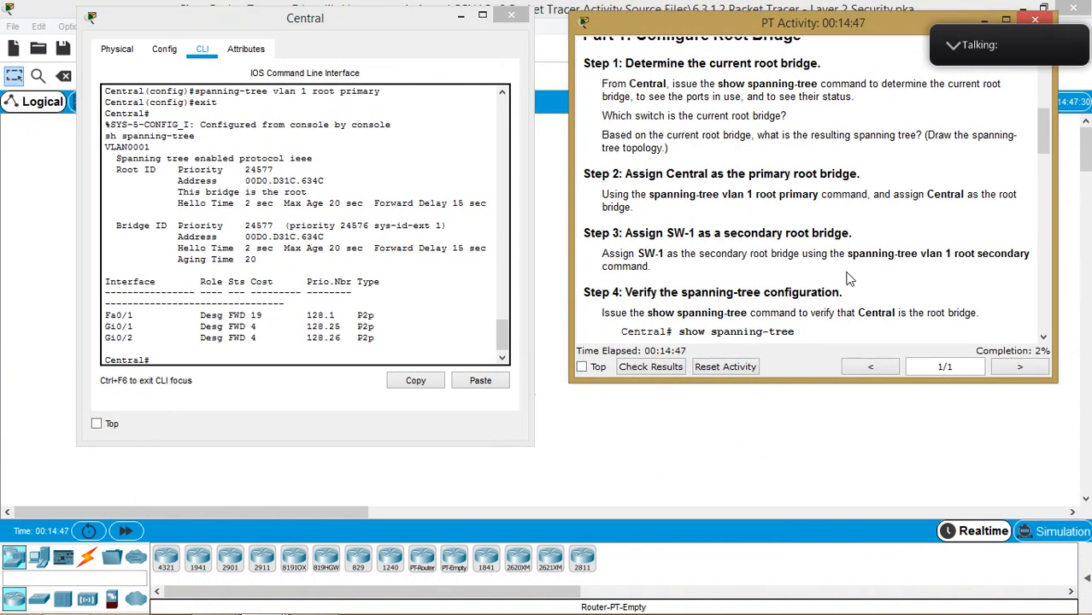
{"action": "scroll", "coordinate": [848, 278], "scroll_direction": "down", "scroll_amount": 1}
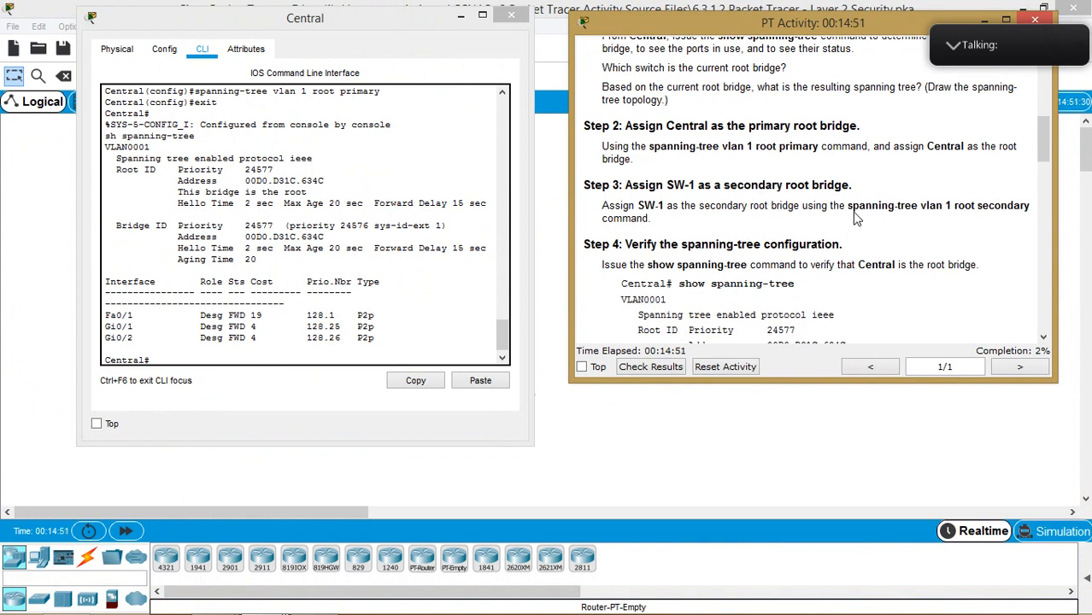
{"action": "left_click_drag", "start_coordinate": [847, 206], "coordinate": [1031, 203]}
{"action": "key", "text": "ctrl+c"}
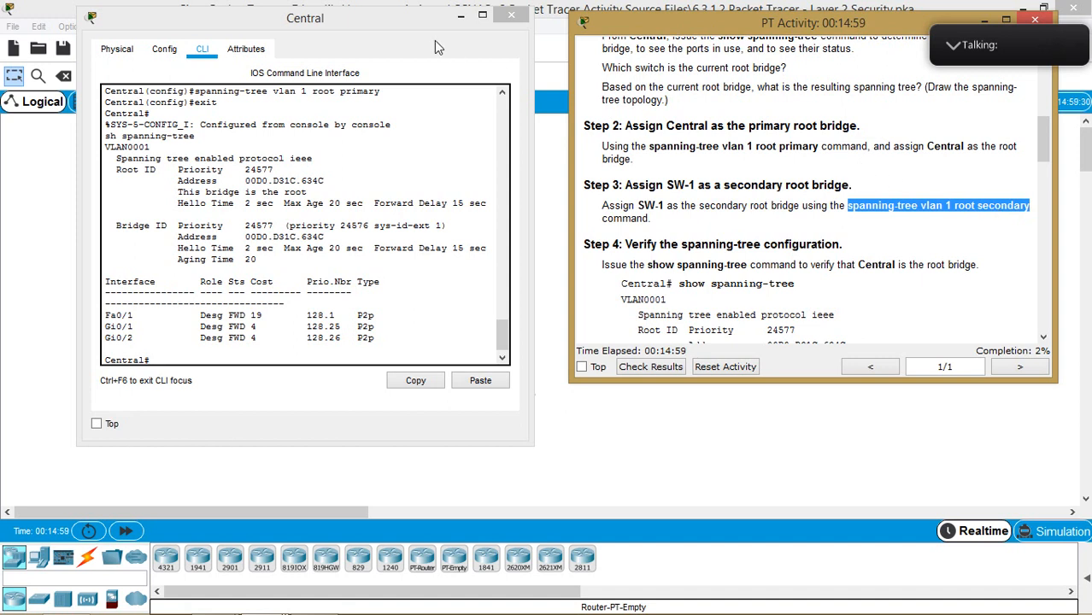
Minimize Central, open SW-1's command line, enter global configuration mode and run the copied spanning-tree vlan 1 root secondary command.
{"action": "left_click", "coordinate": [460, 15]}
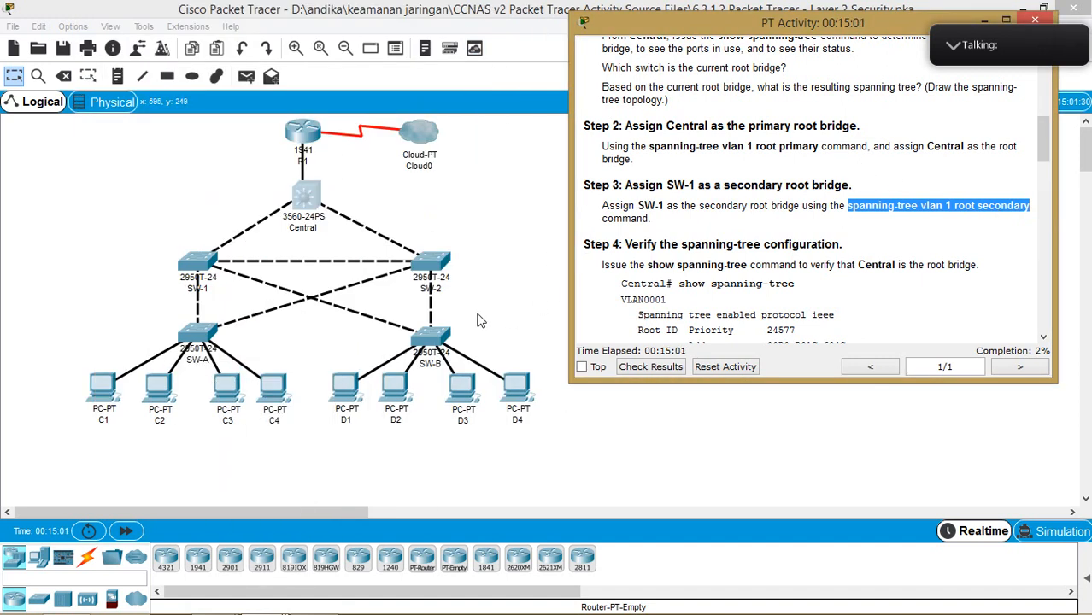
{"action": "left_click", "coordinate": [200, 262]}
{"action": "left_click_drag", "start_coordinate": [582, 89], "coordinate": [582, 47]}
{"action": "type", "text": "conf t"}
{"action": "key", "text": "Return"}
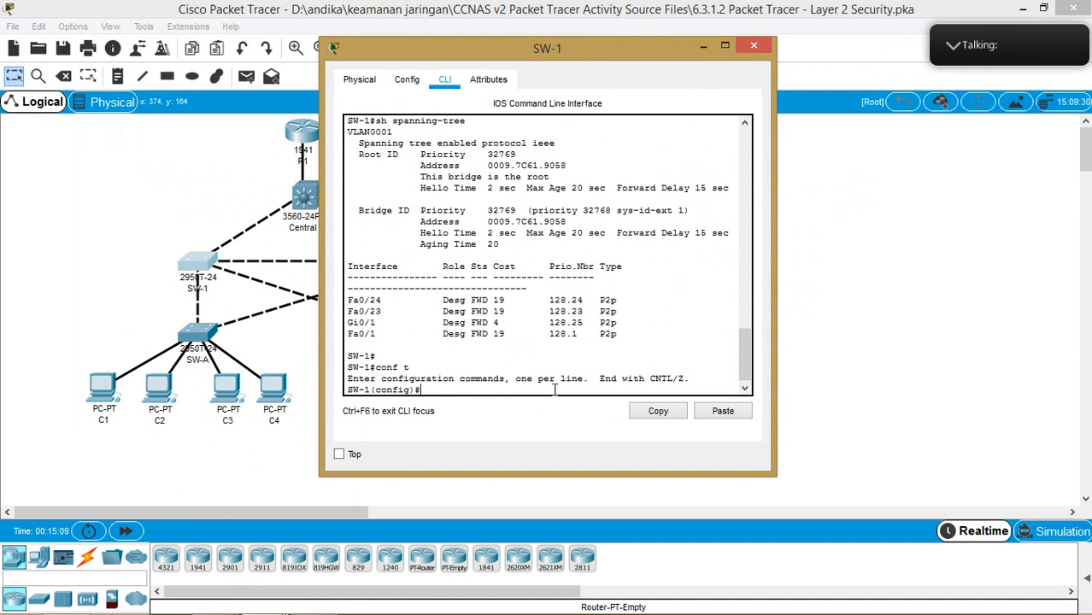
{"action": "left_click", "coordinate": [722, 411]}
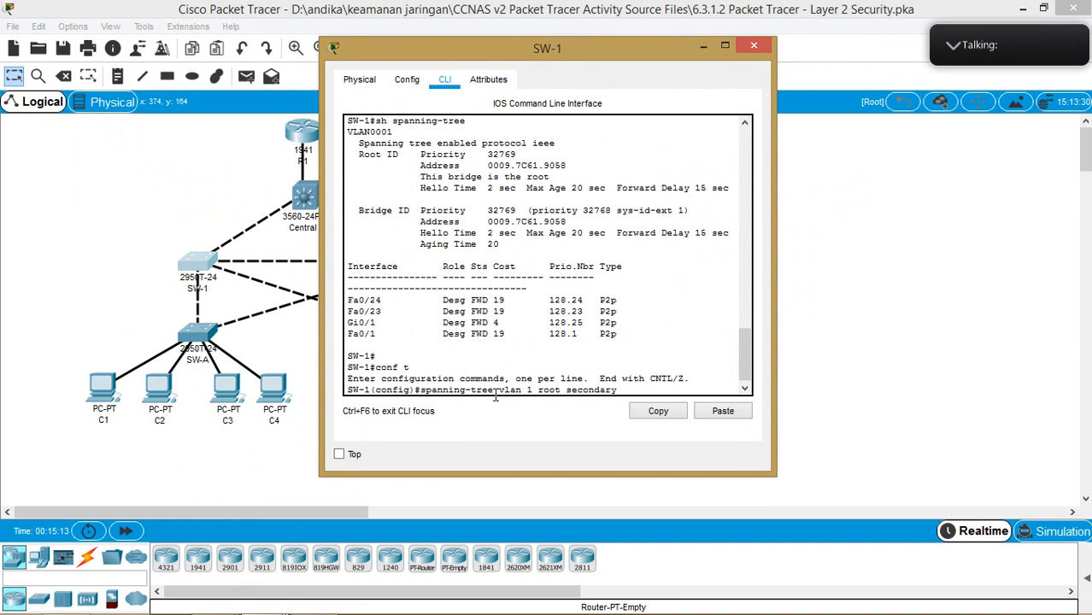
{"action": "key", "text": "Return"}
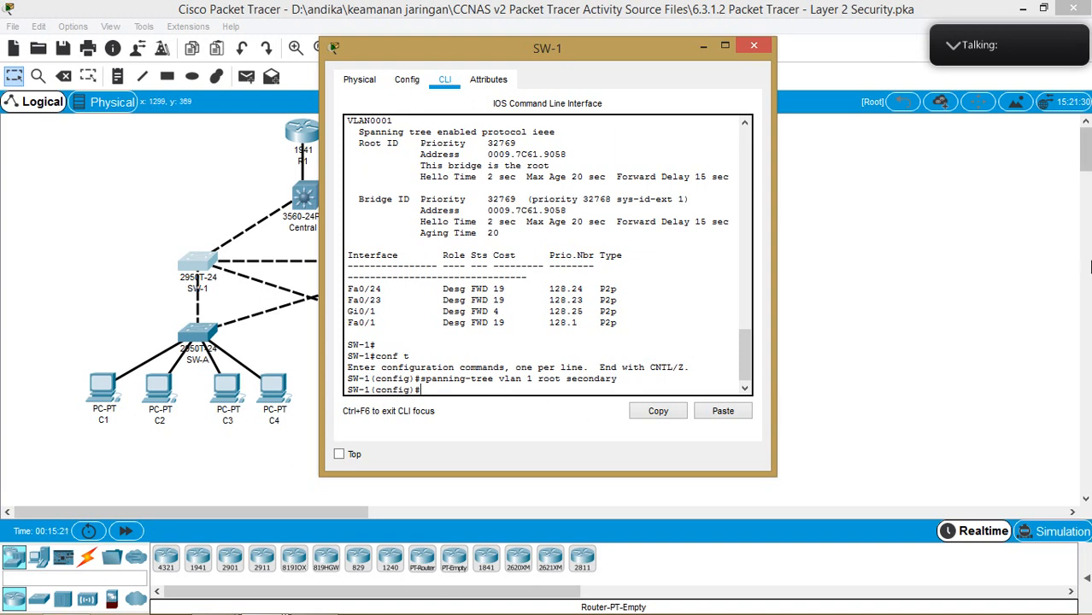
Leave configuration mode on SW-1, run show spanning-tree and compare the output with the earlier one.
{"action": "type", "text": "end"}
{"action": "key", "text": "Return"}
{"action": "type", "text": "sh s"}
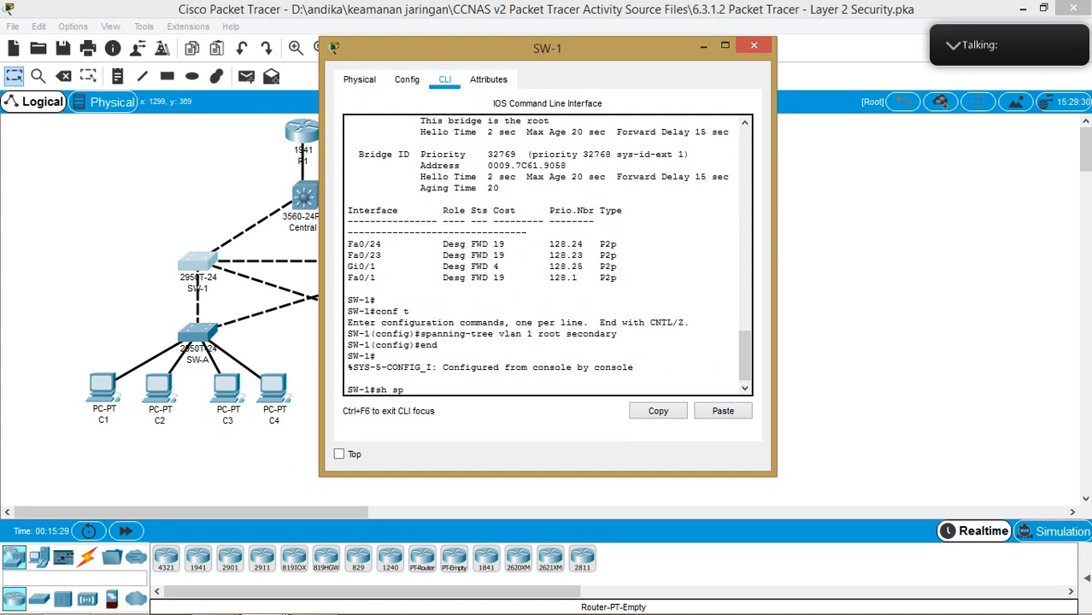
{"action": "type", "text": "p"}
{"action": "key", "text": "Tab"}
{"action": "key", "text": "Return"}
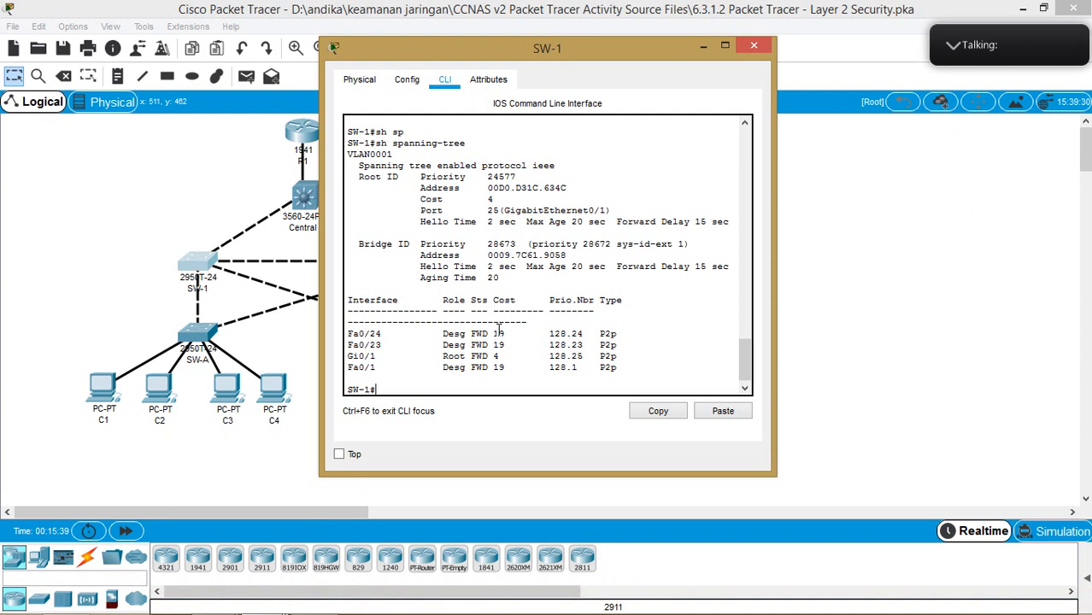
{"action": "scroll", "coordinate": [500, 333], "scroll_direction": "up", "scroll_amount": 10}
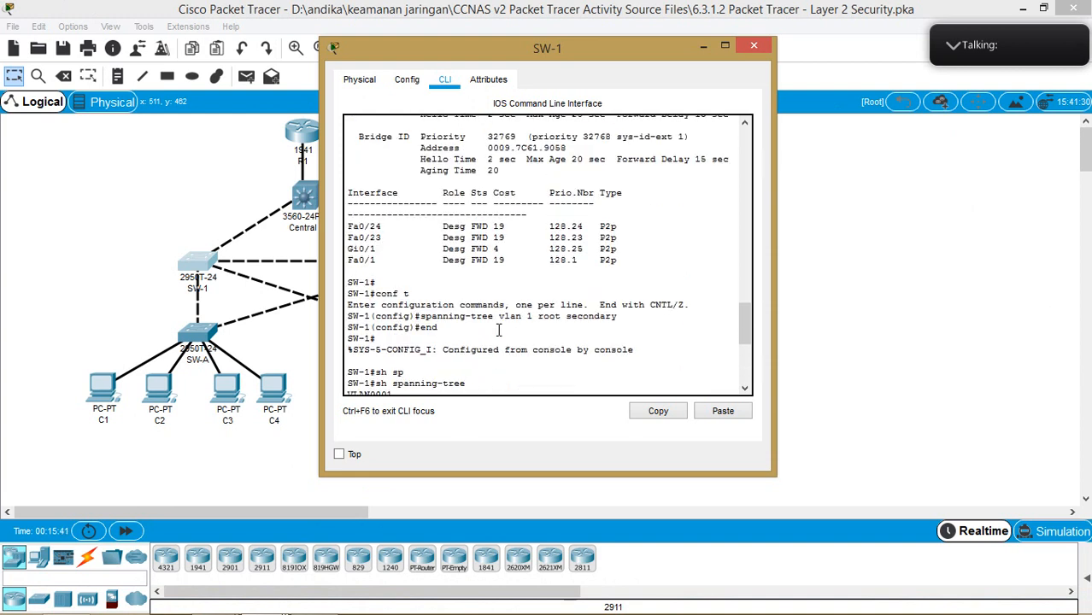
{"action": "left_click_drag", "start_coordinate": [551, 199], "coordinate": [425, 202]}
{"action": "scroll", "coordinate": [527, 310], "scroll_direction": "down", "scroll_amount": 10}
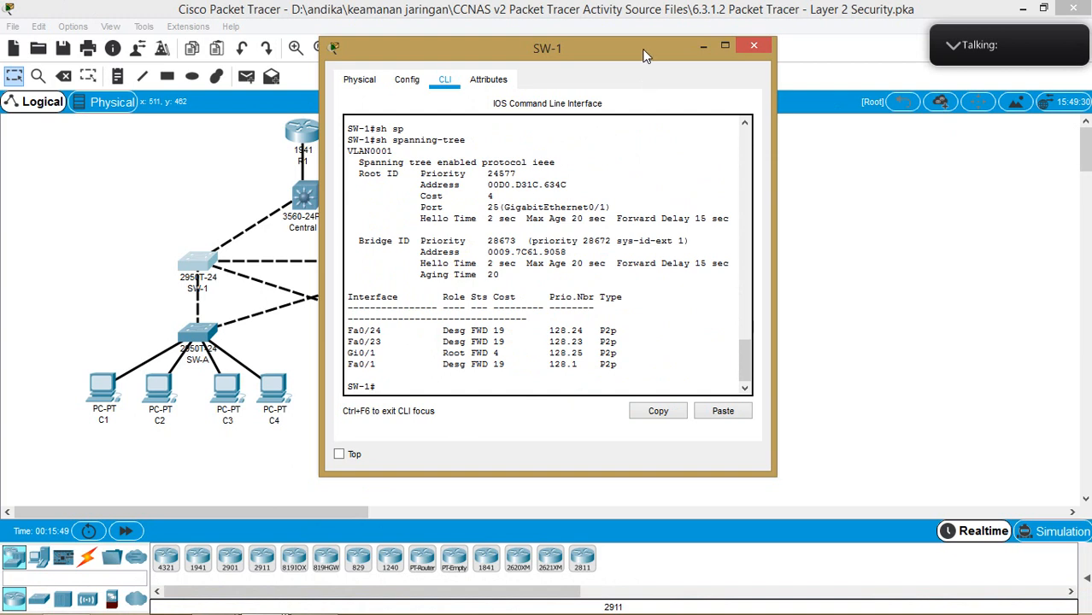
Place the SW-1 and Central windows side by side and compare their root ID and bridge ID sections.
{"action": "left_click_drag", "start_coordinate": [645, 55], "coordinate": [444, 40]}
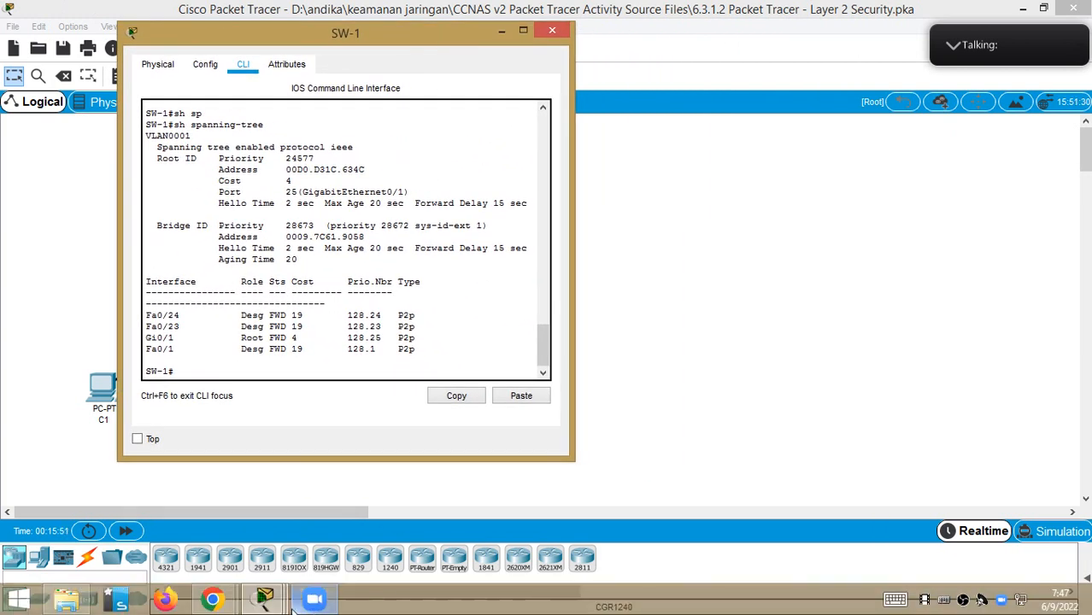
{"action": "left_click", "coordinate": [270, 605]}
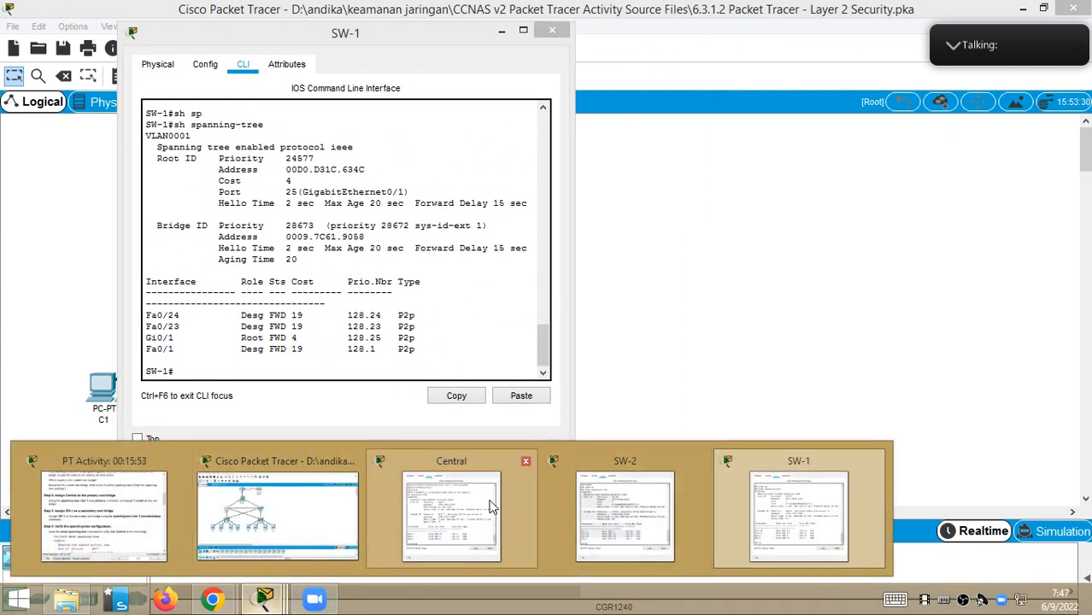
{"action": "left_click", "coordinate": [451, 512]}
{"action": "left_click_drag", "start_coordinate": [359, 24], "coordinate": [878, 35]}
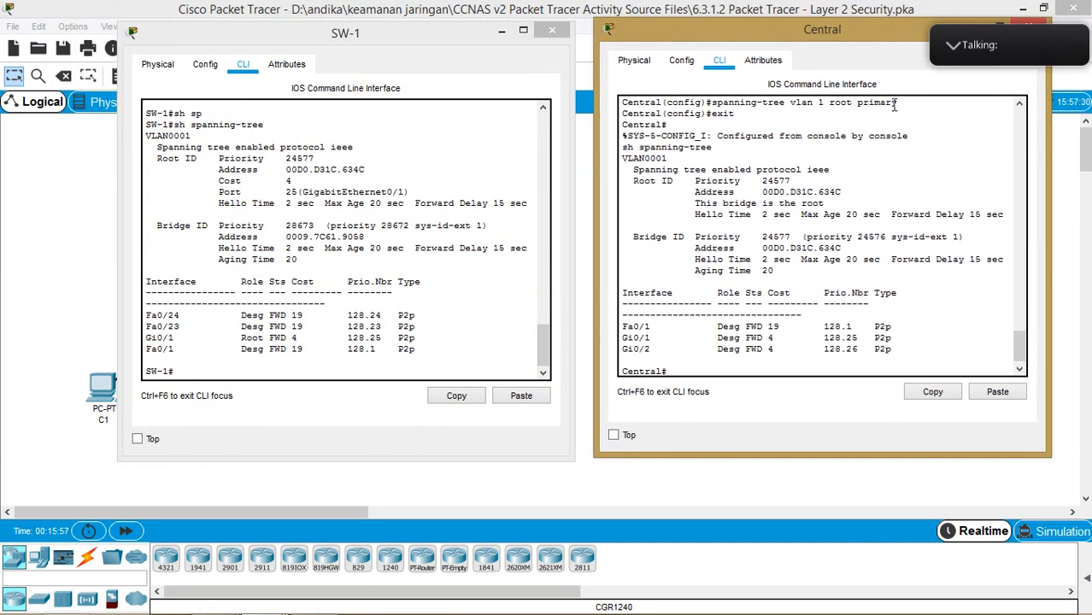
{"action": "left_click_drag", "start_coordinate": [825, 204], "coordinate": [695, 208]}
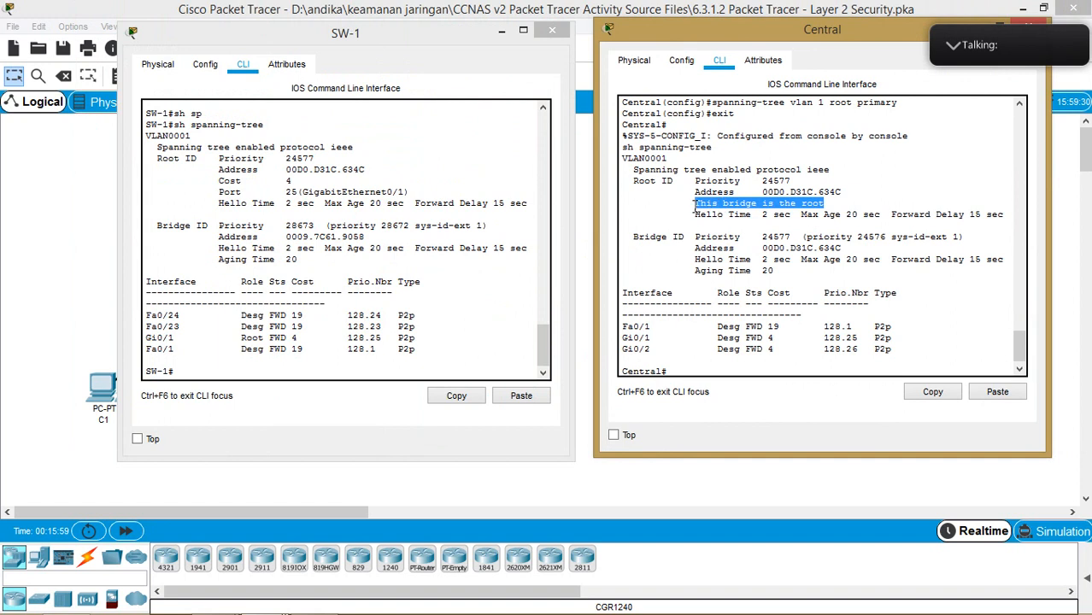
{"action": "left_click", "coordinate": [372, 237]}
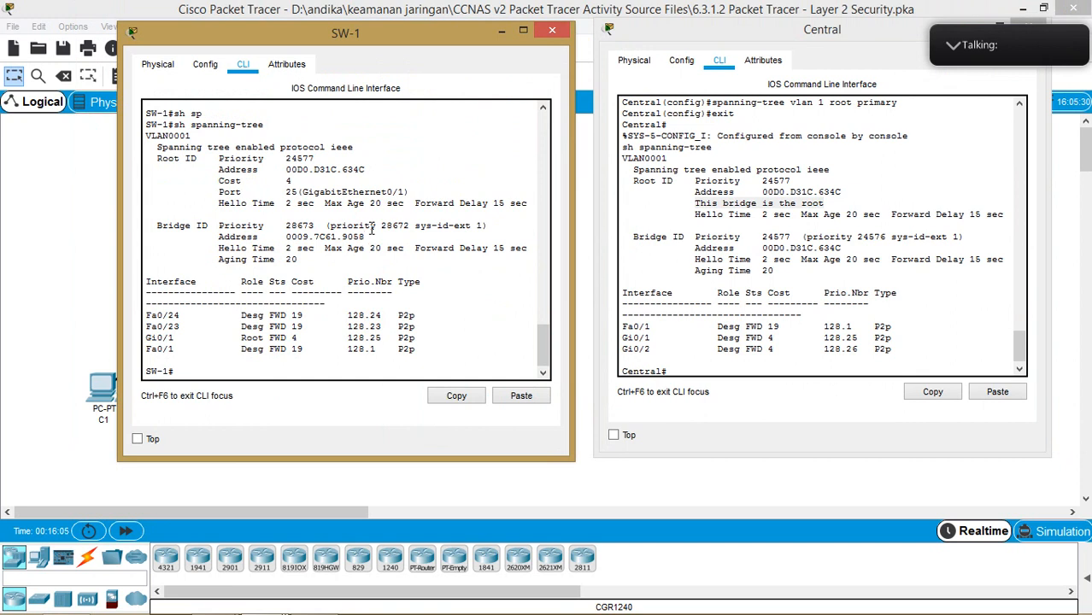
{"action": "left_click", "coordinate": [372, 231]}
{"action": "left_click_drag", "start_coordinate": [687, 30], "coordinate": [682, 37]}
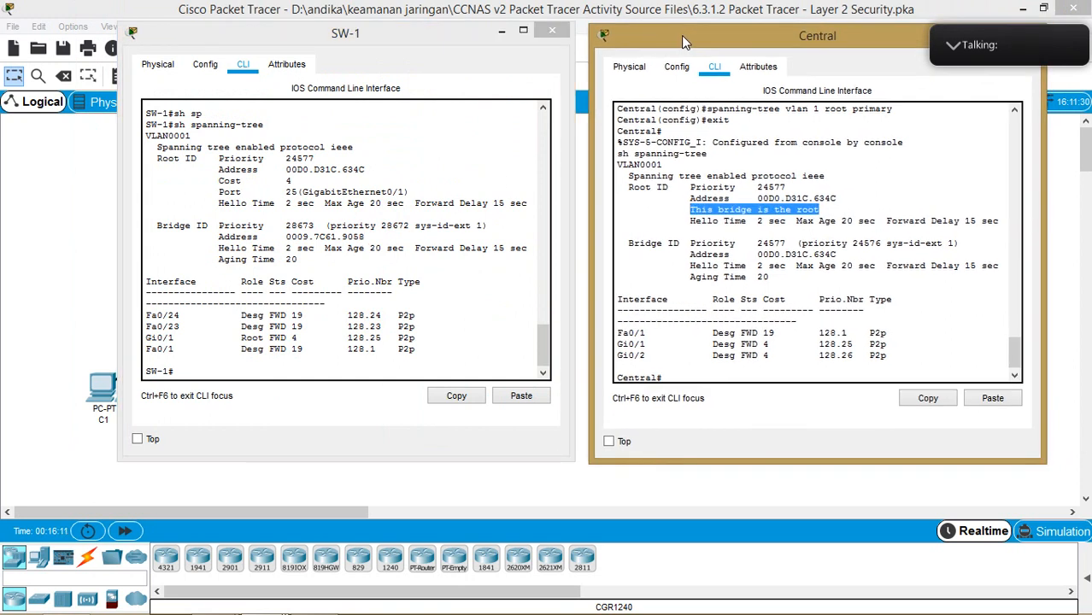
{"action": "mouse_move", "coordinate": [333, 600]}
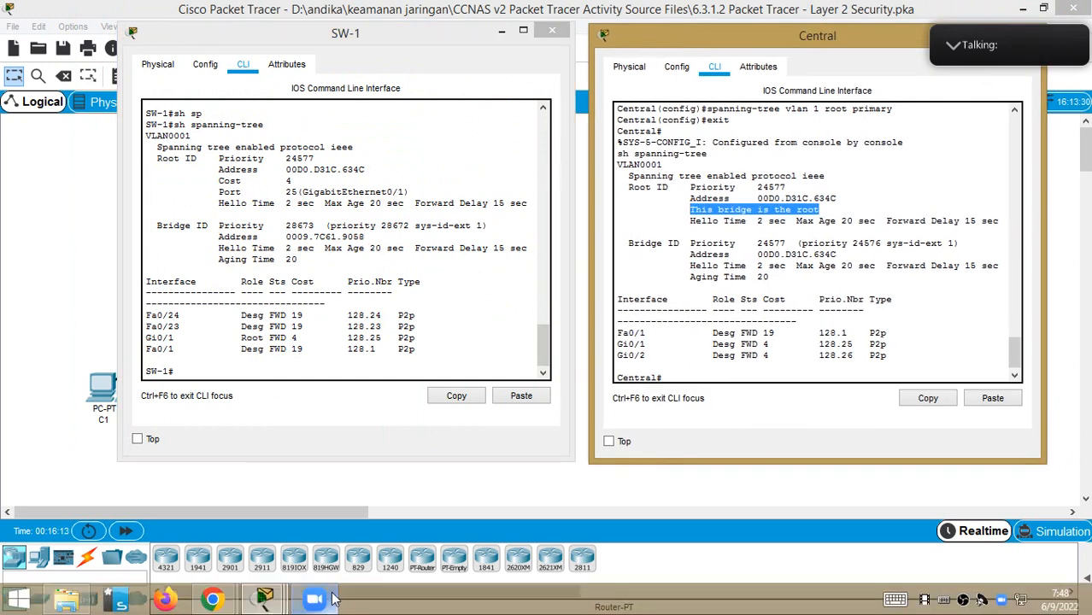
Close the SW-2 window and read Step 4 of Part 1 and the start of Part 2 in the activity instructions.
{"action": "left_click", "coordinate": [272, 598]}
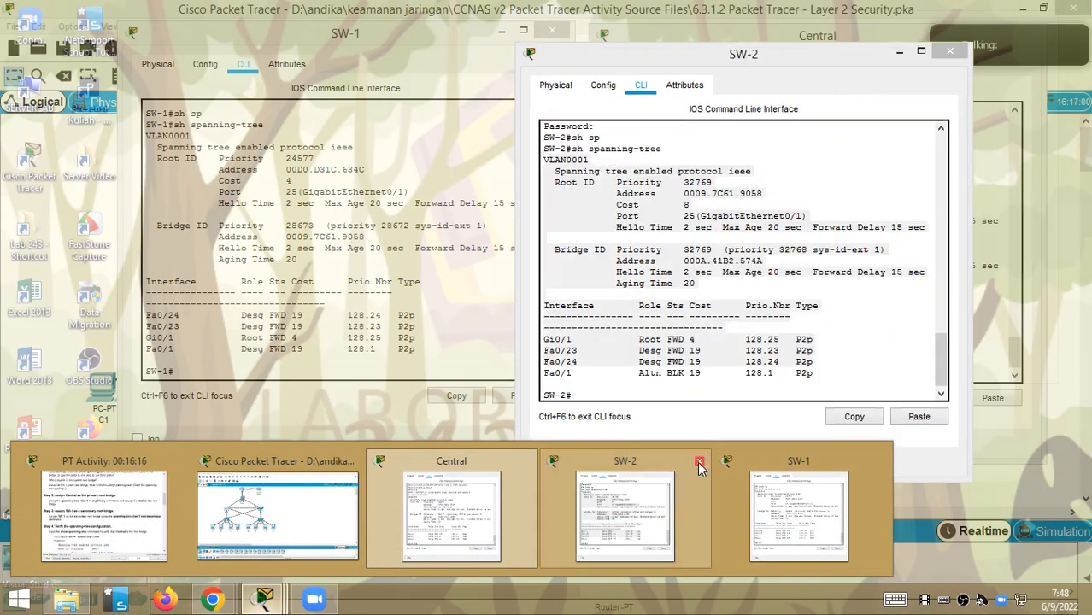
{"action": "left_click", "coordinate": [699, 462]}
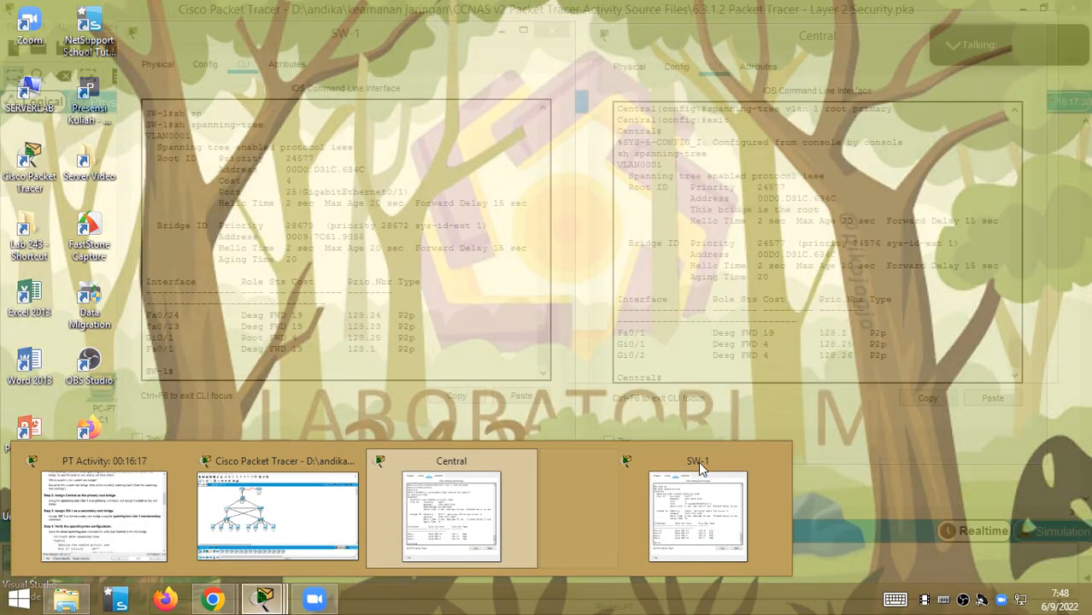
{"action": "left_click", "coordinate": [152, 545]}
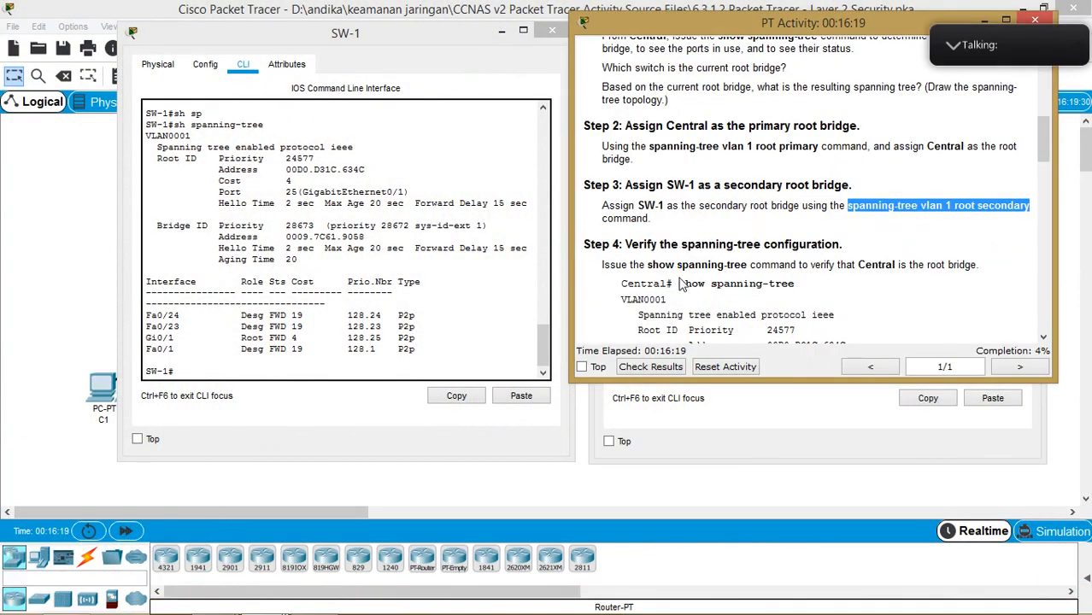
{"action": "scroll", "coordinate": [771, 270], "scroll_direction": "down", "scroll_amount": 2}
{"action": "scroll", "coordinate": [775, 270], "scroll_direction": "down", "scroll_amount": 2}
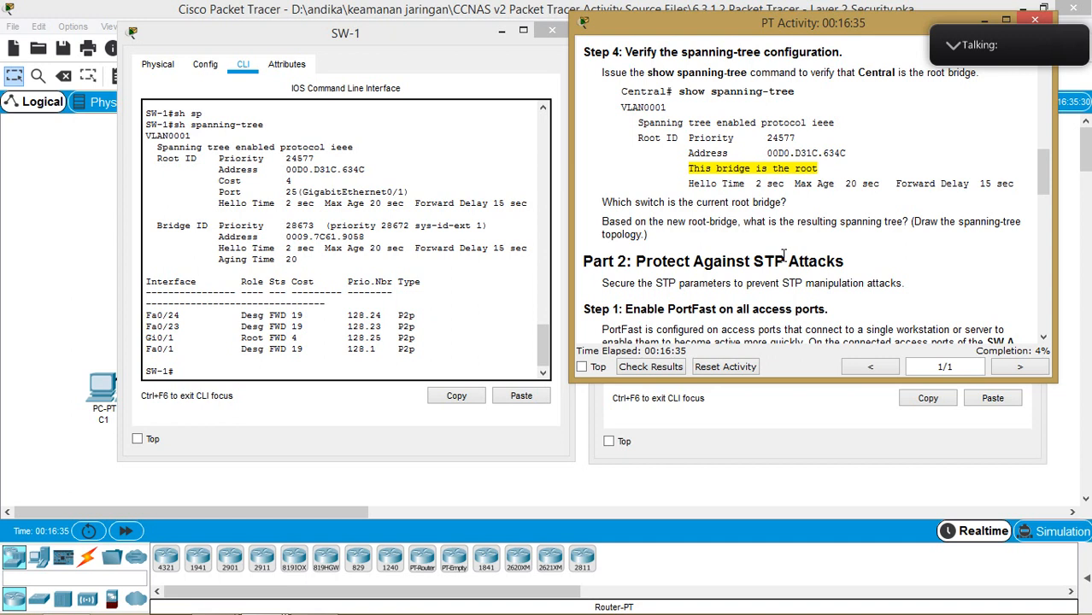
{"action": "scroll", "coordinate": [782, 255], "scroll_direction": "down", "scroll_amount": 2}
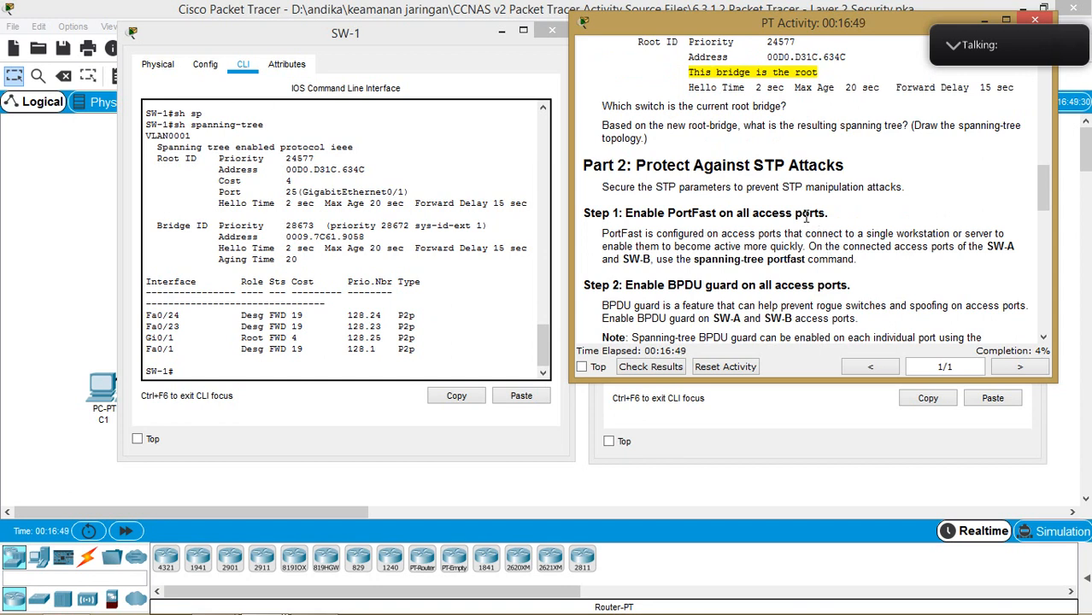
Close the SW-1 and Central windows so the topology and the activity instructions are clear.
{"action": "left_click", "coordinate": [451, 40]}
{"action": "left_click_drag", "start_coordinate": [451, 40], "coordinate": [854, 128]}
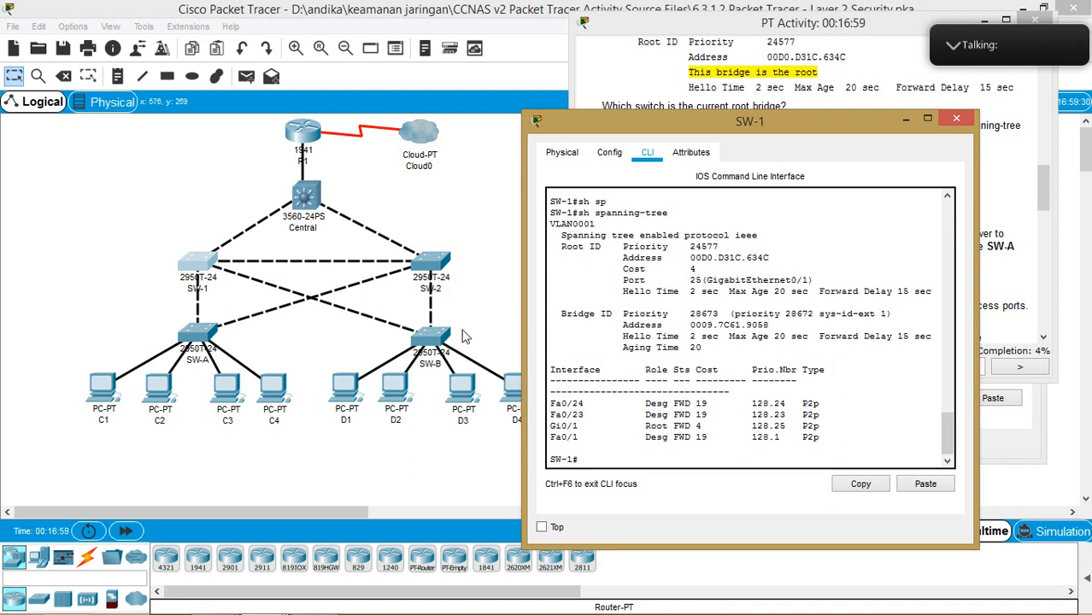
{"action": "left_click", "coordinate": [956, 118]}
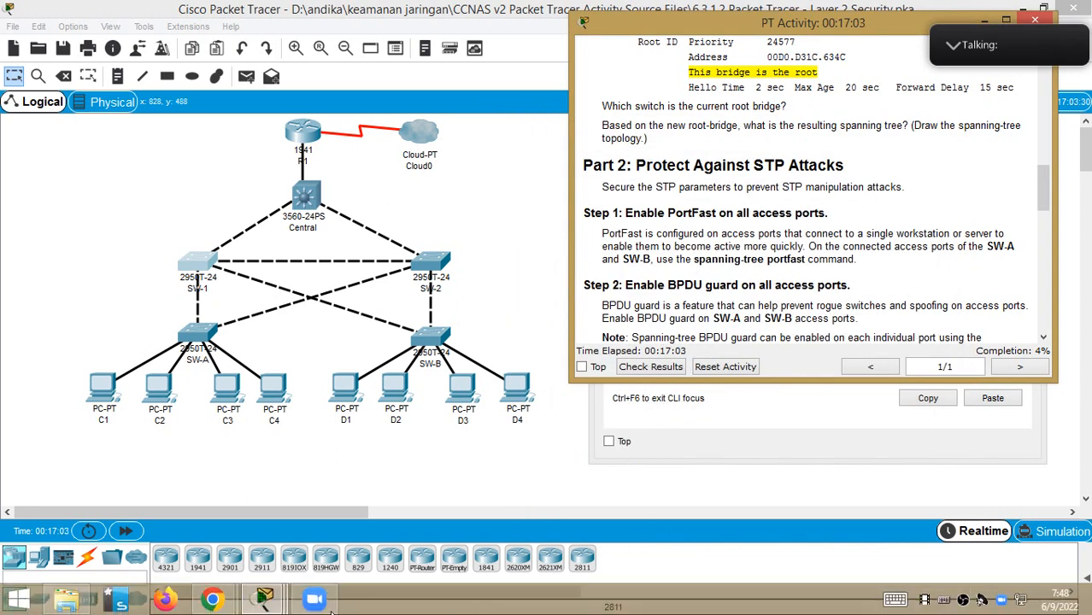
{"action": "mouse_move", "coordinate": [268, 603]}
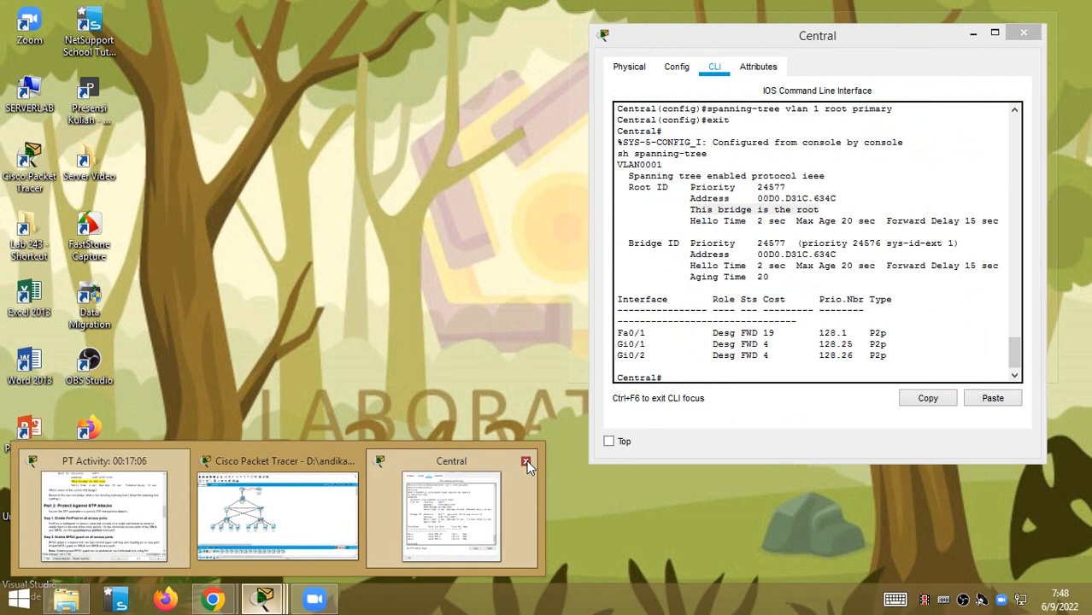
{"action": "left_click", "coordinate": [526, 461]}
{"action": "left_click", "coordinate": [776, 236]}
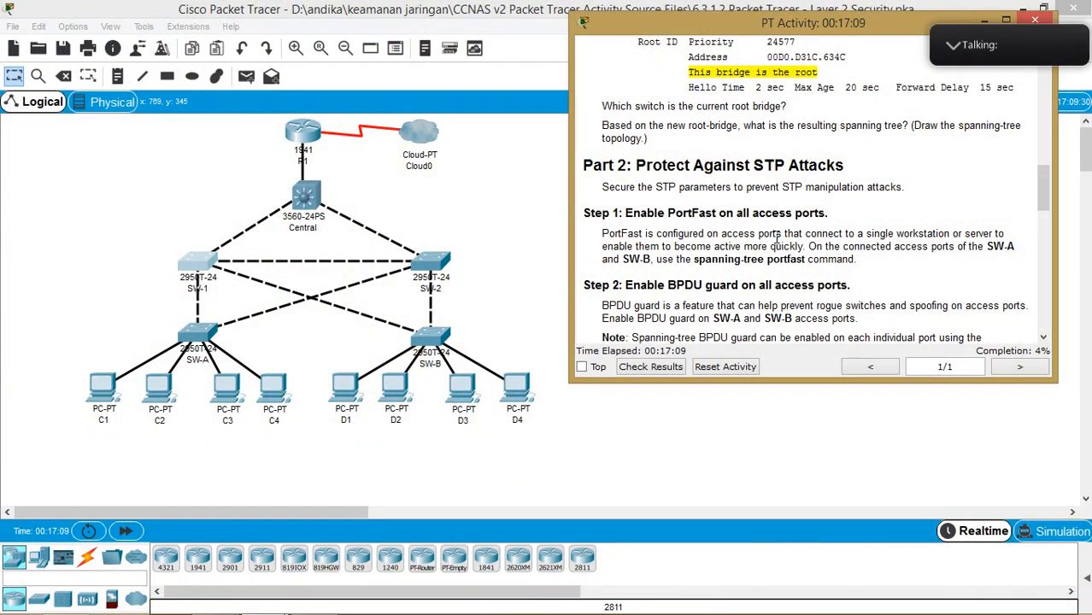
Review Part 2 Step 1, focusing on the spanning-tree portfast command and which access ports need it.
{"action": "double_click", "coordinate": [671, 165]}
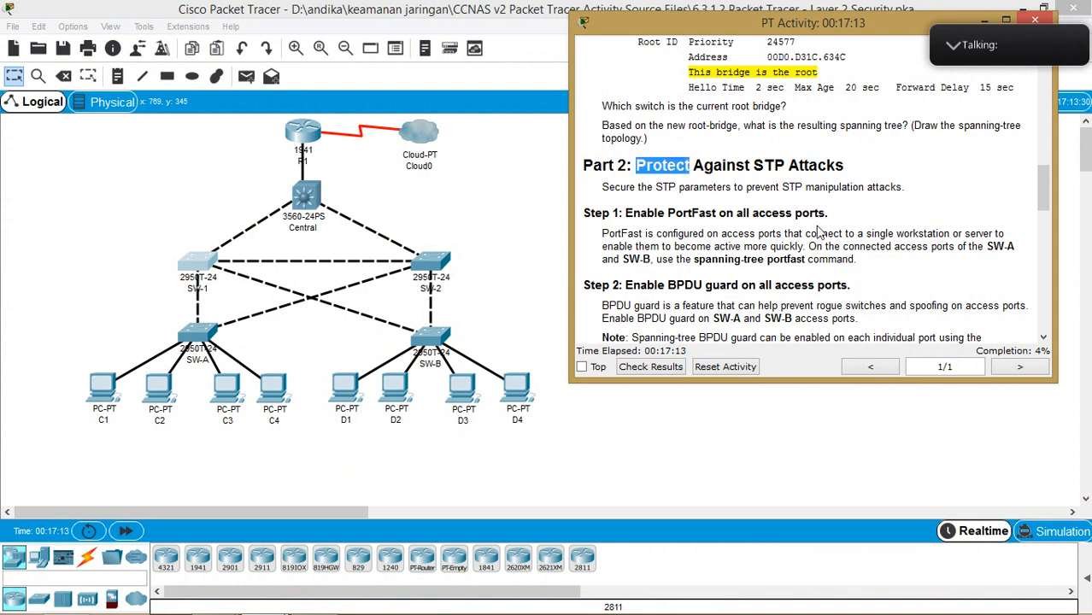
{"action": "scroll", "coordinate": [821, 232], "scroll_direction": "down", "scroll_amount": 1}
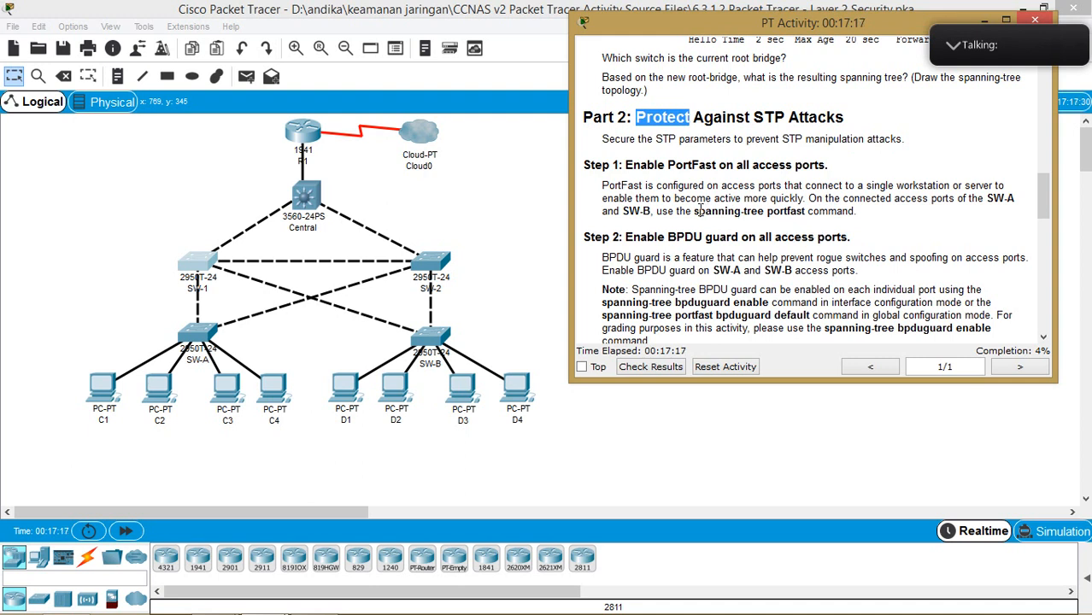
{"action": "left_click", "coordinate": [696, 211]}
{"action": "left_click_drag", "start_coordinate": [696, 210], "coordinate": [803, 214]}
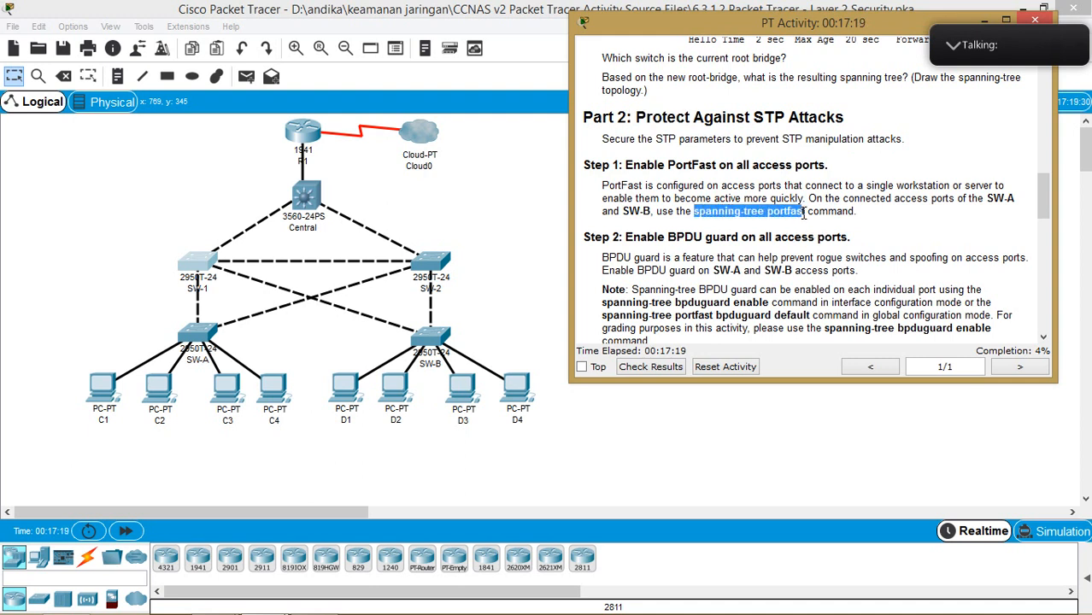
{"action": "left_click_drag", "start_coordinate": [828, 166], "coordinate": [767, 167]}
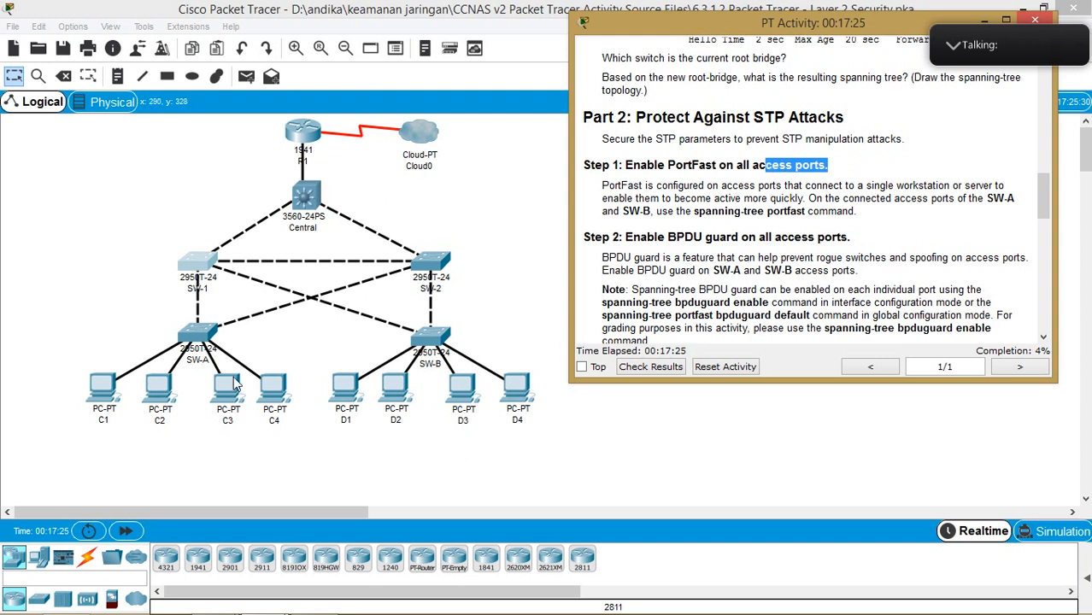
Open SW-A's command line and enter privileged mode with en and the enable password.
{"action": "left_click", "coordinate": [199, 339]}
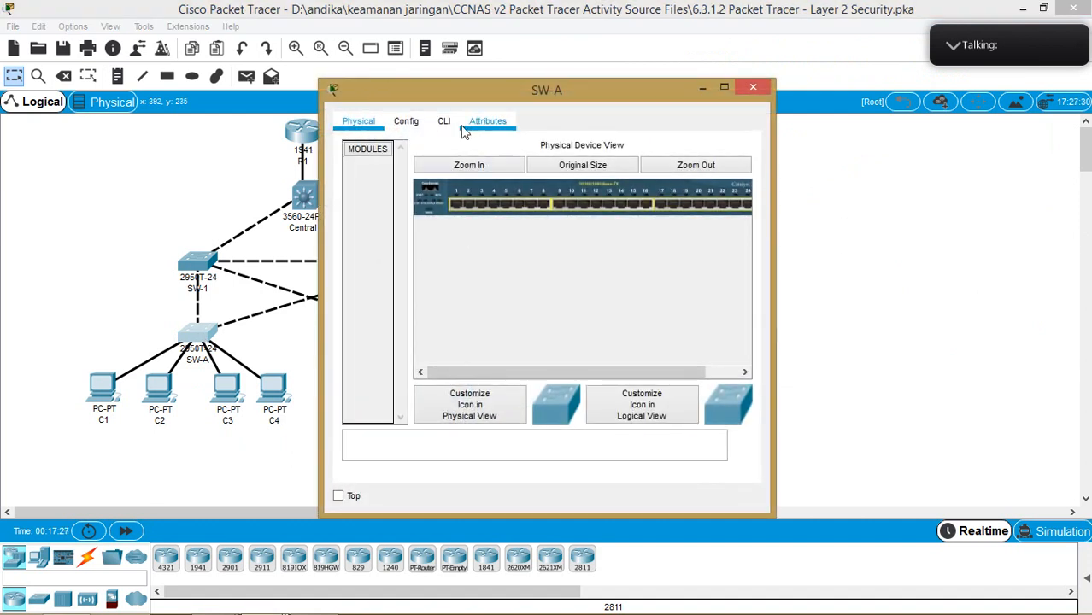
{"action": "left_click", "coordinate": [445, 127]}
{"action": "left_click_drag", "start_coordinate": [546, 99], "coordinate": [617, 52]}
{"action": "key", "text": "Return"}
{"action": "type", "text": "en"}
{"action": "key", "text": "Return"}
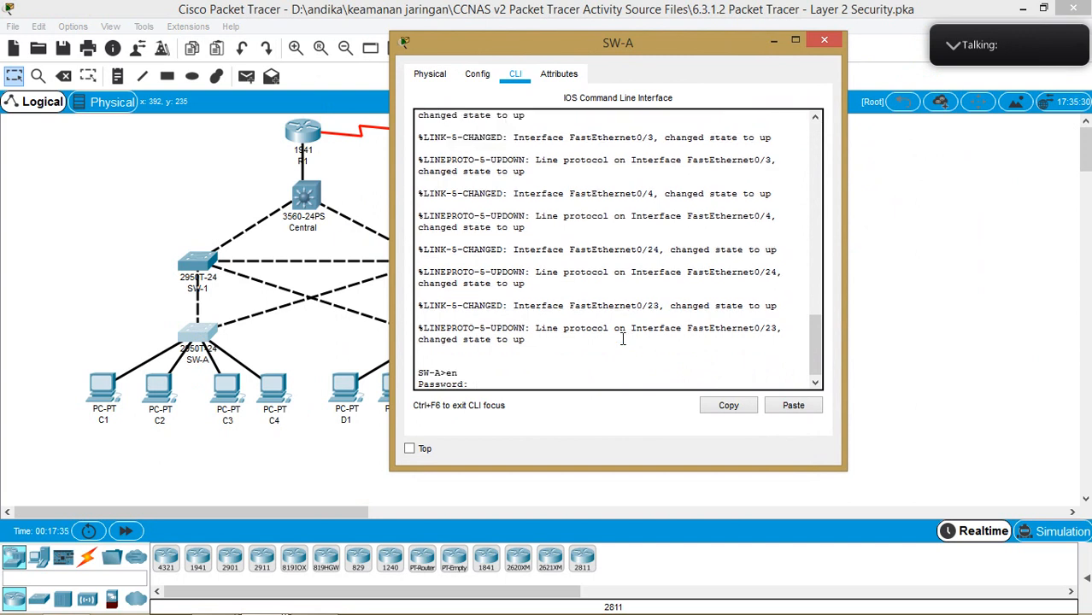
{"action": "key", "text": "Return"}
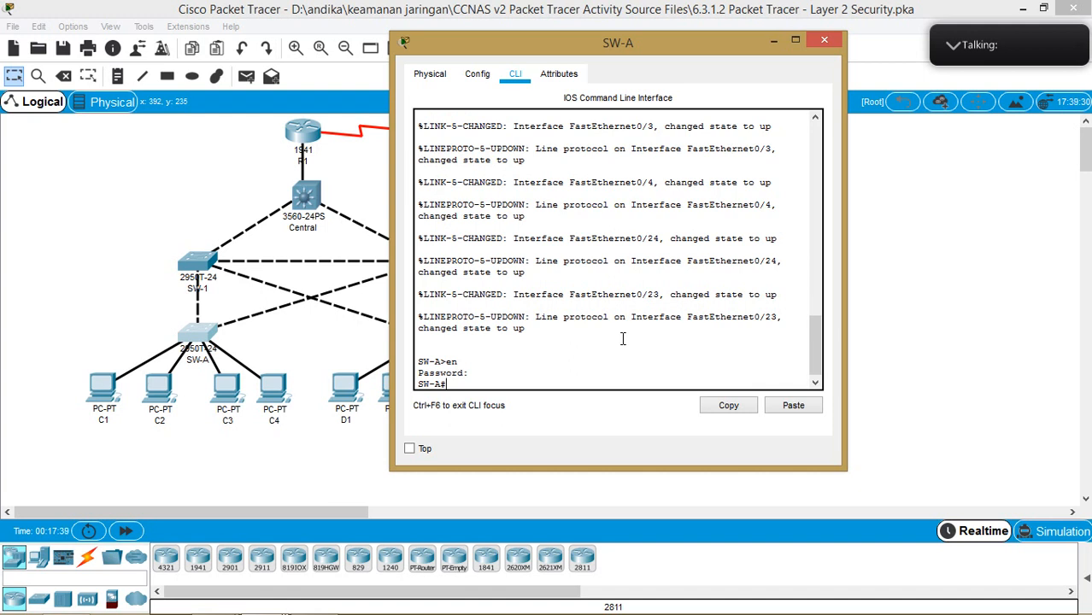
Run show ip interface brief on SW-A and page through the interface list.
{"action": "type", "text": "sh in"}
{"action": "key", "text": "Tab"}
{"action": "type", "text": "bi"}
{"action": "key", "text": "Tab"}
{"action": "key", "text": "BackSpace"}
{"action": "key", "text": "Tab"}
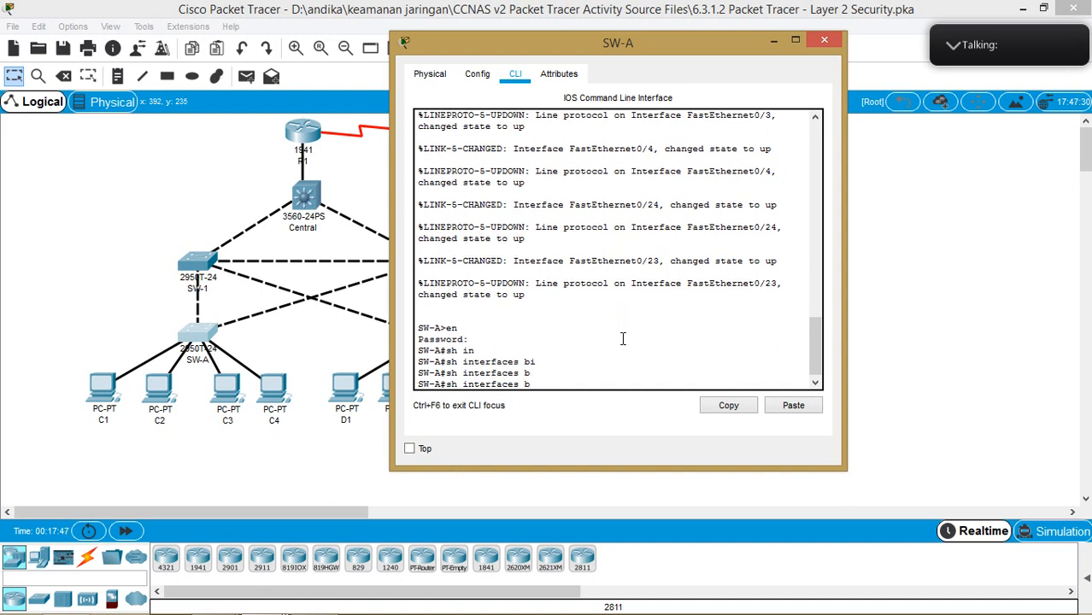
{"action": "key", "text": "BackSpace"}
{"action": "key", "text": "BackSpace"}
{"action": "key", "text": "BackSpace"}
{"action": "key", "text": "BackSpace"}
{"action": "key", "text": "BackSpace"}
{"action": "key", "text": "BackSpace"}
{"action": "key", "text": "BackSpace"}
{"action": "key", "text": "BackSpace"}
{"action": "key", "text": "BackSpace"}
{"action": "key", "text": "BackSpace"}
{"action": "key", "text": "BackSpace"}
{"action": "key", "text": "BackSpace"}
{"action": "type", "text": "ip int"}
{"action": "key", "text": "Tab"}
{"action": "type", "text": "b"}
{"action": "key", "text": "Tab"}
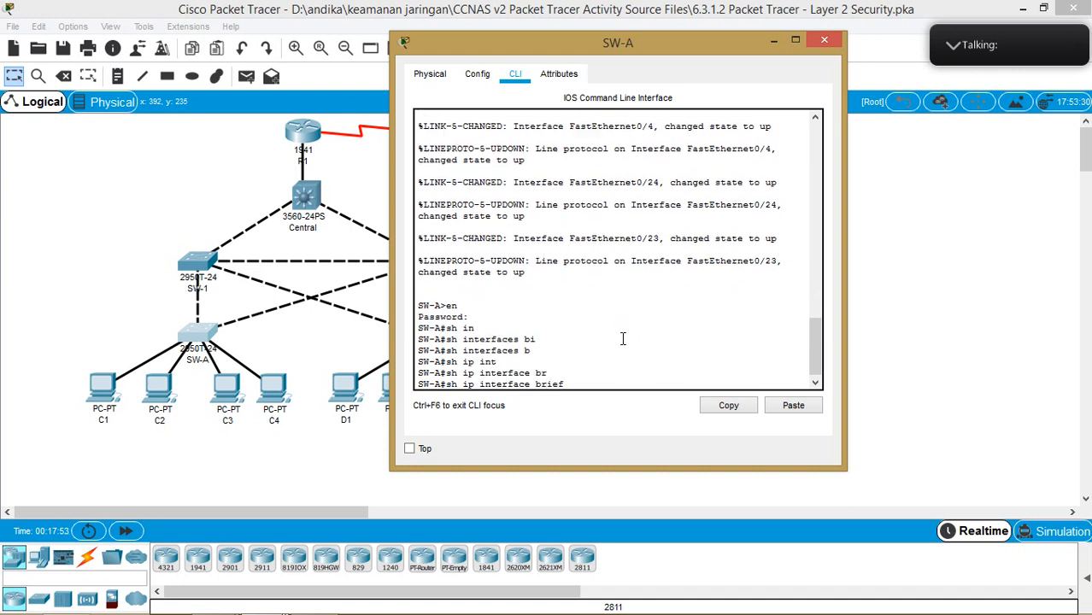
{"action": "key", "text": "Return"}
{"action": "key", "text": "Return"}
{"action": "key", "text": "Return"}
{"action": "key", "text": "Return"}
{"action": "key", "text": "Return"}
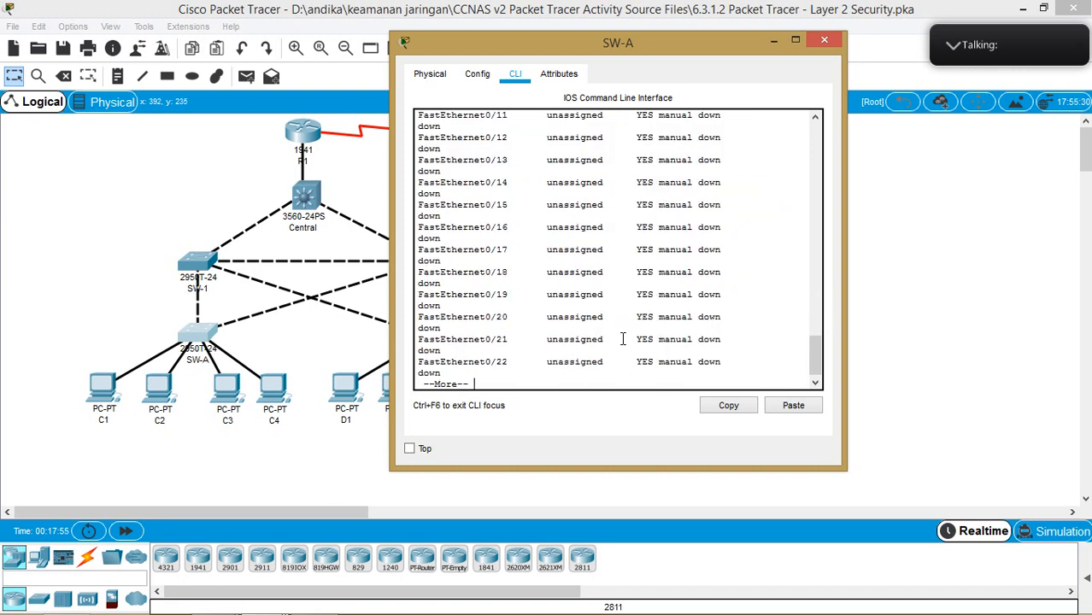
{"action": "key", "text": "Return"}
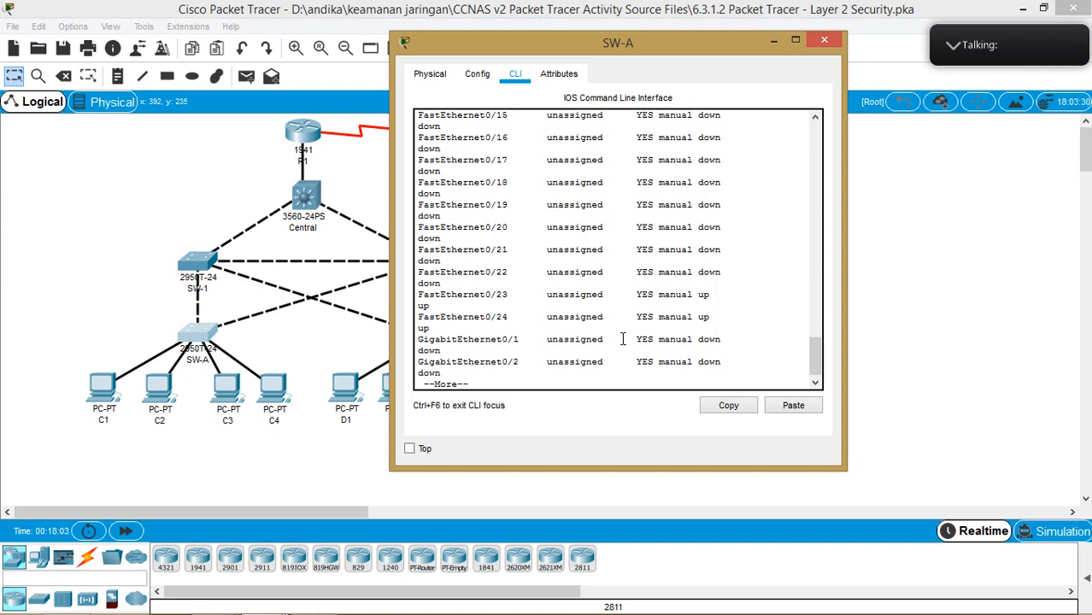
Examine the status of SW-A's FastEthernet ports, comparing the first ports with the last ones, and finish paging the list.
{"action": "scroll", "coordinate": [622, 339], "scroll_direction": "up", "scroll_amount": 10}
{"action": "scroll", "coordinate": [620, 345], "scroll_direction": "down", "scroll_amount": 5}
{"action": "scroll", "coordinate": [620, 348], "scroll_direction": "down", "scroll_amount": 2}
{"action": "scroll", "coordinate": [620, 348], "scroll_direction": "up", "scroll_amount": 5}
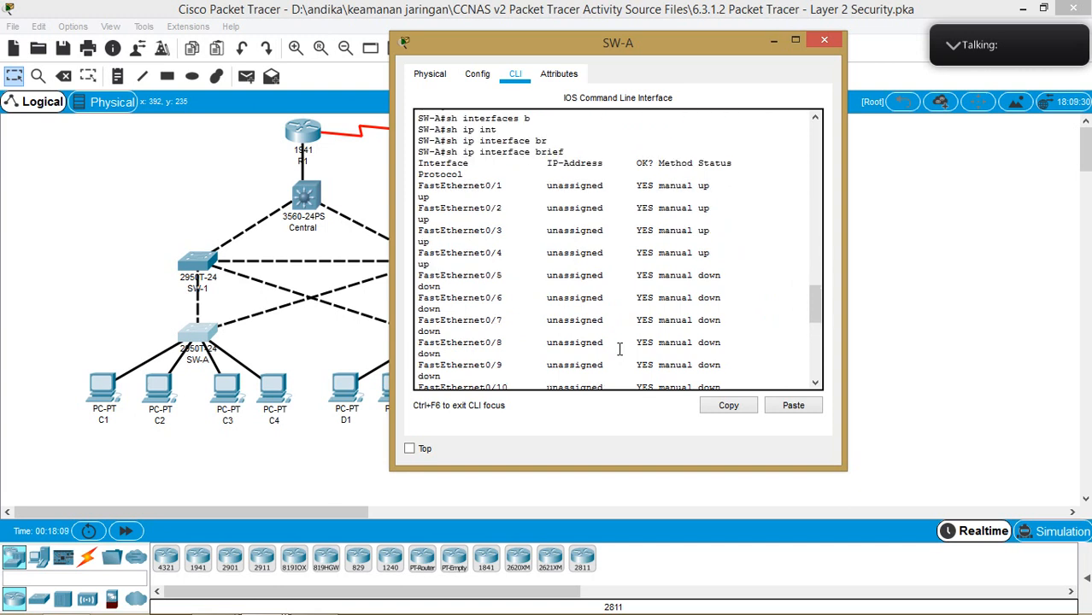
{"action": "scroll", "coordinate": [621, 349], "scroll_direction": "down", "scroll_amount": 8}
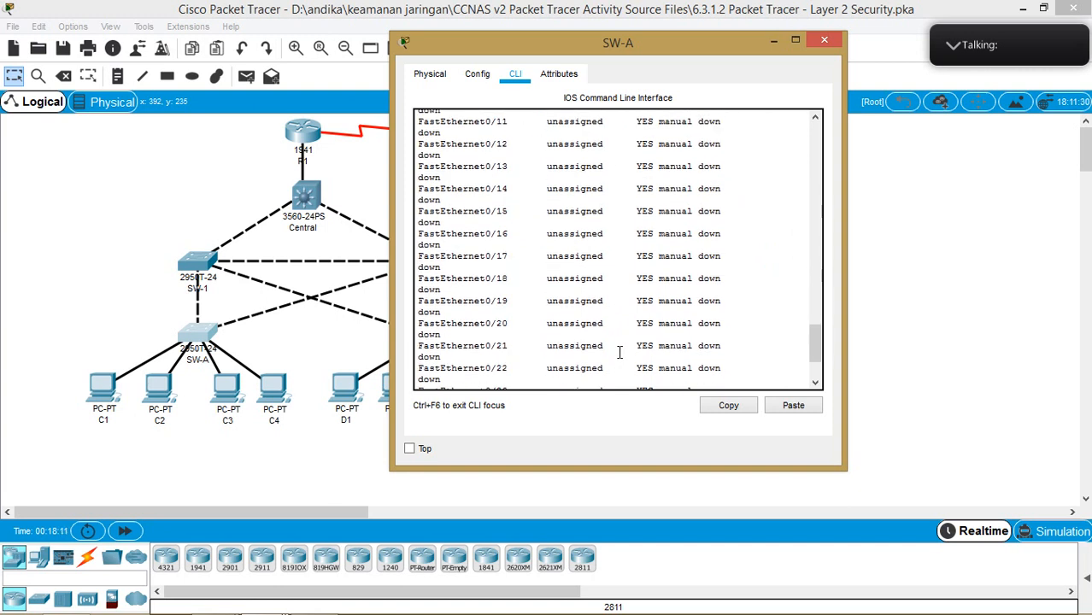
{"action": "scroll", "coordinate": [611, 355], "scroll_direction": "up", "scroll_amount": 4}
{"action": "scroll", "coordinate": [612, 356], "scroll_direction": "up", "scroll_amount": 5}
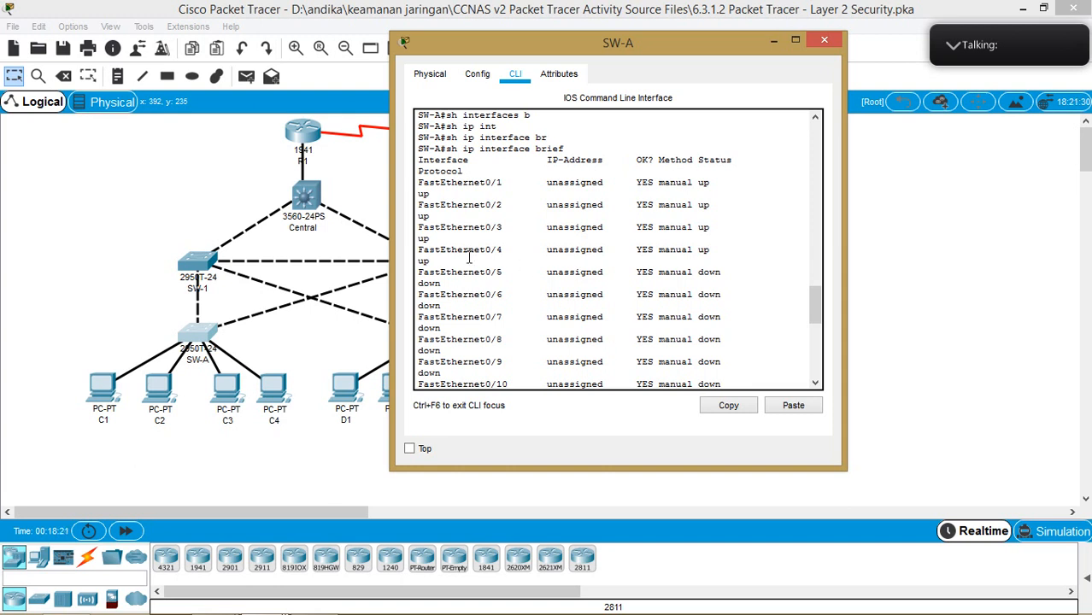
{"action": "left_click_drag", "start_coordinate": [418, 179], "coordinate": [680, 262]}
{"action": "scroll", "coordinate": [757, 314], "scroll_direction": "down", "scroll_amount": 5}
{"action": "scroll", "coordinate": [757, 314], "scroll_direction": "down", "scroll_amount": 4}
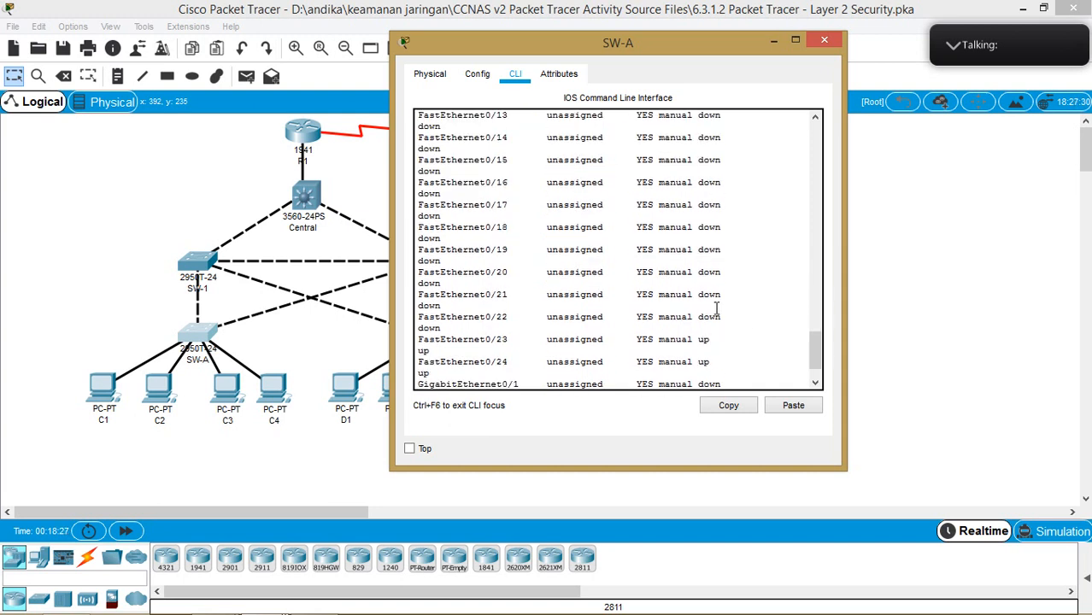
{"action": "scroll", "coordinate": [716, 308], "scroll_direction": "up", "scroll_amount": 12}
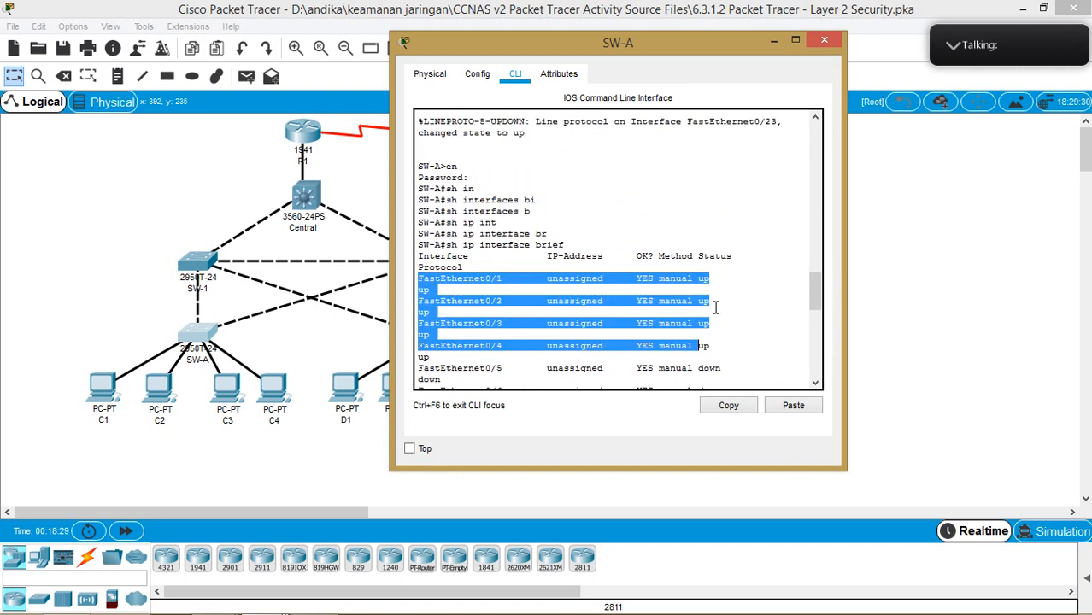
{"action": "scroll", "coordinate": [716, 308], "scroll_direction": "down", "scroll_amount": 1}
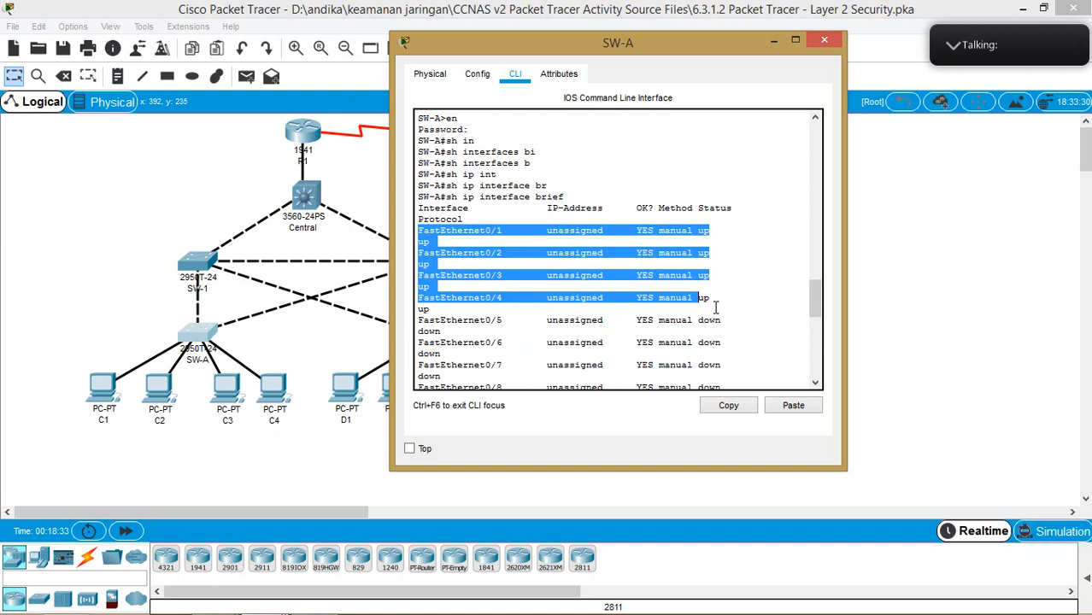
{"action": "left_click", "coordinate": [716, 300]}
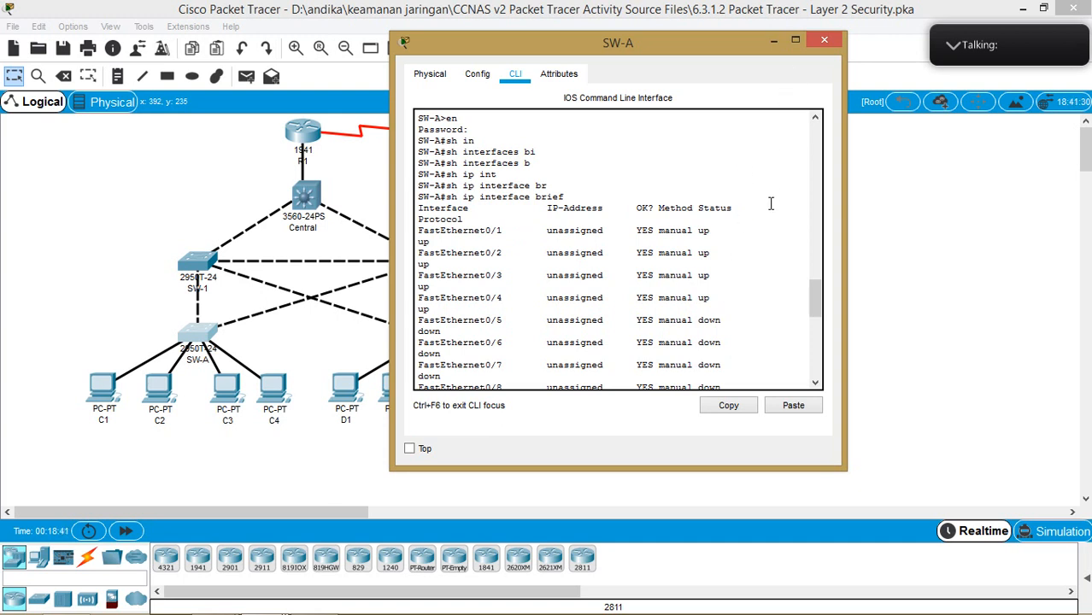
{"action": "left_click_drag", "start_coordinate": [820, 310], "coordinate": [816, 410]}
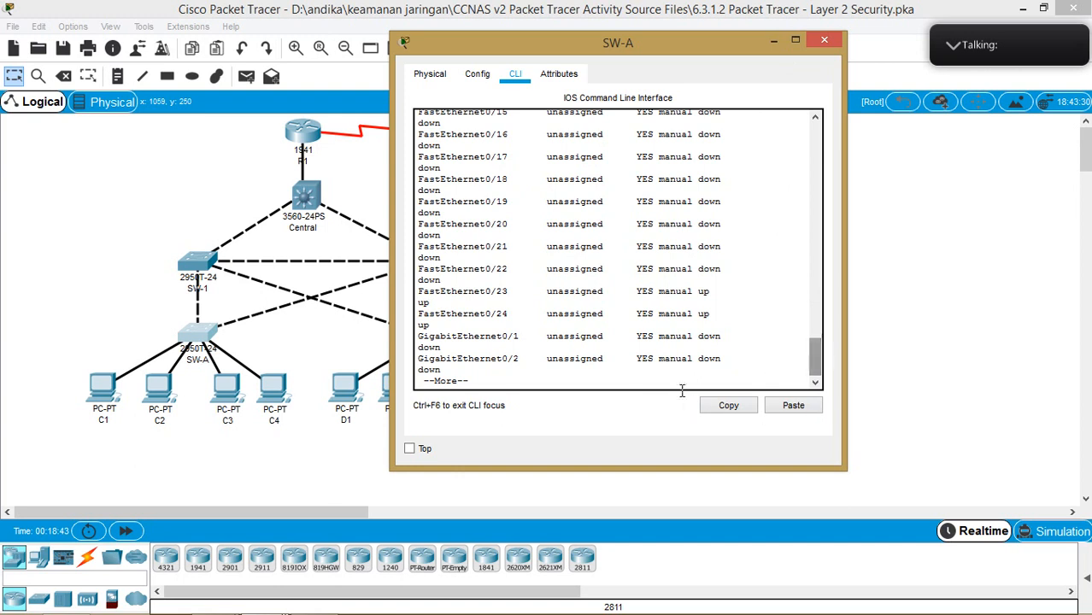
{"action": "key", "text": "space"}
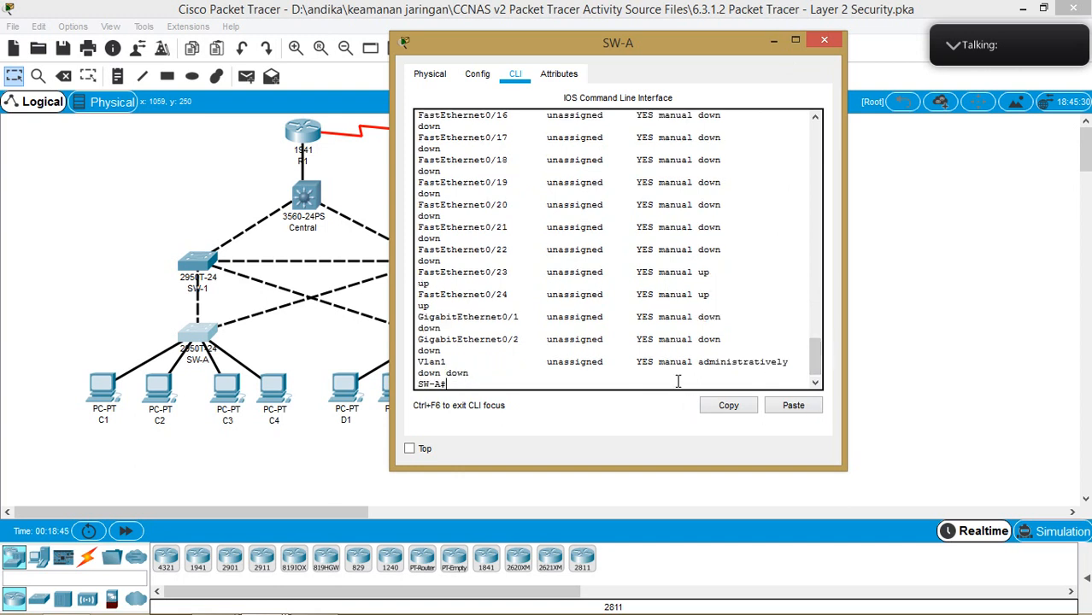
Enter global configuration mode on SW-A and recheck the interface list for the connected access ports.
{"action": "type", "text": "conf t"}
{"action": "key", "text": "Return"}
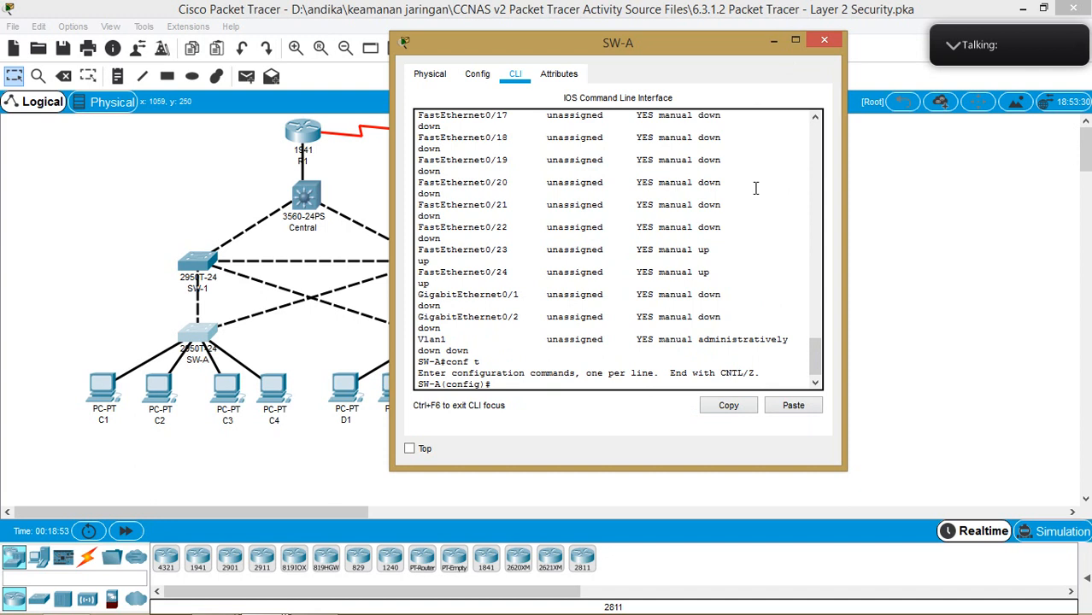
{"action": "scroll", "coordinate": [754, 196], "scroll_direction": "up", "scroll_amount": 10}
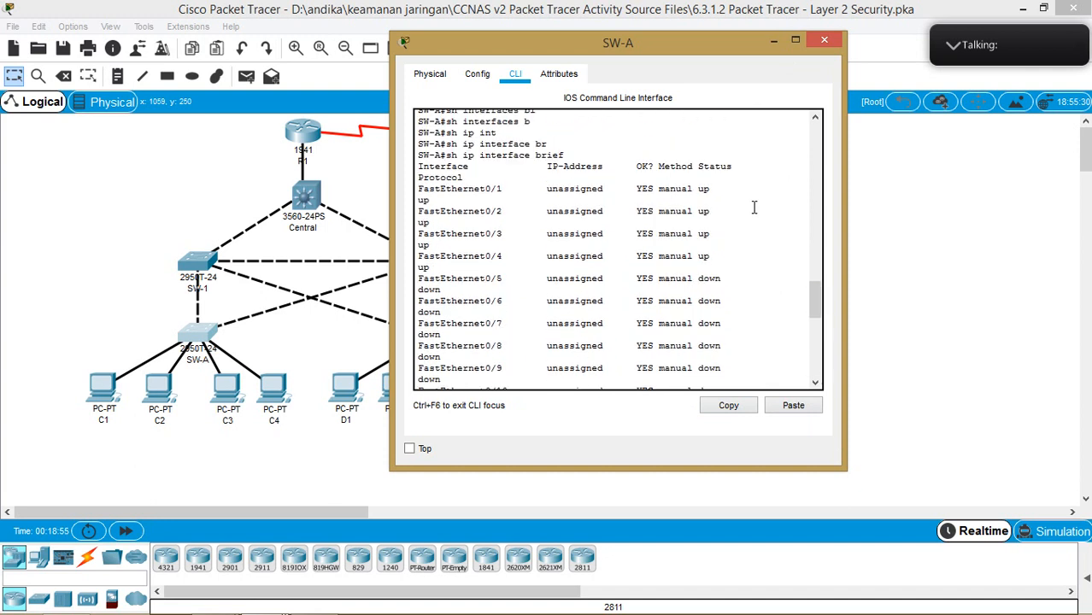
{"action": "scroll", "coordinate": [755, 207], "scroll_direction": "down", "scroll_amount": 10}
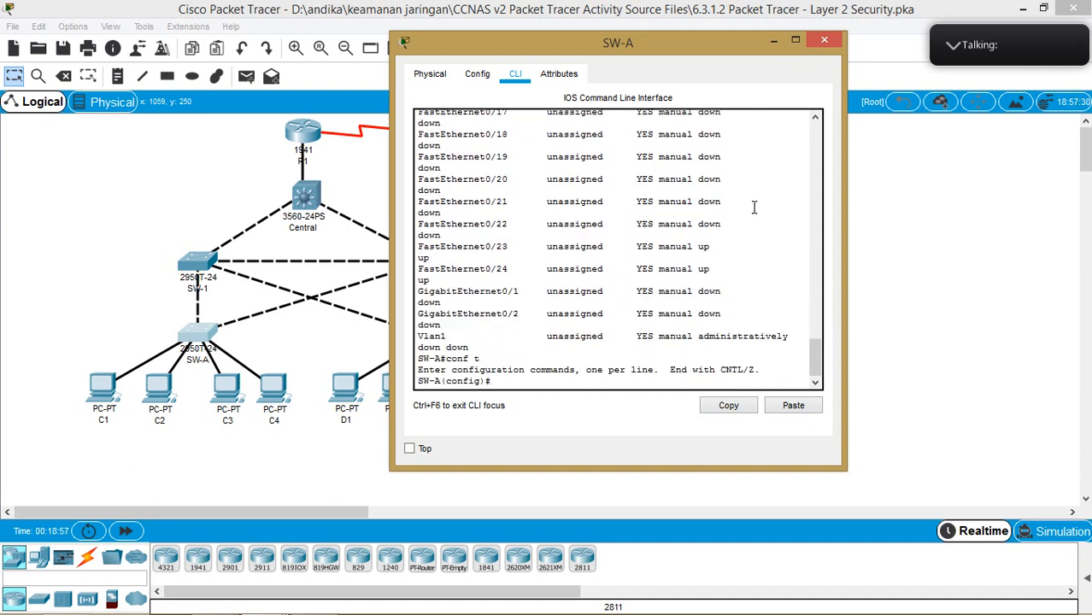
Enter interface range configuration for fa0/1-4 on SW-A, checking the interface list for the last connected PC port.
{"action": "type", "text": "int"}
{"action": "key", "text": "Tab"}
{"action": "type", "text": "ra"}
{"action": "key", "text": "Tab"}
{"action": "type", "text": "fa"}
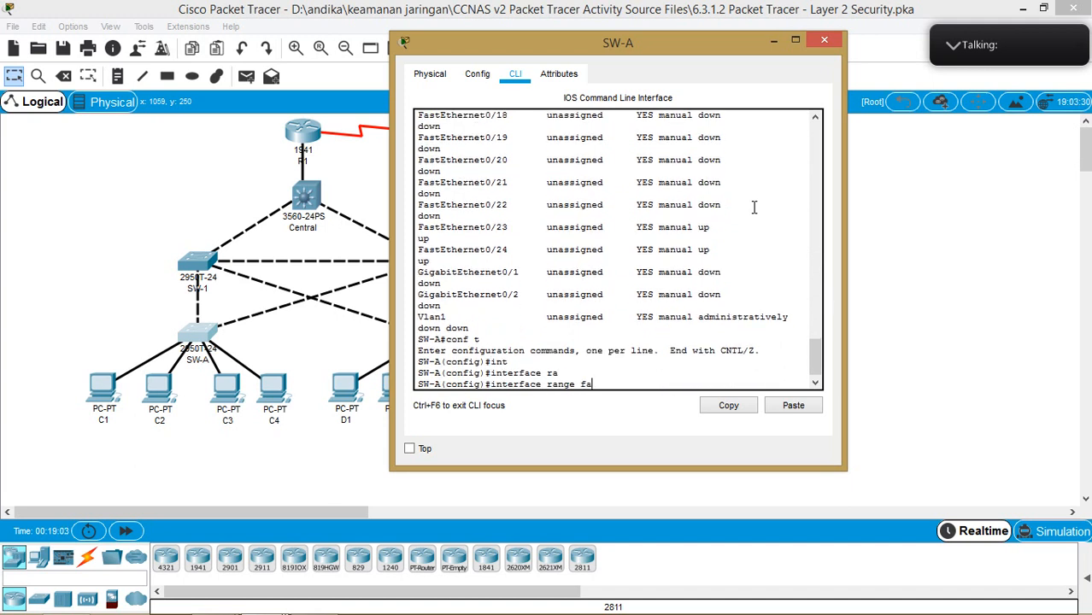
{"action": "type", "text": "0/1-"}
{"action": "scroll", "coordinate": [743, 205], "scroll_direction": "up", "scroll_amount": 10}
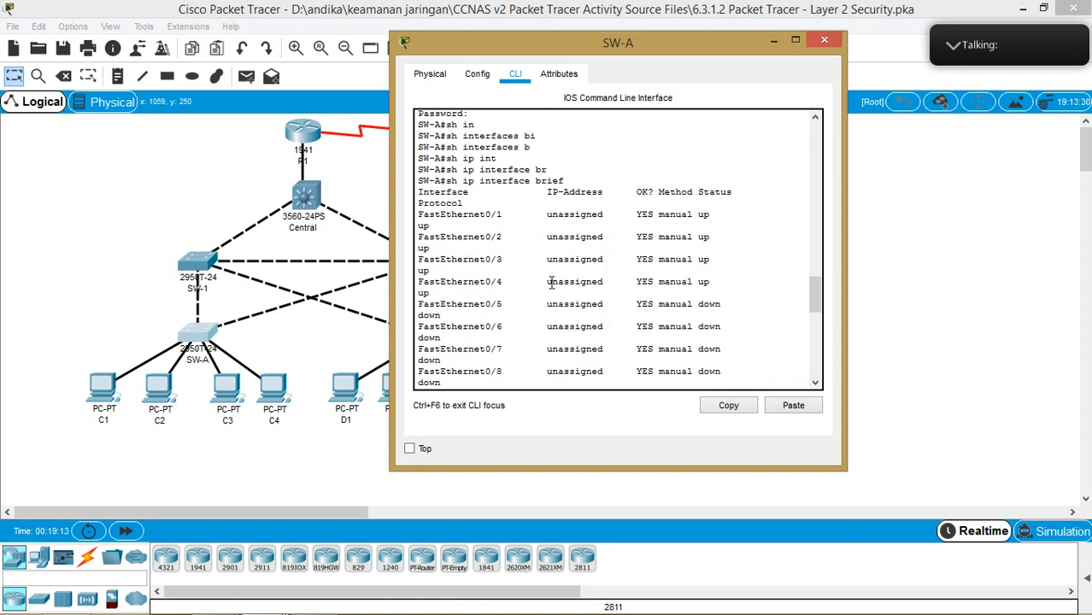
{"action": "scroll", "coordinate": [551, 283], "scroll_direction": "down", "scroll_amount": 10}
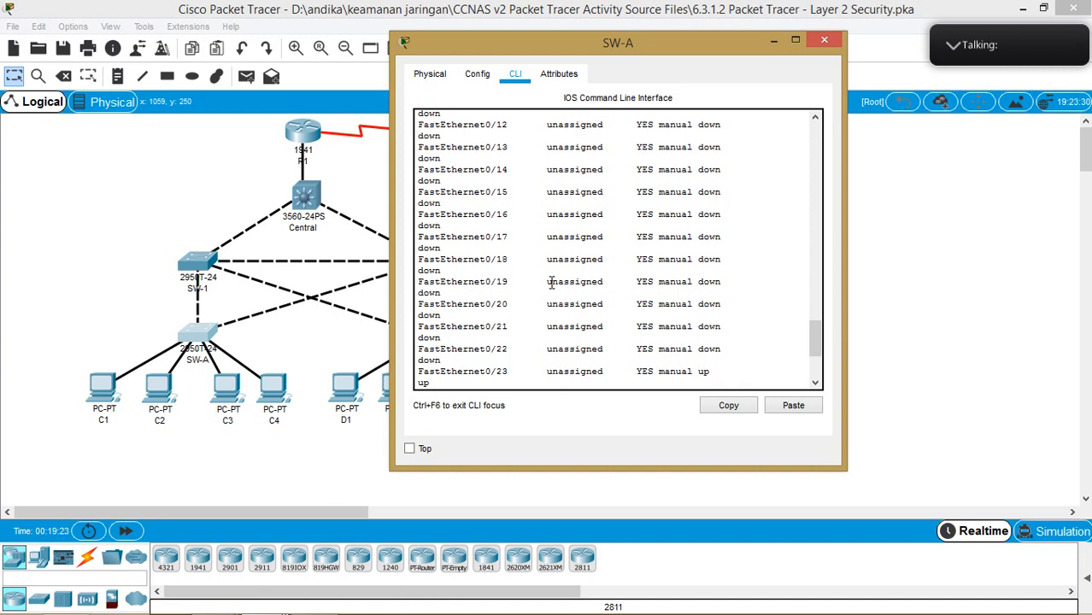
{"action": "scroll", "coordinate": [589, 350], "scroll_direction": "down", "scroll_amount": 4}
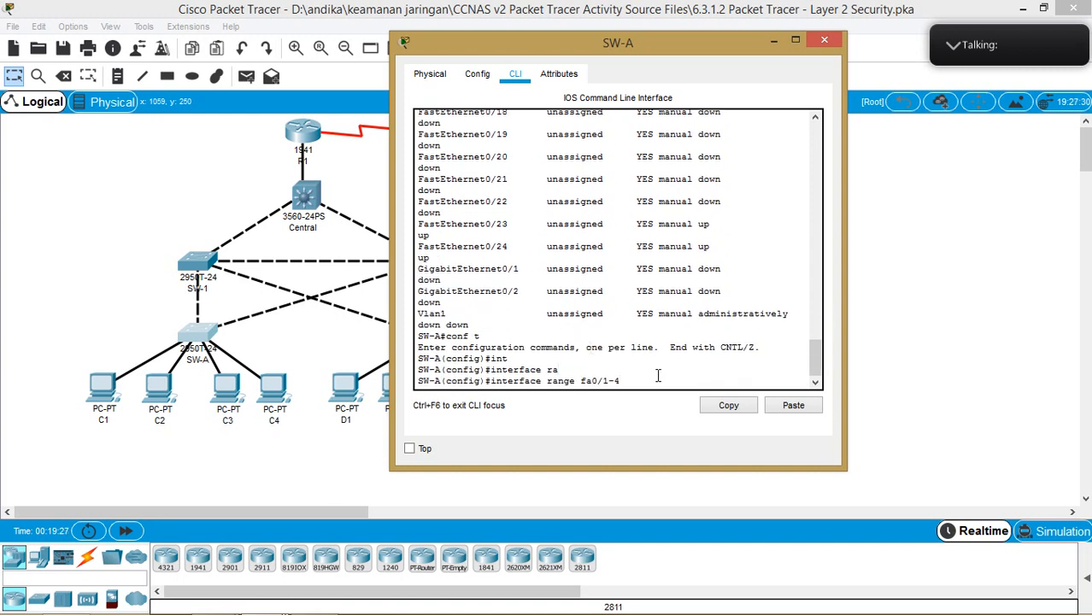
{"action": "key", "text": "Return"}
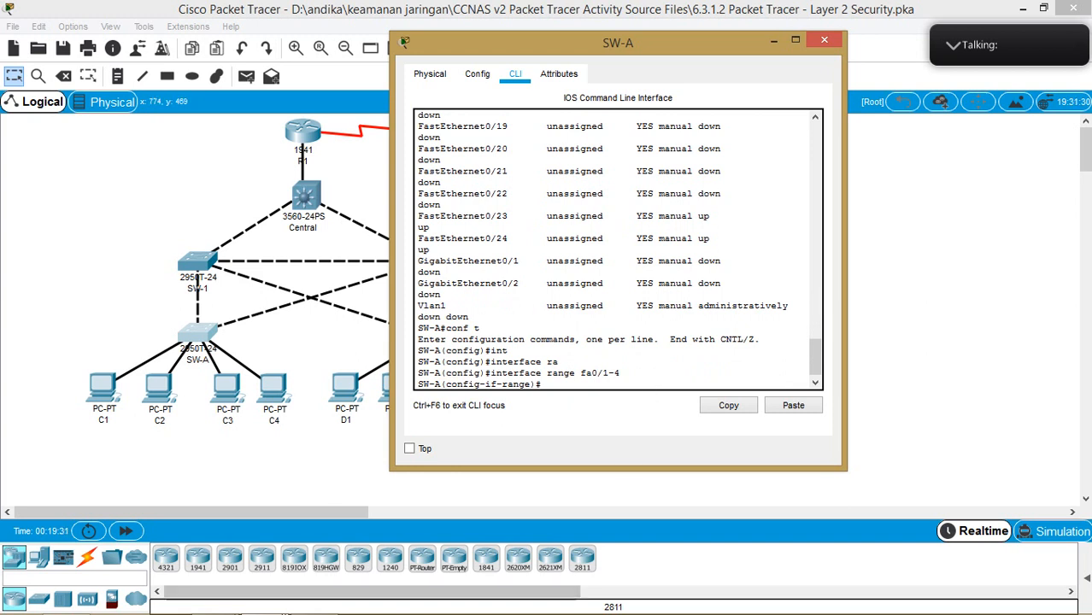
Bring up the PT Activity instructions and highlight the spanning-tree portfast command in Part 2 Step 1.
{"action": "left_click", "coordinate": [264, 598]}
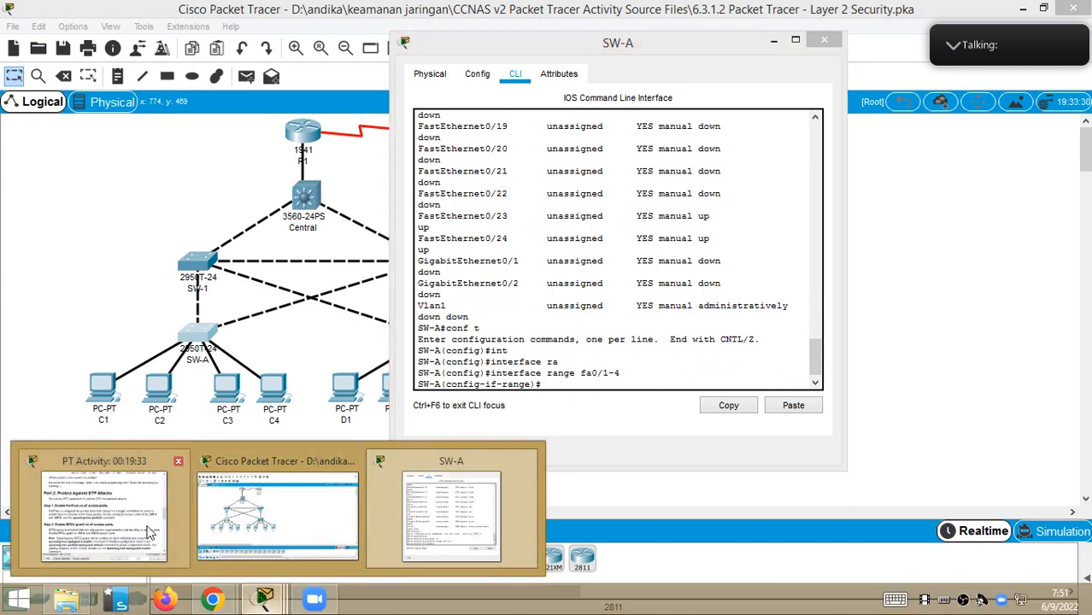
{"action": "mouse_move", "coordinate": [147, 532]}
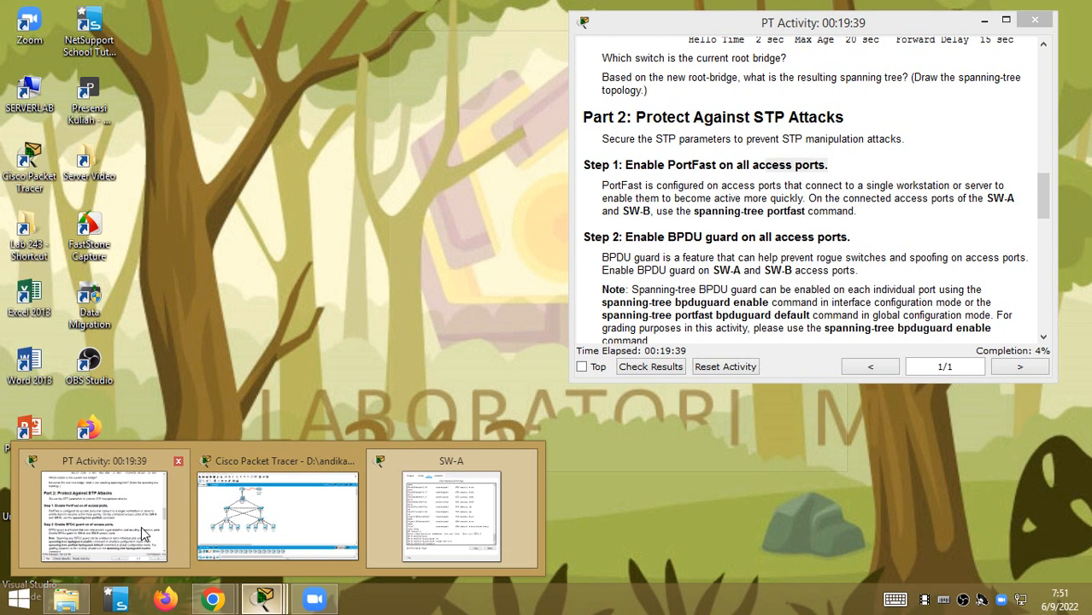
{"action": "left_click", "coordinate": [143, 533]}
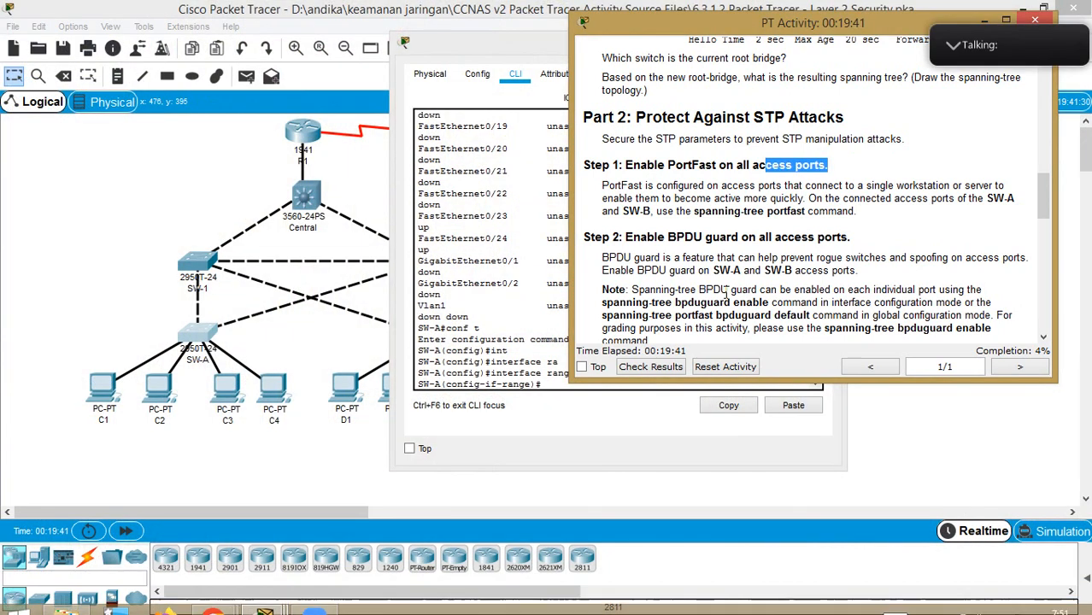
{"action": "scroll", "coordinate": [815, 242], "scroll_direction": "down", "scroll_amount": 1}
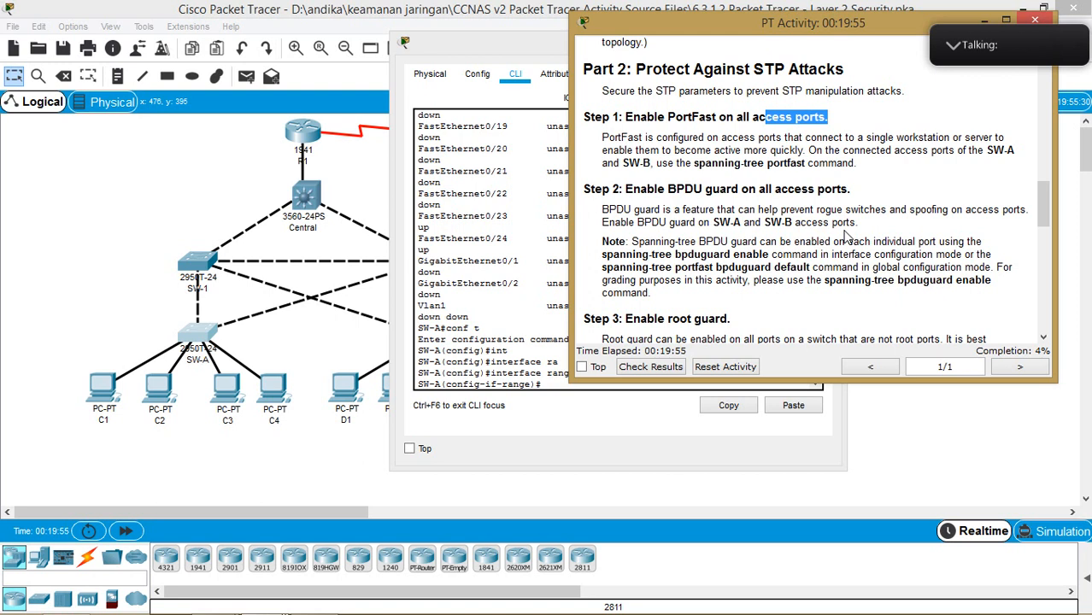
{"action": "left_click", "coordinate": [823, 156]}
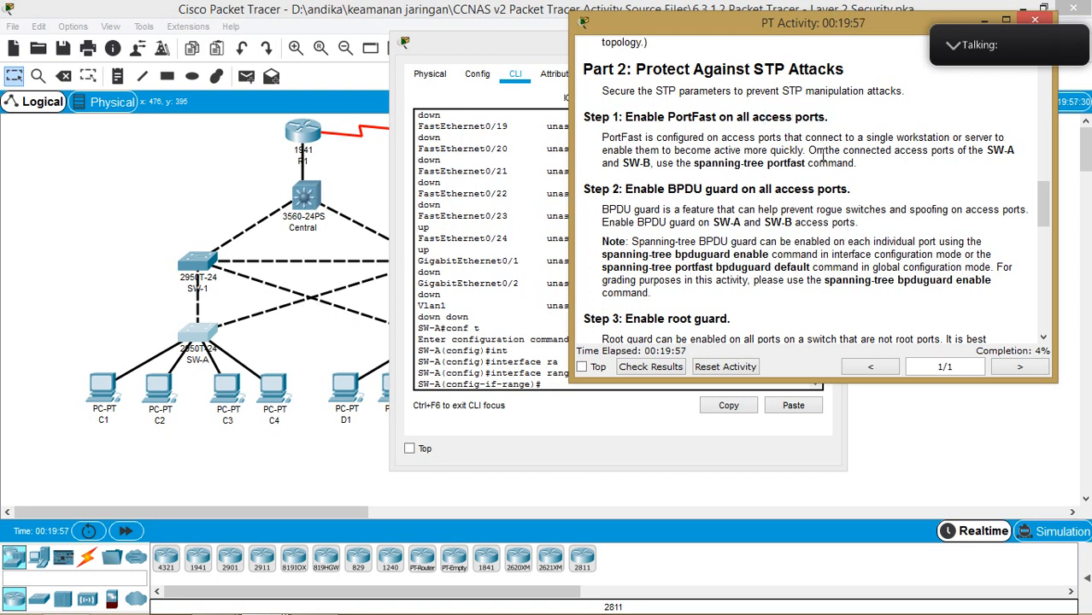
{"action": "left_click_drag", "start_coordinate": [700, 163], "coordinate": [805, 168]}
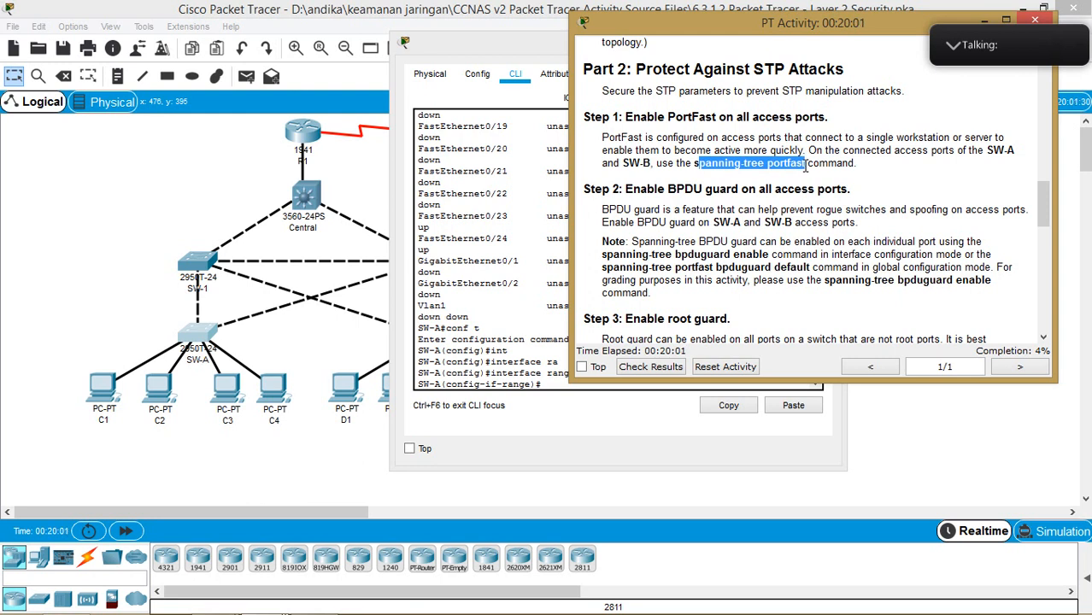
Place the SW-A console beside the instructions and enable spanning-tree portfast on the selected interface range.
{"action": "left_click", "coordinate": [549, 380]}
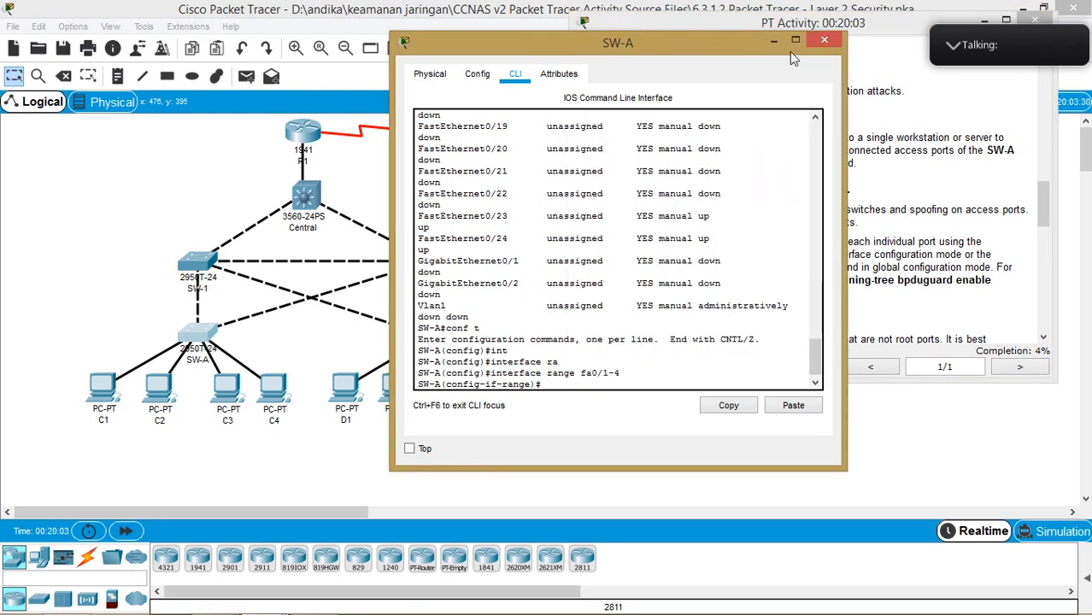
{"action": "left_click_drag", "start_coordinate": [712, 48], "coordinate": [447, 37]}
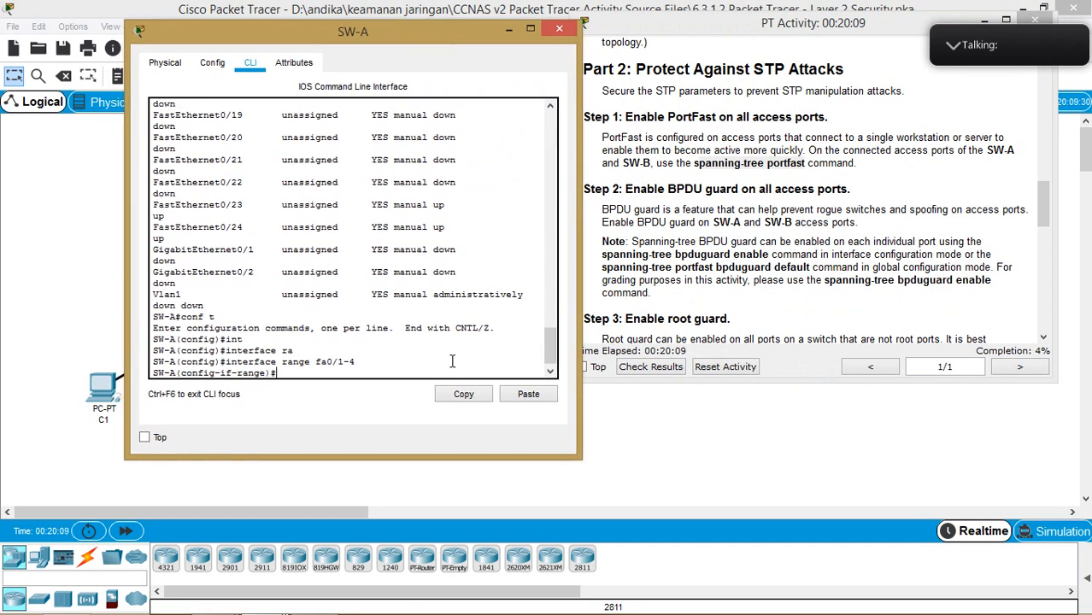
{"action": "type", "text": "span"}
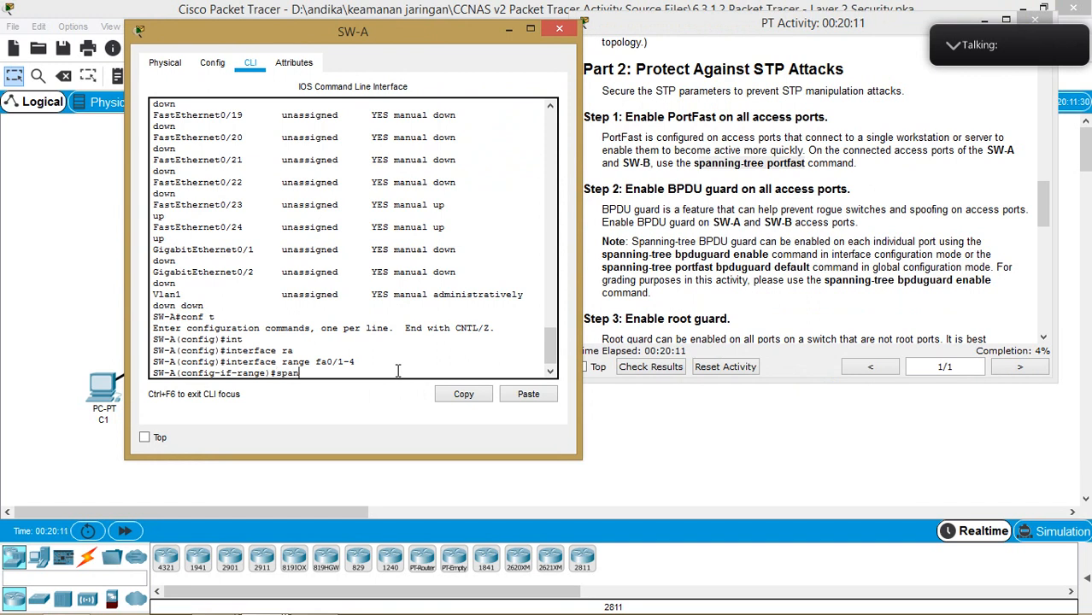
{"action": "key", "text": "Tab"}
{"action": "type", "text": "por"}
{"action": "key", "text": "Tab"}
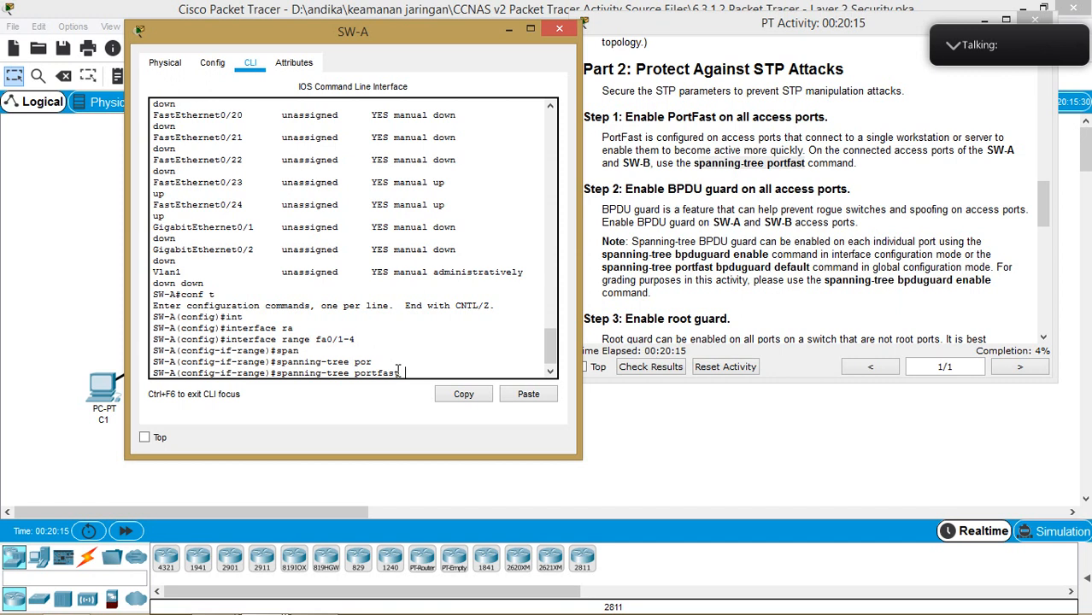
{"action": "key", "text": "Return"}
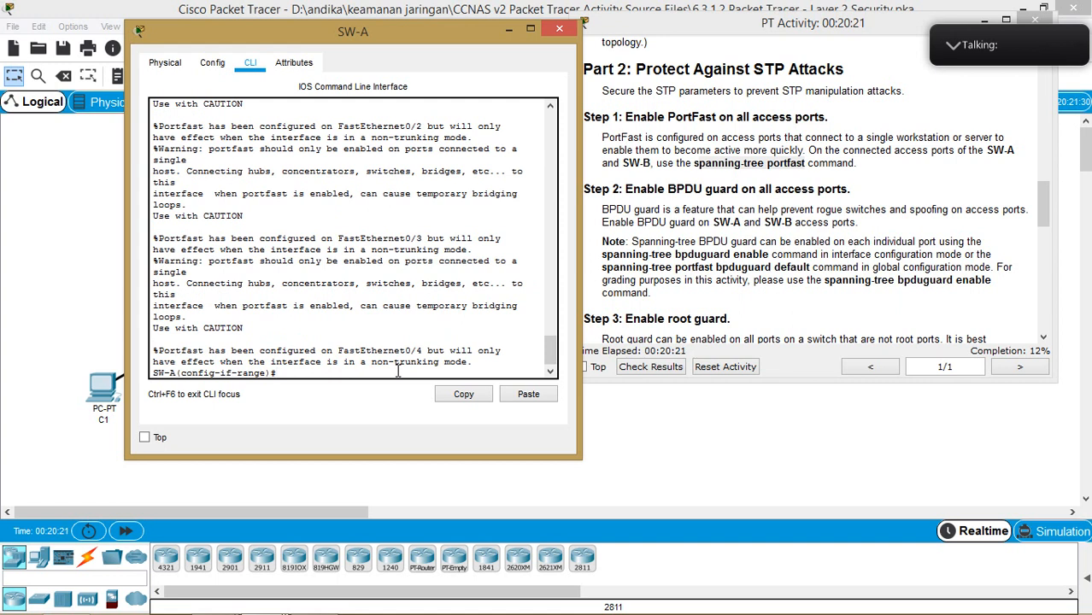
Move the SW-A console off the topology and open SW-B's command line.
{"action": "left_click_drag", "start_coordinate": [443, 43], "coordinate": [650, 33]}
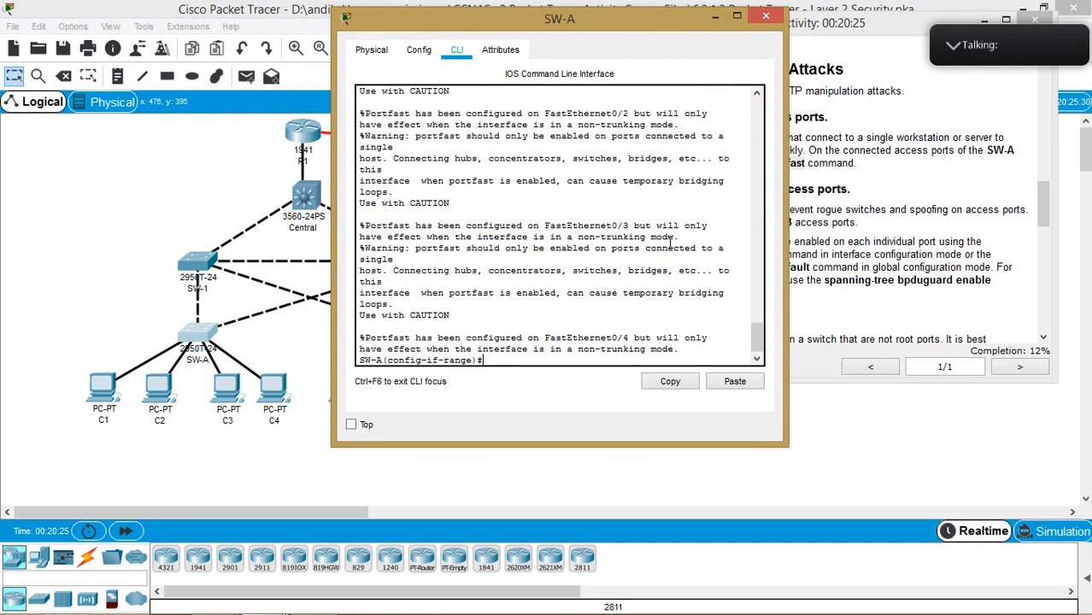
{"action": "left_click_drag", "start_coordinate": [624, 34], "coordinate": [825, 30]}
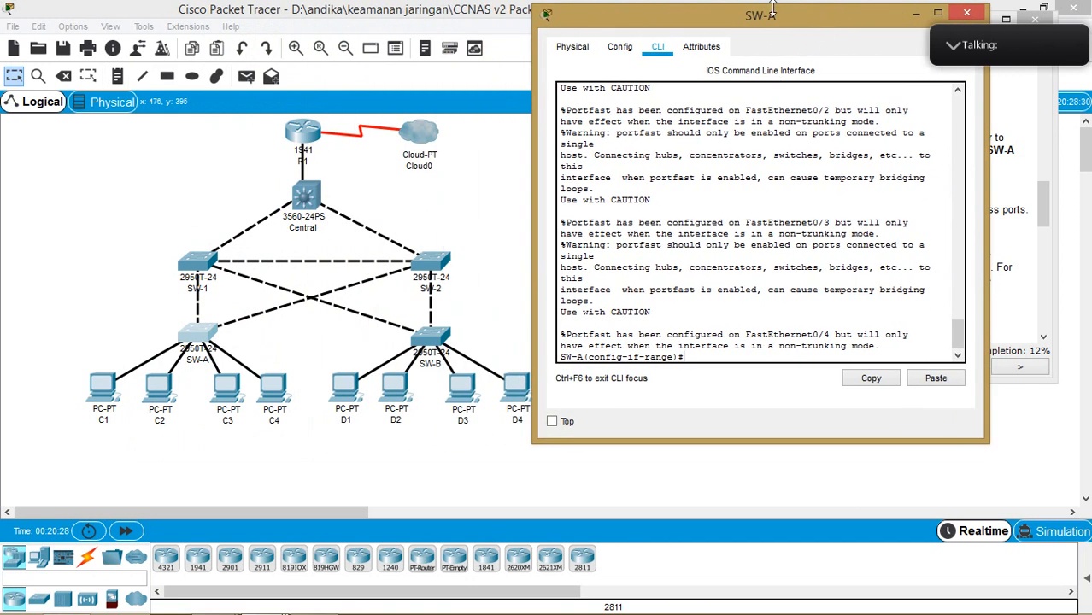
{"action": "left_click", "coordinate": [431, 339]}
{"action": "left_click_drag", "start_coordinate": [640, 90], "coordinate": [938, 70]}
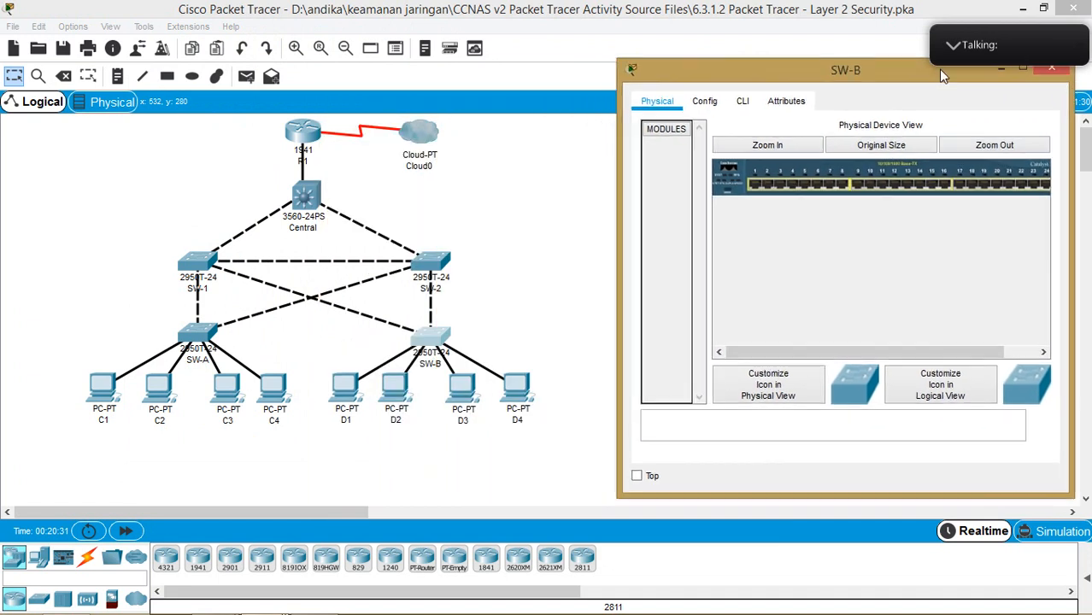
{"action": "left_click_drag", "start_coordinate": [851, 82], "coordinate": [697, 63]}
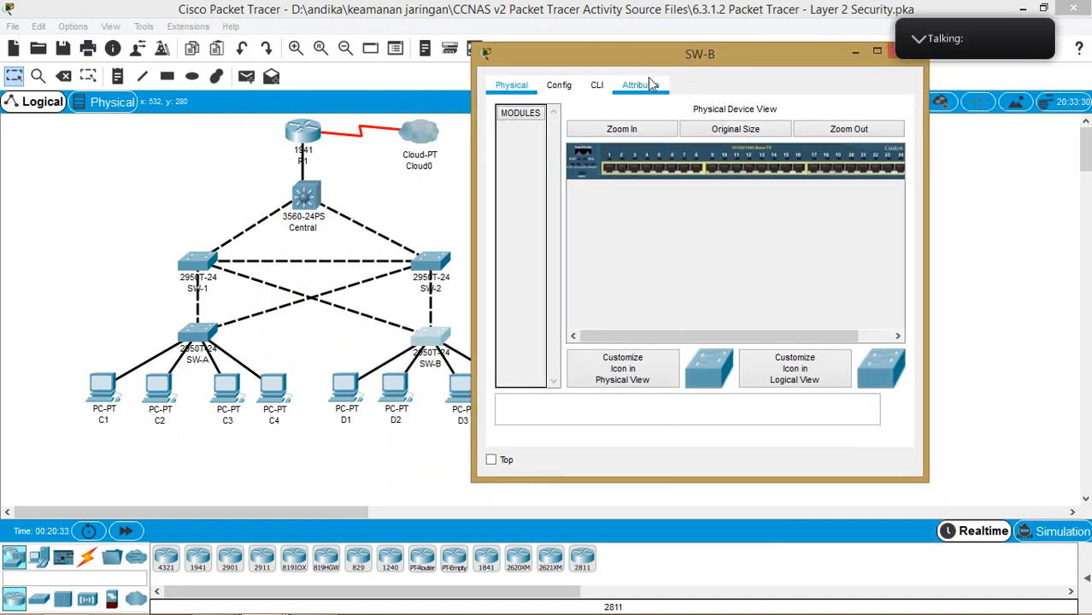
{"action": "left_click", "coordinate": [598, 89]}
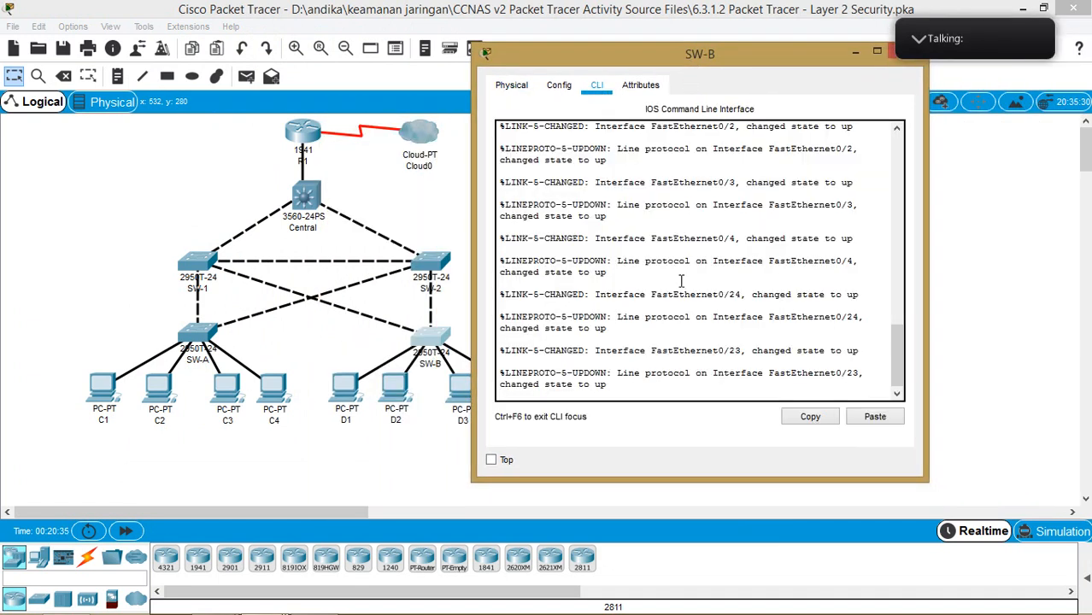
Enter privileged mode on SW-B with en and the enable password.
{"action": "key", "text": "Return"}
{"action": "type", "text": "en"}
{"action": "key", "text": "Return"}
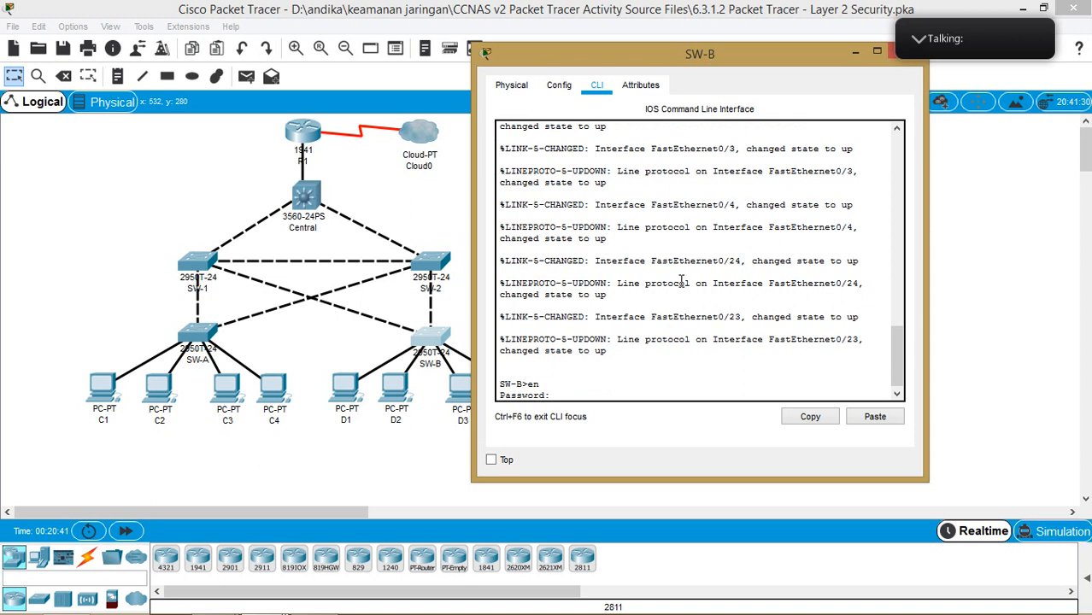
{"action": "key", "text": "Return"}
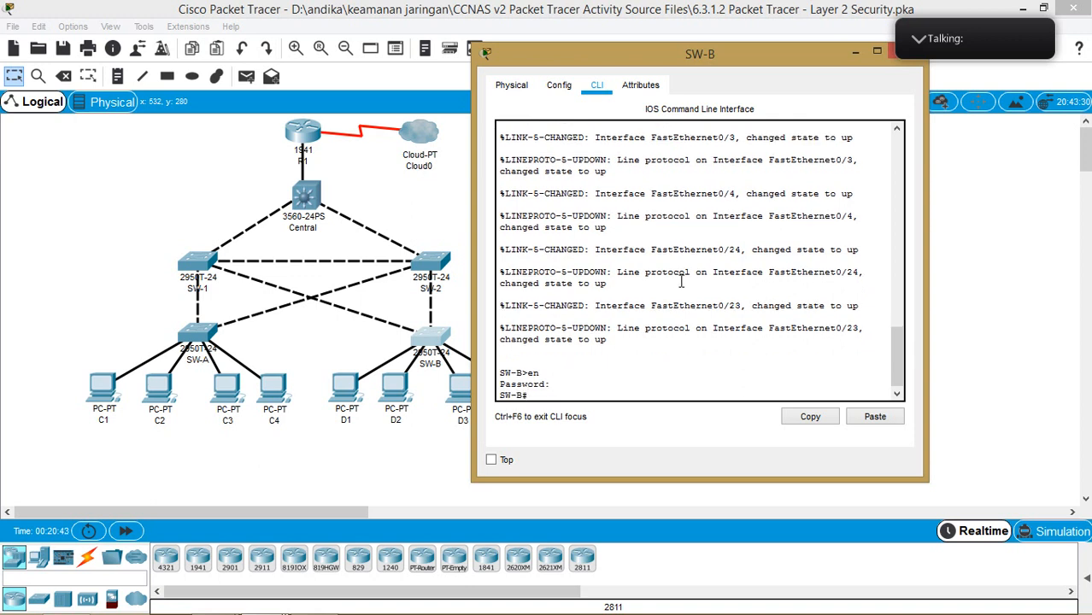
Enter global configuration mode on SW-B and select interface range fa0/1-4.
{"action": "type", "text": "conf t"}
{"action": "key", "text": "Return"}
{"action": "type", "text": "int"}
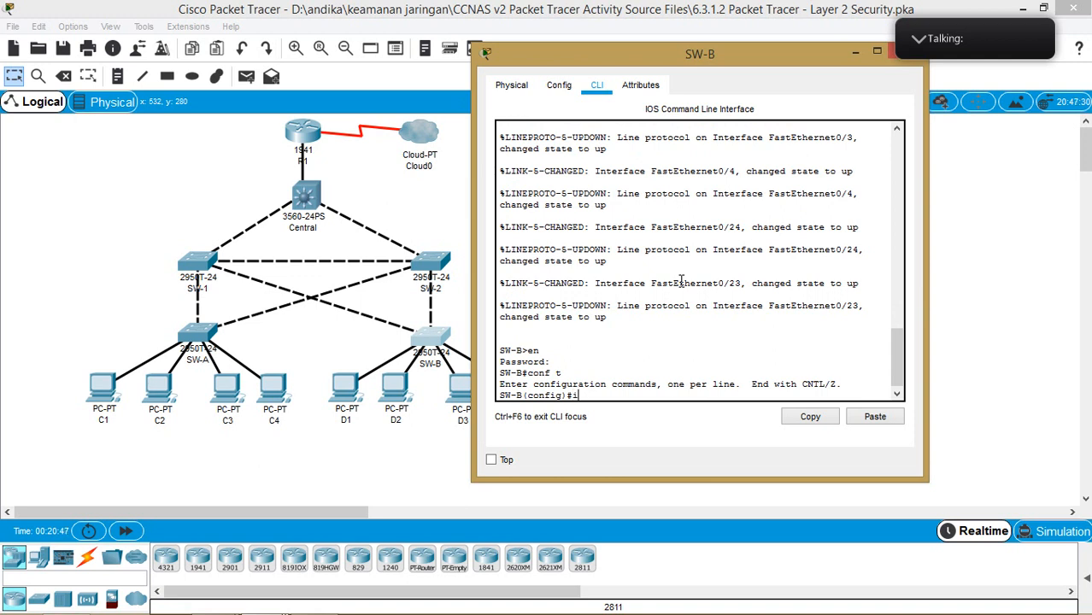
{"action": "key", "text": "Tab"}
{"action": "type", "text": "ra"}
{"action": "key", "text": "Tab"}
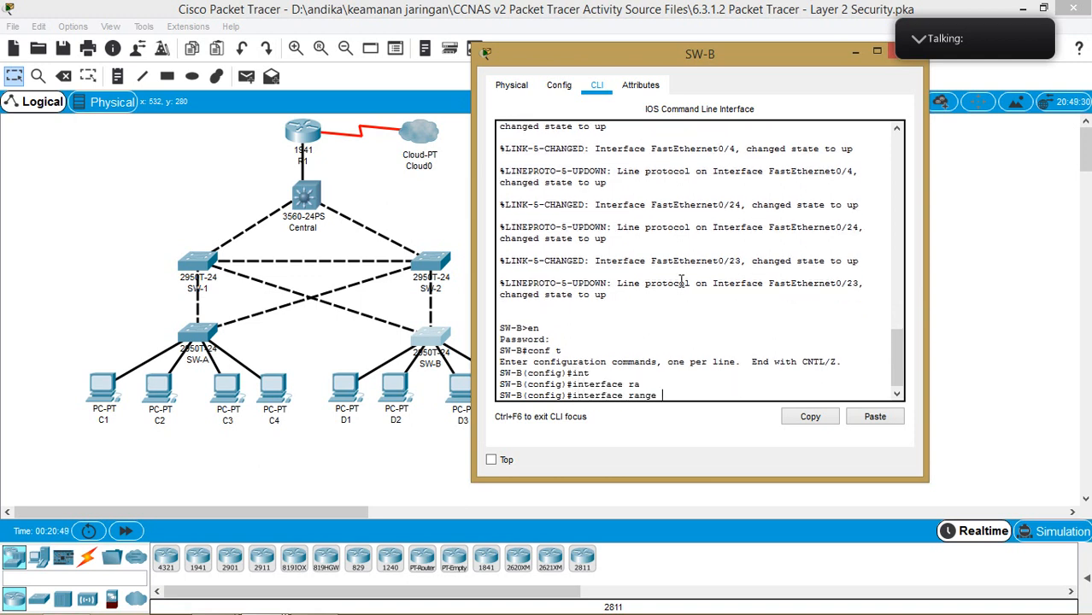
{"action": "type", "text": "fa0/1-4"}
{"action": "key", "text": "Return"}
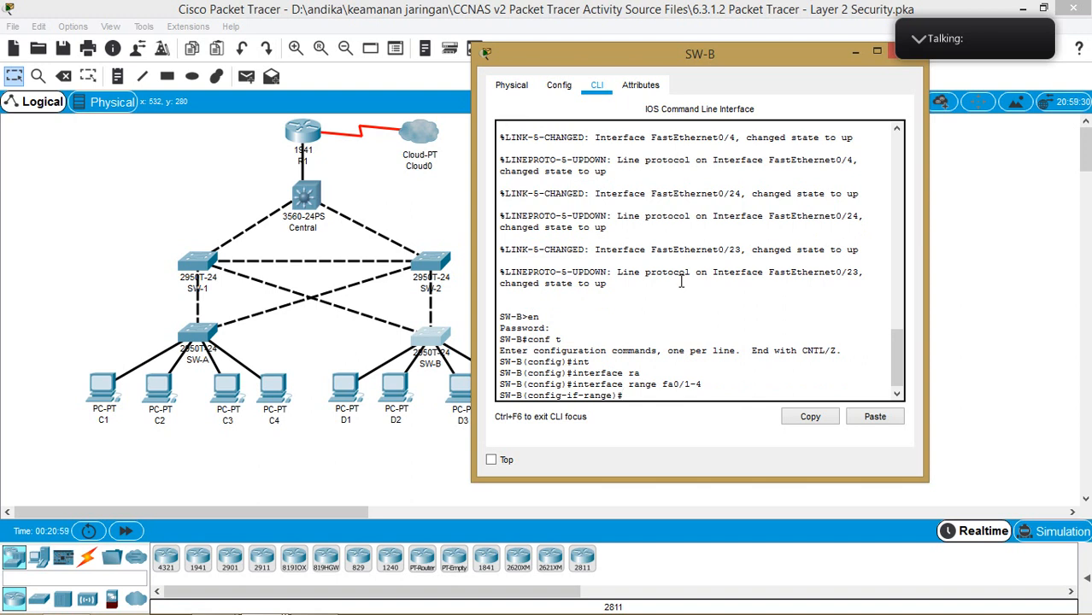
Enable spanning-tree portfast on SW-B's selected interface range.
{"action": "type", "text": "spa"}
{"action": "key", "text": "Tab"}
{"action": "type", "text": "por"}
{"action": "key", "text": "Tab"}
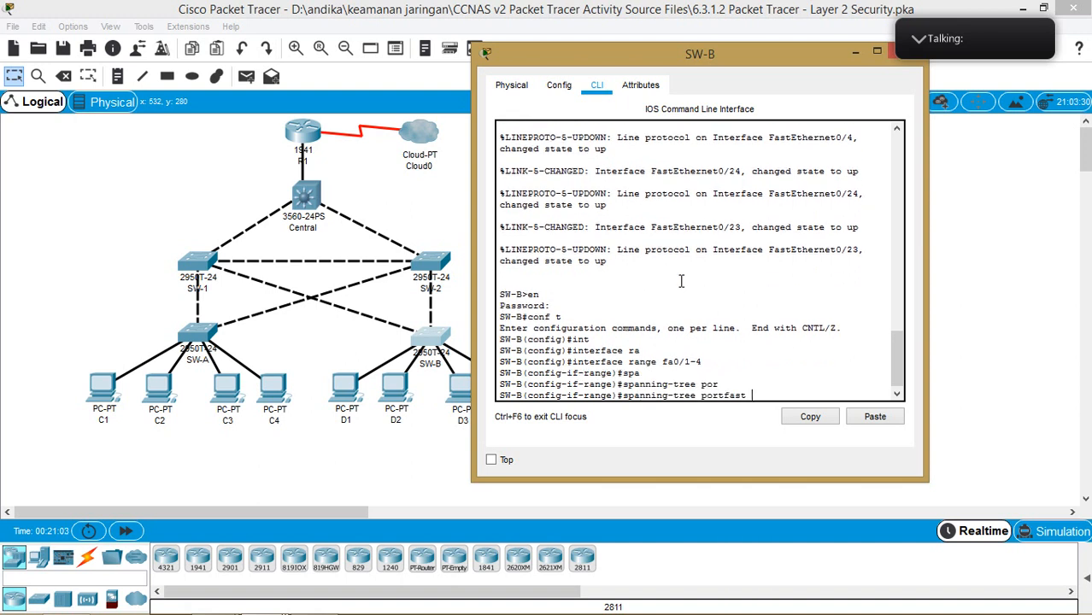
{"action": "key", "text": "Return"}
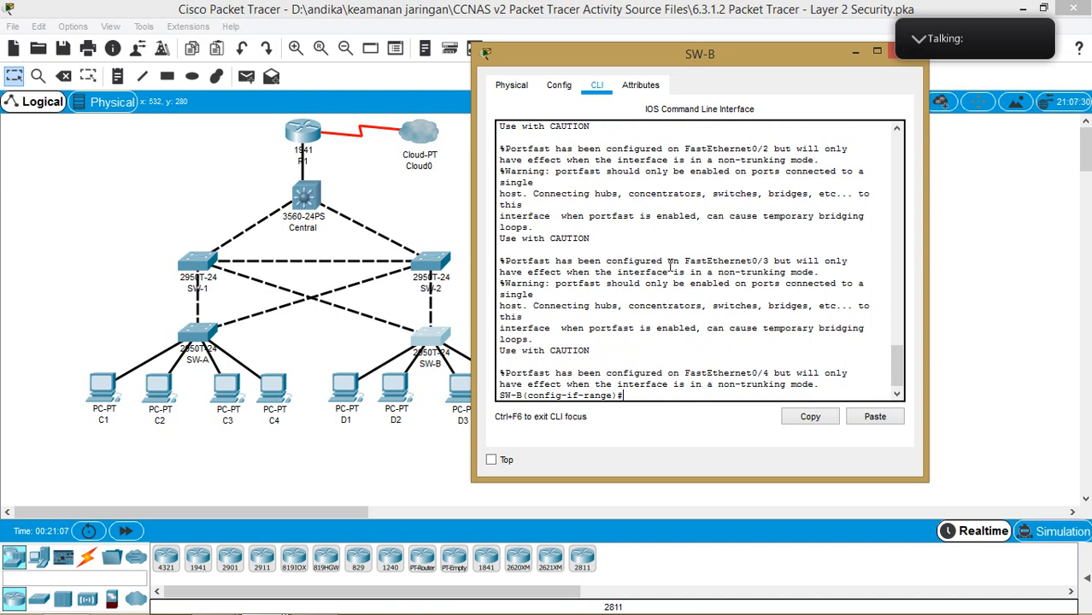
Place the SW-B and SW-A consoles side by side and review the BPDU guard instructions in Part 2 Step 2.
{"action": "left_click_drag", "start_coordinate": [774, 74], "coordinate": [396, 64]}
{"action": "mouse_move", "coordinate": [264, 598]}
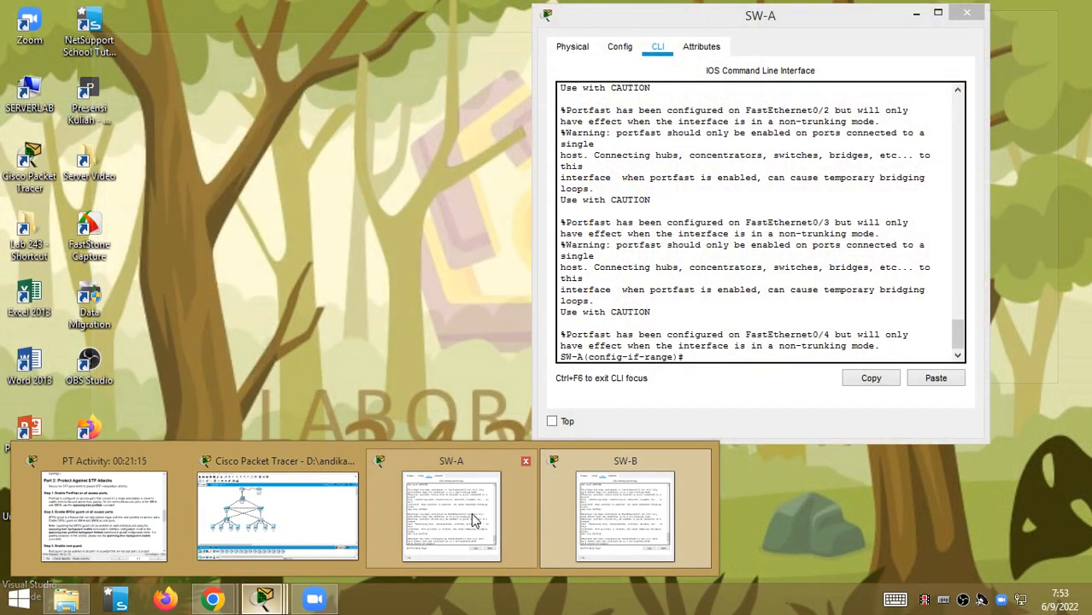
{"action": "left_click", "coordinate": [472, 520]}
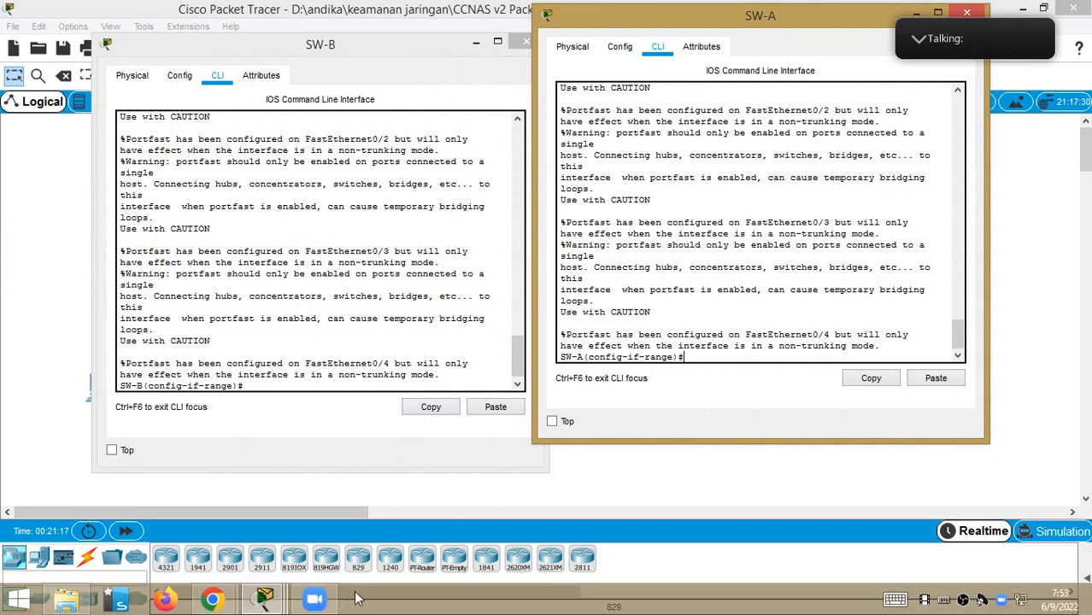
{"action": "mouse_move", "coordinate": [269, 599]}
{"action": "left_click", "coordinate": [93, 513]}
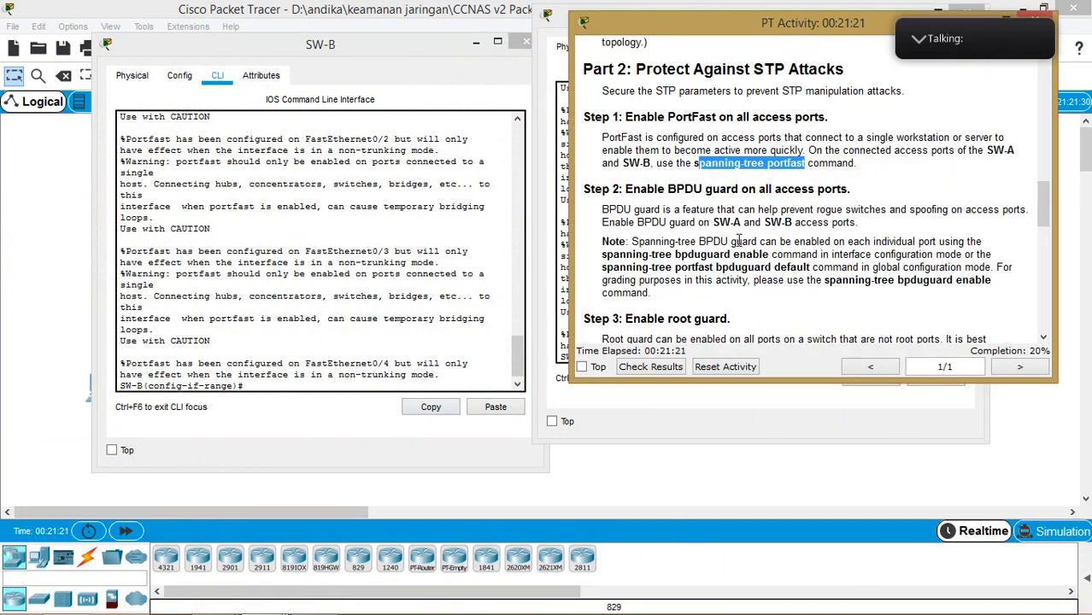
{"action": "scroll", "coordinate": [725, 241], "scroll_direction": "down", "scroll_amount": 1}
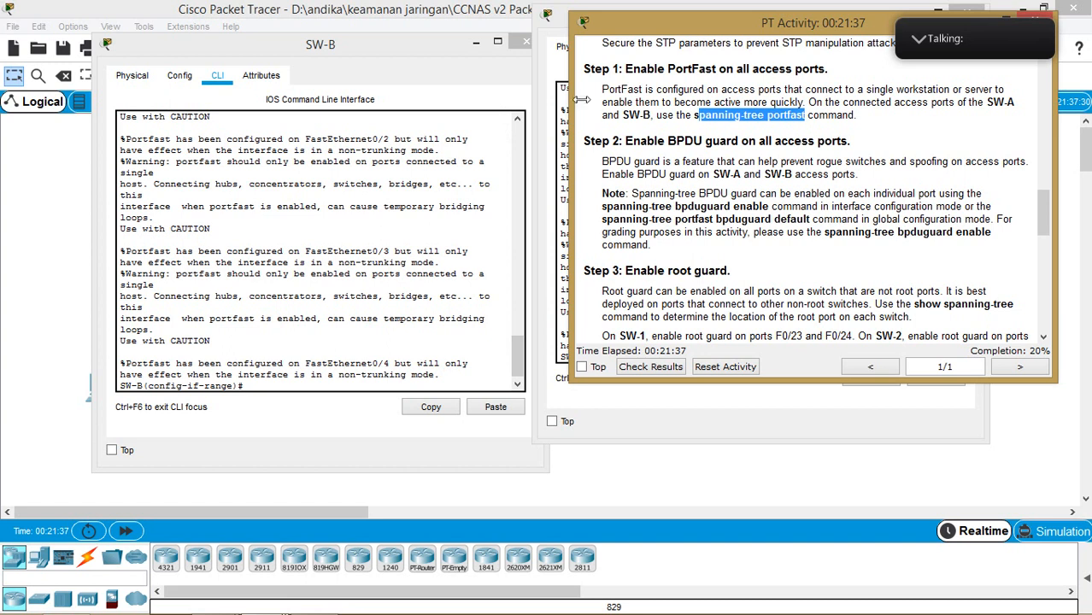
Enable BPDU guard on SW-A's selected interface range with spanning-tree bpduguard enable.
{"action": "left_click", "coordinate": [555, 76]}
{"action": "left_click_drag", "start_coordinate": [586, 17], "coordinate": [109, 44]}
{"action": "type", "text": "sp"}
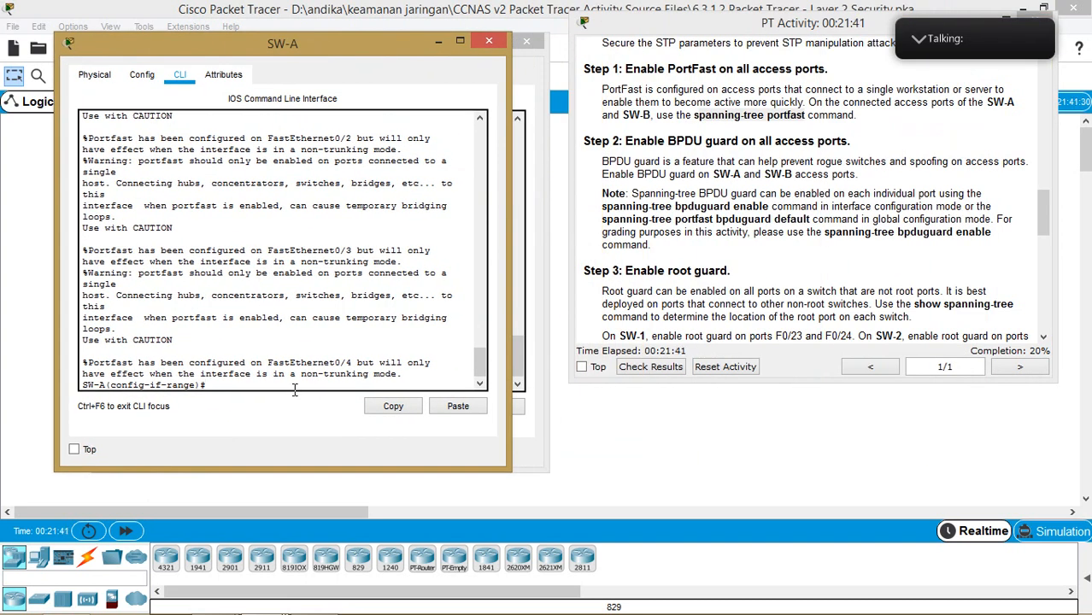
{"action": "type", "text": "a"}
{"action": "key", "text": "Tab"}
{"action": "type", "text": "bp"}
{"action": "key", "text": "Tab"}
{"action": "type", "text": "e"}
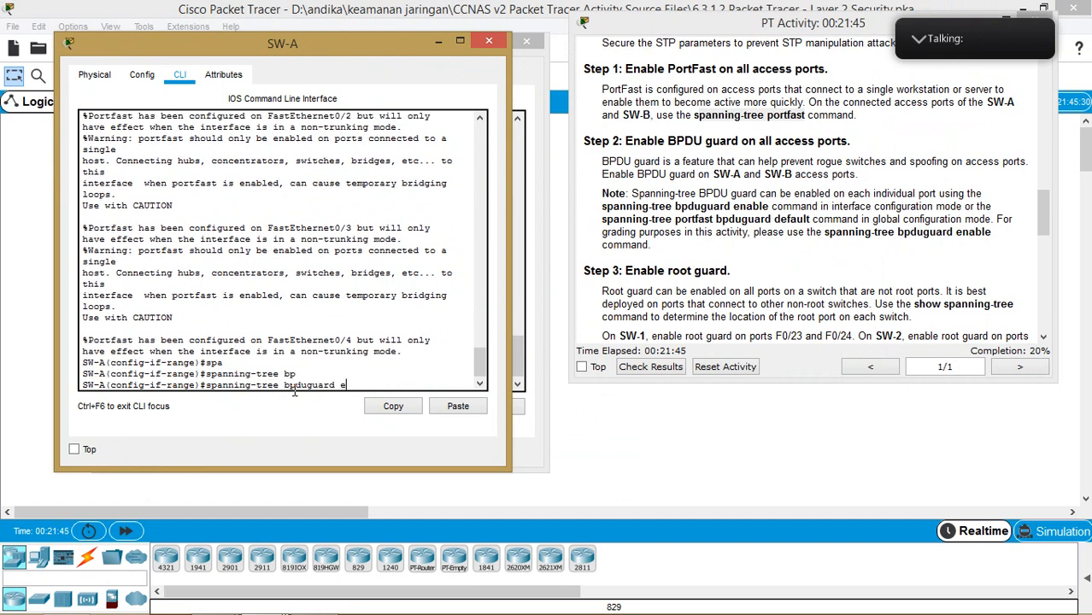
{"action": "type", "text": "n"}
{"action": "key", "text": "Tab"}
{"action": "key", "text": "Return"}
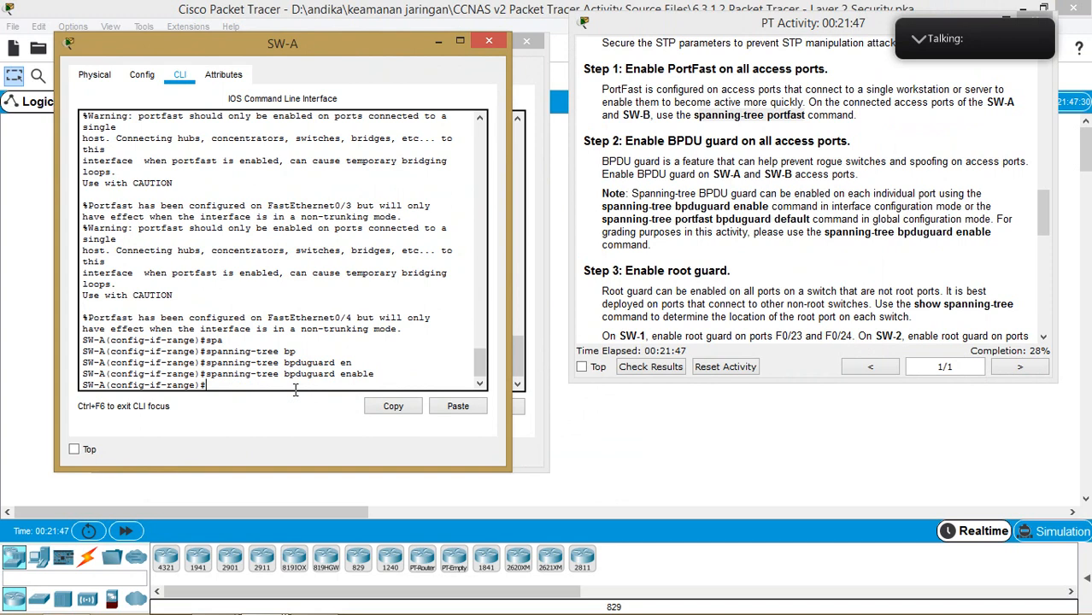
Switch to the SW-B console and enable BPDU guard on its selected interface range with spanning-tree bpduguard enable.
{"action": "mouse_move", "coordinate": [198, 603]}
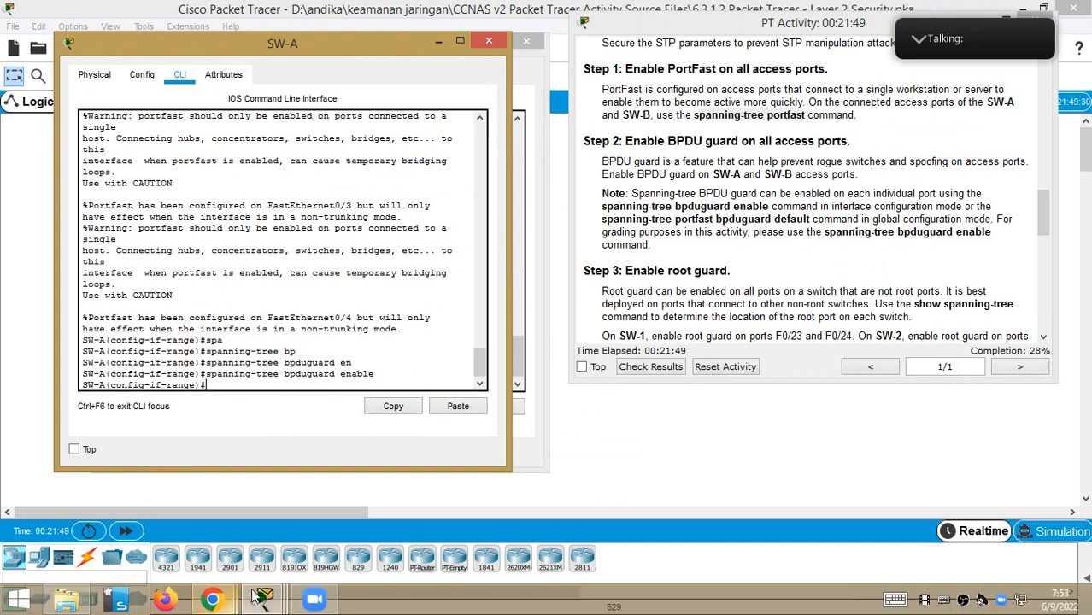
{"action": "mouse_move", "coordinate": [259, 597]}
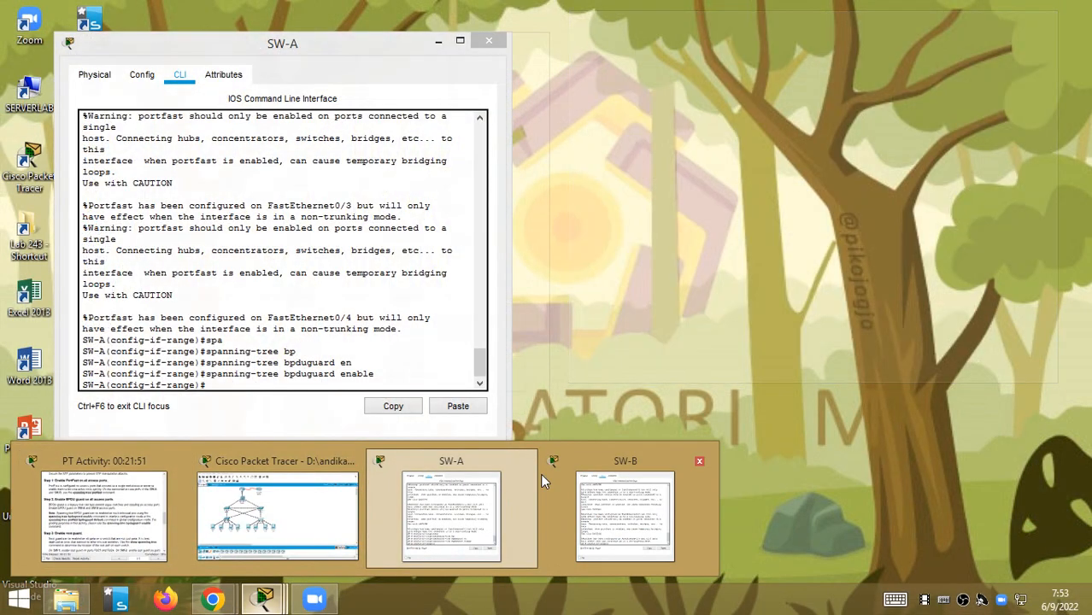
{"action": "left_click", "coordinate": [623, 477]}
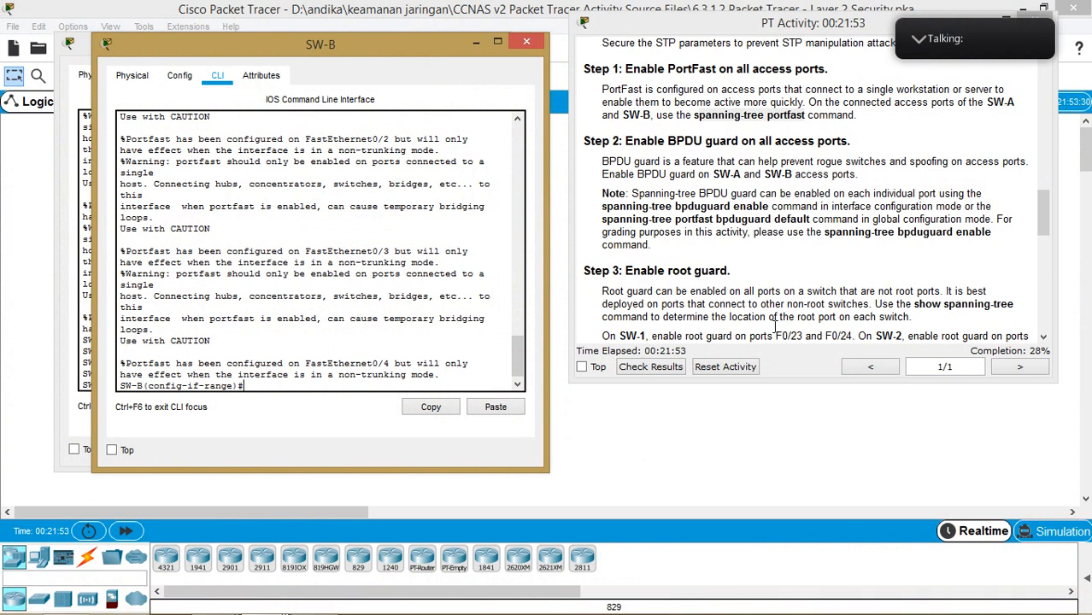
{"action": "mouse_move", "coordinate": [256, 610]}
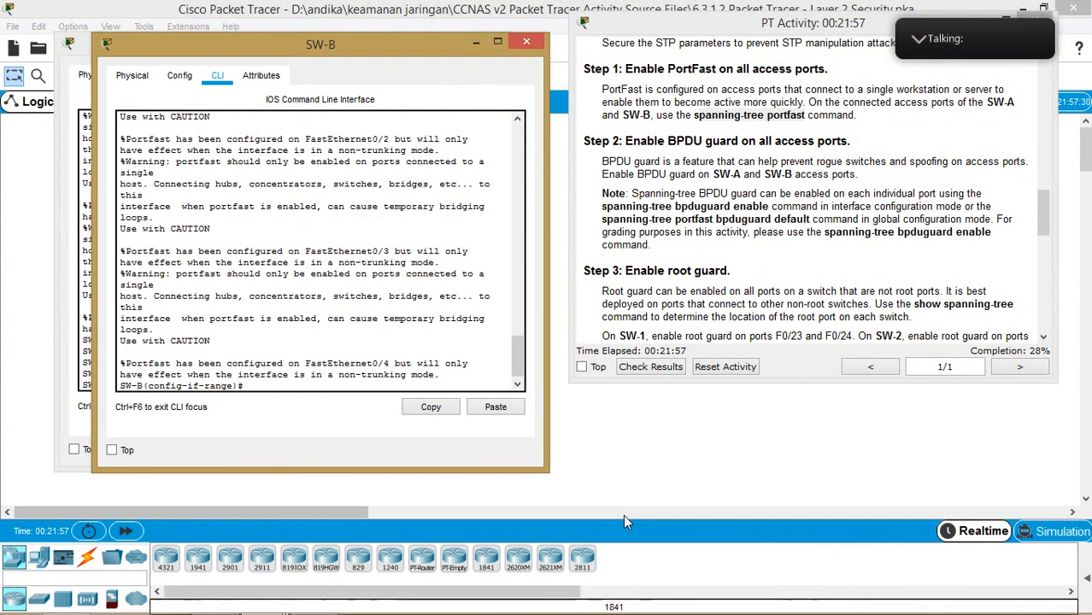
{"action": "type", "text": "sp"}
{"action": "key", "text": "Tab"}
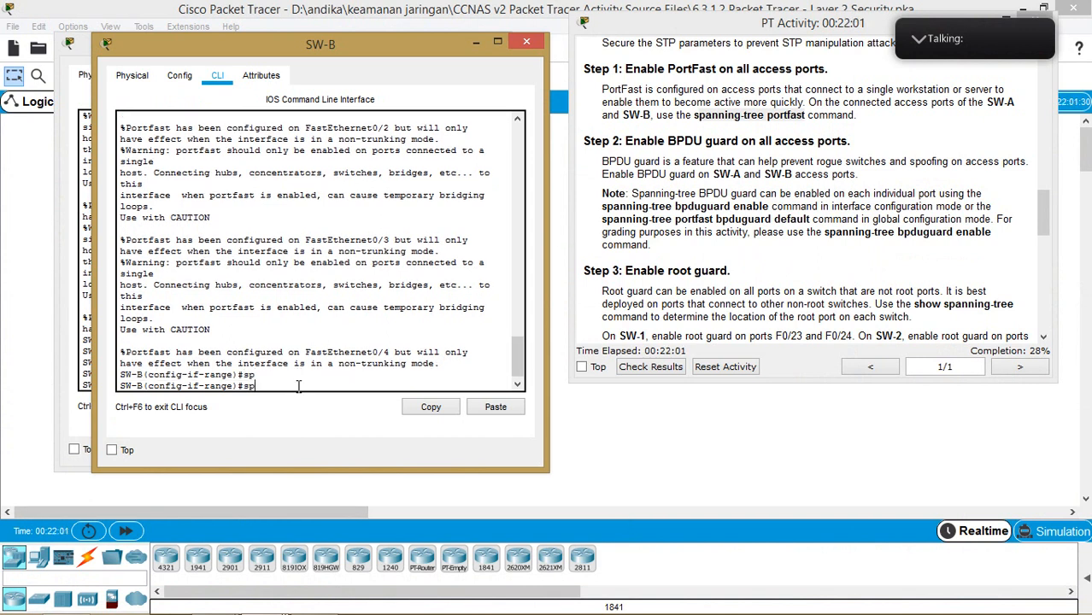
{"action": "type", "text": "a"}
{"action": "key", "text": "Tab"}
{"action": "type", "text": "bpd"}
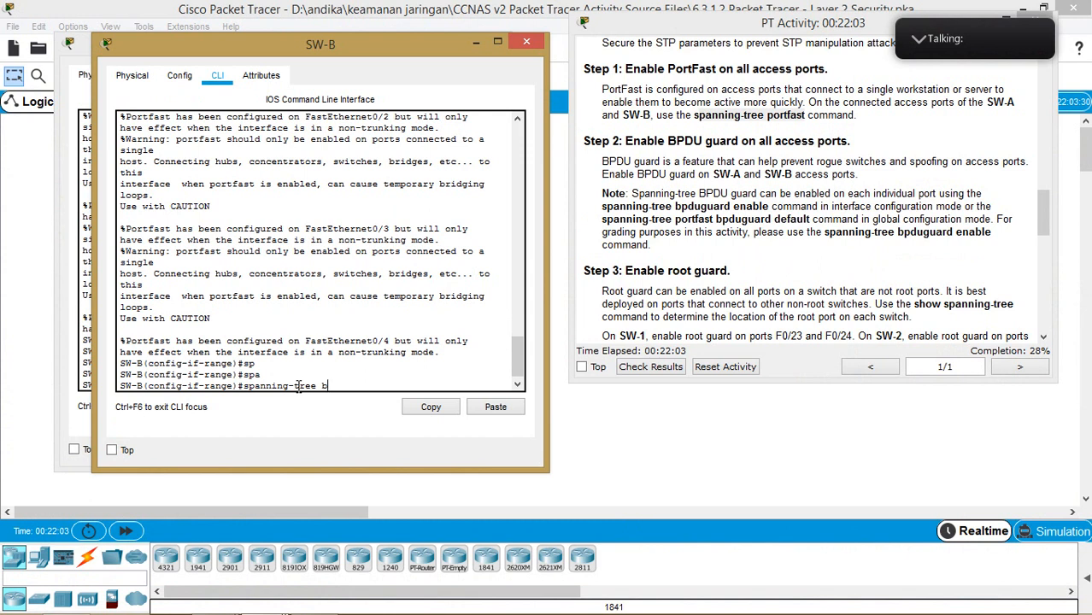
{"action": "key", "text": "Tab"}
{"action": "type", "text": "ena"}
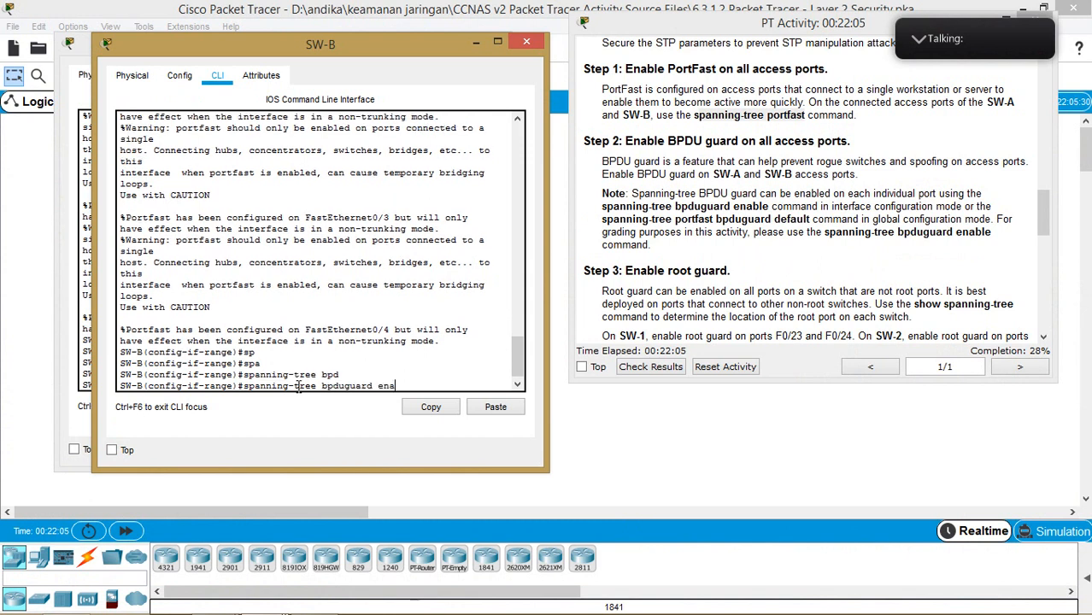
{"action": "key", "text": "Tab"}
{"action": "key", "text": "Return"}
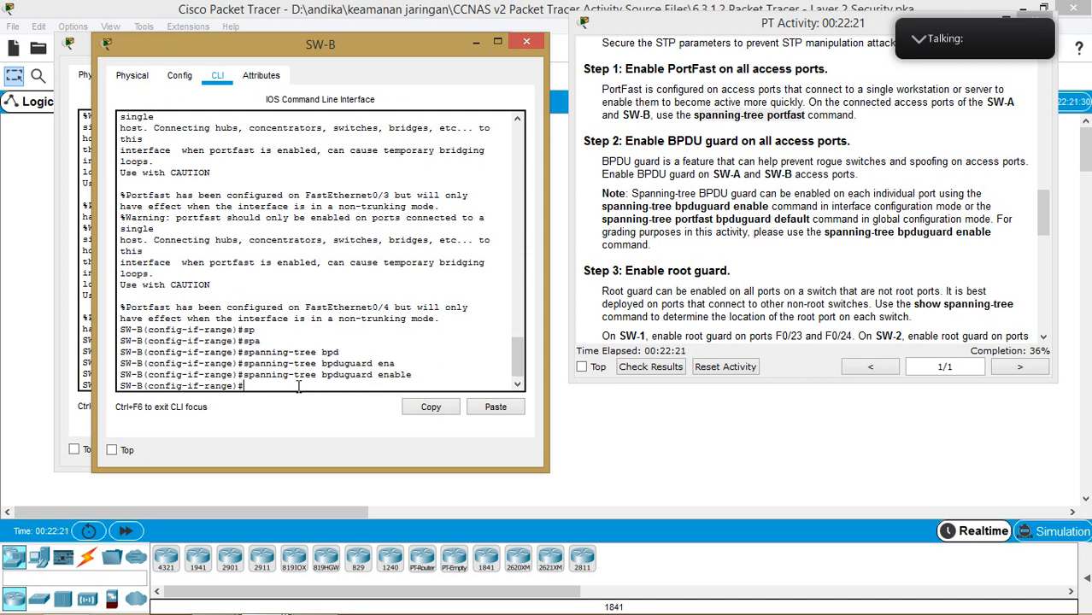
Put away the SW-B and SW-A consoles and review the root guard instructions in Part 2 Step 3.
{"action": "left_click", "coordinate": [705, 224]}
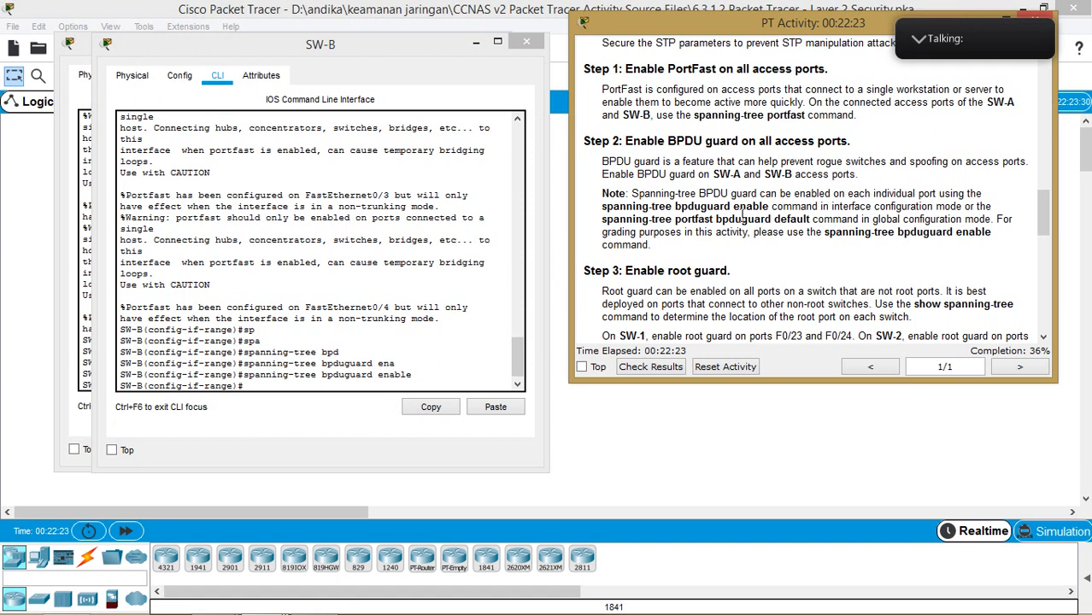
{"action": "scroll", "coordinate": [742, 220], "scroll_direction": "down", "scroll_amount": 1}
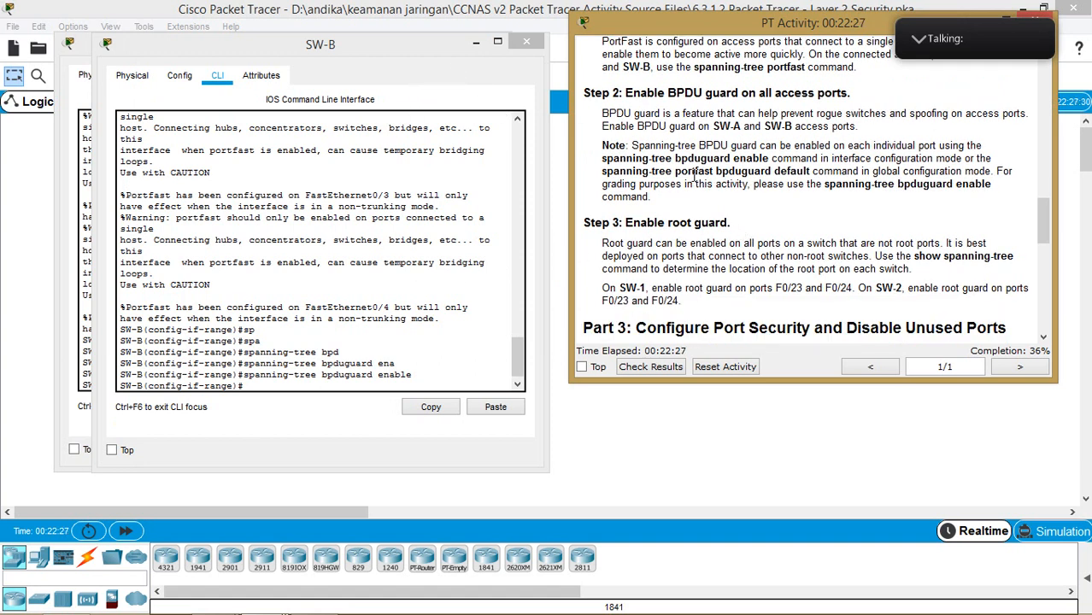
{"action": "scroll", "coordinate": [694, 174], "scroll_direction": "up", "scroll_amount": 1}
{"action": "scroll", "coordinate": [694, 173], "scroll_direction": "down", "scroll_amount": 1}
{"action": "left_click_drag", "start_coordinate": [414, 47], "coordinate": [371, 113]}
{"action": "left_click", "coordinate": [492, 107]}
{"action": "left_click", "coordinate": [489, 41]}
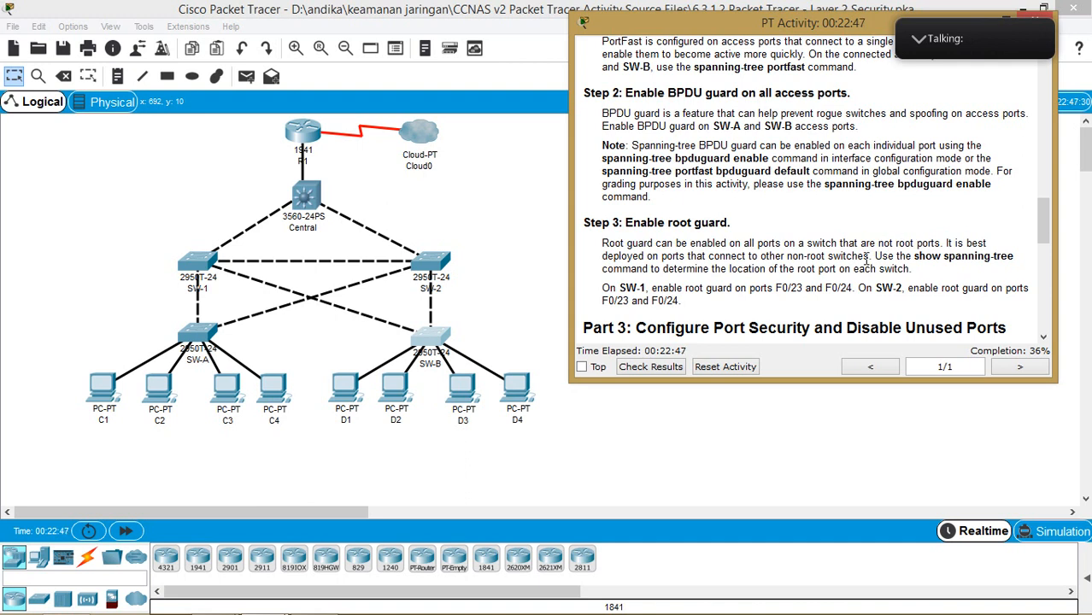
{"action": "scroll", "coordinate": [866, 263], "scroll_direction": "down", "scroll_amount": 1}
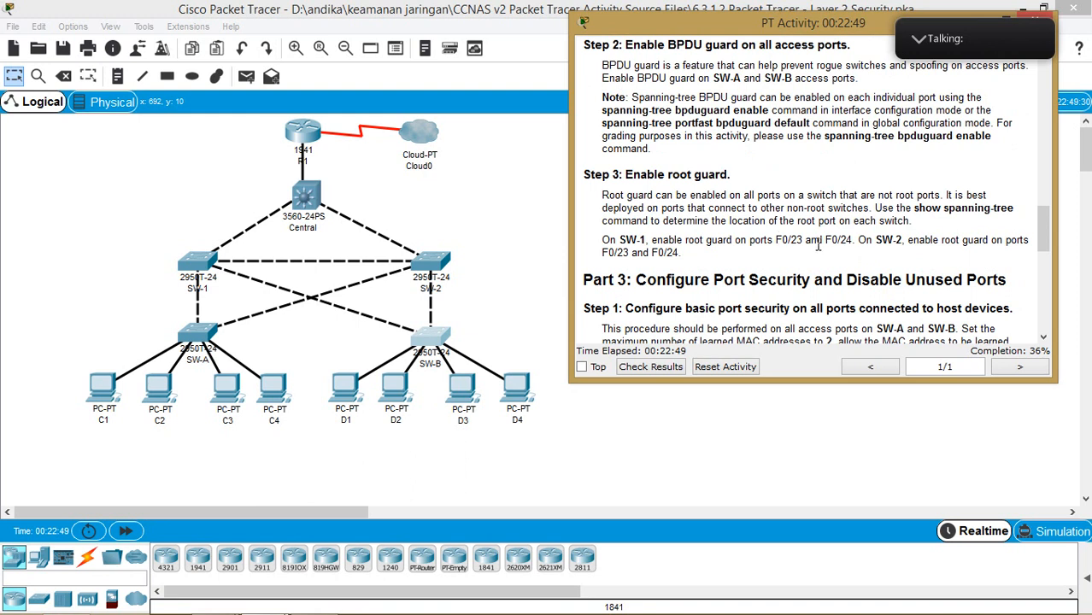
Open the SW-1 console and run sh spanning-tree.
{"action": "left_click", "coordinate": [202, 265]}
{"action": "left_click_drag", "start_coordinate": [655, 108], "coordinate": [477, 85]}
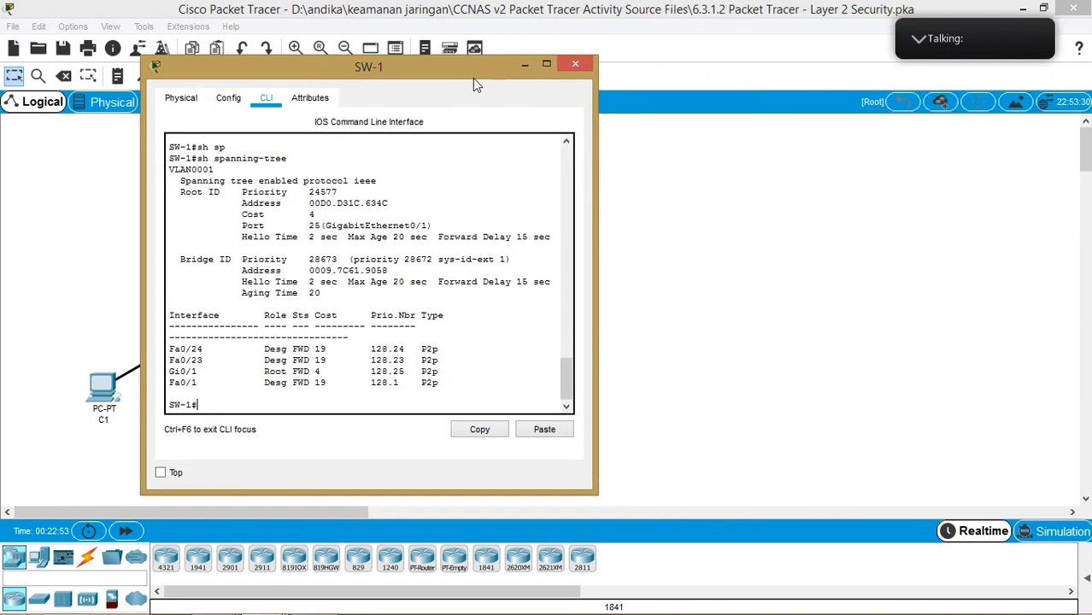
{"action": "key", "text": "Up"}
{"action": "key", "text": "Return"}
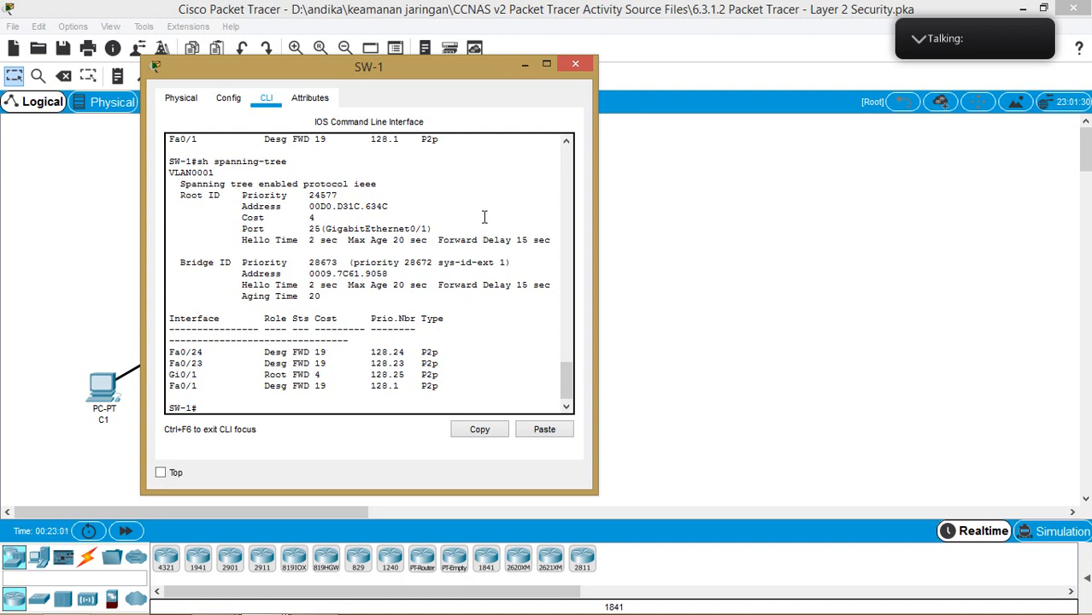
Place SW-1's console beside the activity instructions and examine the spanning-tree roles of ports Fa0/23 and Fa0/24.
{"action": "left_click_drag", "start_coordinate": [474, 75], "coordinate": [382, 57]}
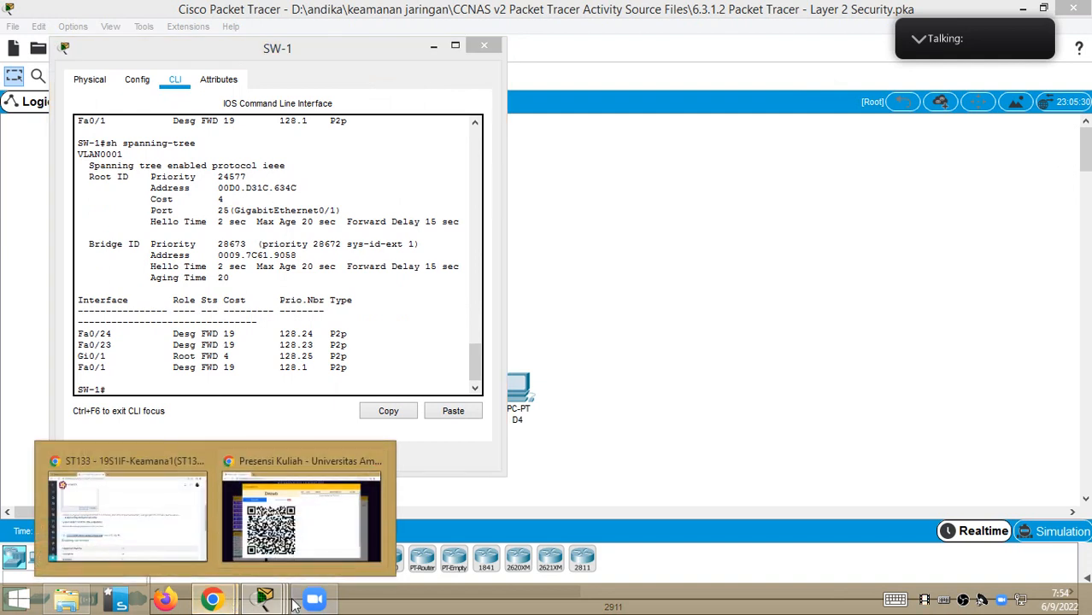
{"action": "mouse_move", "coordinate": [277, 602]}
{"action": "left_click", "coordinate": [120, 504]}
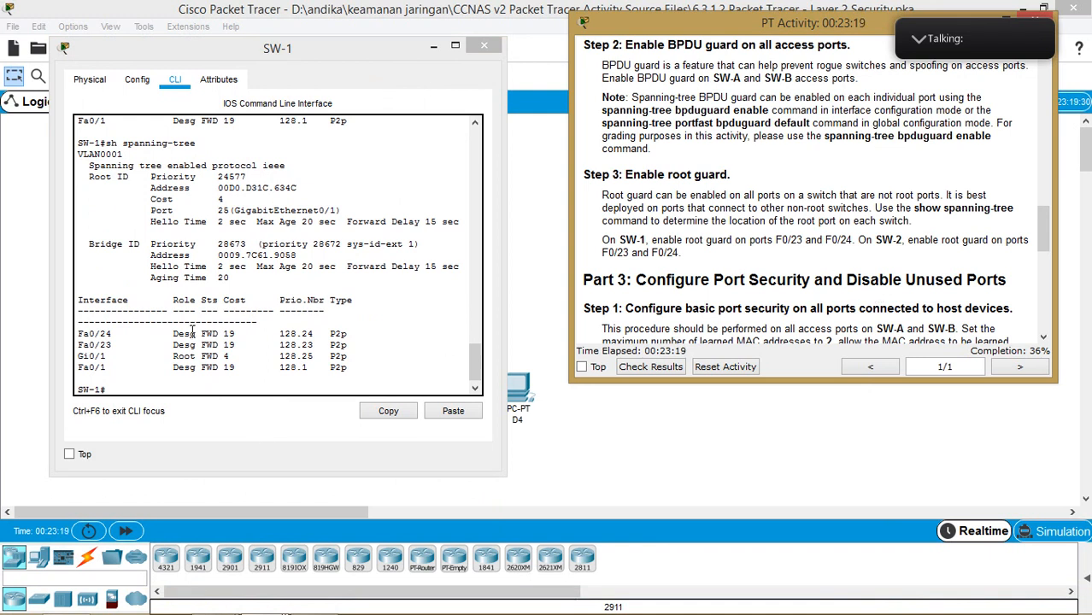
{"action": "left_click_drag", "start_coordinate": [350, 346], "coordinate": [79, 335]}
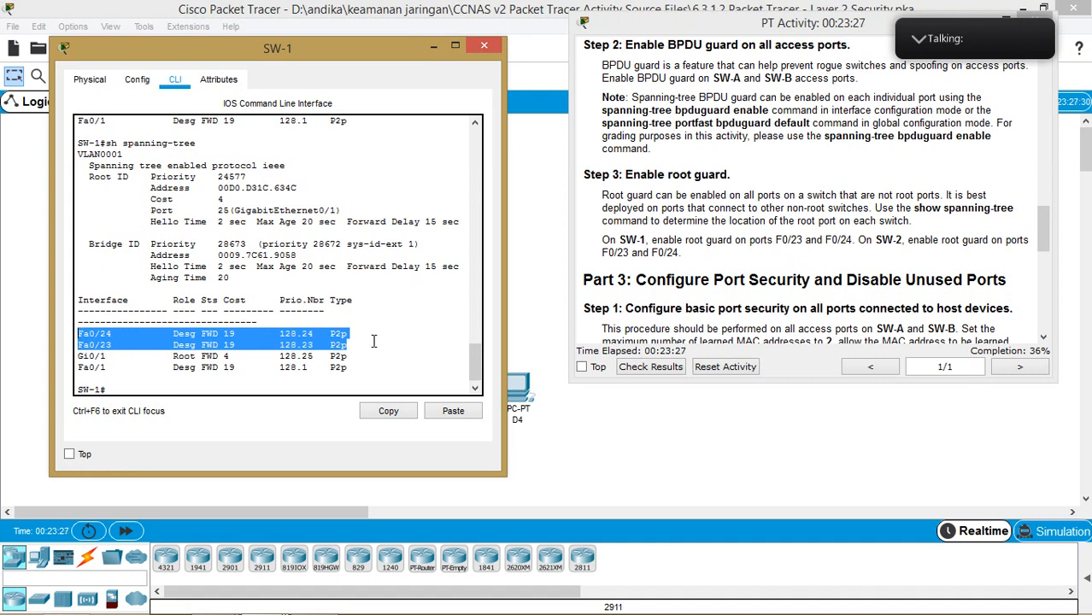
{"action": "scroll", "coordinate": [373, 341], "scroll_direction": "up", "scroll_amount": 1}
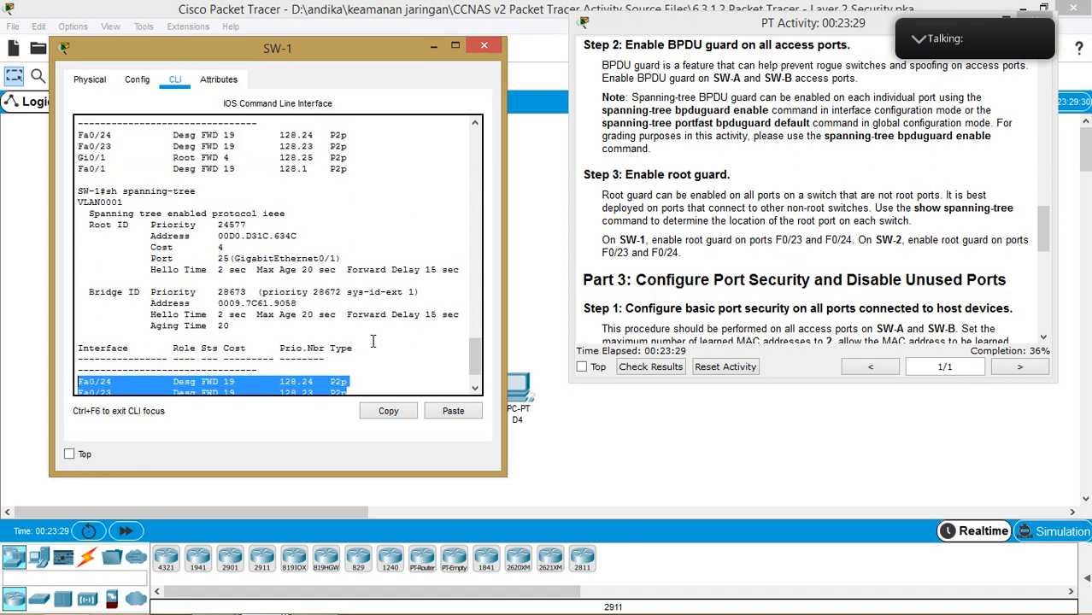
{"action": "scroll", "coordinate": [370, 341], "scroll_direction": "down", "scroll_amount": 1}
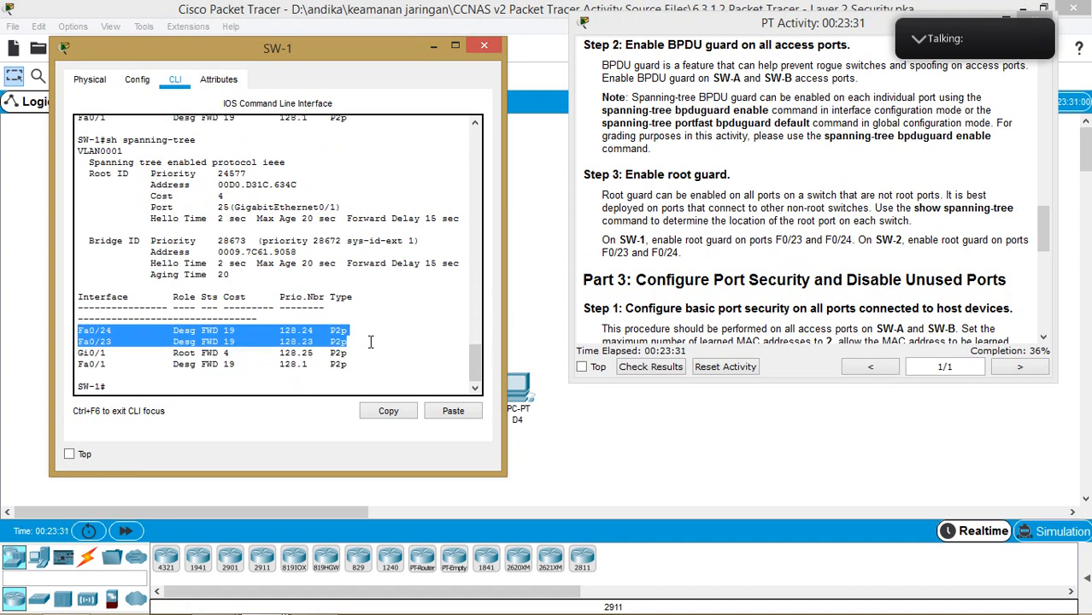
Enter global configuration mode on SW-1 and select interface range fa0/23-24.
{"action": "left_click", "coordinate": [299, 387]}
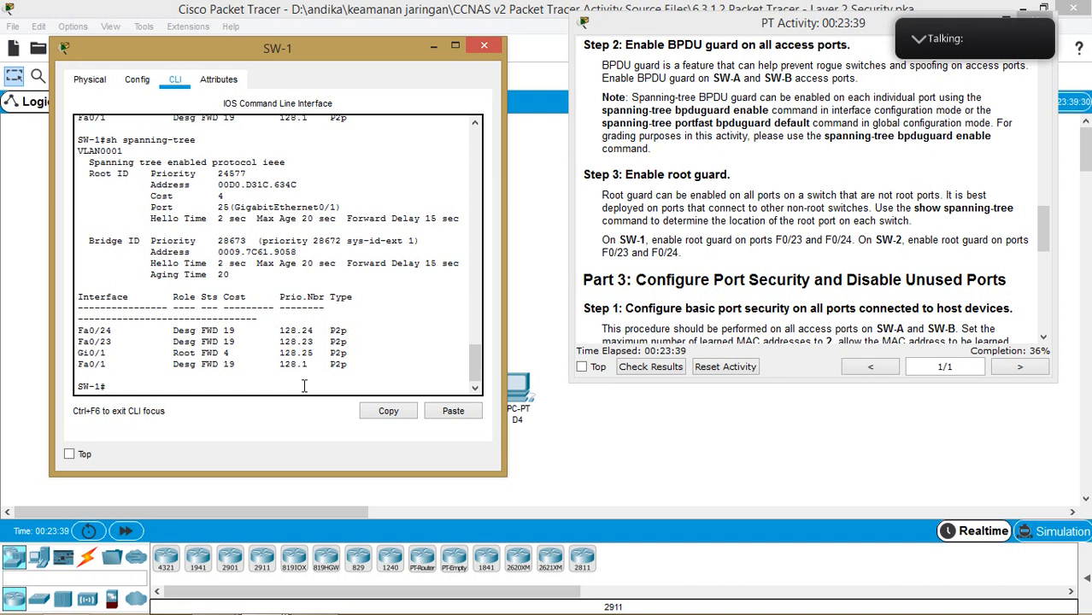
{"action": "type", "text": "conf t"}
{"action": "key", "text": "Return"}
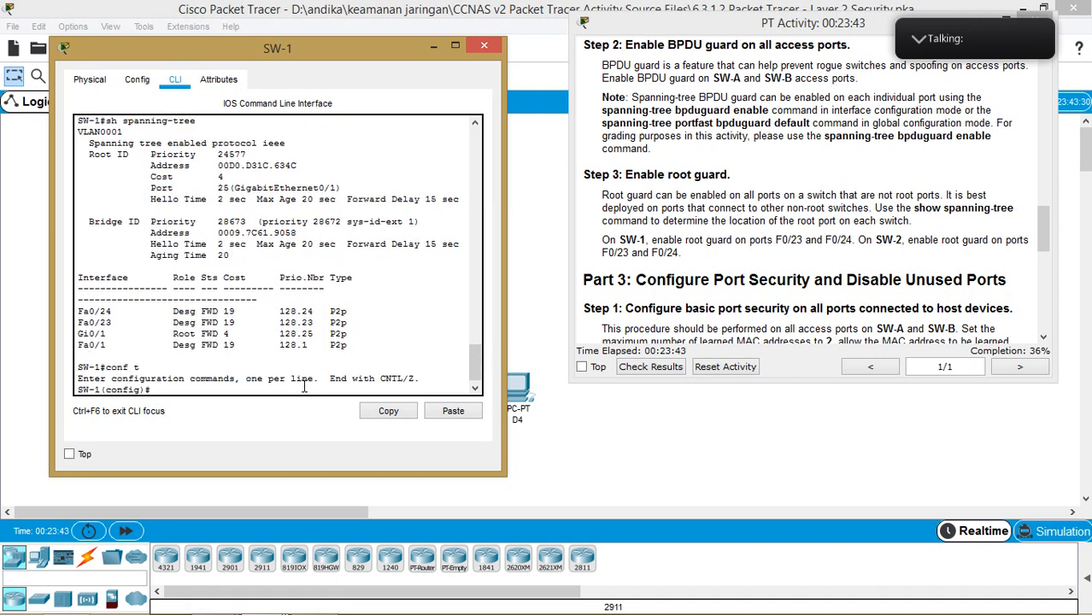
{"action": "type", "text": "int"}
{"action": "key", "text": "Tab"}
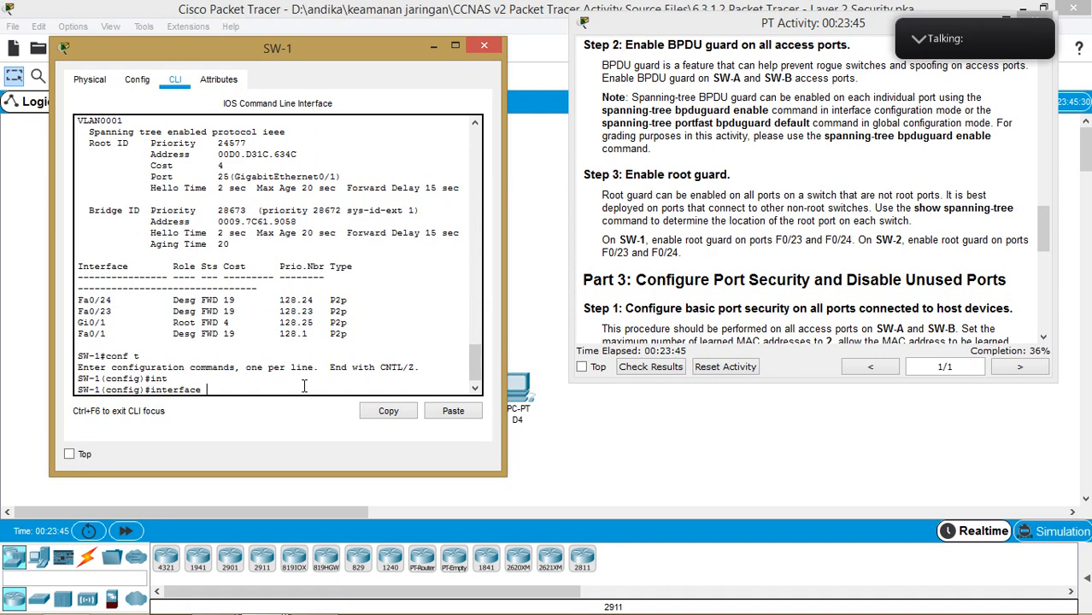
{"action": "type", "text": "ra"}
{"action": "key", "text": "Tab"}
{"action": "type", "text": "fa"}
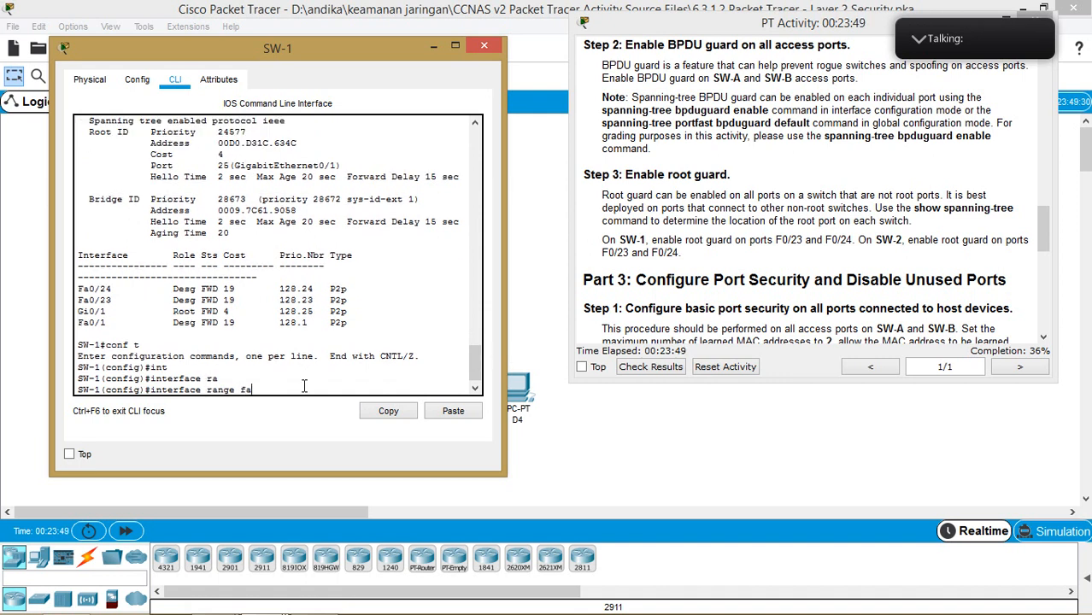
{"action": "type", "text": "0/23-24"}
{"action": "key", "text": "Return"}
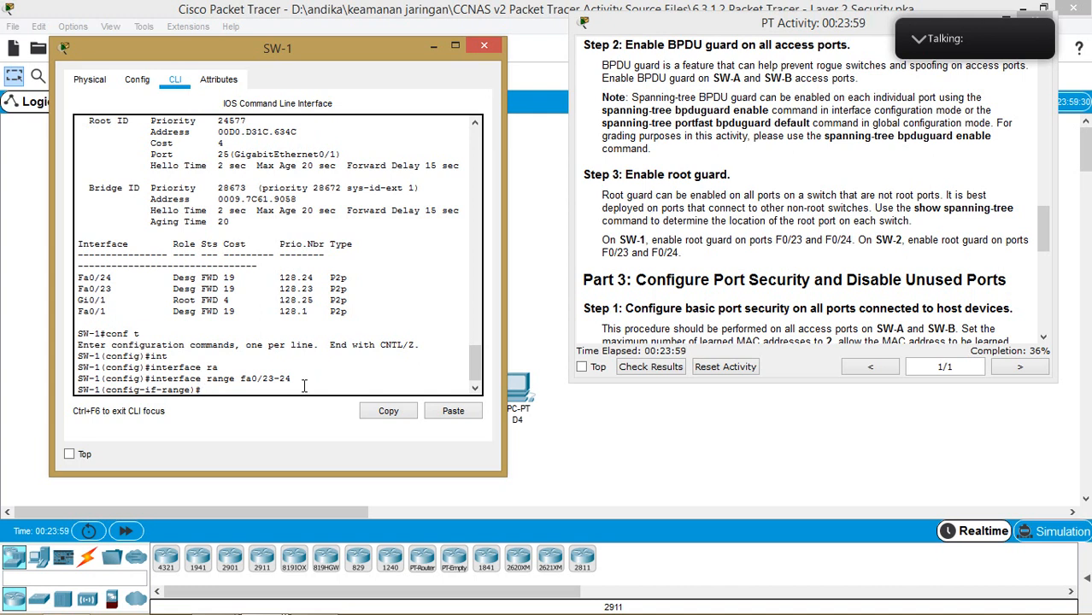
Enable root guard on SW-1's selected interface range with spanning-tree guard root.
{"action": "type", "text": "spa"}
{"action": "key", "text": "Tab"}
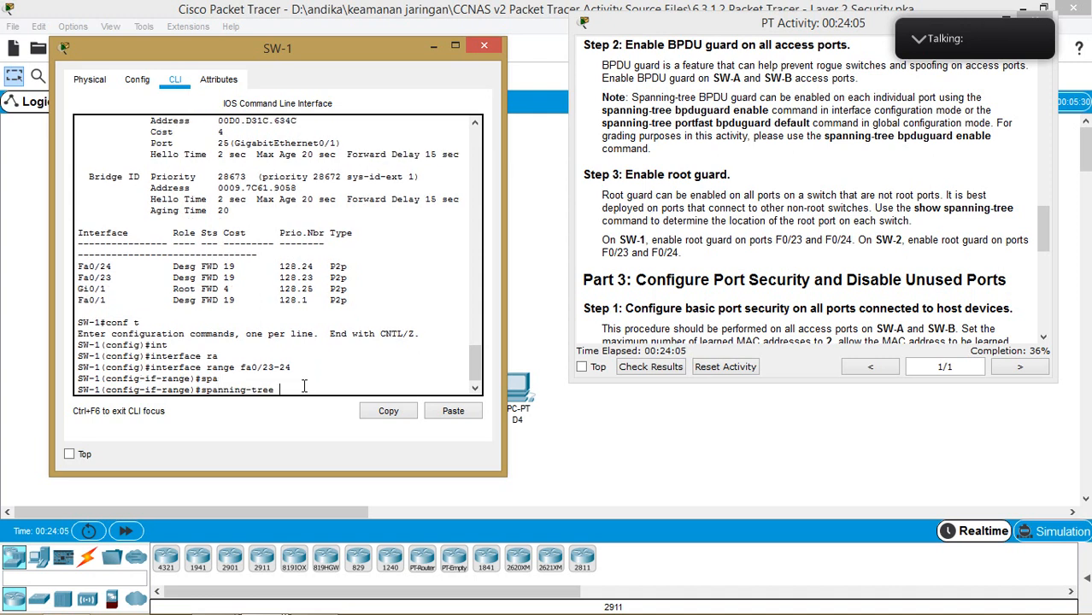
{"action": "type", "text": "gu"}
{"action": "key", "text": "Tab"}
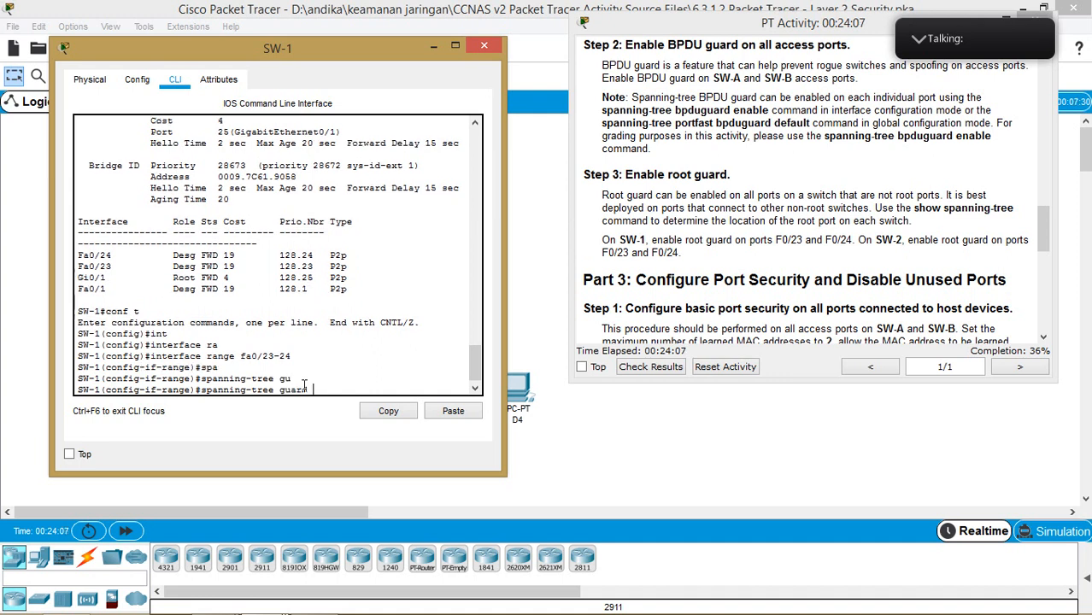
{"action": "type", "text": "rot"}
{"action": "key", "text": "BackSpace"}
{"action": "key", "text": "Tab"}
{"action": "key", "text": "Return"}
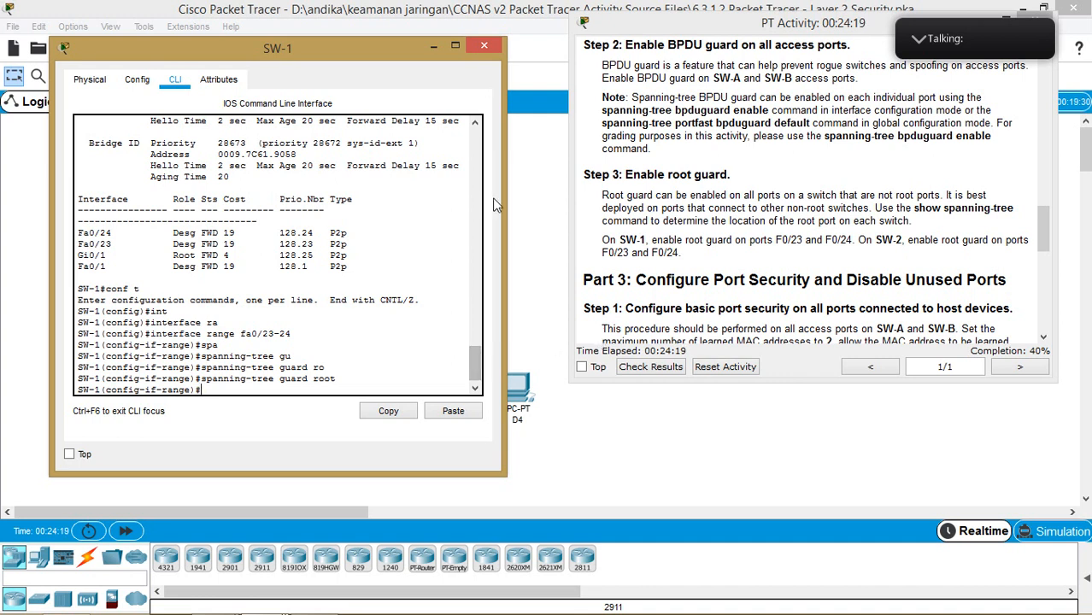
Open the SW-2 console, enter privileged mode with the enable password, and enter global configuration mode.
{"action": "left_click_drag", "start_coordinate": [382, 65], "coordinate": [281, 154]}
{"action": "left_click", "coordinate": [428, 272]}
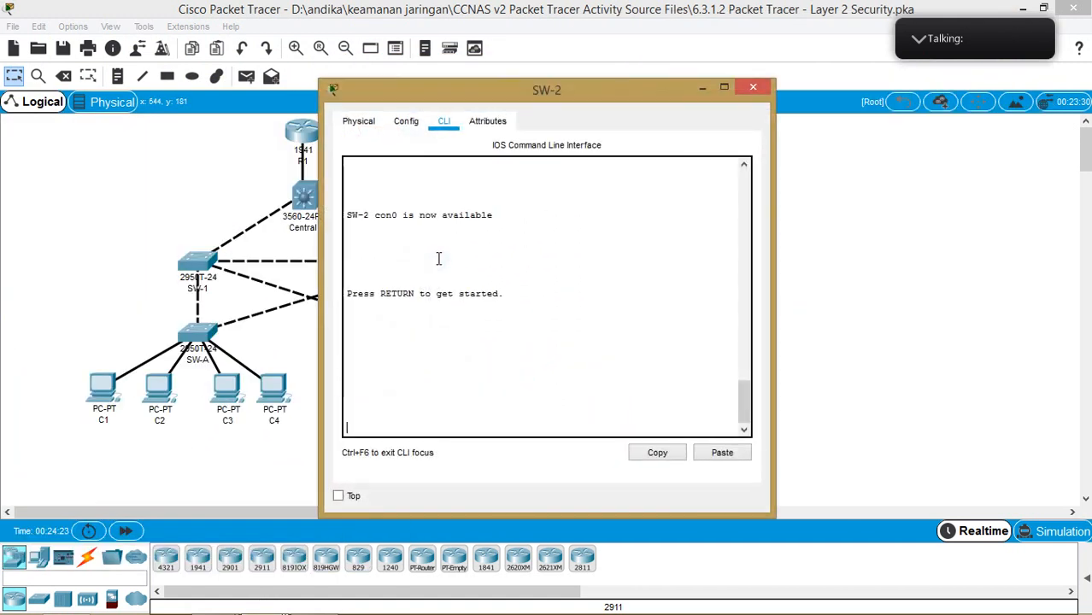
{"action": "left_click_drag", "start_coordinate": [550, 104], "coordinate": [655, 61]}
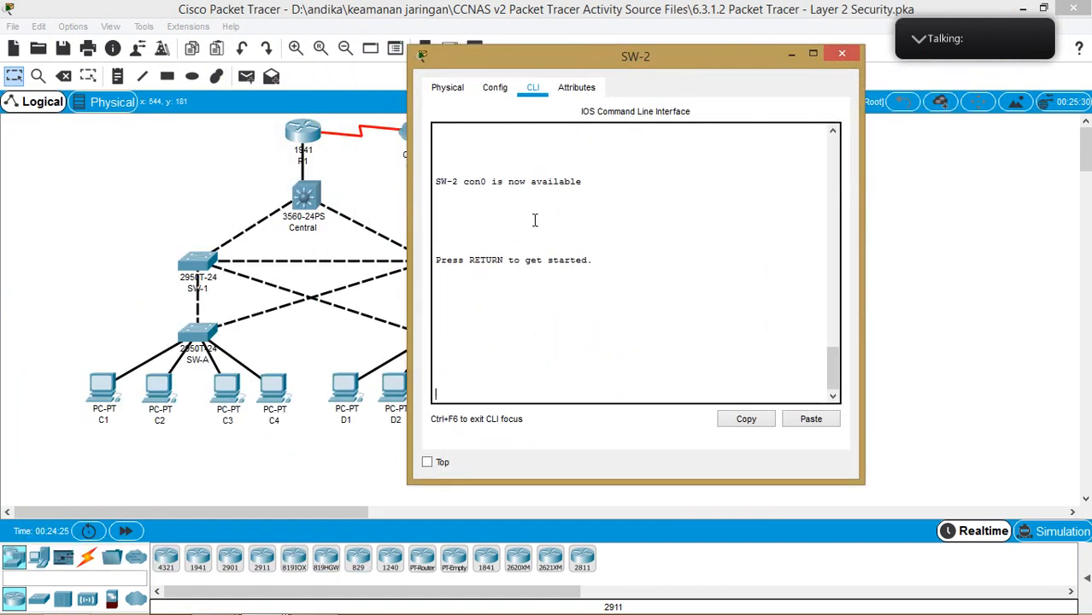
{"action": "key", "text": "Return"}
{"action": "type", "text": "en"}
{"action": "key", "text": "Return"}
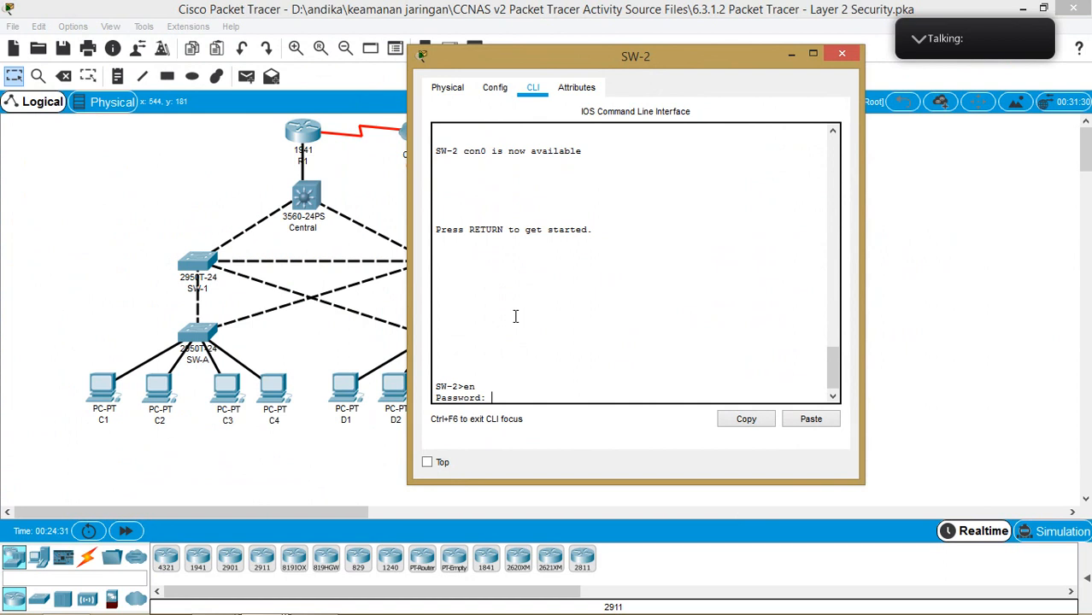
{"action": "key", "text": "Return"}
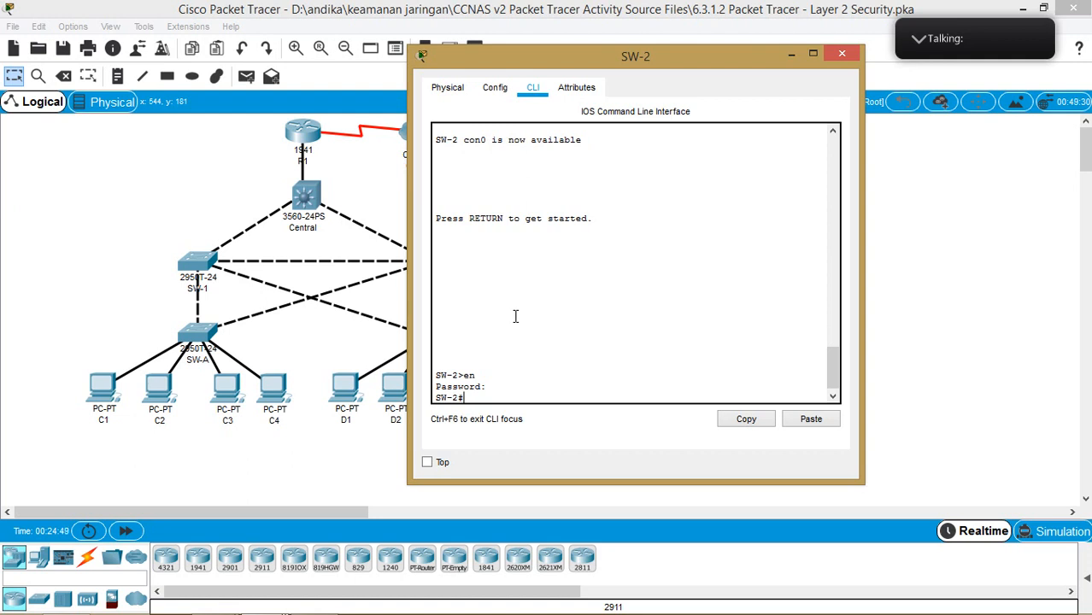
{"action": "type", "text": "conf t"}
{"action": "key", "text": "Return"}
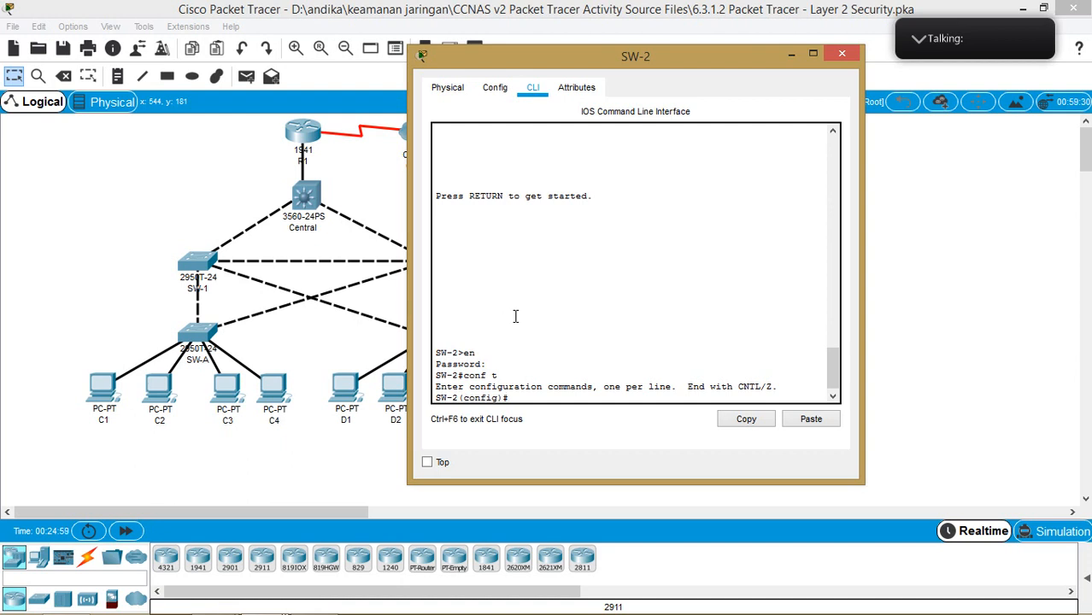
Select interface range fa0/23-24 on SW-2 from global configuration mode.
{"action": "type", "text": "int"}
{"action": "key", "text": "Tab"}
{"action": "type", "text": "rag"}
{"action": "key", "text": "Tab"}
{"action": "key", "text": "BackSpace"}
{"action": "key", "text": "Tab"}
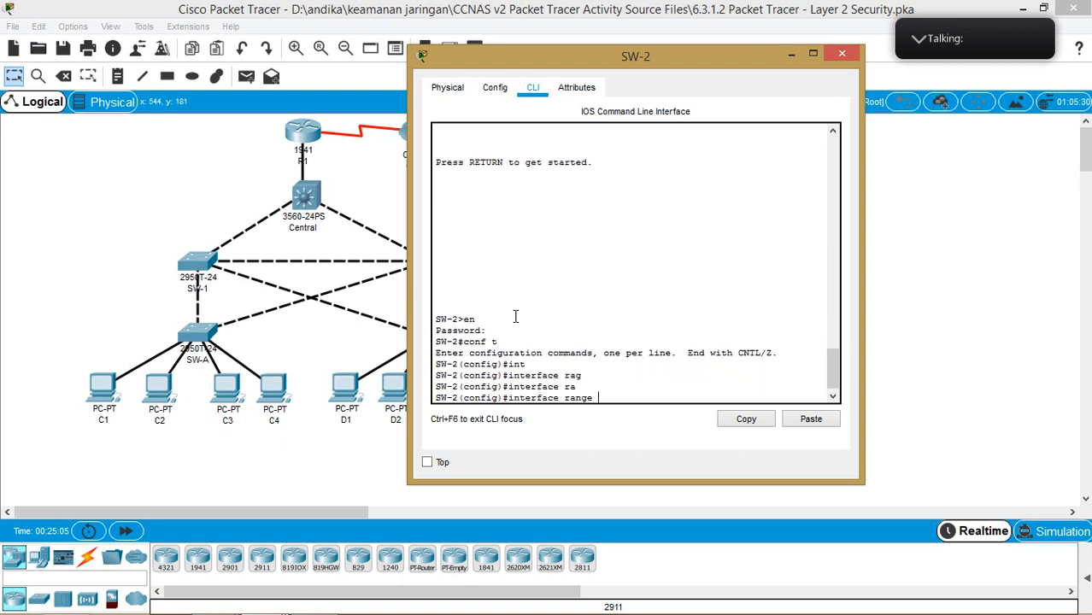
{"action": "type", "text": "fa0/23-2"}
{"action": "key", "text": "Return"}
Enable root guard on SW-2's selected interface range with spanning-tree guard root.
{"action": "type", "text": "spa"}
{"action": "key", "text": "Tab"}
{"action": "type", "text": "gu"}
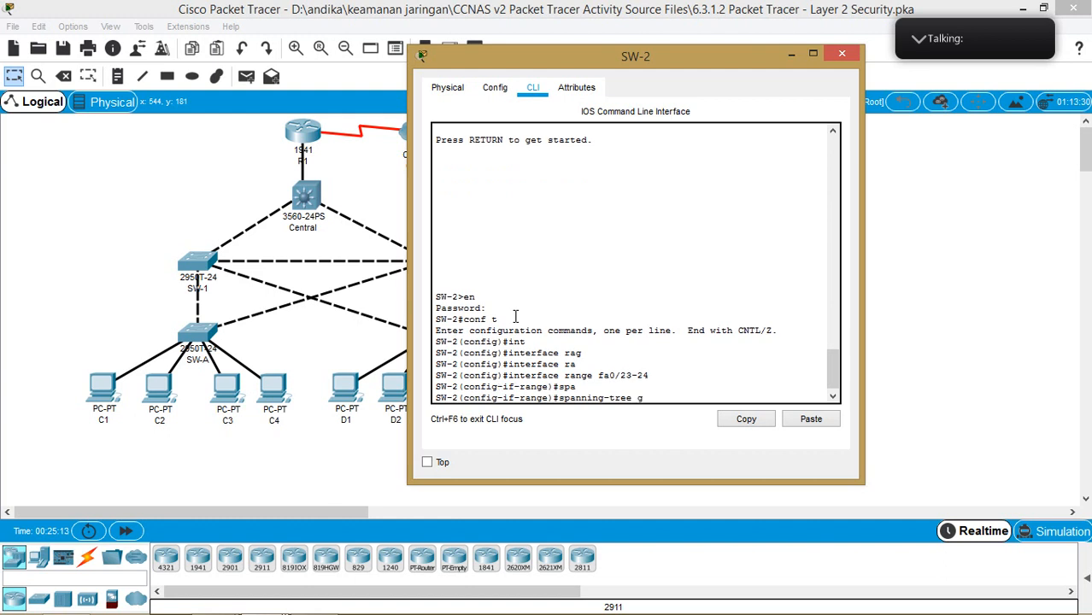
{"action": "key", "text": "Tab"}
{"action": "type", "text": "roo"}
{"action": "key", "text": "Tab"}
{"action": "key", "text": "Return"}
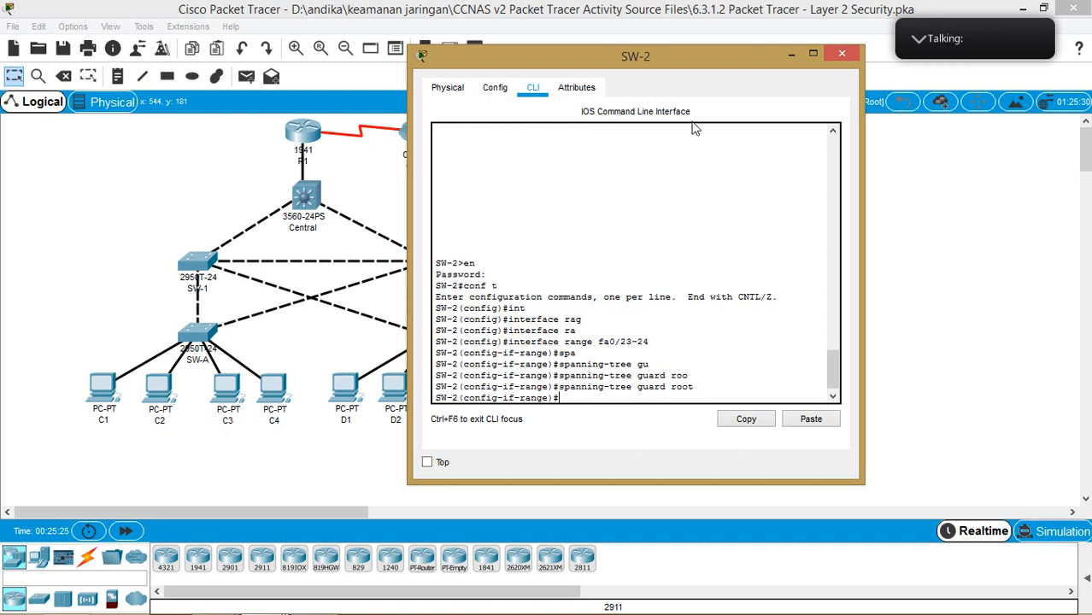
Close the SW-2 and SW-1 console windows to clear the topology view.
{"action": "left_click", "coordinate": [842, 55]}
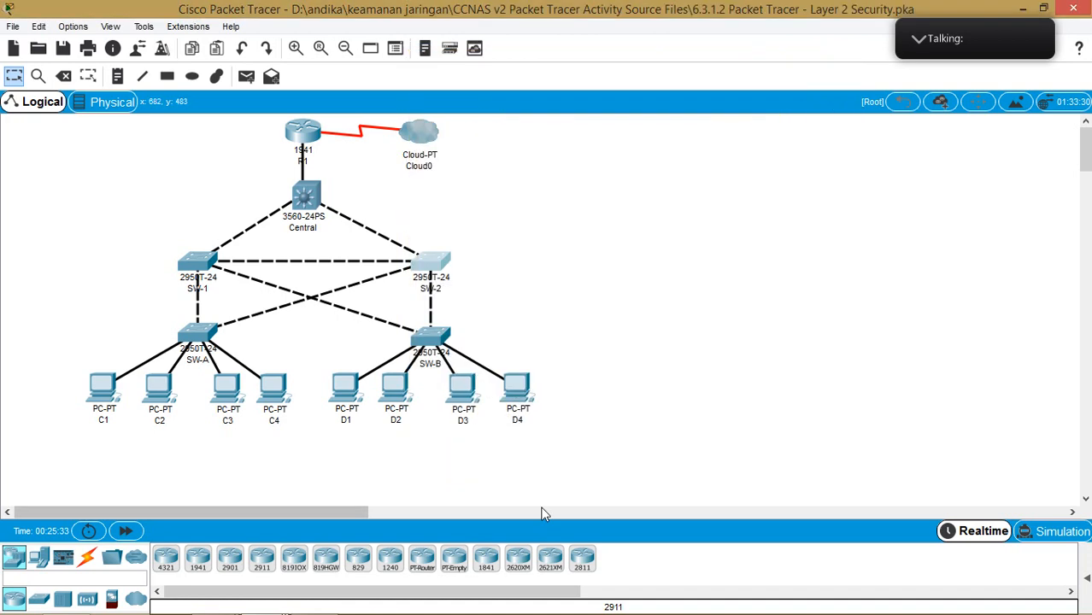
{"action": "mouse_move", "coordinate": [419, 583]}
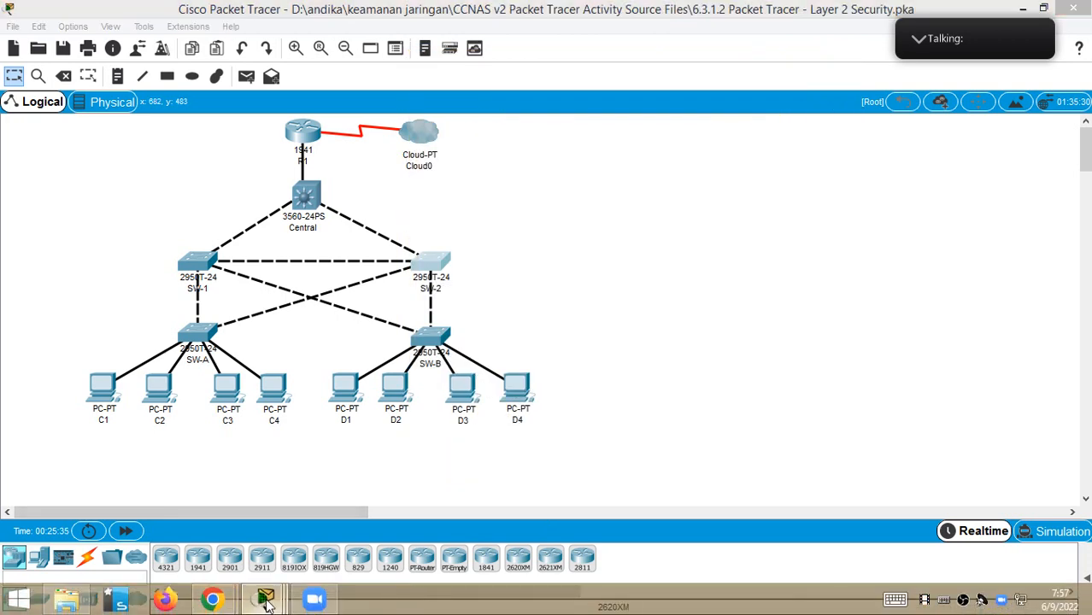
{"action": "mouse_move", "coordinate": [265, 600]}
{"action": "left_click", "coordinate": [483, 521]}
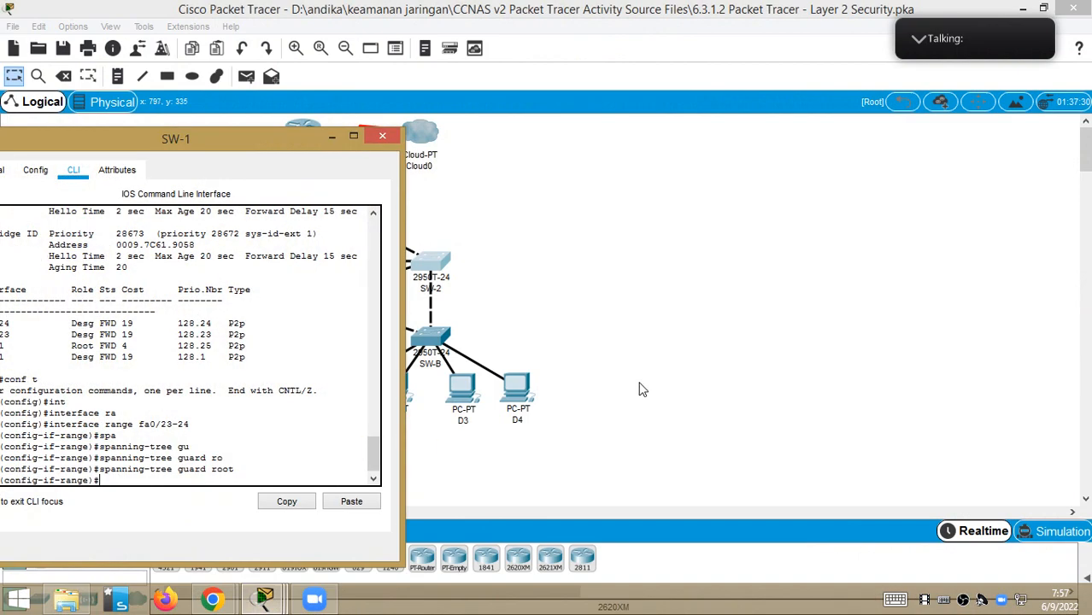
{"action": "left_click", "coordinate": [383, 138]}
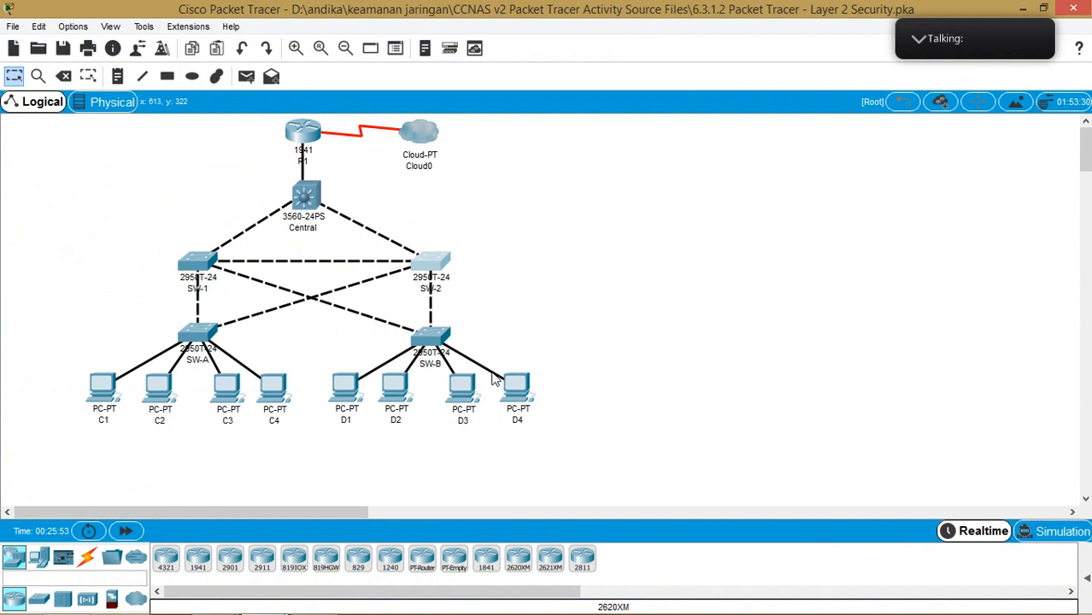
Bring up the activity instructions in a taller window and read the Part 3 port security configuration and verification steps.
{"action": "mouse_move", "coordinate": [469, 394]}
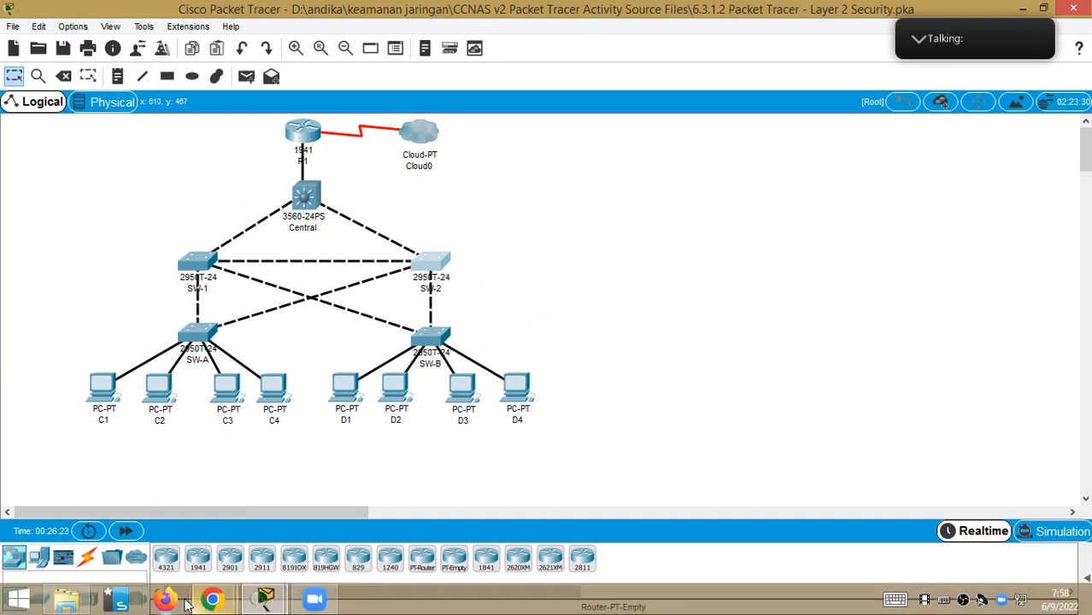
{"action": "mouse_move", "coordinate": [249, 581]}
{"action": "left_click", "coordinate": [211, 535]}
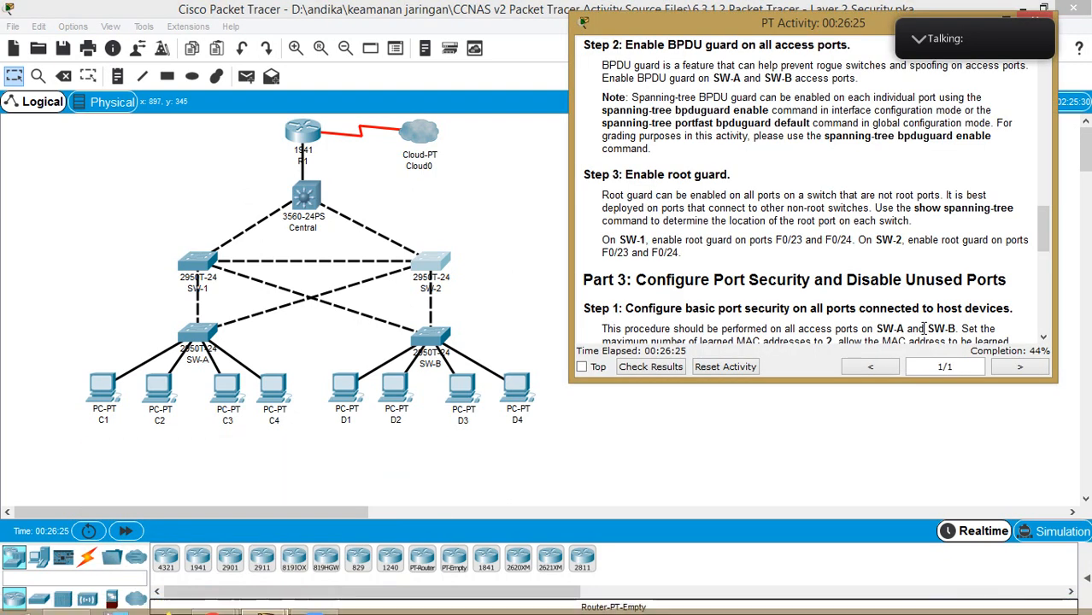
{"action": "left_click_drag", "start_coordinate": [919, 383], "coordinate": [909, 480]}
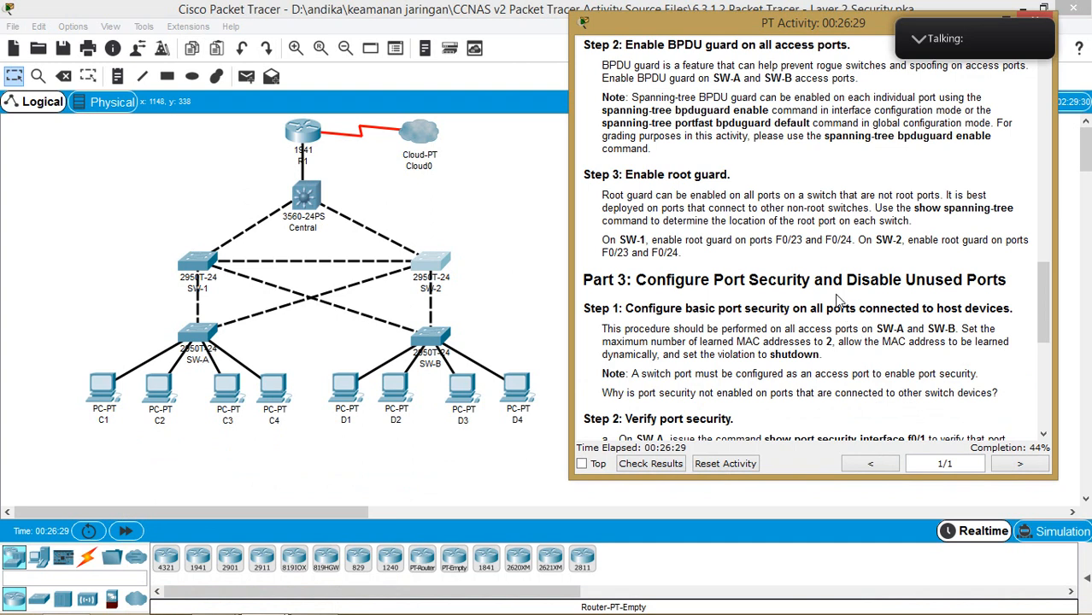
{"action": "scroll", "coordinate": [835, 294], "scroll_direction": "down", "scroll_amount": 2}
{"action": "scroll", "coordinate": [835, 294], "scroll_direction": "down", "scroll_amount": 1}
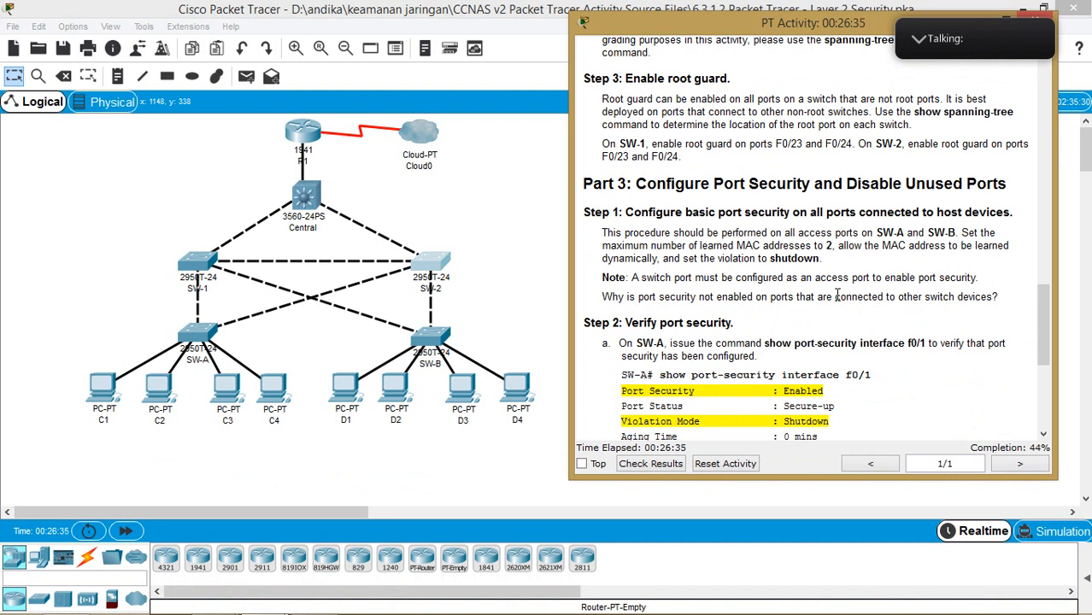
{"action": "scroll", "coordinate": [835, 294], "scroll_direction": "down", "scroll_amount": 1}
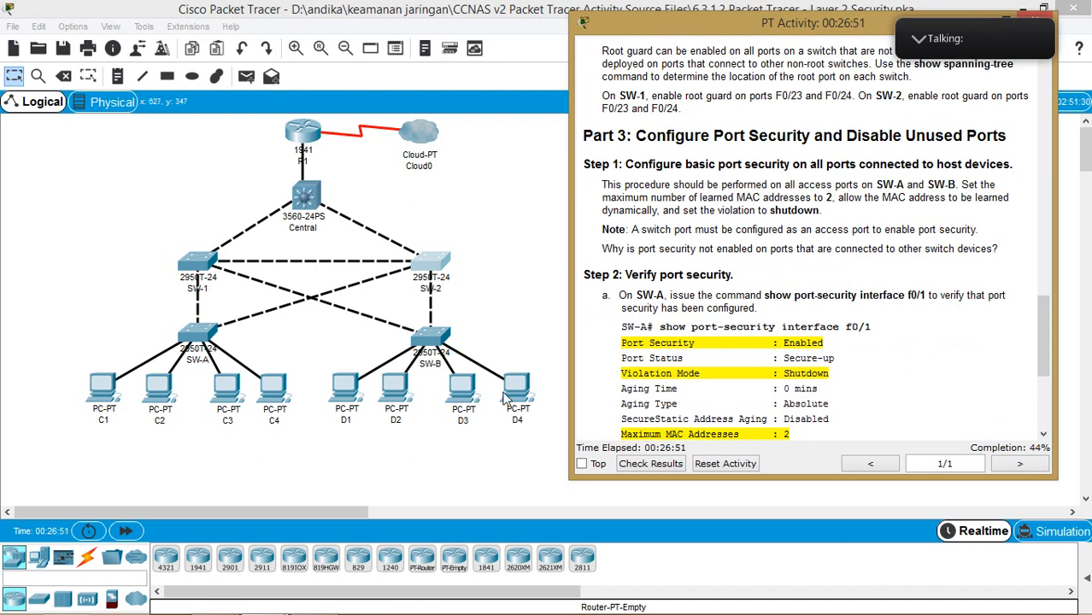
{"action": "scroll", "coordinate": [773, 340], "scroll_direction": "down", "scroll_amount": 1}
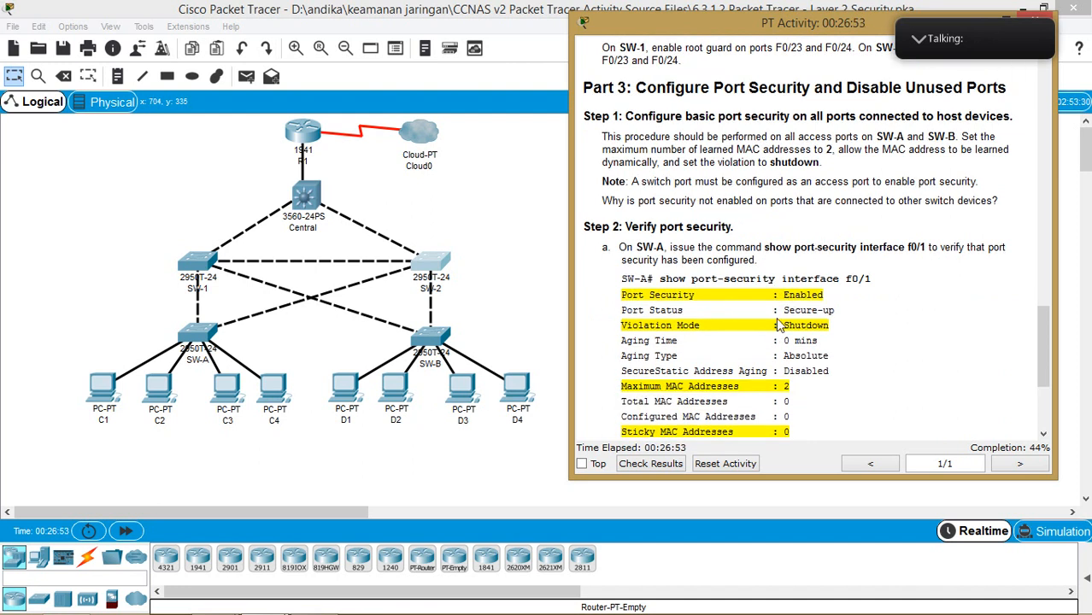
{"action": "scroll", "coordinate": [776, 323], "scroll_direction": "down", "scroll_amount": 1}
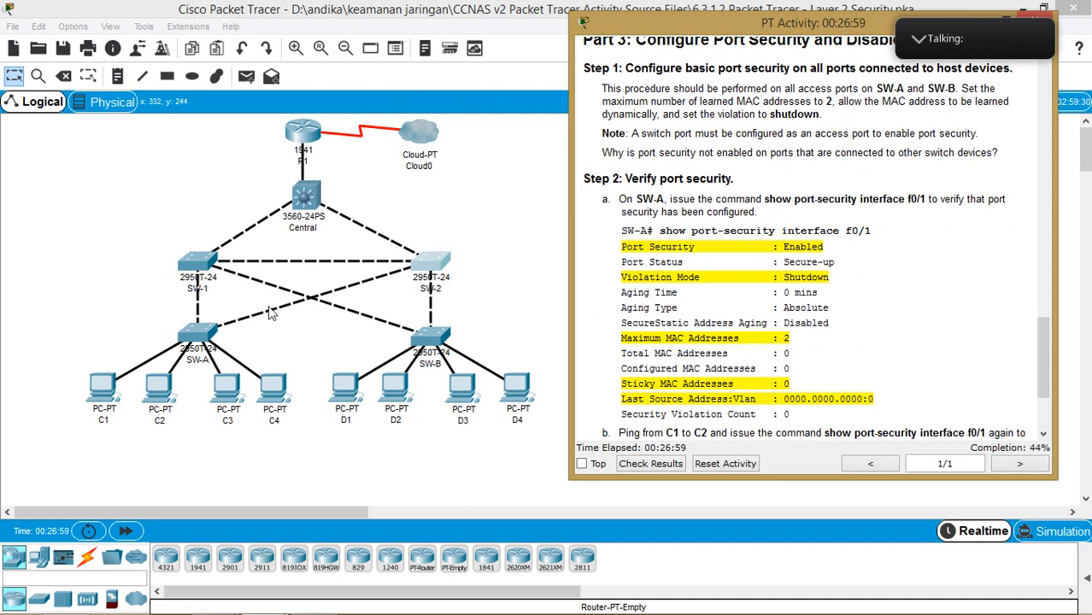
Open the SW-A console and place it beside the activity instructions.
{"action": "left_click", "coordinate": [195, 339]}
{"action": "left_click_drag", "start_coordinate": [615, 101], "coordinate": [379, 54]}
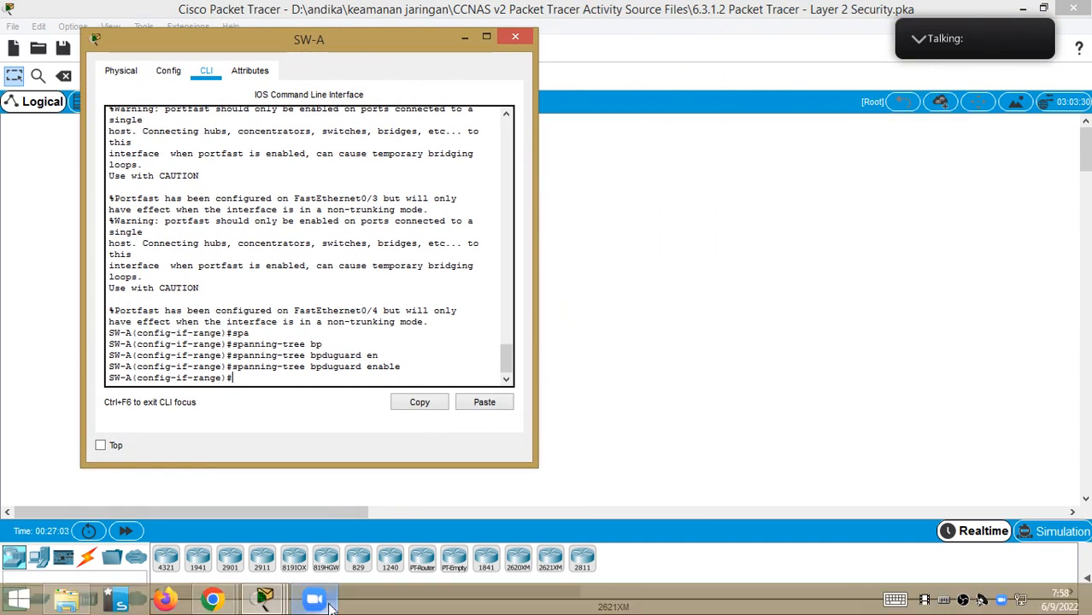
{"action": "left_click", "coordinate": [262, 601]}
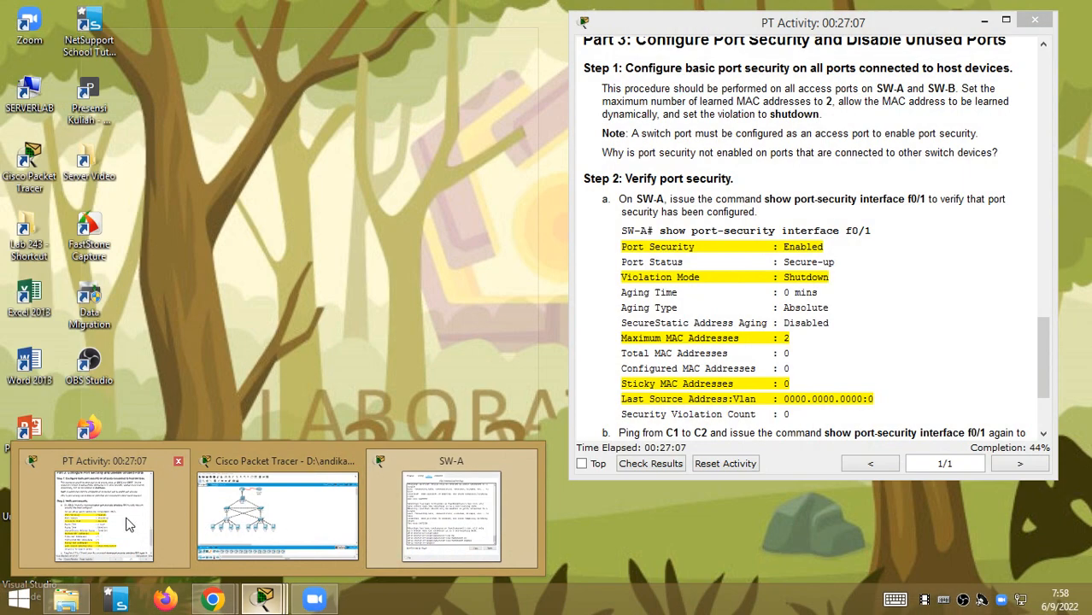
{"action": "left_click", "coordinate": [182, 525]}
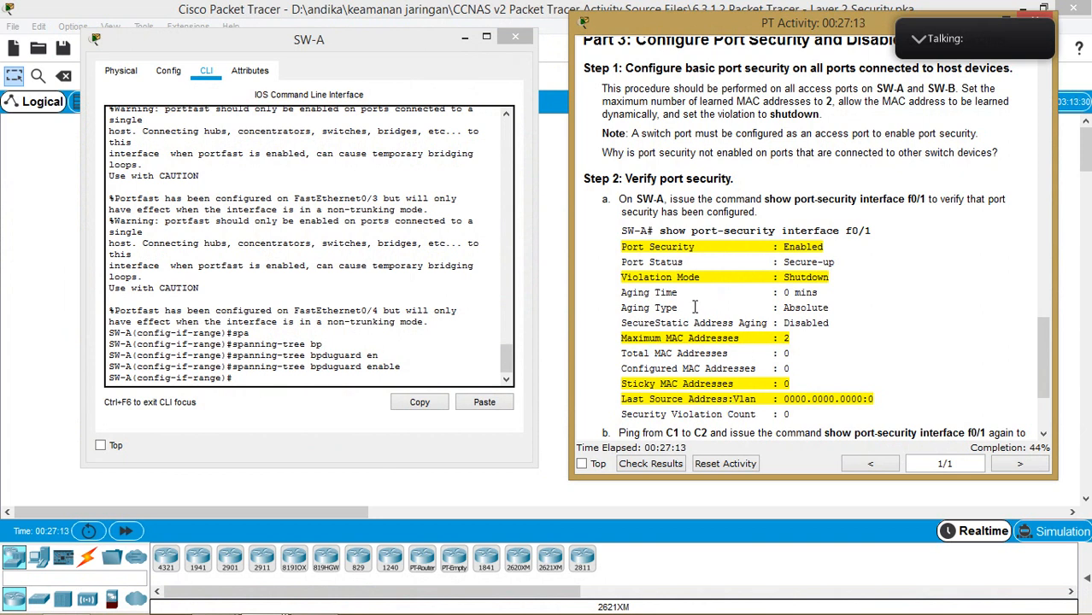
Leave interface range configuration on SW-A with end to return to privileged mode.
{"action": "left_click", "coordinate": [392, 378]}
{"action": "type", "text": "e"}
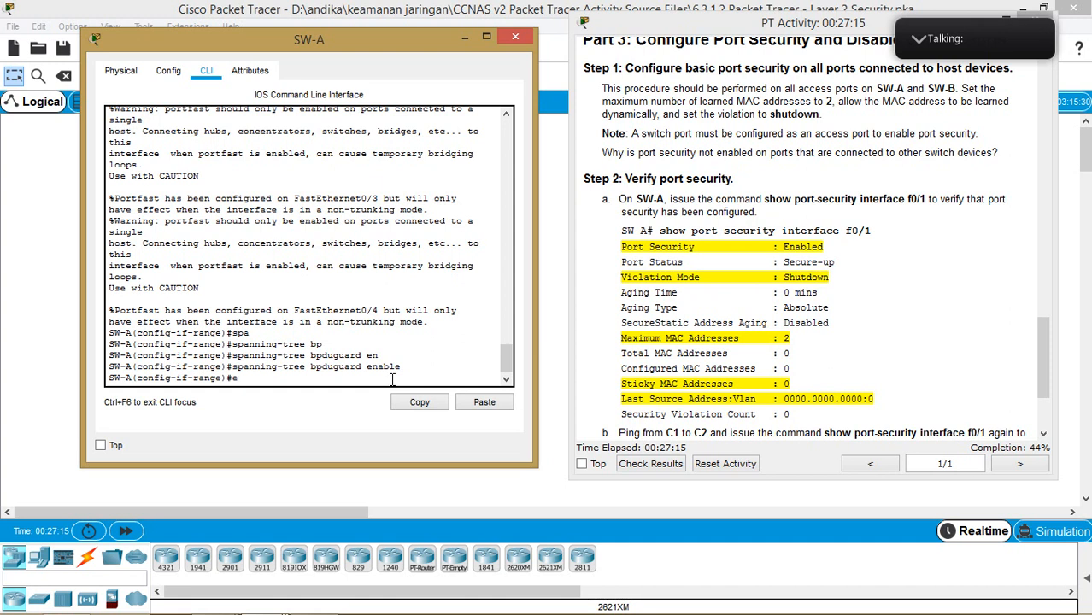
{"action": "type", "text": "nd"}
{"action": "key", "text": "Return"}
{"action": "key", "text": "Return"}
Display the port security settings of SW-A's fastEthernet 0/1 with show port-security interface.
{"action": "type", "text": "sh pr"}
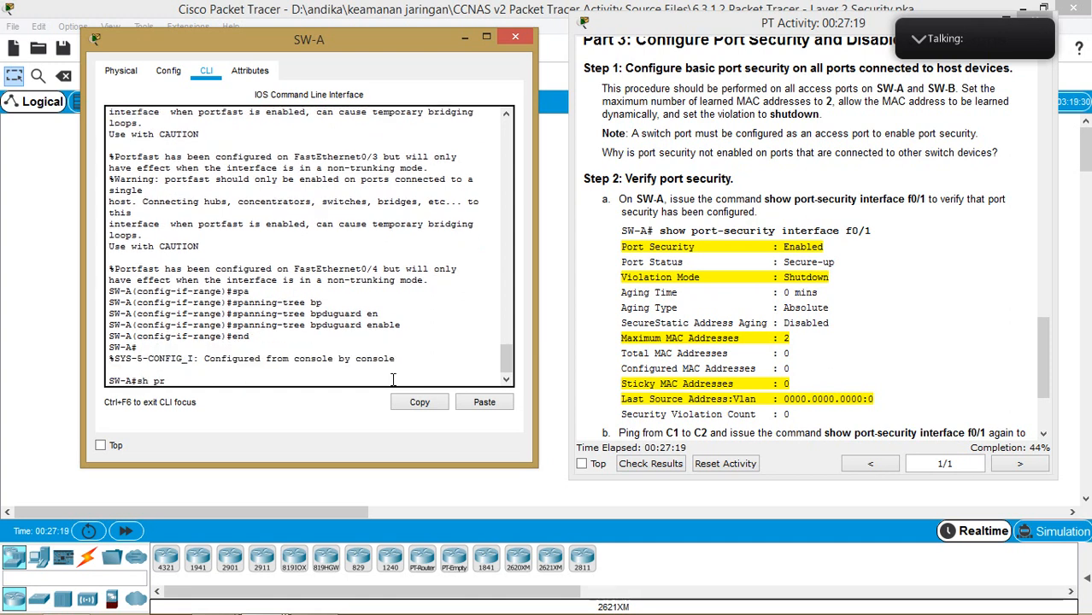
{"action": "key", "text": "Tab"}
{"action": "type", "text": "o"}
{"action": "key", "text": "Tab"}
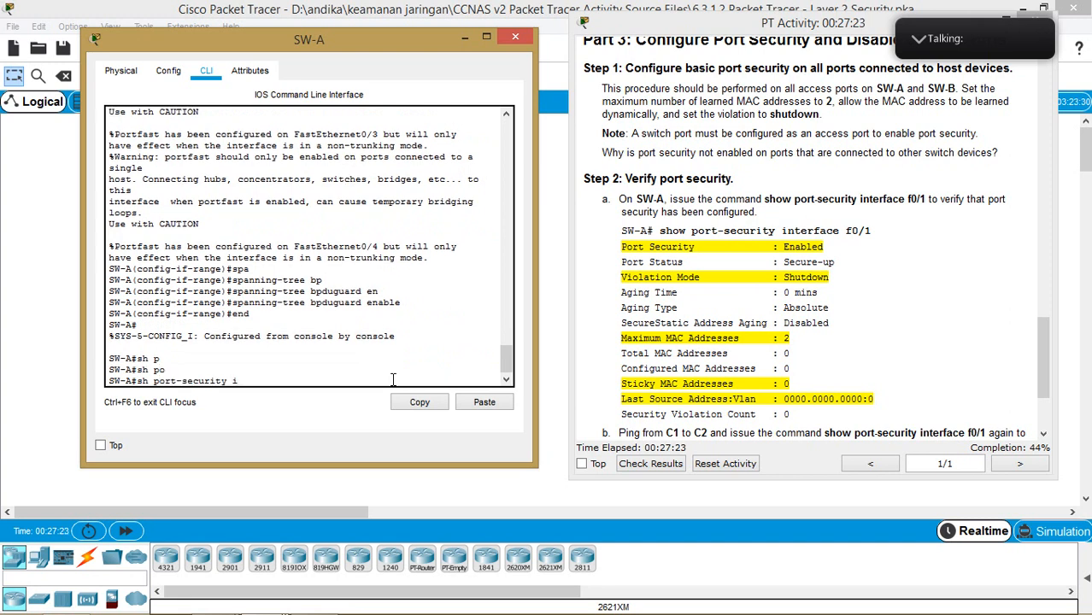
{"action": "type", "text": "i"}
{"action": "key", "text": "Tab"}
{"action": "type", "text": "f"}
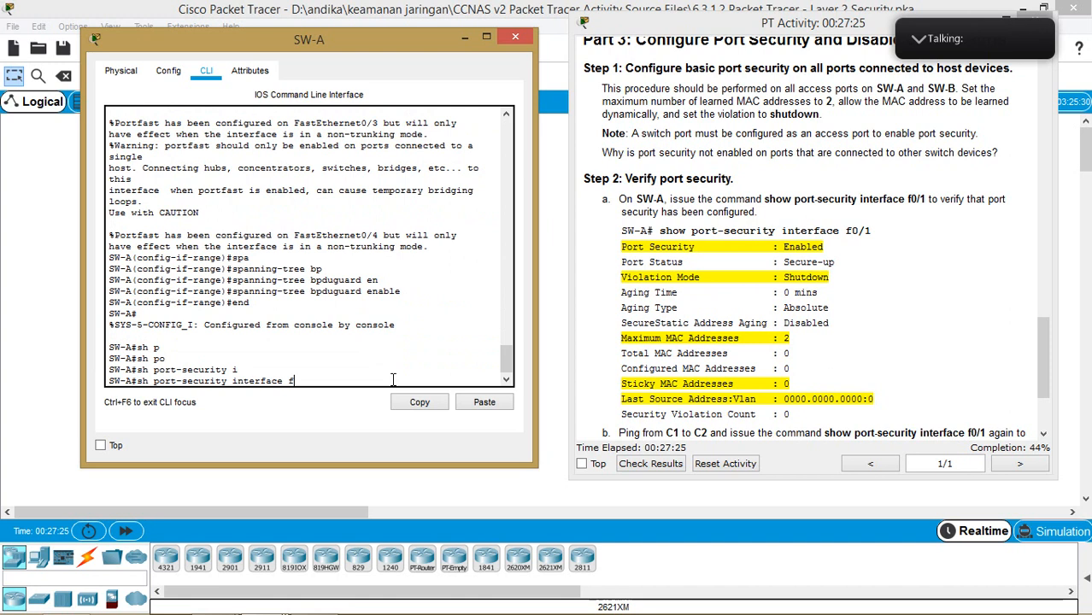
{"action": "key", "text": "Tab"}
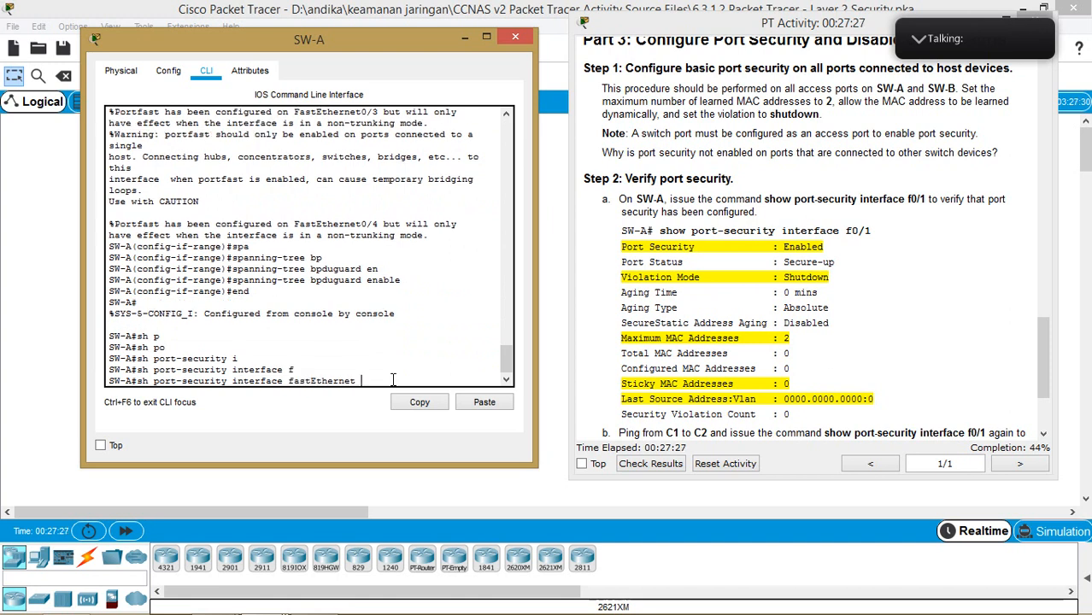
{"action": "type", "text": "0/1"}
{"action": "key", "text": "Return"}
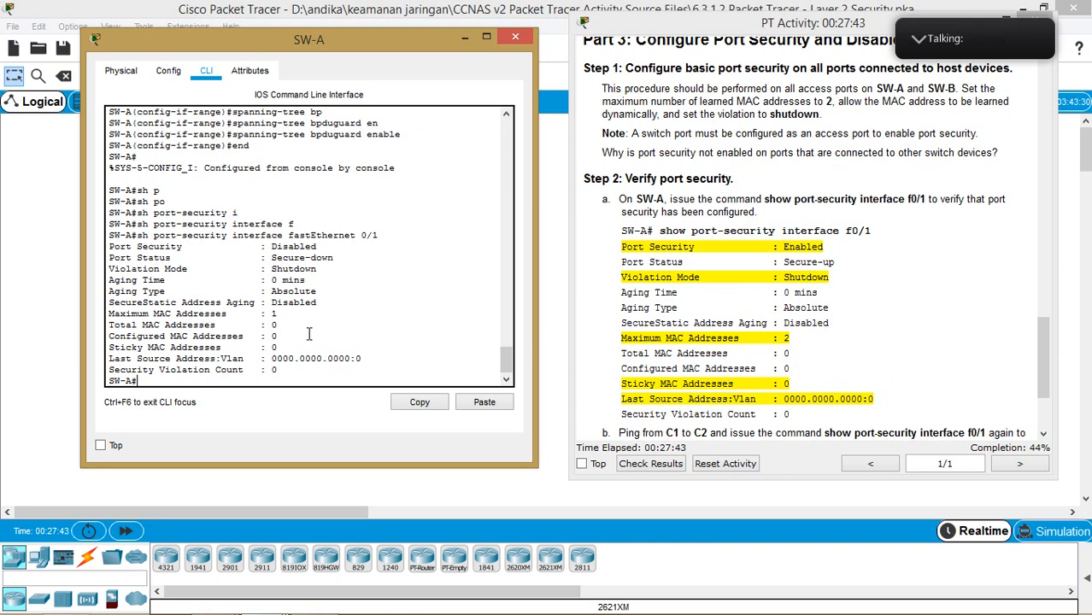
Compare SW-A's port security output with the expected output in the instructions and review the Part 3 requirements.
{"action": "left_click_drag", "start_coordinate": [328, 272], "coordinate": [177, 270]}
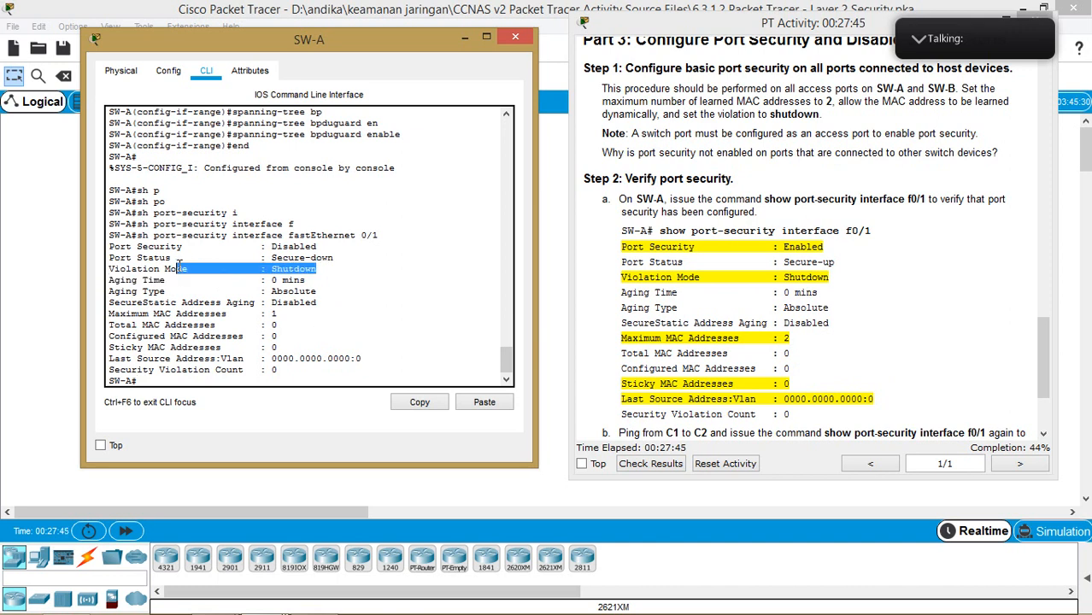
{"action": "scroll", "coordinate": [713, 363], "scroll_direction": "down", "scroll_amount": 1}
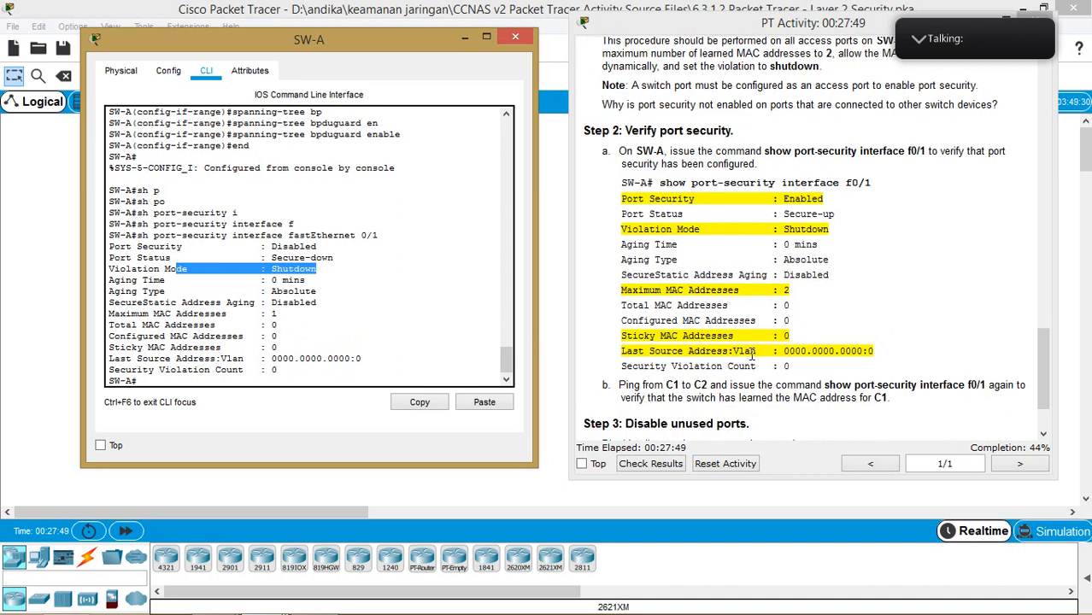
{"action": "scroll", "coordinate": [751, 355], "scroll_direction": "down", "scroll_amount": 1}
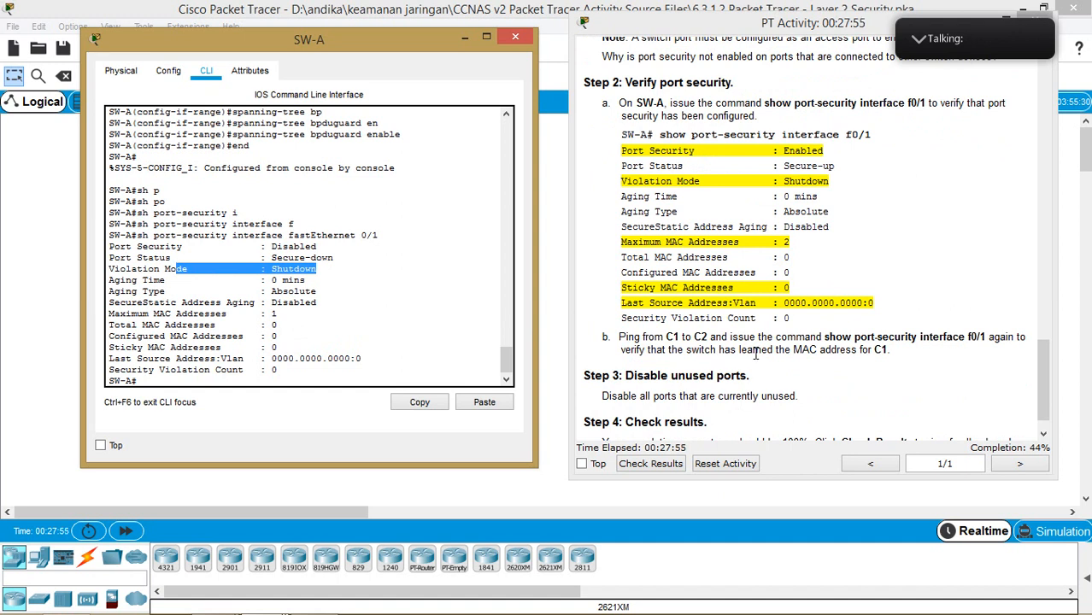
{"action": "scroll", "coordinate": [756, 353], "scroll_direction": "up", "scroll_amount": 1}
{"action": "scroll", "coordinate": [778, 316], "scroll_direction": "down", "scroll_amount": 2}
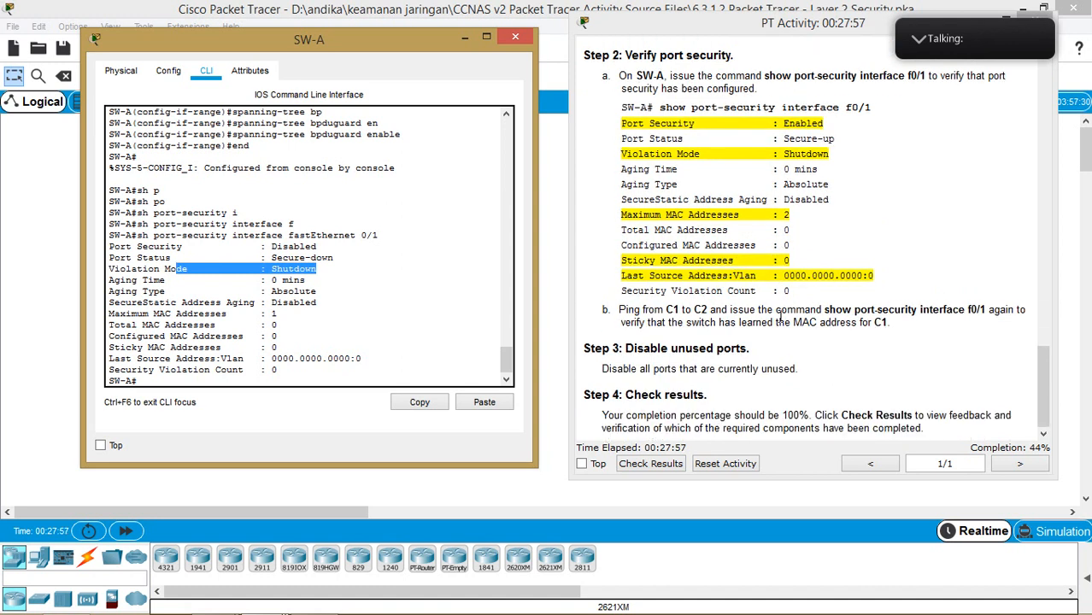
{"action": "scroll", "coordinate": [779, 316], "scroll_direction": "up", "scroll_amount": 1}
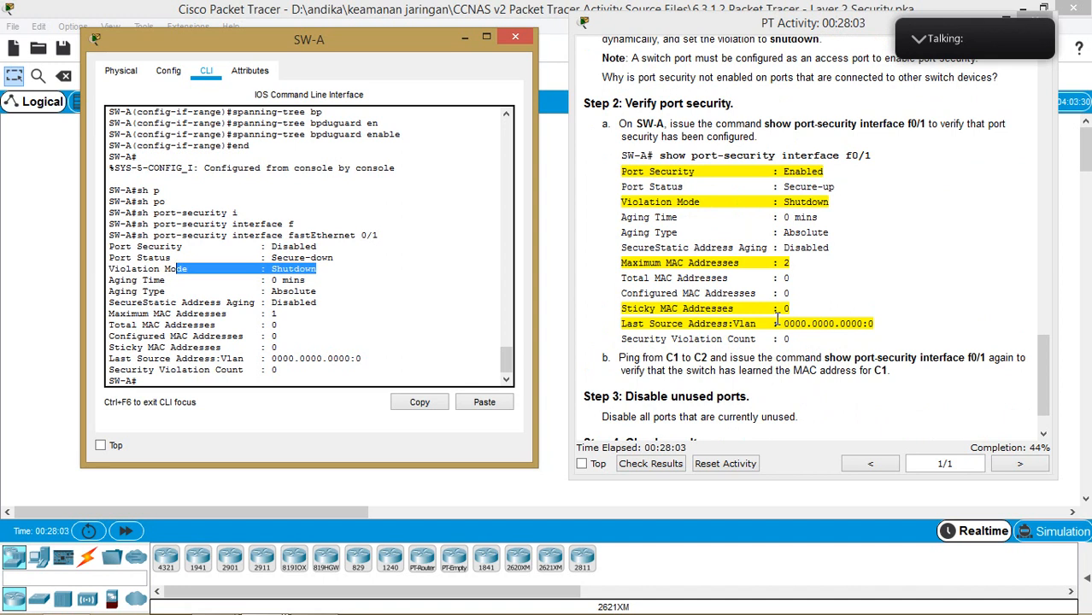
{"action": "scroll", "coordinate": [778, 318], "scroll_direction": "up", "scroll_amount": 4}
{"action": "scroll", "coordinate": [801, 322], "scroll_direction": "down", "scroll_amount": 5}
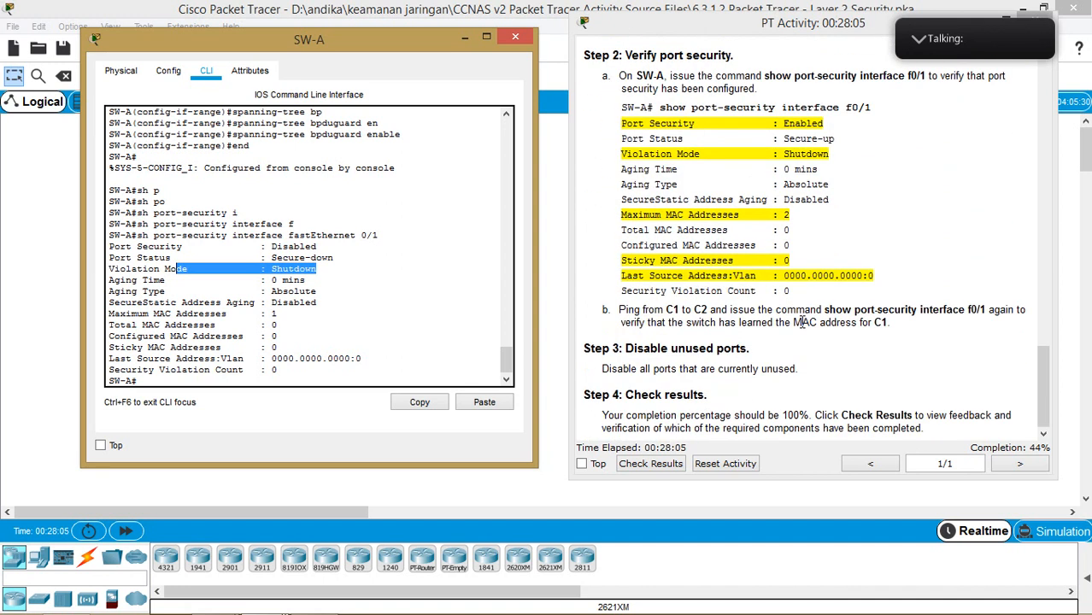
{"action": "scroll", "coordinate": [801, 322], "scroll_direction": "up", "scroll_amount": 4}
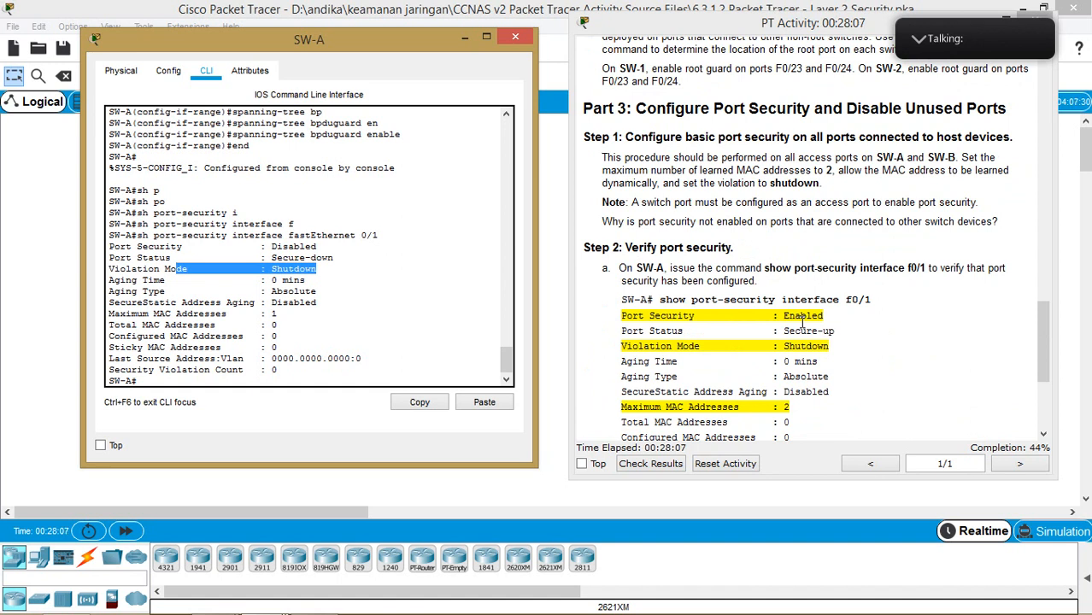
{"action": "scroll", "coordinate": [801, 325], "scroll_direction": "up", "scroll_amount": 1}
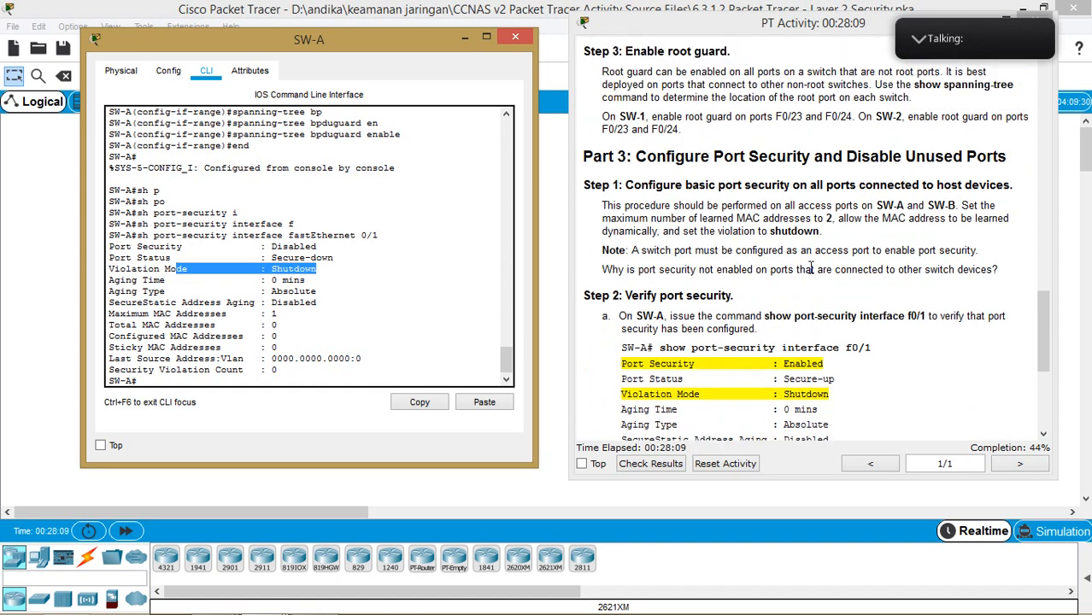
{"action": "scroll", "coordinate": [816, 267], "scroll_direction": "up", "scroll_amount": 1}
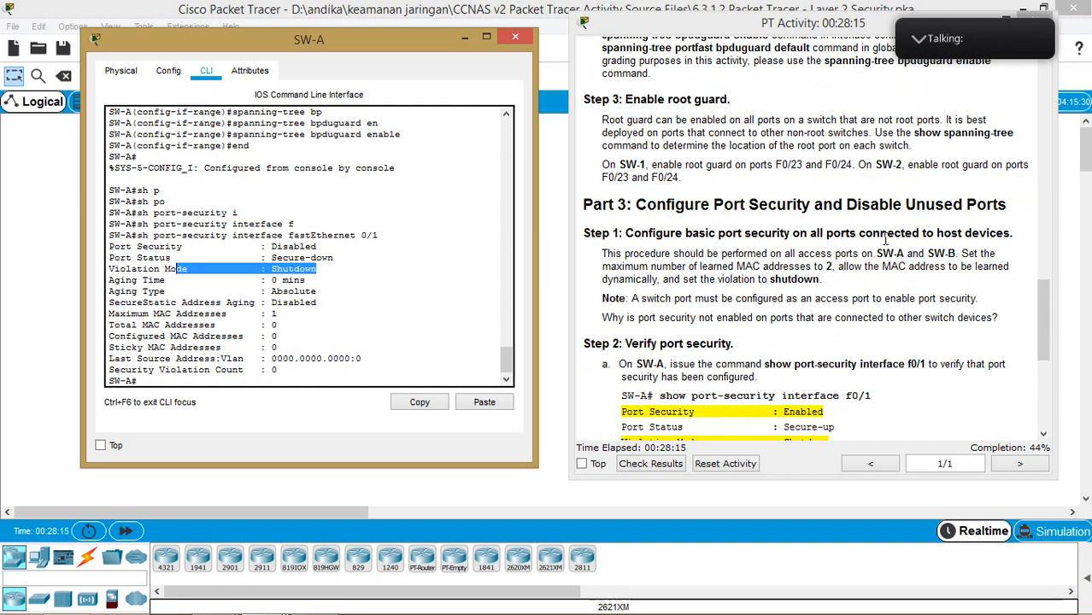
Reposition the SW-A console so the topology is checked and both the console and the Part 3 instructions stay readable.
{"action": "left_click_drag", "start_coordinate": [406, 49], "coordinate": [664, 53]}
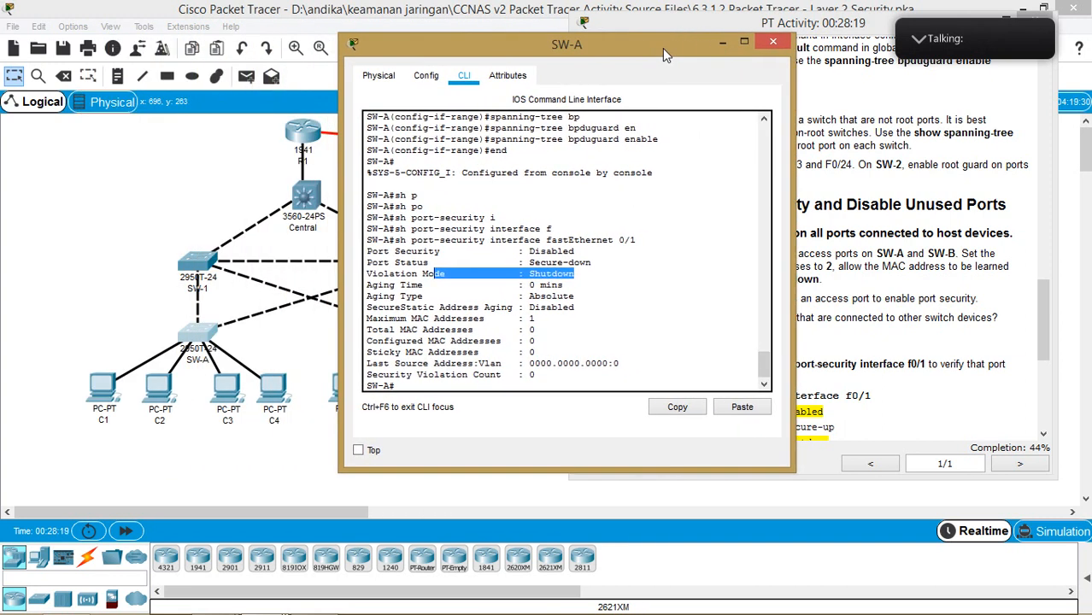
{"action": "left_click_drag", "start_coordinate": [663, 49], "coordinate": [663, 50]}
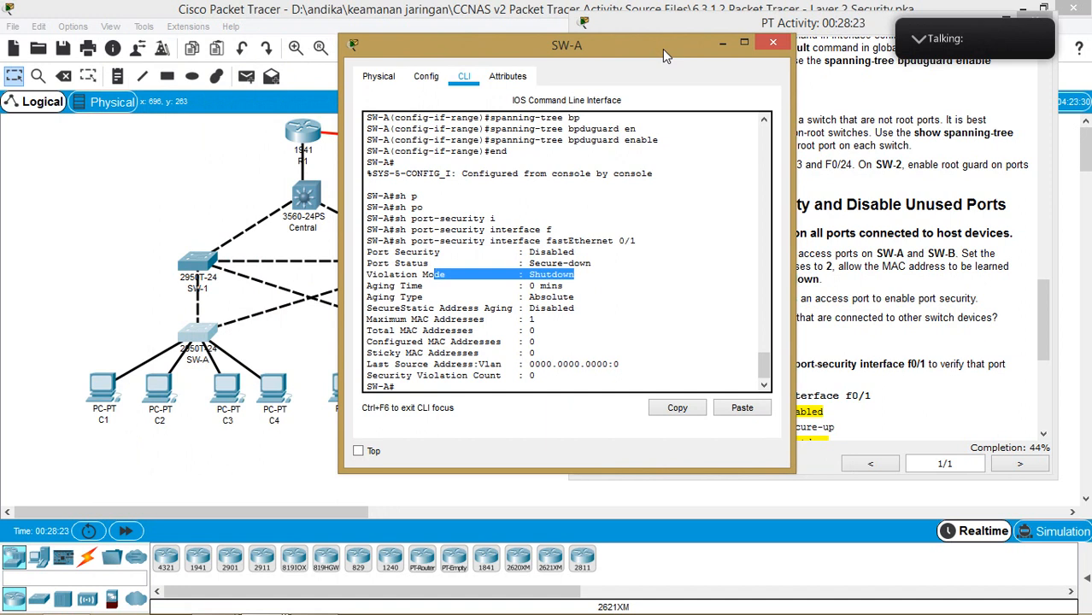
{"action": "left_click_drag", "start_coordinate": [662, 49], "coordinate": [435, 85]}
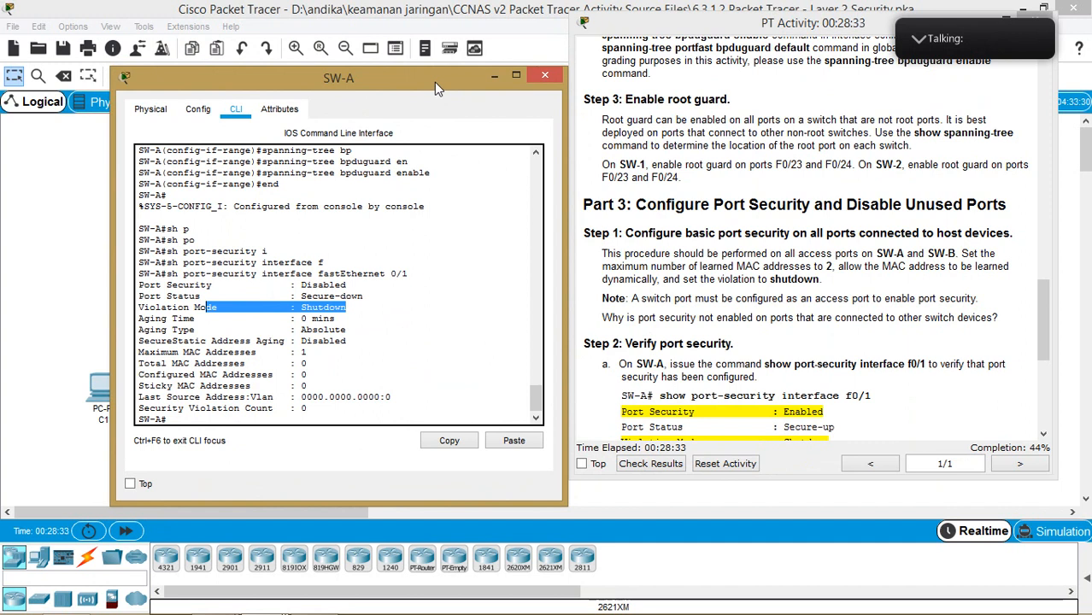
Display SW-A's interface summary with show ip interface brief and review the status of its ports.
{"action": "scroll", "coordinate": [386, 238], "scroll_direction": "down", "scroll_amount": 2}
{"action": "left_click", "coordinate": [217, 419]}
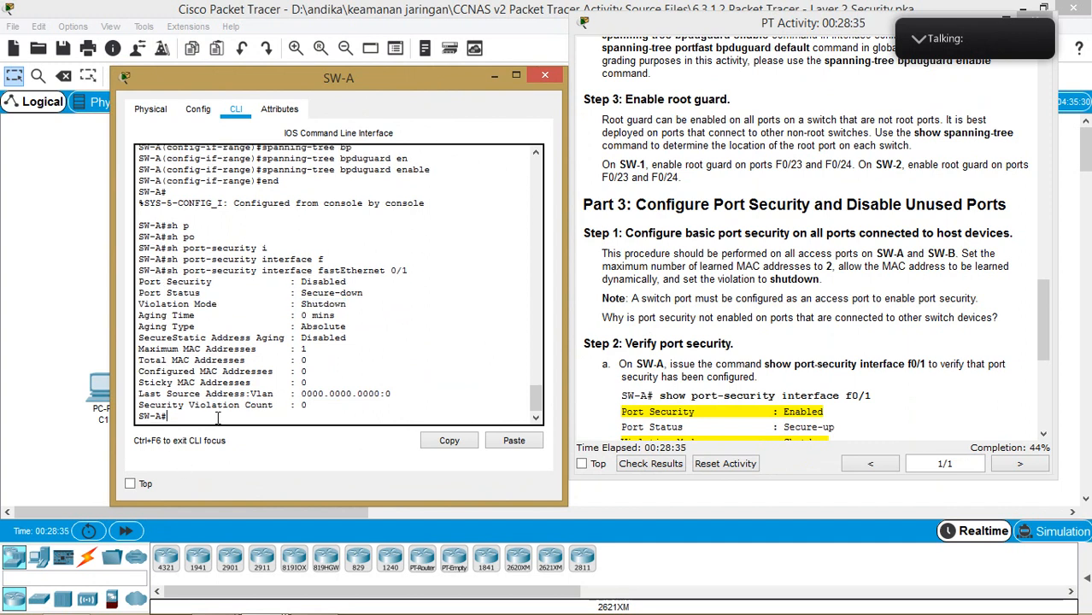
{"action": "type", "text": "sh ip int"}
{"action": "key", "text": "Tab"}
{"action": "type", "text": "brief"}
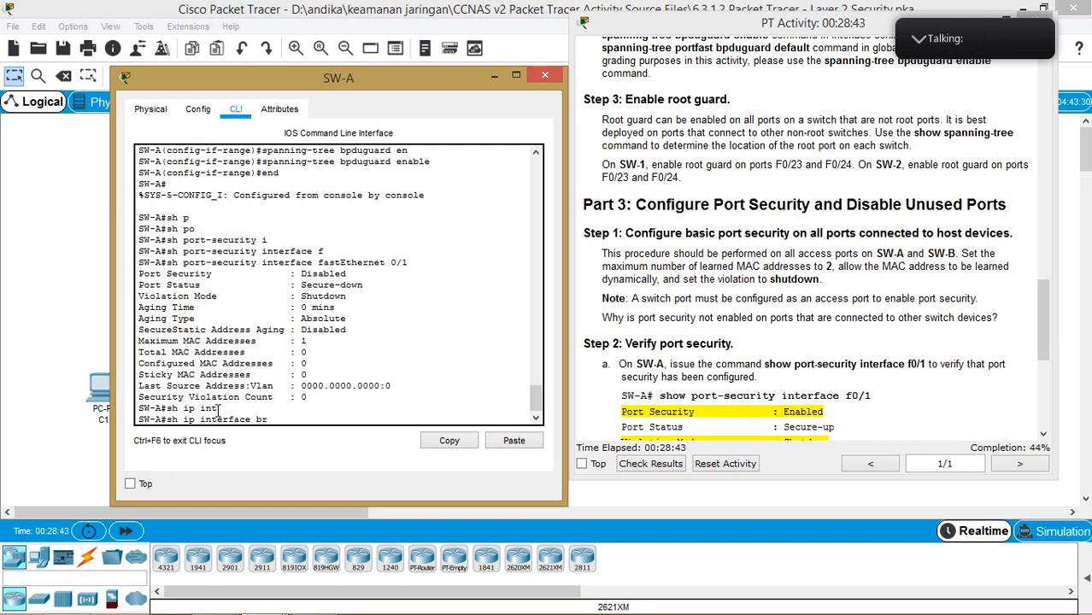
{"action": "key", "text": "Return"}
{"action": "key", "text": "Return"}
{"action": "key", "text": "Return"}
{"action": "key", "text": "Return"}
{"action": "key", "text": "Return"}
{"action": "key", "text": "Return"}
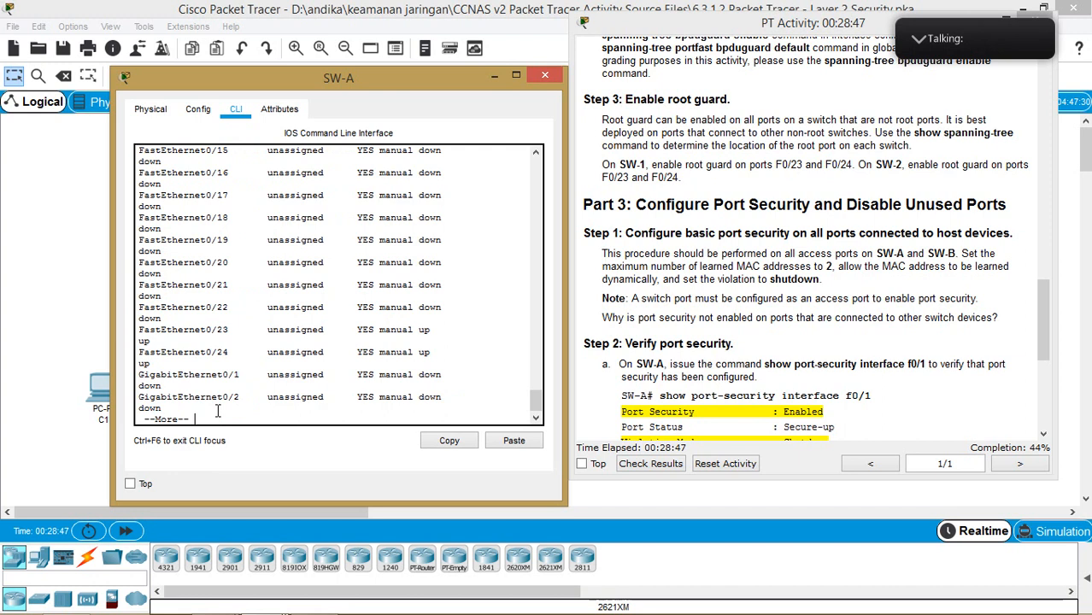
{"action": "scroll", "coordinate": [256, 323], "scroll_direction": "up", "scroll_amount": 12}
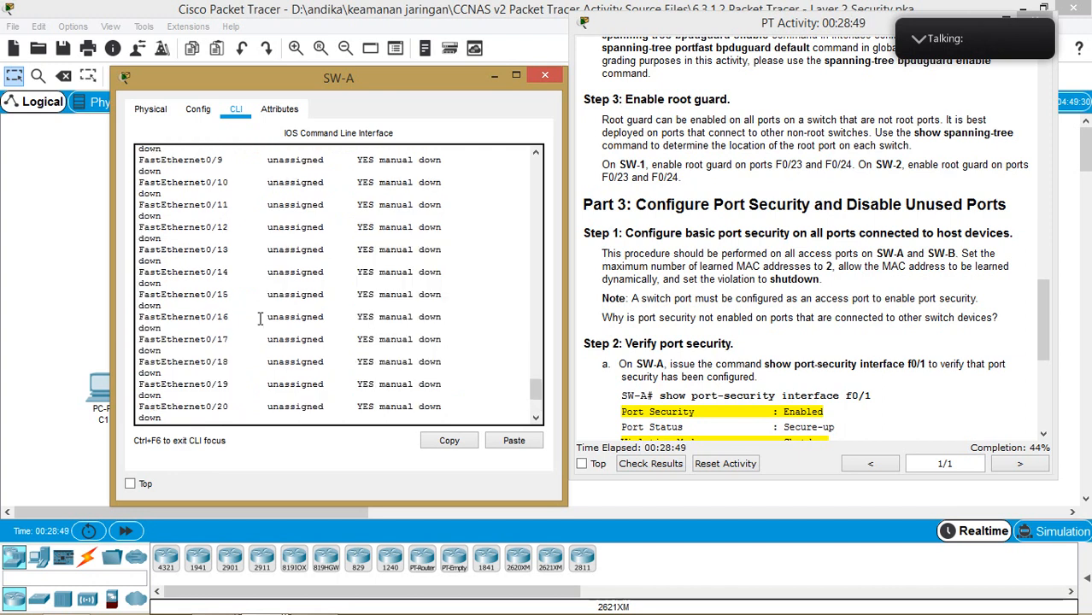
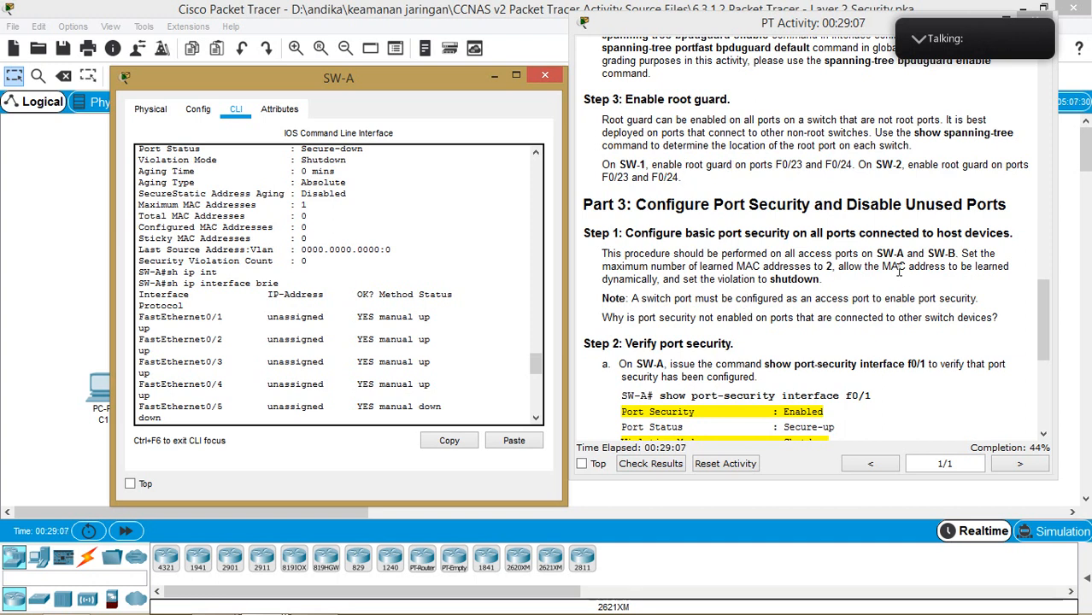
Check the learned MAC address limit in Part 3 Step 1 and page to the end of SW-A's interface list.
{"action": "double_click", "coordinate": [826, 266]}
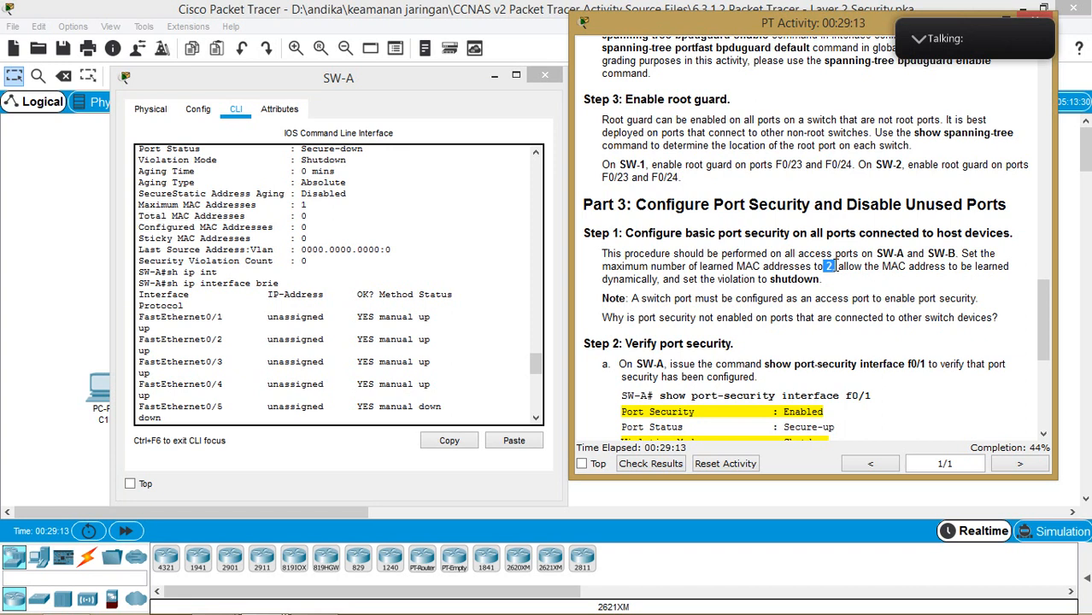
{"action": "scroll", "coordinate": [427, 390], "scroll_direction": "down", "scroll_amount": 3}
{"action": "scroll", "coordinate": [427, 390], "scroll_direction": "down", "scroll_amount": 10}
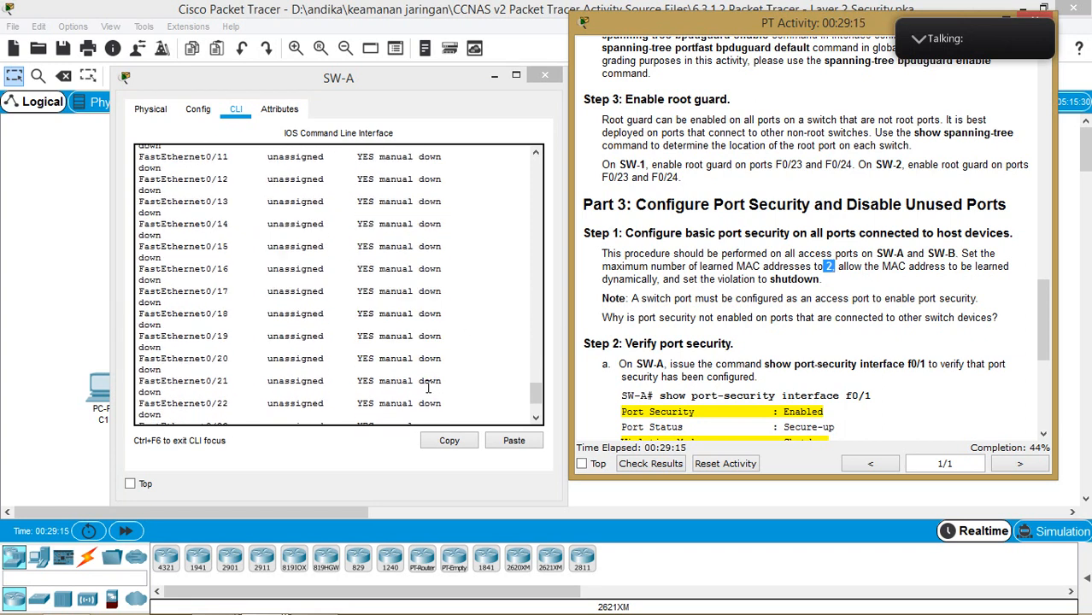
{"action": "left_click", "coordinate": [428, 415]}
{"action": "key", "text": "space"}
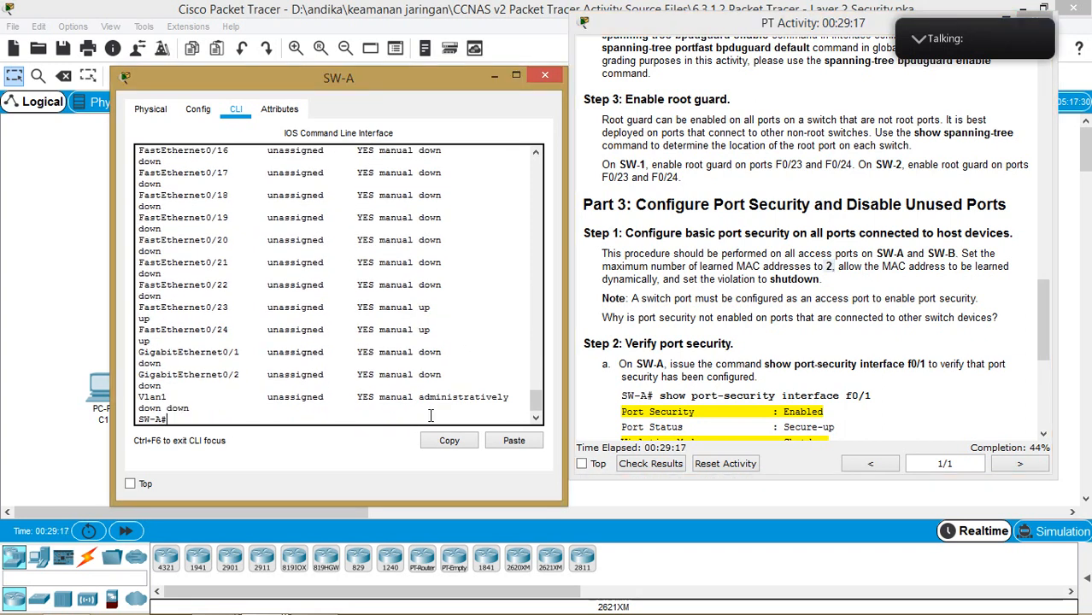
Enter global configuration mode on SW-A and open the interface range fa0/1-22 for configuration.
{"action": "type", "text": "conf t"}
{"action": "key", "text": "Return"}
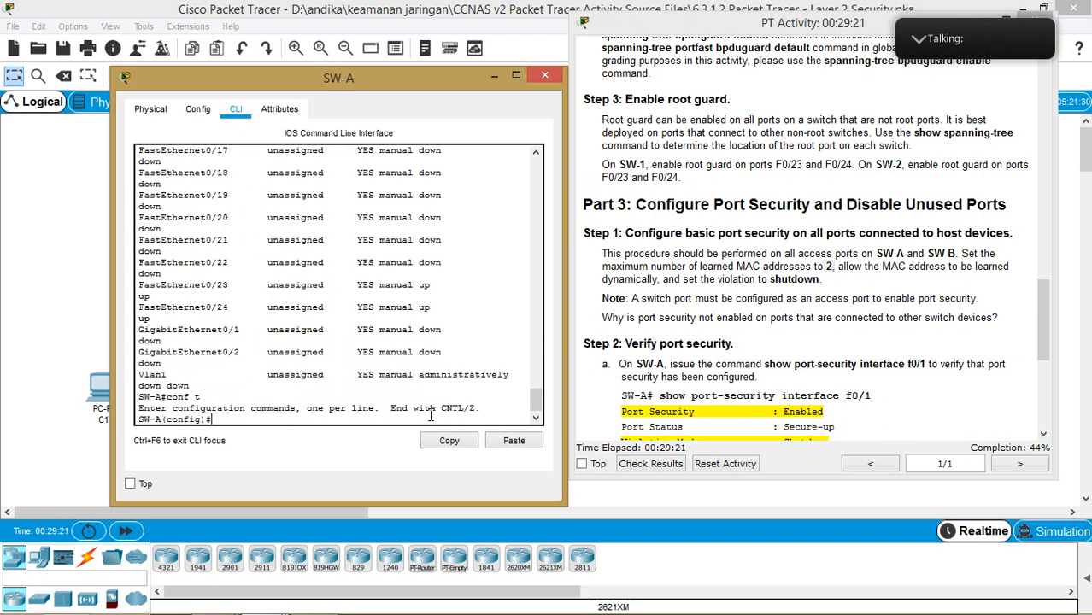
{"action": "type", "text": "int"}
{"action": "key", "text": "Tab"}
{"action": "type", "text": "ra"}
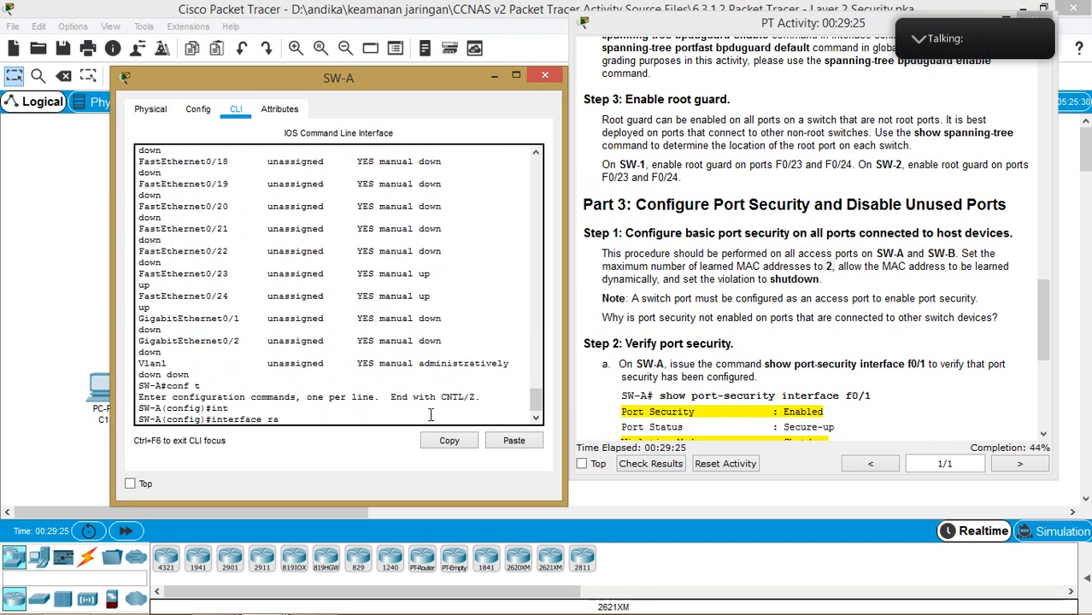
{"action": "key", "text": "Tab"}
{"action": "type", "text": "fa"}
{"action": "type", "text": "0/"}
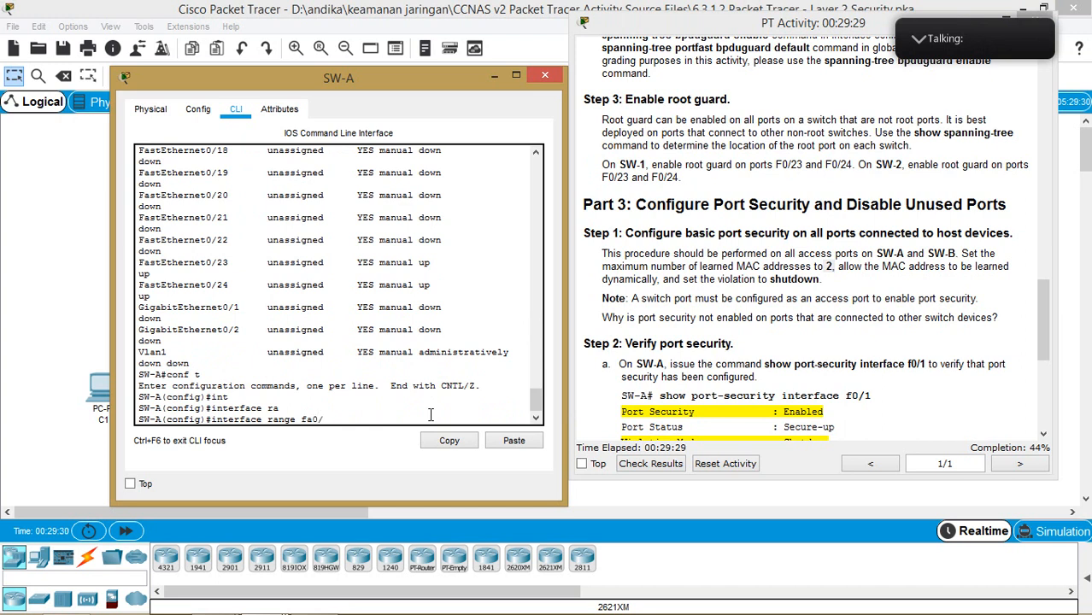
{"action": "type", "text": "1-22"}
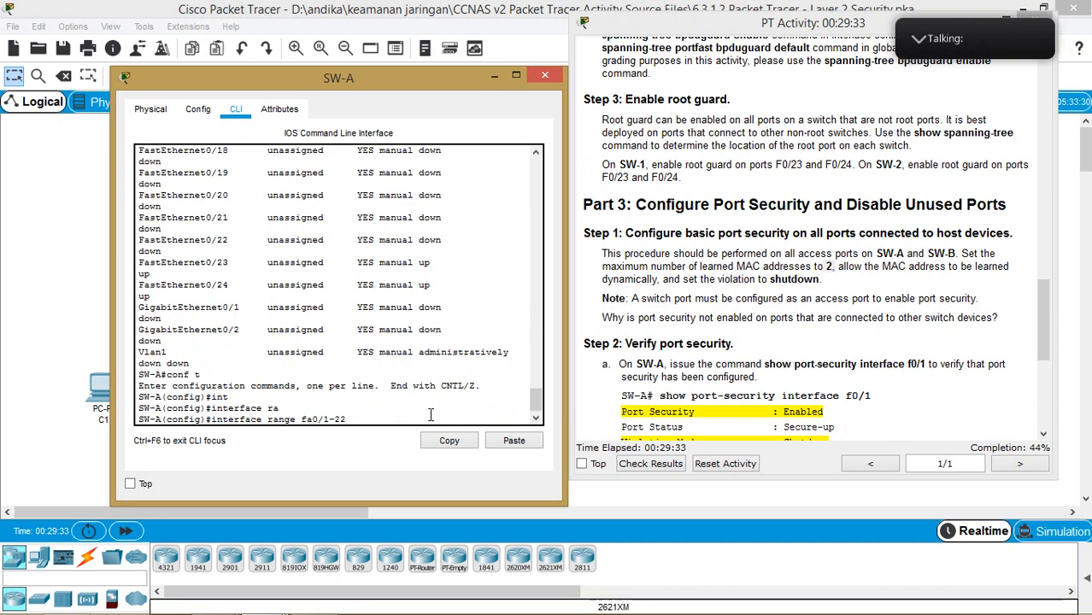
{"action": "key", "text": "Return"}
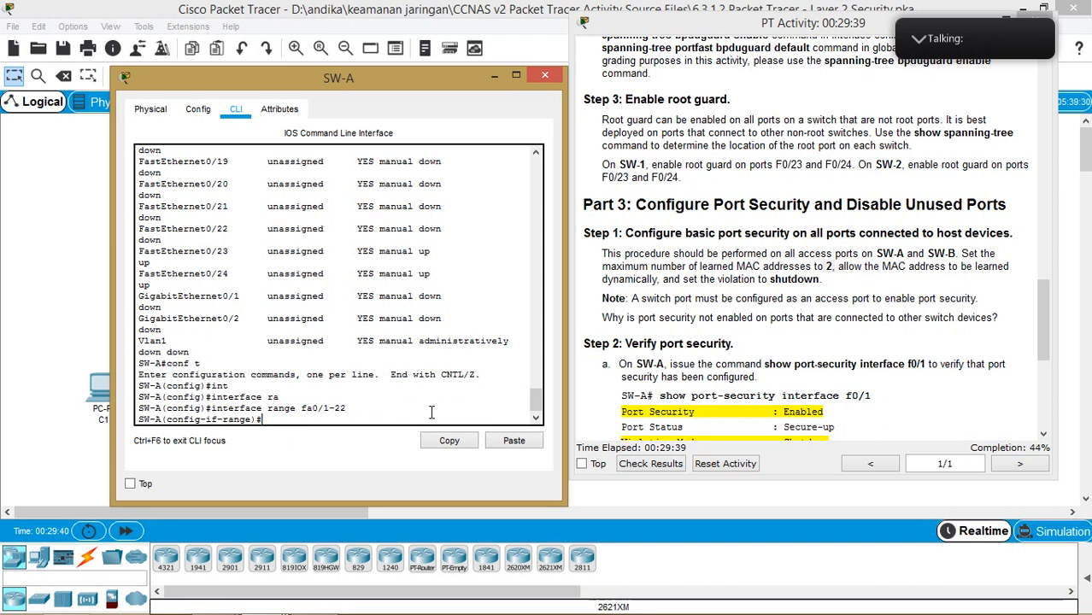
List the switchport mode options and set SW-A's ports fa0/1-22 to access with switchport mode access.
{"action": "type", "text": "swi"}
{"action": "key", "text": "Tab"}
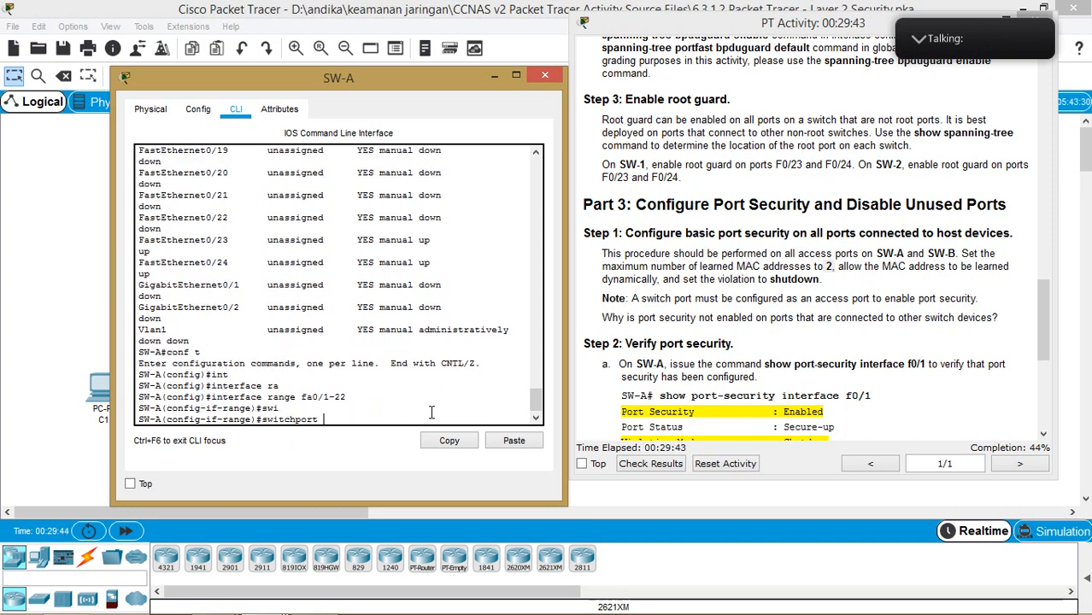
{"action": "type", "text": "a"}
{"action": "key", "text": "BackSpace"}
{"action": "type", "text": "mo"}
{"action": "key", "text": "Tab"}
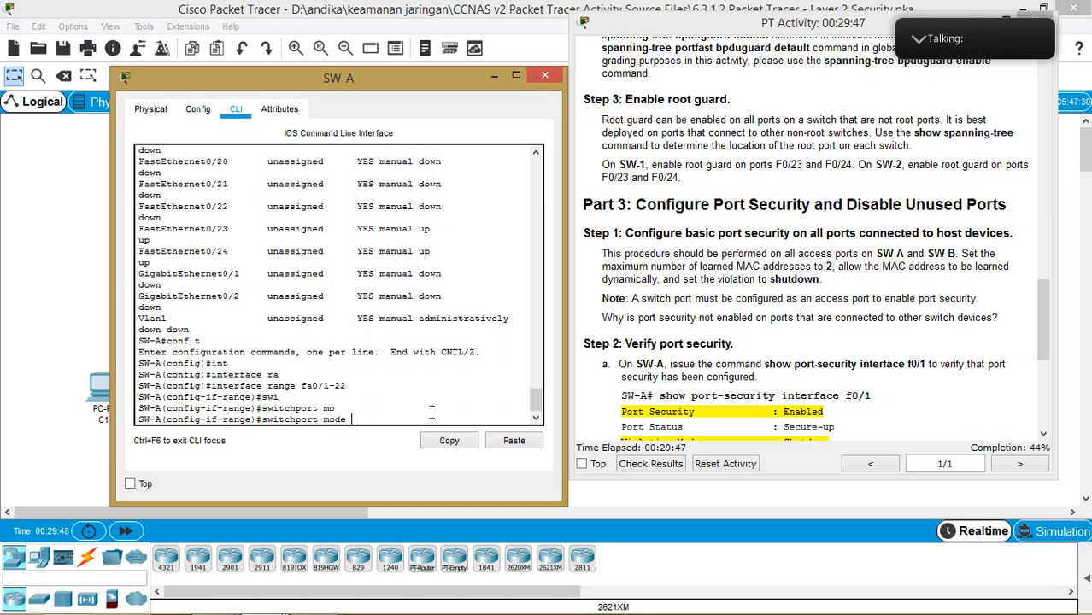
{"action": "type", "text": "?"}
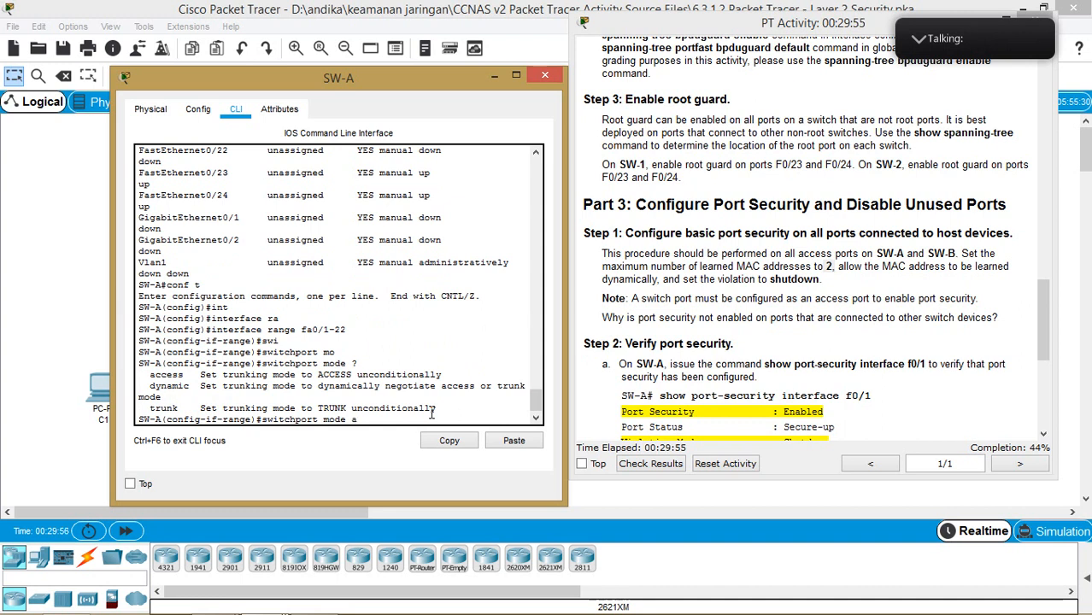
{"action": "key", "text": "Tab"}
{"action": "key", "text": "Return"}
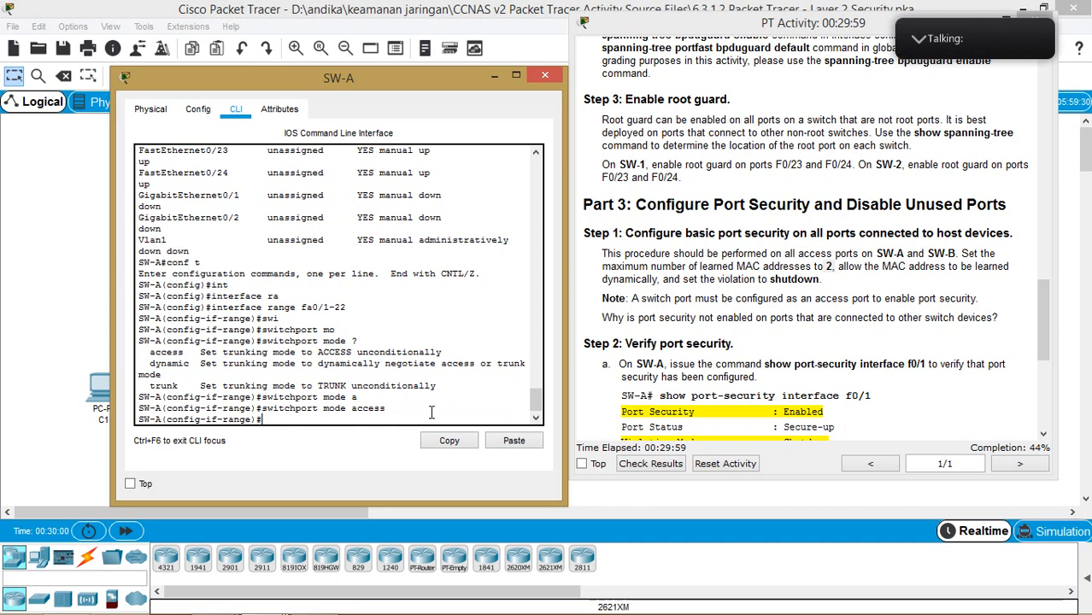
List the switchport options and enable port security on SW-A's fa0/1-22 range with switchport port-security.
{"action": "type", "text": "sw"}
{"action": "key", "text": "Tab"}
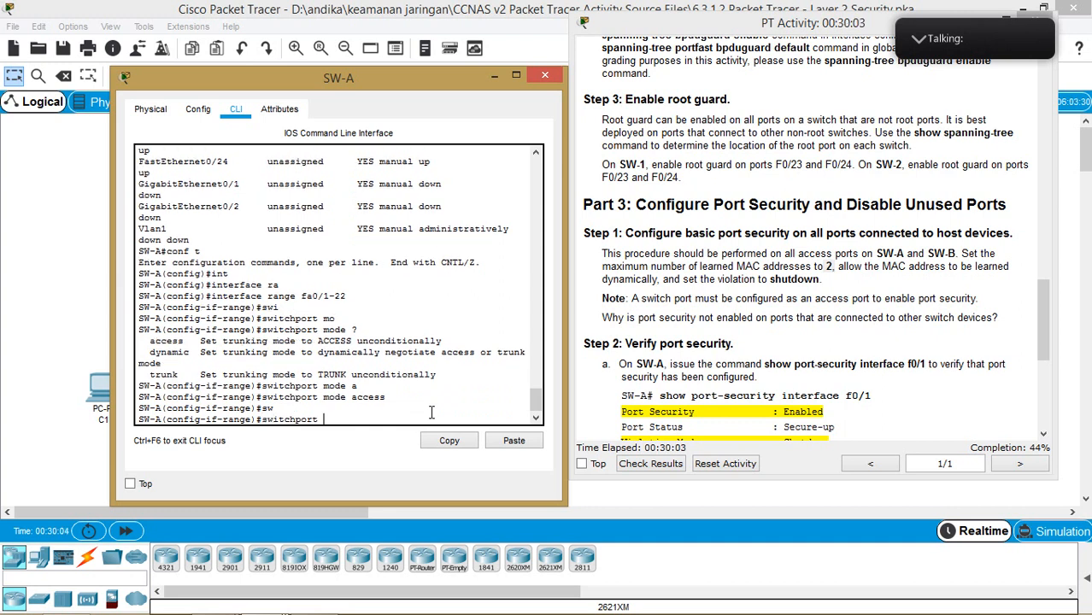
{"action": "type", "text": "?"}
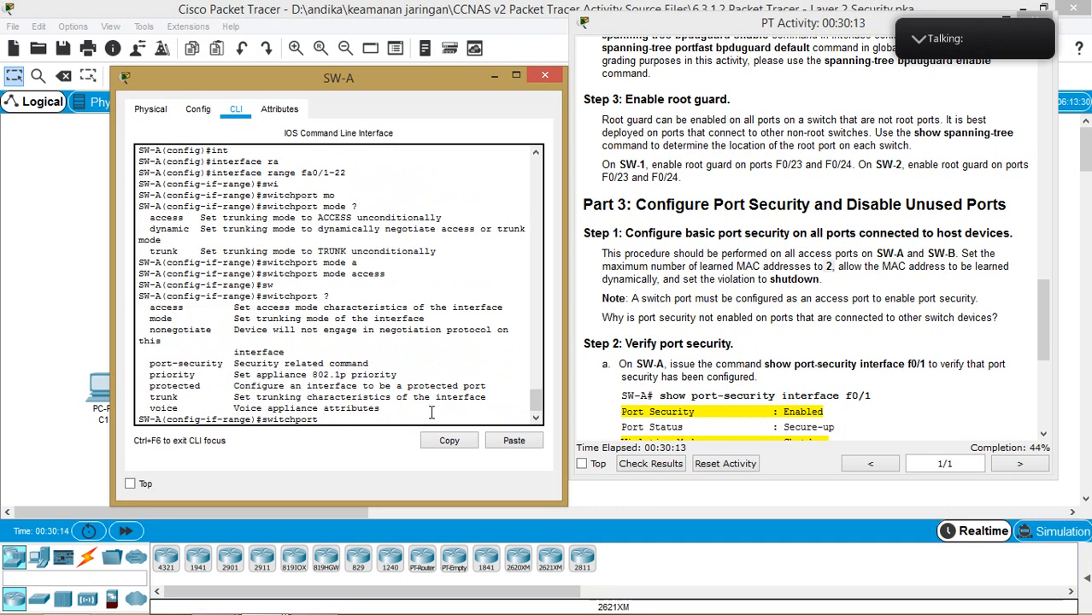
{"action": "type", "text": "po"}
{"action": "key", "text": "Tab"}
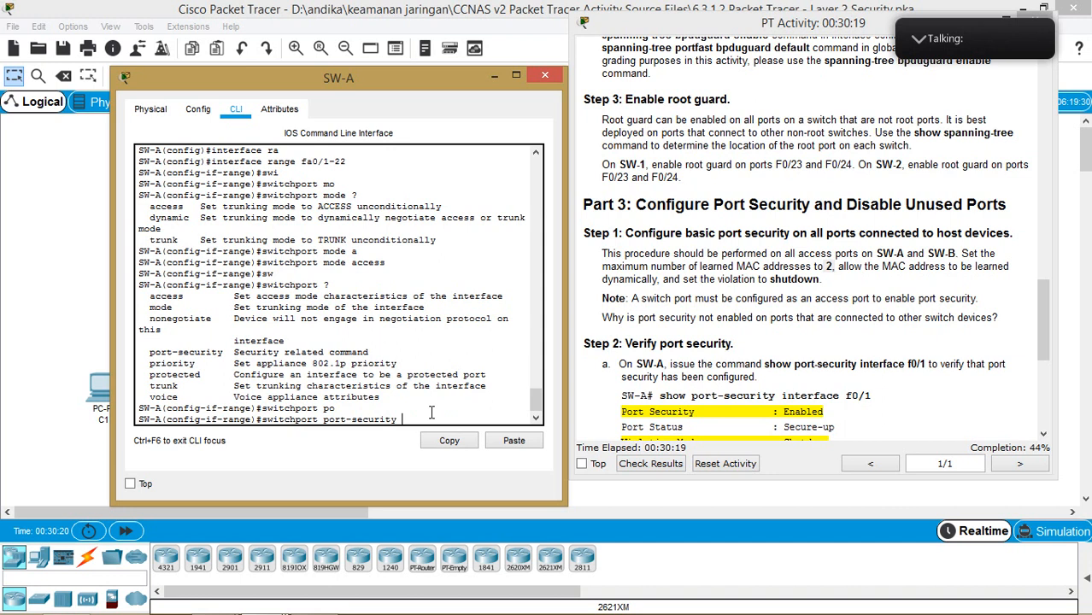
{"action": "key", "text": "Return"}
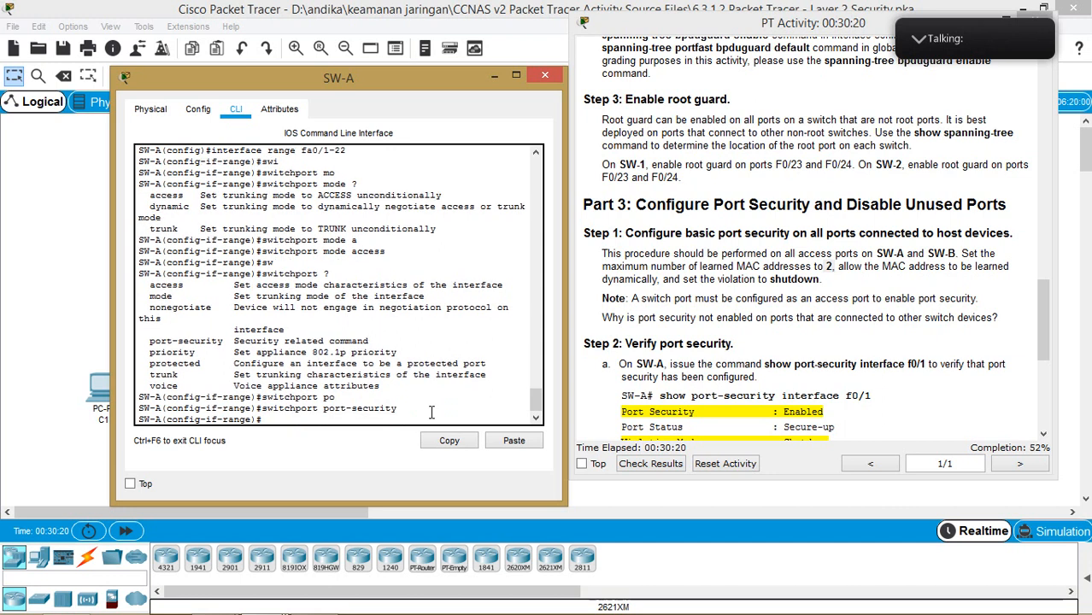
Limit the learned MAC addresses on SW-A's fa0/1-22 range with switchport port-security maximum 2.
{"action": "left_click", "coordinate": [833, 270]}
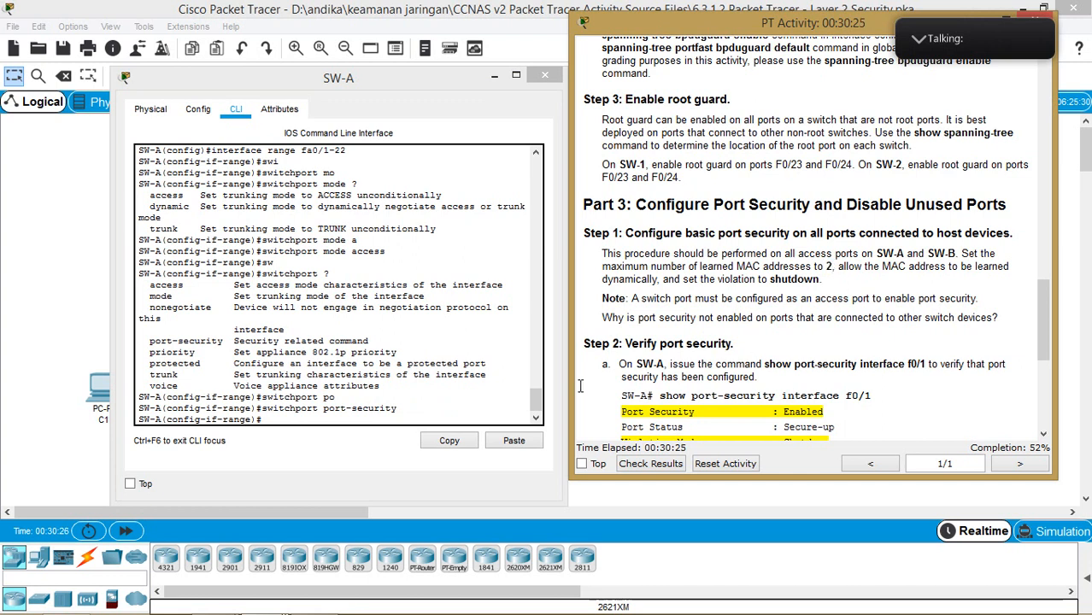
{"action": "left_click", "coordinate": [487, 418]}
{"action": "key", "text": "Up"}
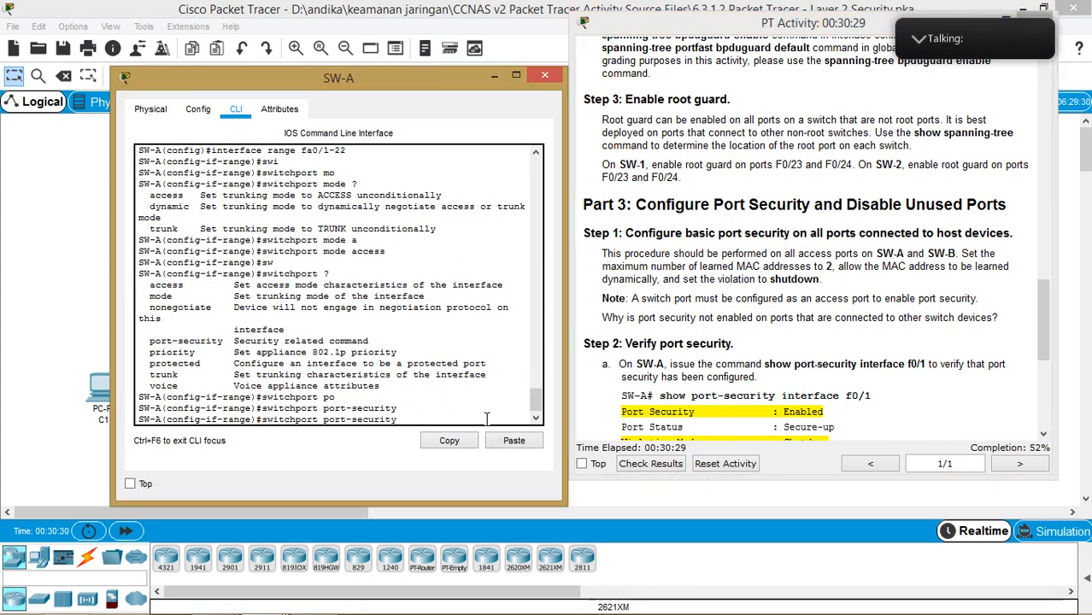
{"action": "type", "text": "?"}
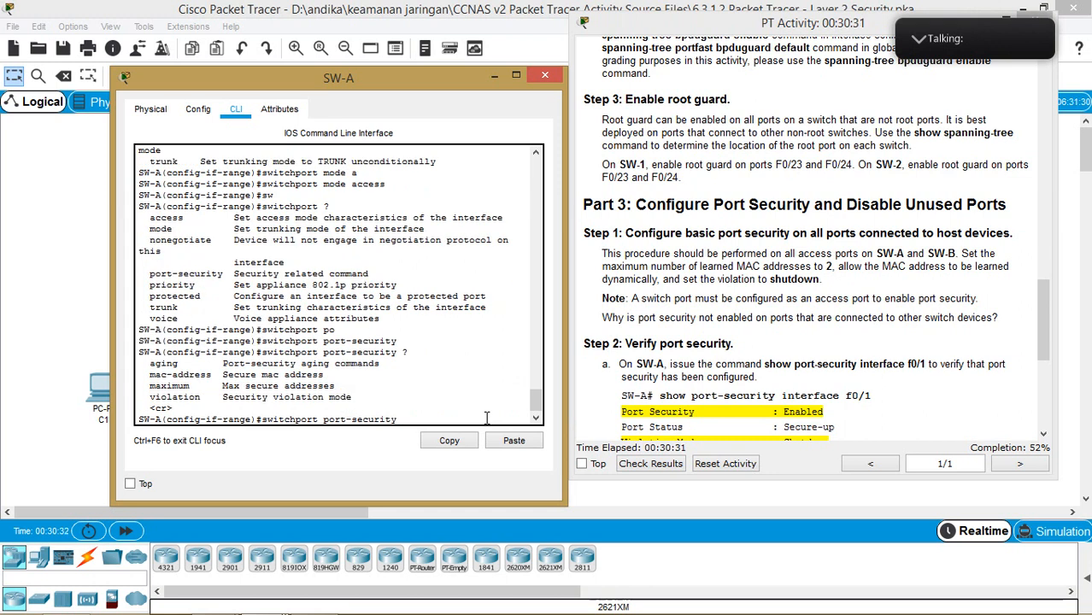
{"action": "type", "text": "ma"}
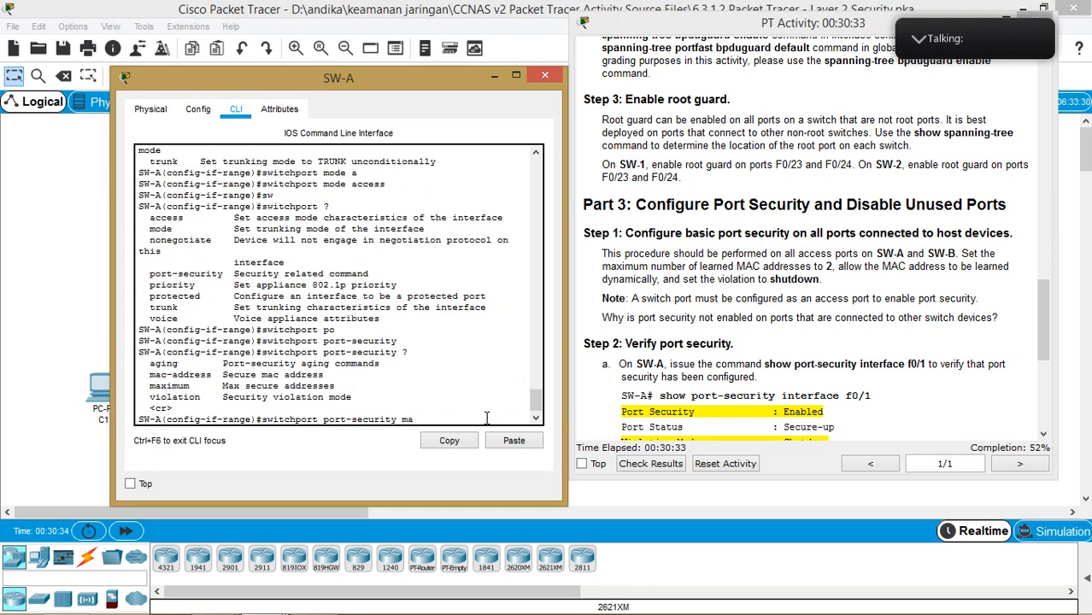
{"action": "key", "text": "Tab"}
{"action": "type", "text": "x"}
{"action": "key", "text": "Tab"}
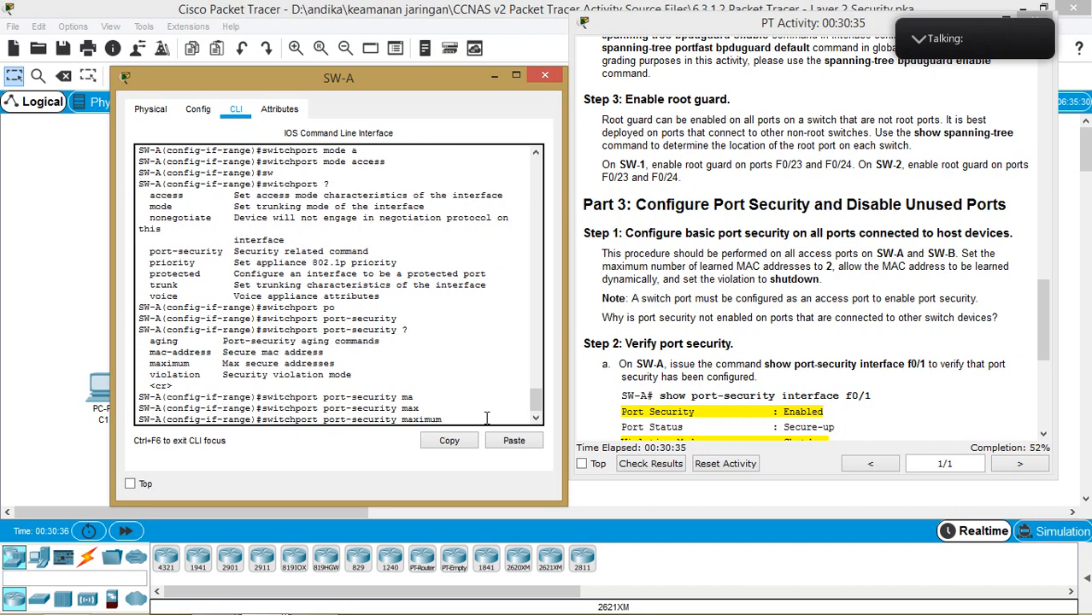
{"action": "type", "text": "?"}
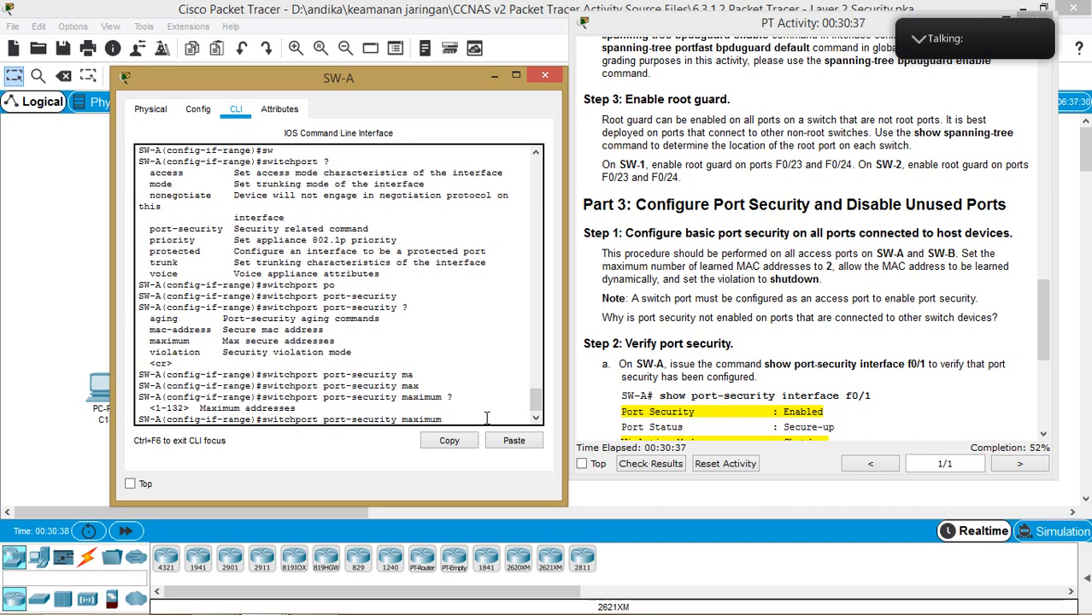
{"action": "type", "text": "2"}
{"action": "key", "text": "Return"}
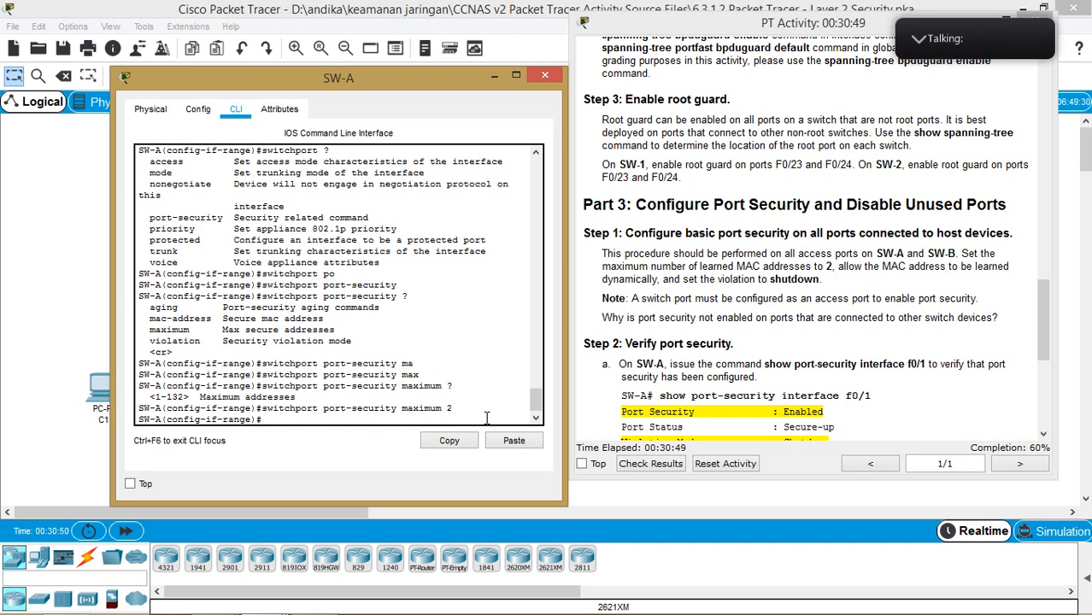
Set the violation mode on SW-A's fa0/1-22 range with switchport port-security violation shutdown.
{"action": "key", "text": "Up"}
{"action": "key", "text": "BackSpace"}
{"action": "key", "text": "BackSpace"}
{"action": "key", "text": "BackSpace"}
{"action": "key", "text": "BackSpace"}
{"action": "key", "text": "BackSpace"}
{"action": "key", "text": "BackSpace"}
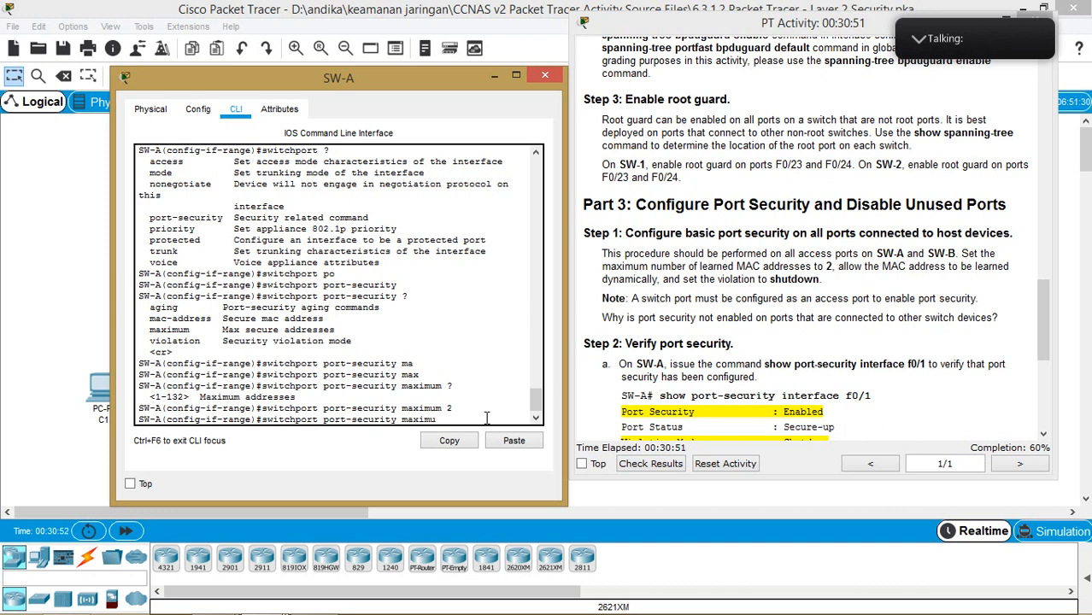
{"action": "type", "text": "?"}
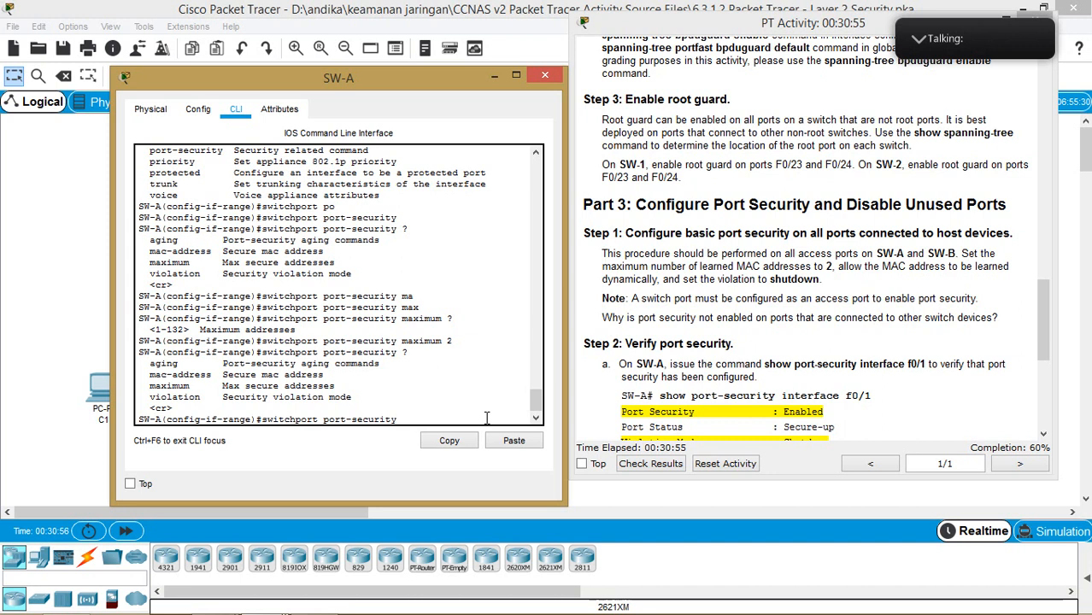
{"action": "type", "text": "viol"}
{"action": "key", "text": "Tab"}
{"action": "type", "text": "?"}
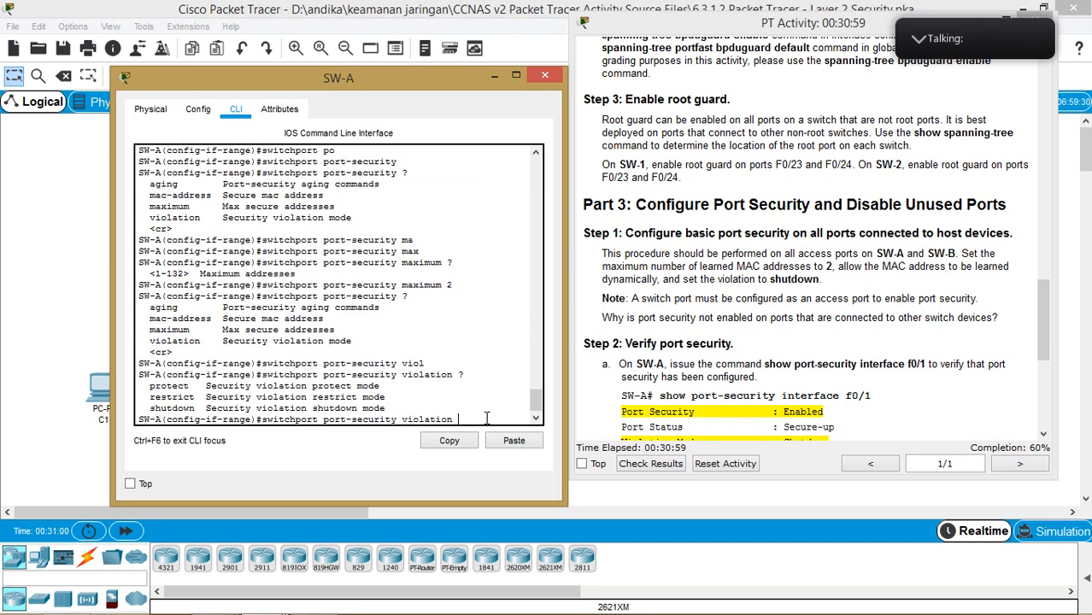
{"action": "type", "text": "shu"}
{"action": "key", "text": "Tab"}
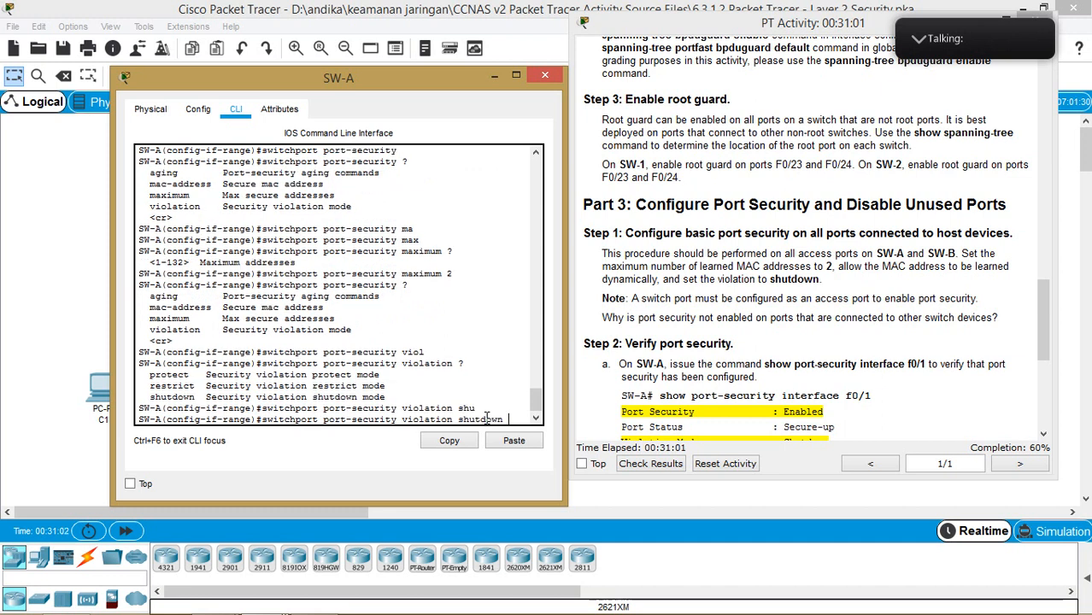
{"action": "key", "text": "Return"}
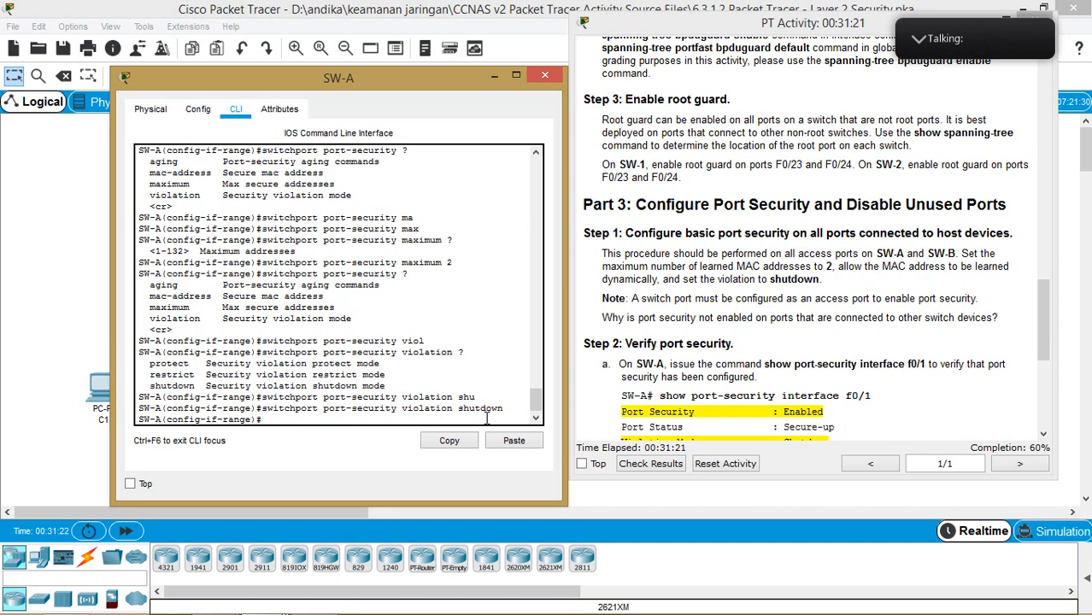
Compare the commands entered on SW-A with the instruction note about access ports and enabling port security.
{"action": "left_click_drag", "start_coordinate": [628, 298], "coordinate": [849, 299]}
{"action": "left_click", "coordinate": [804, 300]}
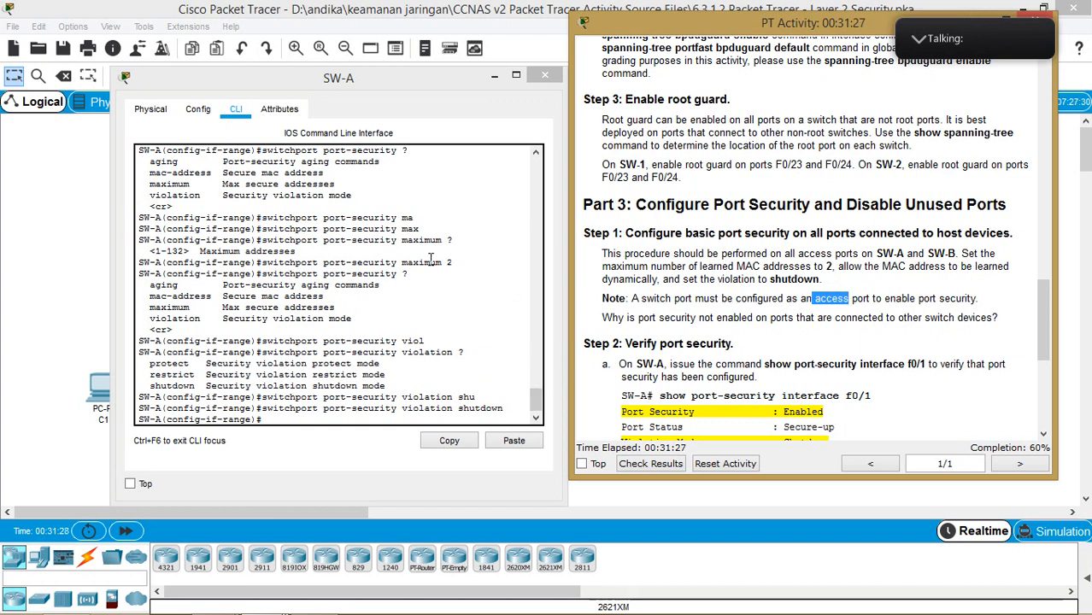
{"action": "scroll", "coordinate": [430, 259], "scroll_direction": "up", "scroll_amount": 4}
{"action": "scroll", "coordinate": [429, 259], "scroll_direction": "down", "scroll_amount": 4}
{"action": "left_click_drag", "start_coordinate": [882, 299], "coordinate": [975, 299]}
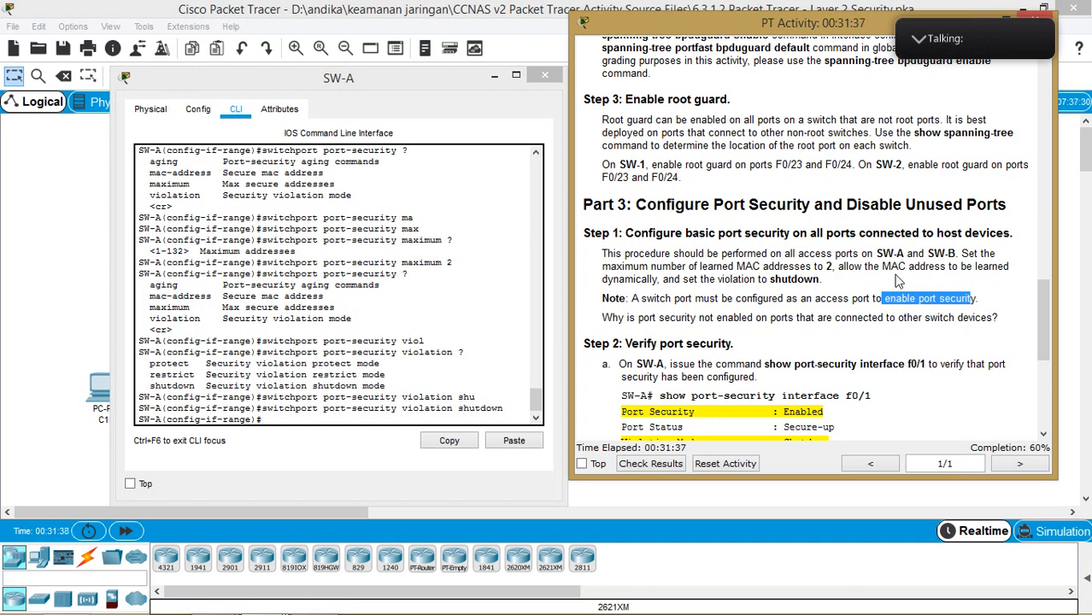
Check the instruction on learning MAC addresses dynamically and list the switchport port-security options on SW-A's fa0/1-22 range.
{"action": "left_click_drag", "start_coordinate": [839, 267], "coordinate": [662, 283]}
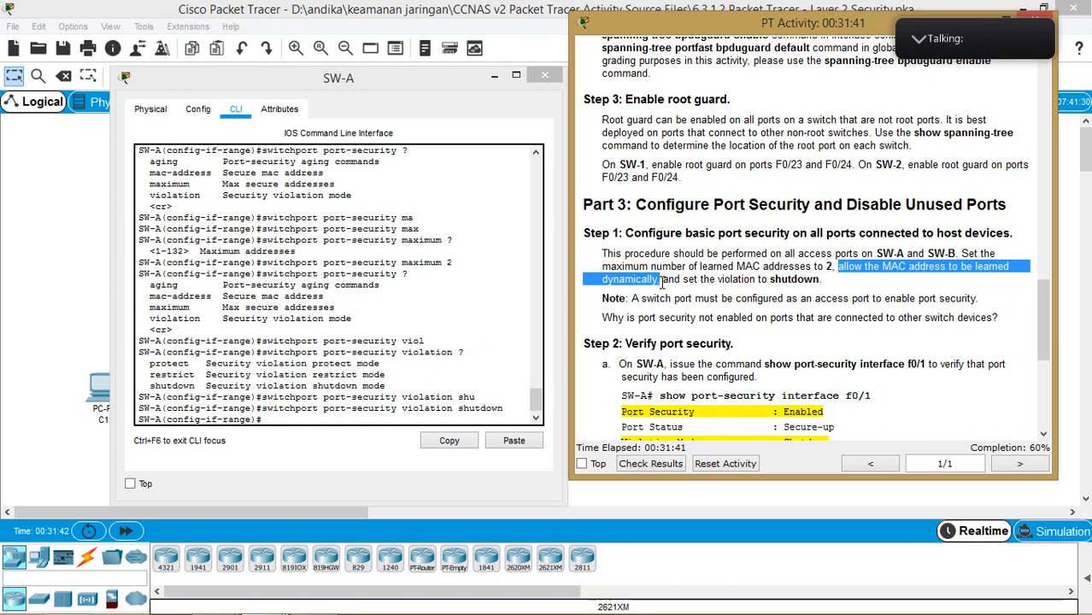
{"action": "left_click", "coordinate": [431, 434]}
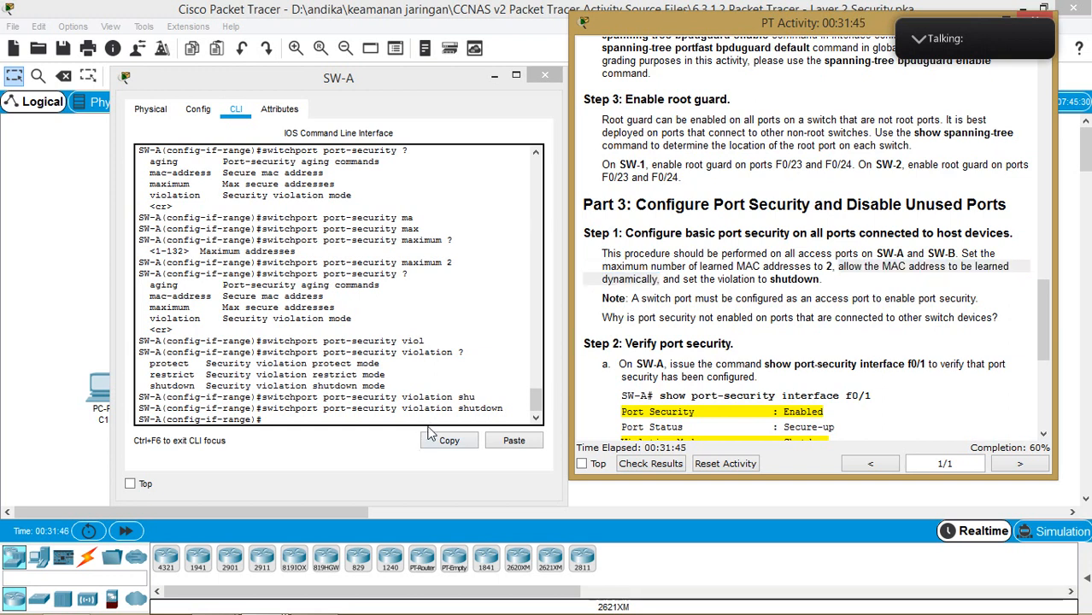
{"action": "left_click_drag", "start_coordinate": [323, 409], "coordinate": [324, 427]}
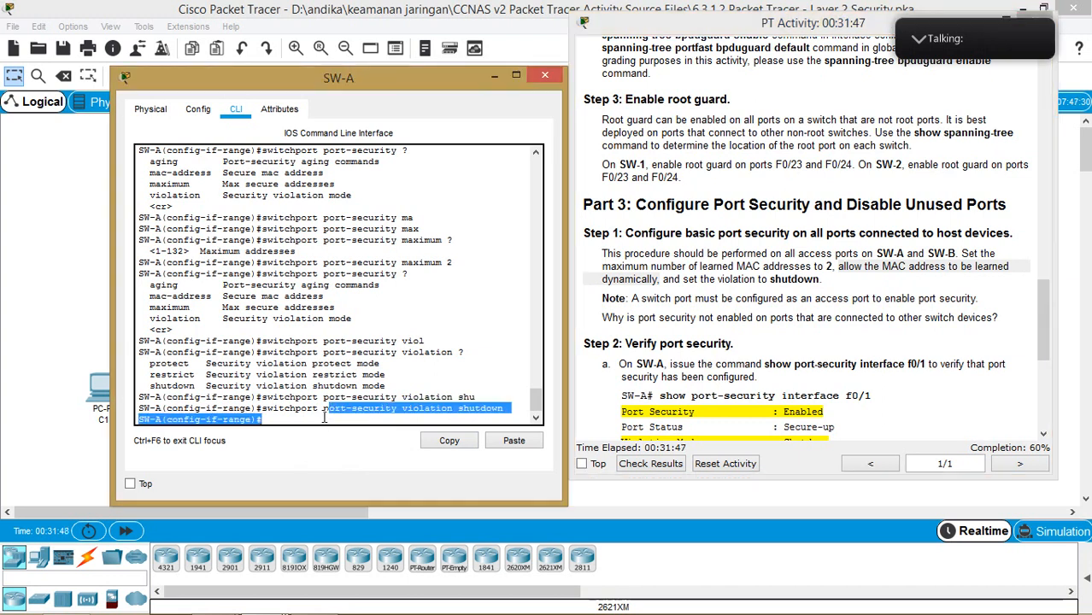
{"action": "left_click", "coordinate": [325, 417]}
{"action": "type", "text": "swi"}
{"action": "key", "text": "Tab"}
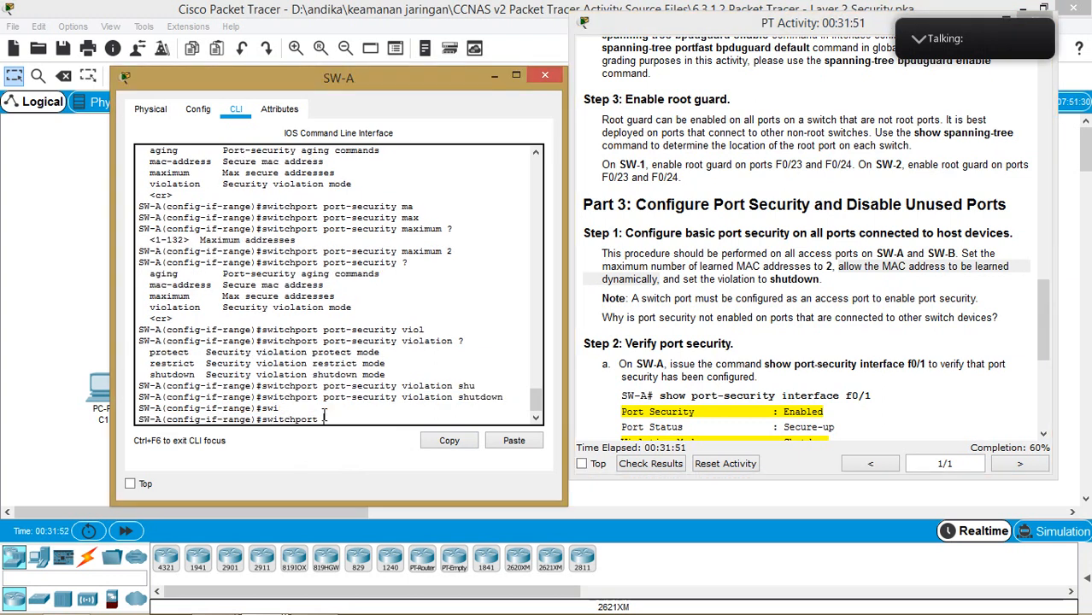
{"action": "type", "text": "po"}
{"action": "key", "text": "Tab"}
{"action": "type", "text": "?"}
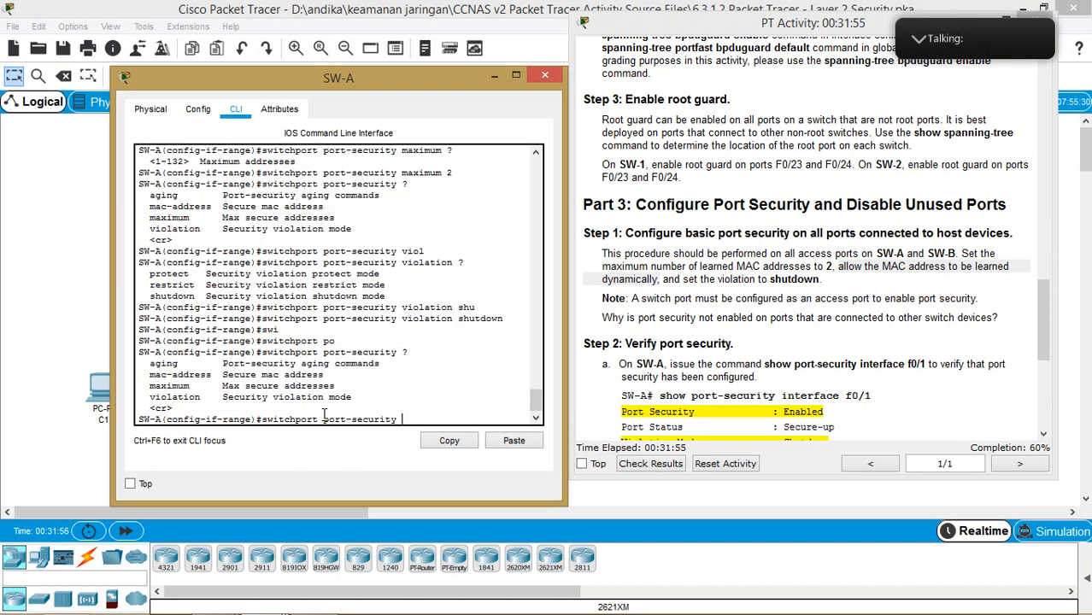
{"action": "left_click_drag", "start_coordinate": [324, 374], "coordinate": [150, 378]}
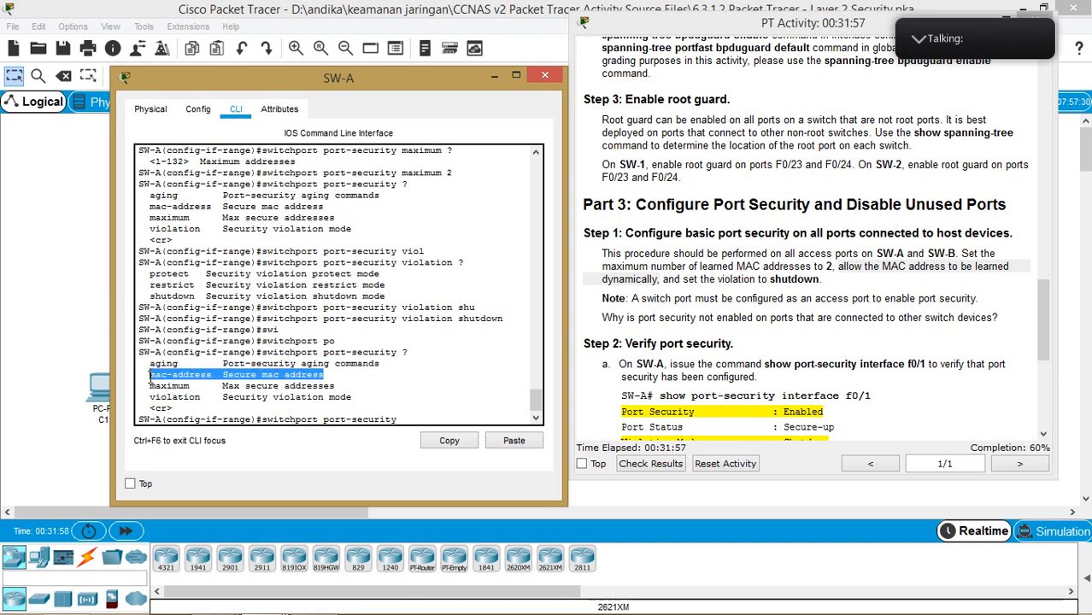
List the port-security mac-address options and enable sticky learning on SW-A's fa0/1-22 range with switchport port-security mac-address sticky.
{"action": "type", "text": "ma"}
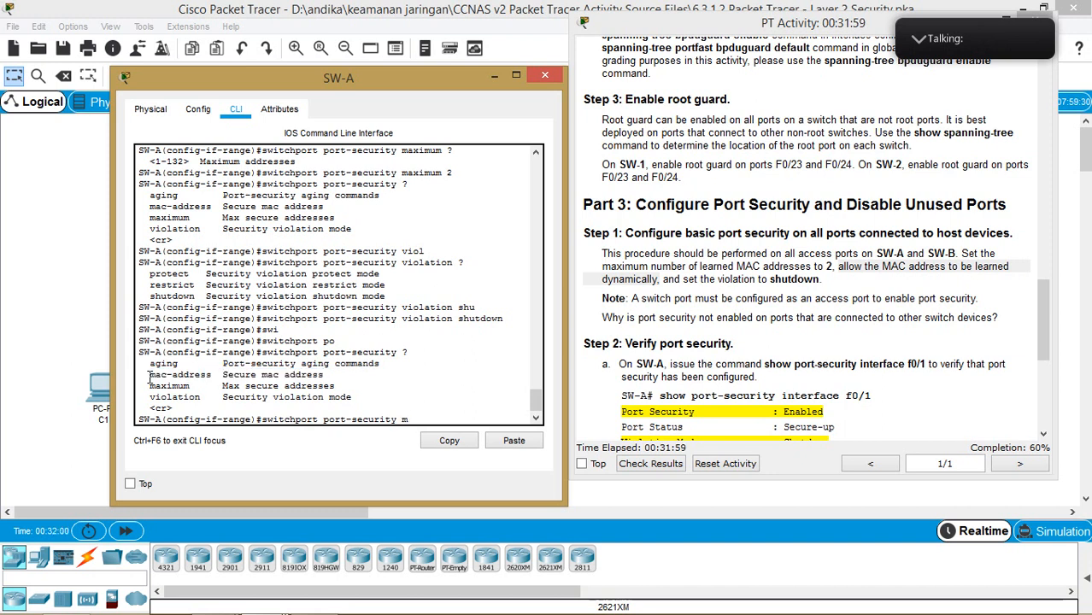
{"action": "key", "text": "Tab"}
{"action": "type", "text": "c"}
{"action": "key", "text": "Tab"}
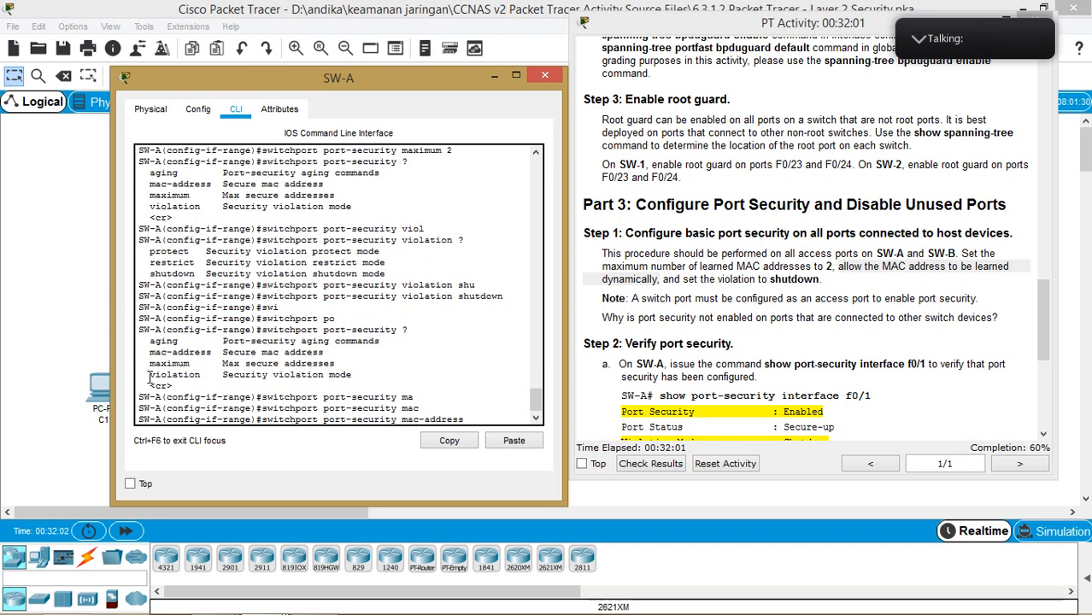
{"action": "type", "text": "?"}
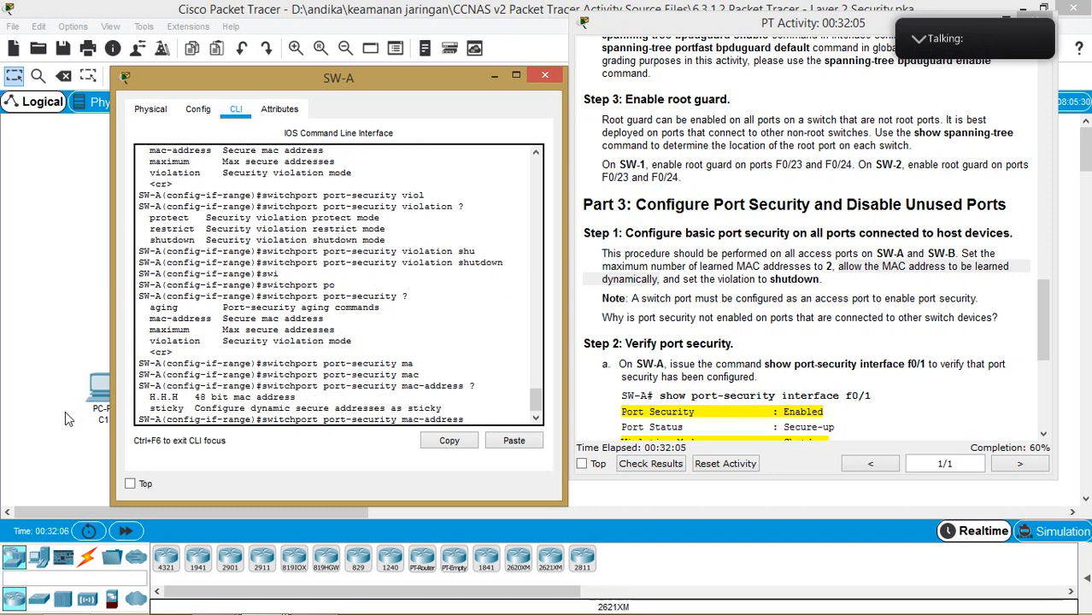
{"action": "left_click", "coordinate": [988, 255]}
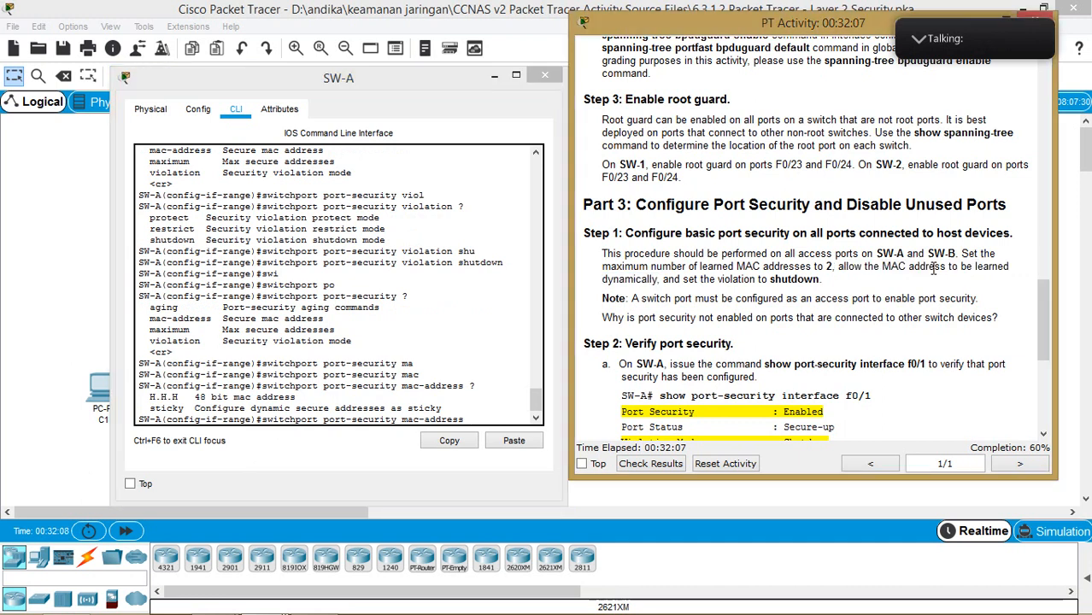
{"action": "left_click_drag", "start_coordinate": [839, 267], "coordinate": [716, 279]}
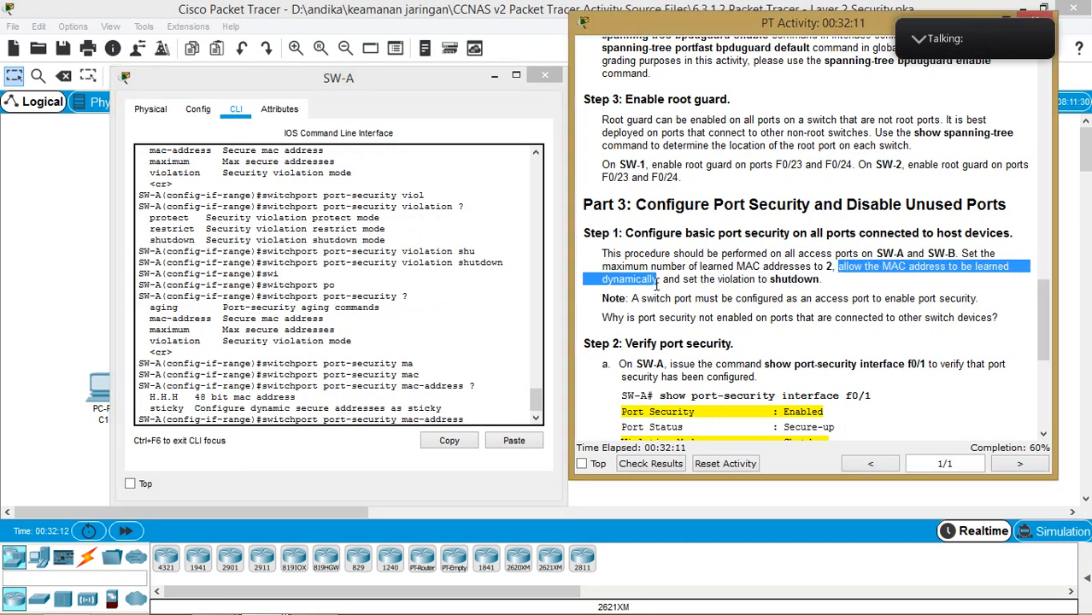
{"action": "left_click", "coordinate": [489, 420]}
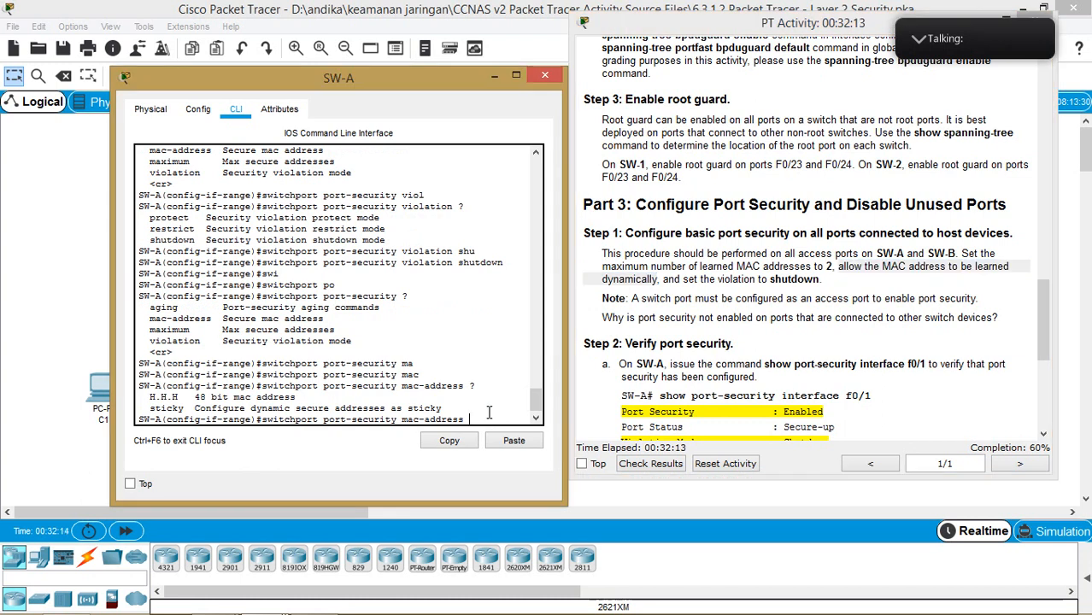
{"action": "type", "text": "st"}
{"action": "key", "text": "Tab"}
{"action": "key", "text": "Return"}
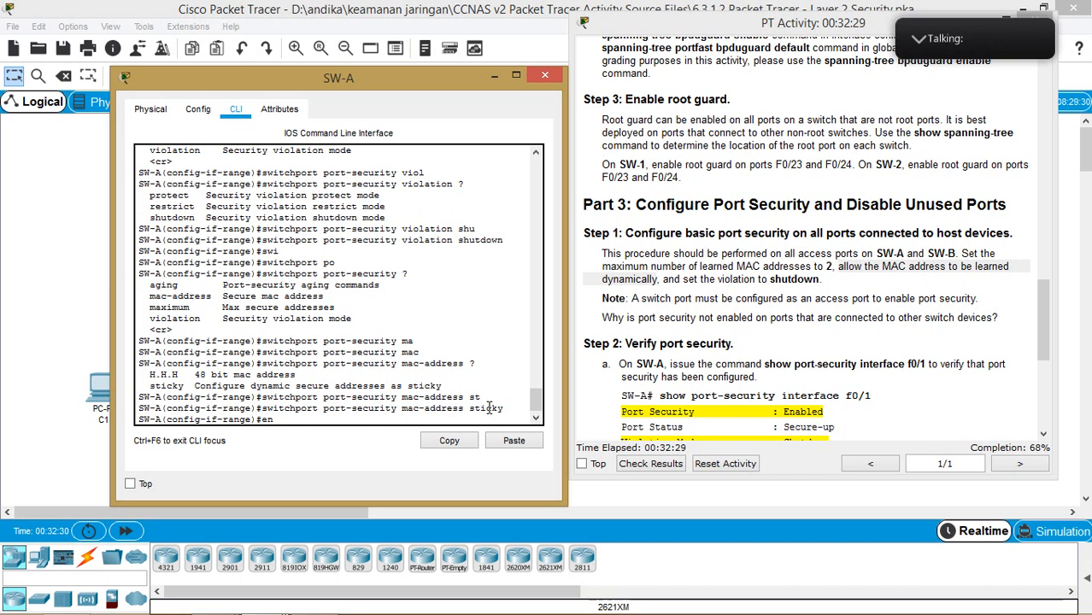
Leave configuration mode on SW-A and display the port security of f0/1 with sh port-security interface f0/1.
{"action": "type", "text": "d"}
{"action": "key", "text": "Return"}
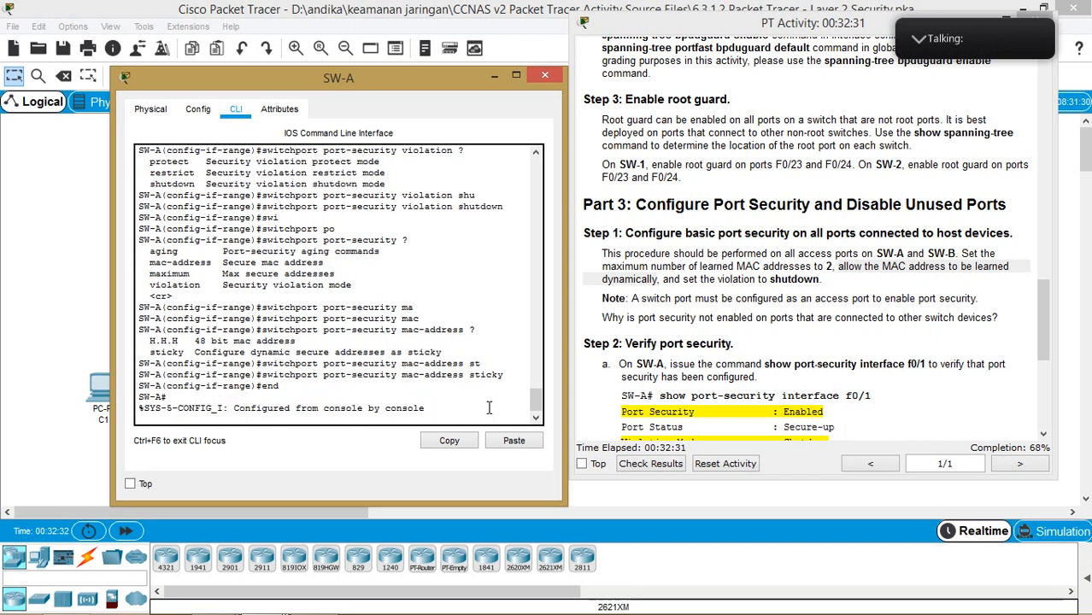
{"action": "key", "text": "Return"}
{"action": "type", "text": "s"}
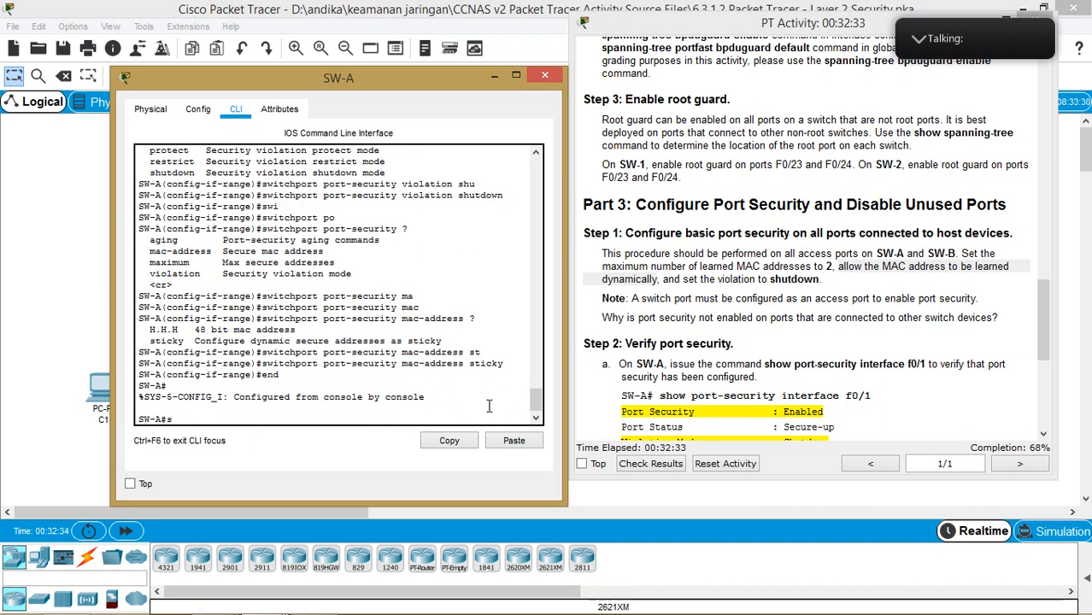
{"action": "type", "text": "h po"}
{"action": "key", "text": "Tab"}
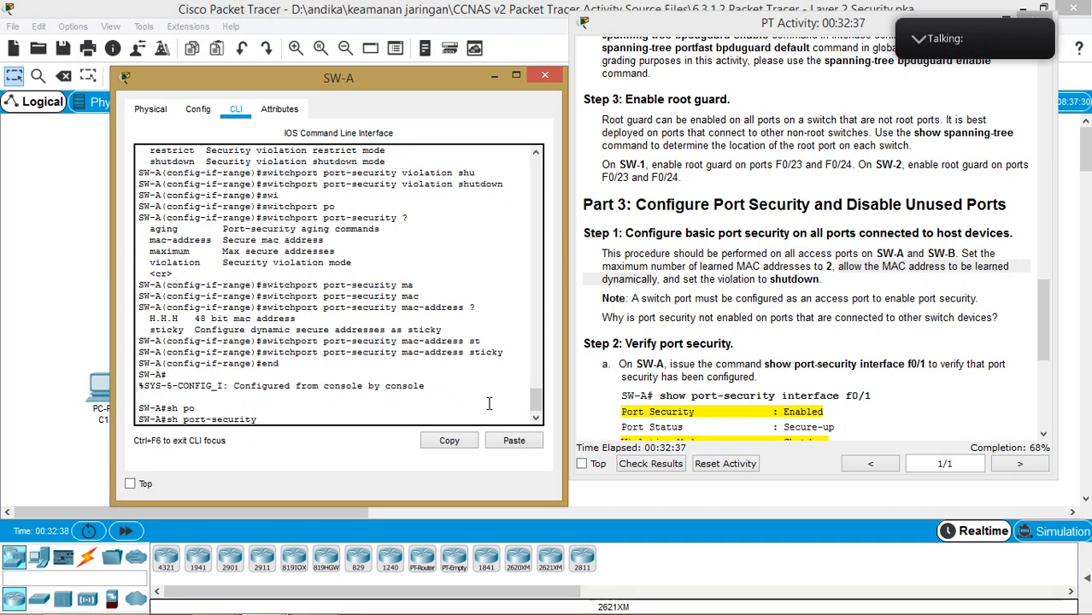
{"action": "type", "text": "in"}
{"action": "key", "text": "Tab"}
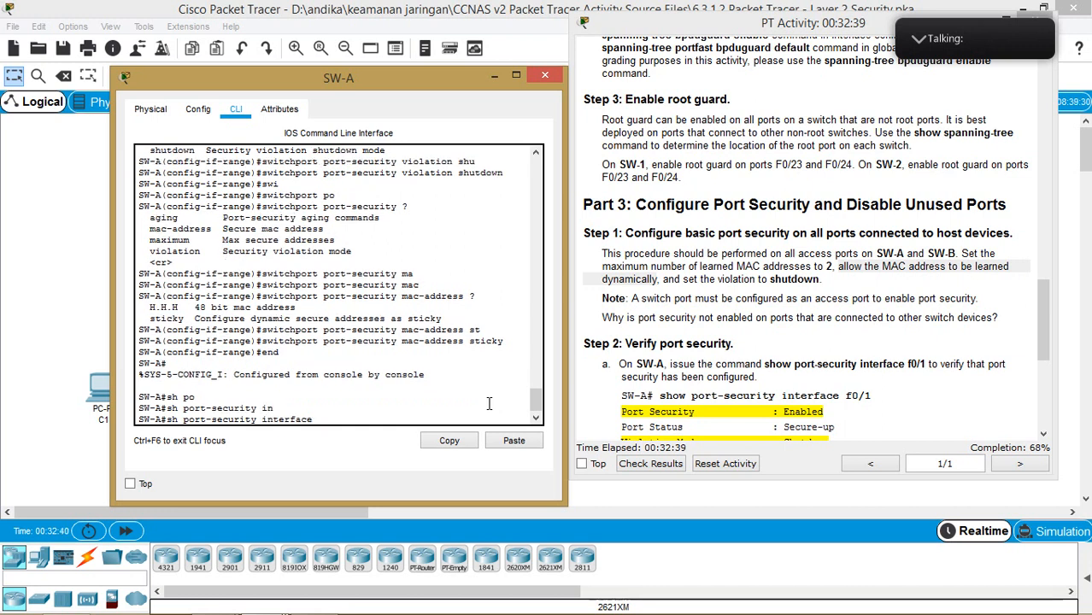
{"action": "type", "text": "f"}
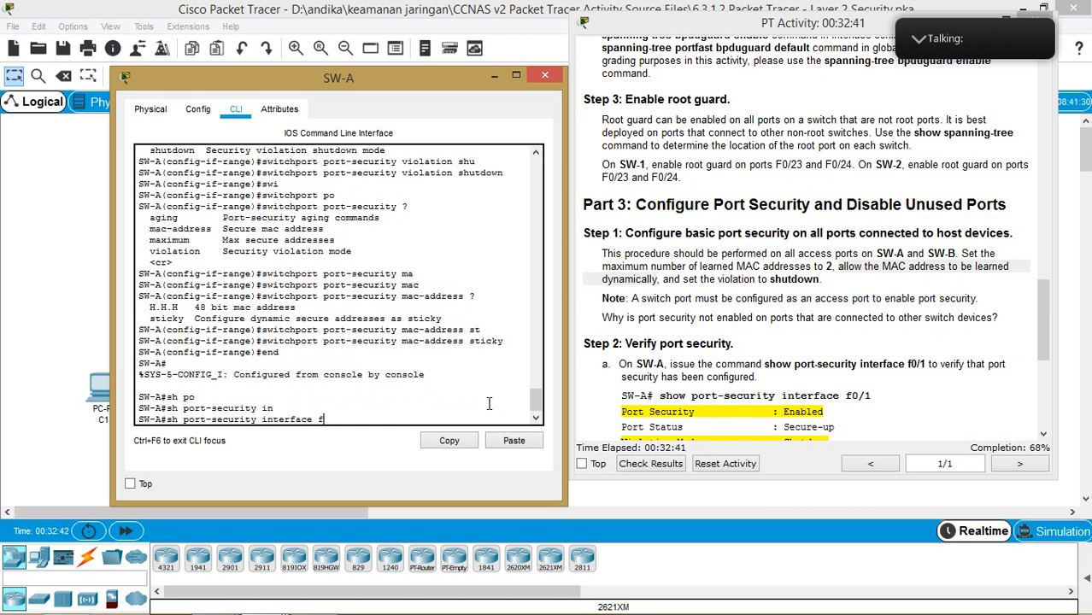
{"action": "type", "text": "0/1"}
{"action": "key", "text": "Return"}
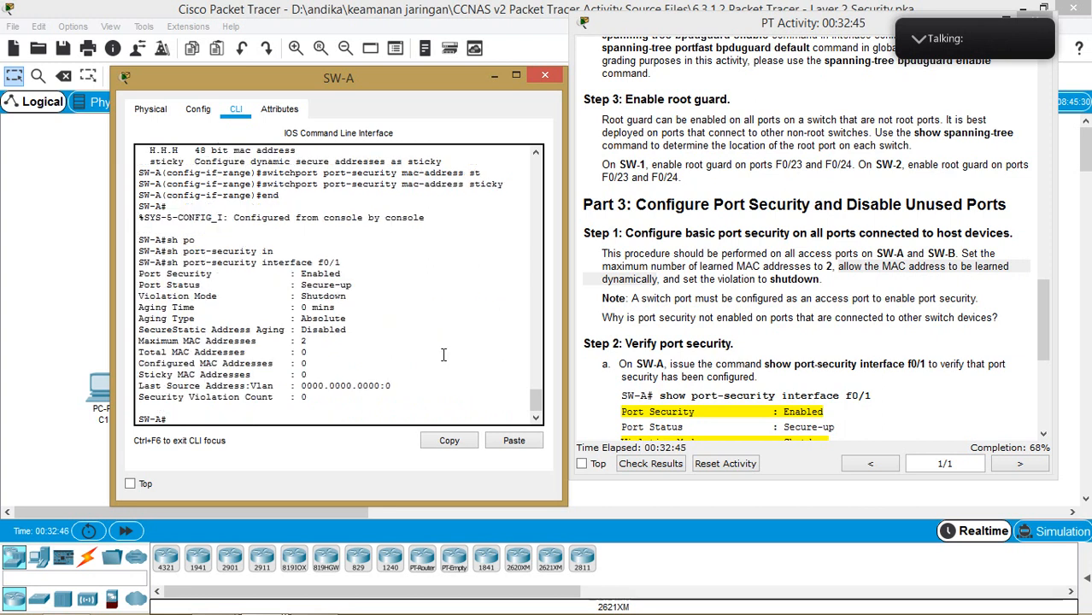
Compare SW-A's port security status, violation mode and maximum MAC addresses on f0/1 with the expected output in the Step 2 instructions.
{"action": "left_click_drag", "start_coordinate": [356, 293], "coordinate": [352, 283]}
{"action": "left_click", "coordinate": [357, 282]}
{"action": "double_click", "coordinate": [320, 273]}
{"action": "left_click", "coordinate": [366, 279]}
{"action": "left_click_drag", "start_coordinate": [347, 296], "coordinate": [296, 297]}
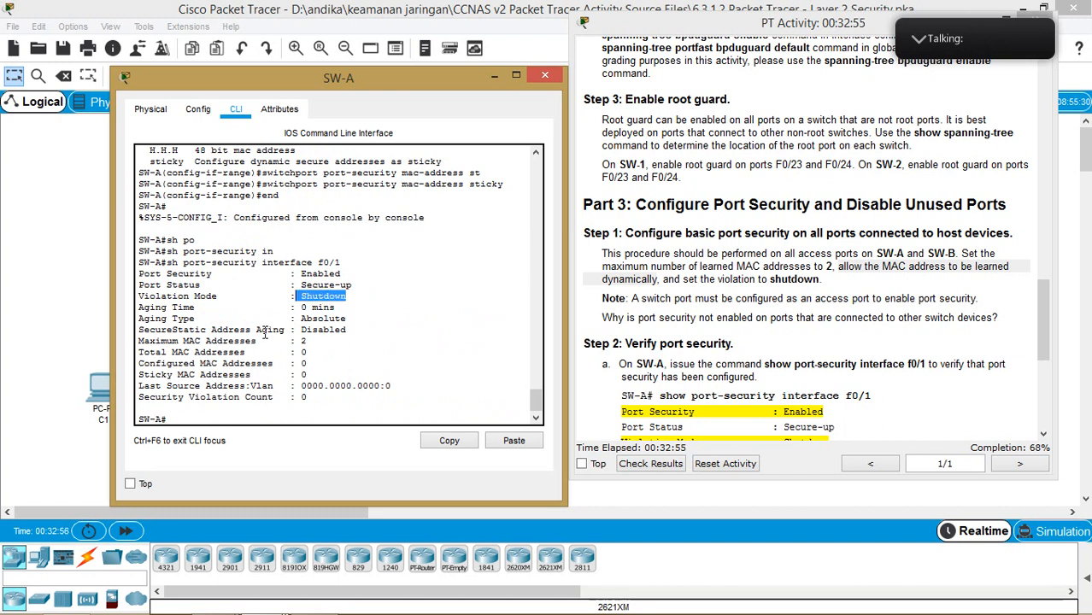
{"action": "left_click_drag", "start_coordinate": [313, 342], "coordinate": [298, 342]}
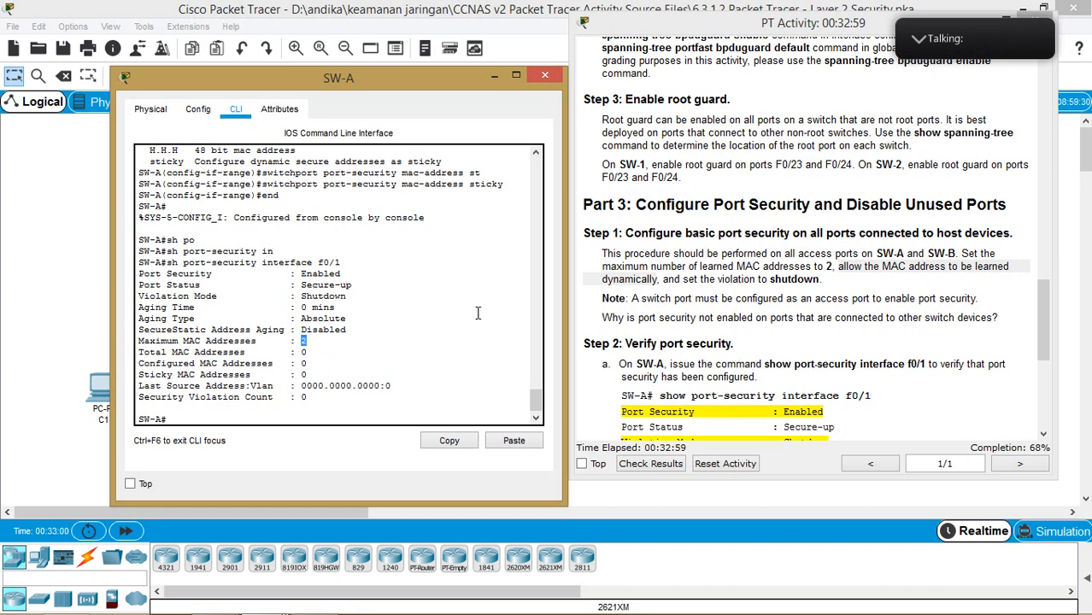
{"action": "scroll", "coordinate": [729, 293], "scroll_direction": "down", "scroll_amount": 3}
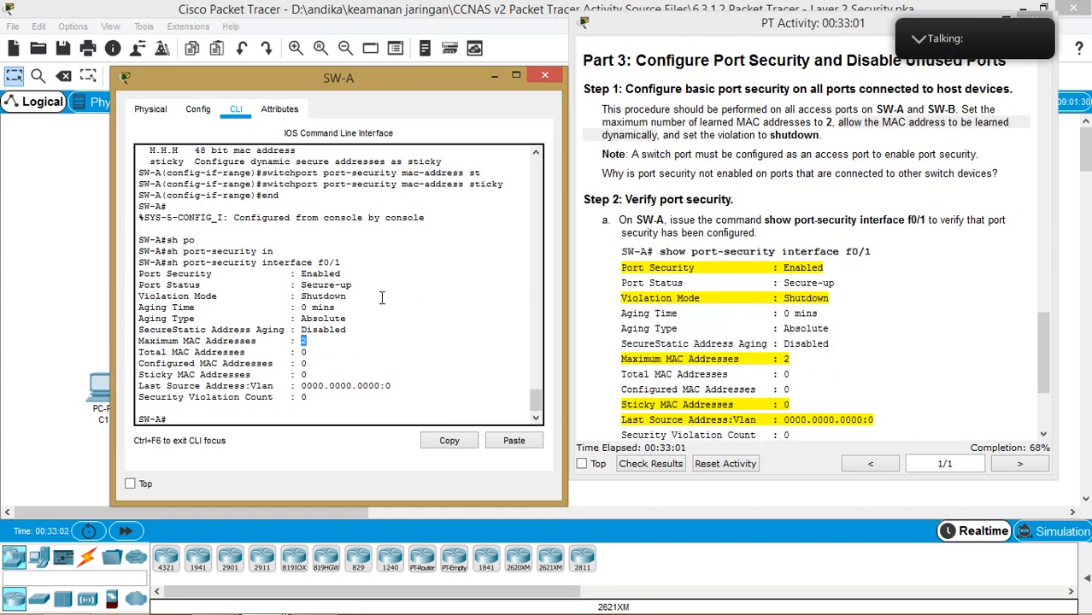
{"action": "scroll", "coordinate": [396, 268], "scroll_direction": "down", "scroll_amount": 1}
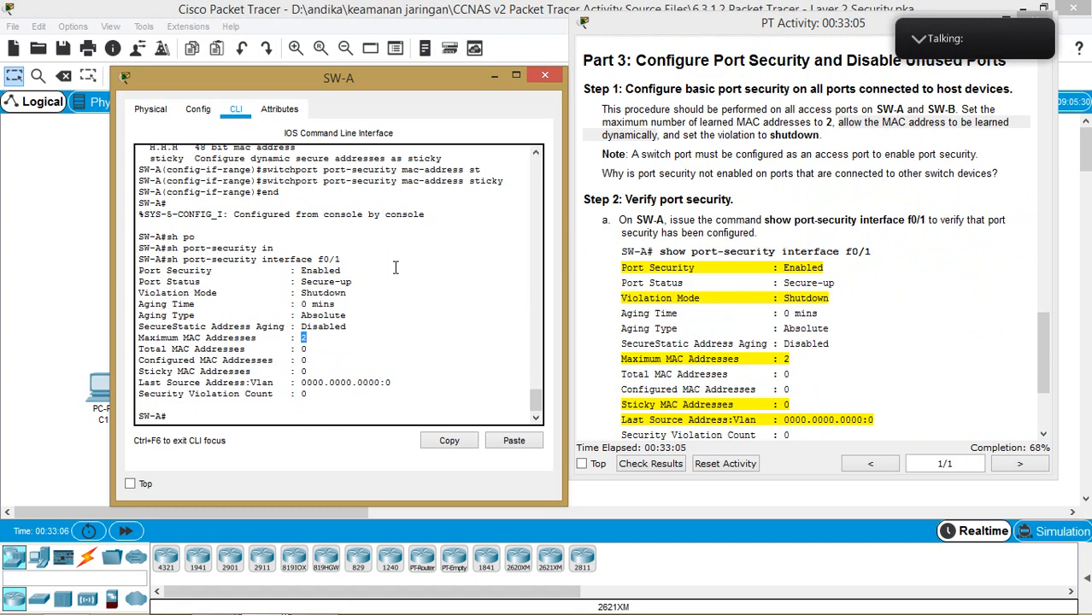
Close SW-A, open SW-B's command line and enter privileged mode with the enable password.
{"action": "left_click", "coordinate": [545, 75]}
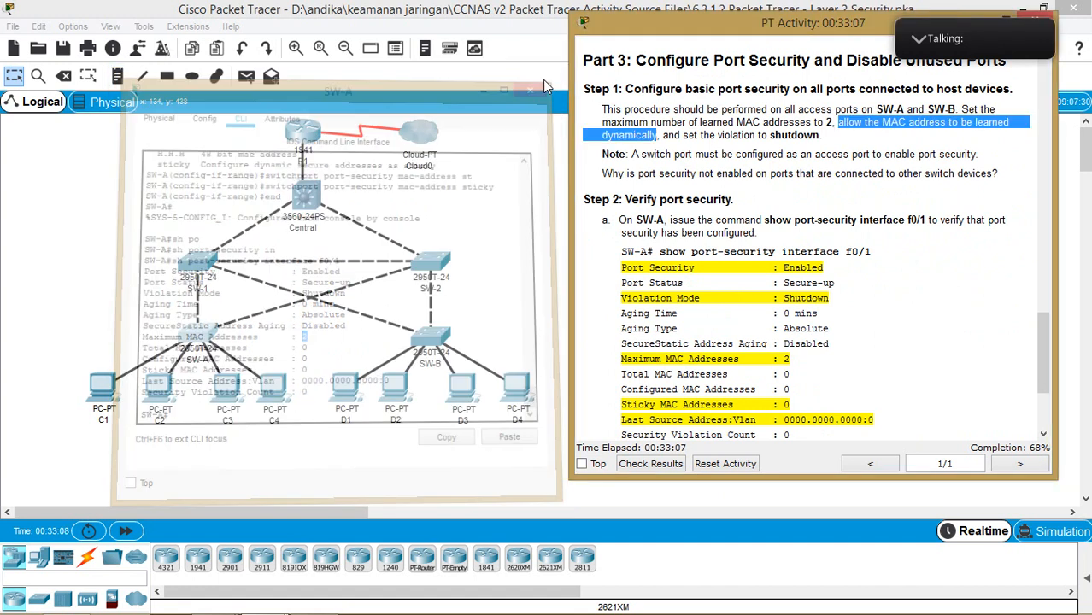
{"action": "left_click", "coordinate": [434, 333]}
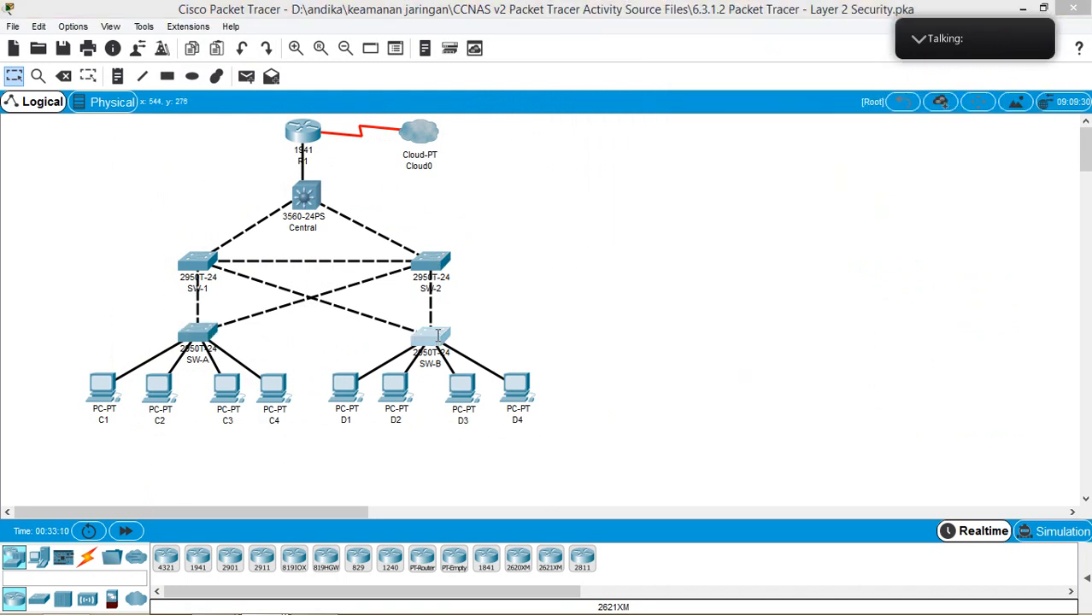
{"action": "left_click_drag", "start_coordinate": [653, 95], "coordinate": [383, 32]}
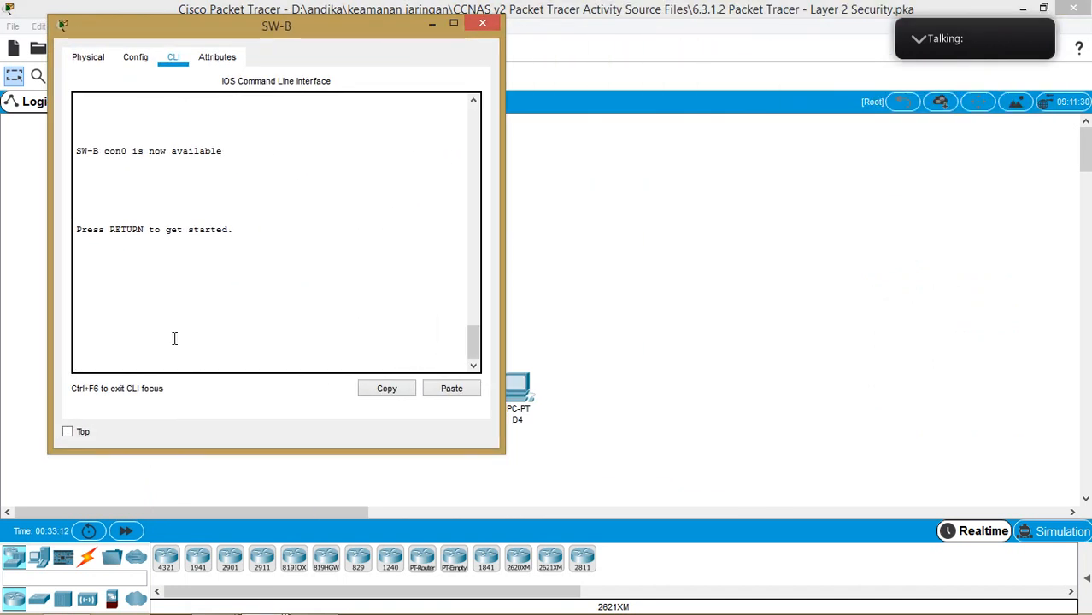
{"action": "key", "text": "Return"}
{"action": "type", "text": "en"}
{"action": "key", "text": "Return"}
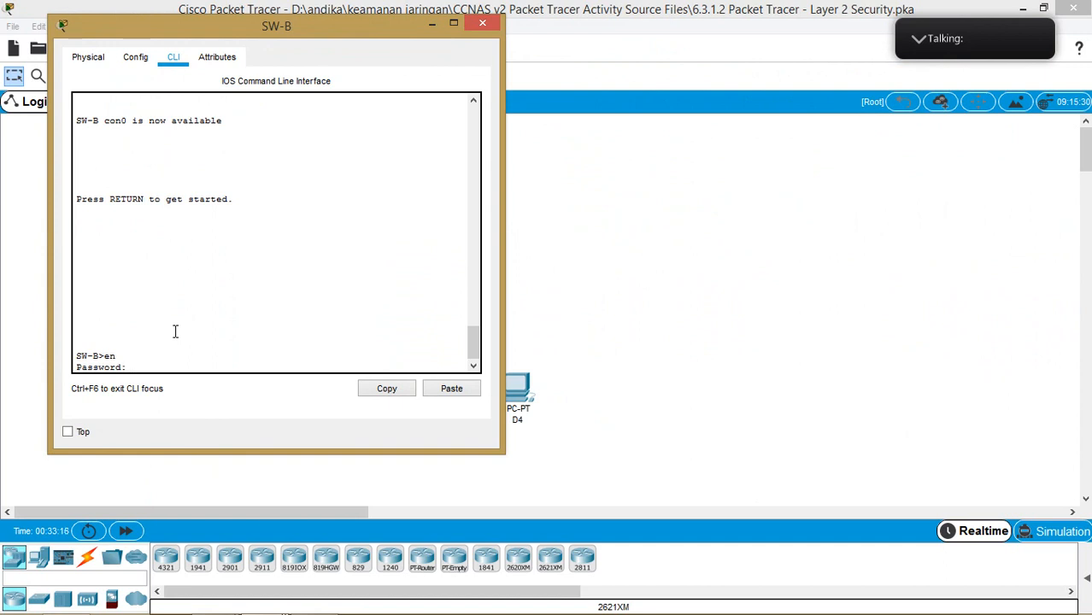
{"action": "key", "text": "Return"}
Enter global configuration mode on SW-B with conf t and select its access ports with interface range fa0/1-22.
{"action": "type", "text": "cobf t"}
{"action": "key", "text": "Return"}
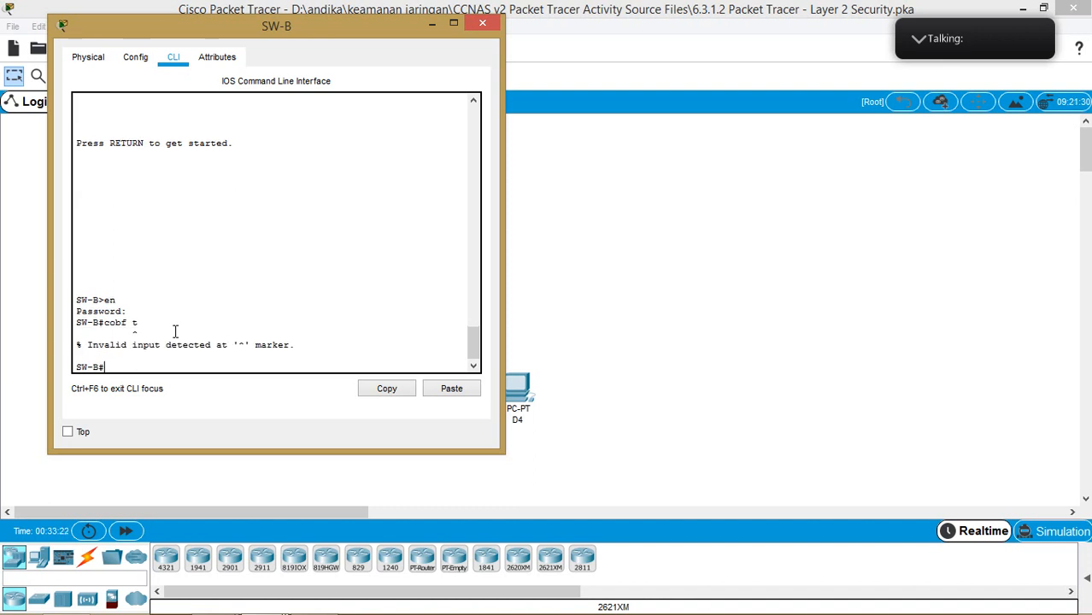
{"action": "type", "text": "conf"}
{"action": "key", "text": "BackSpace"}
{"action": "type", "text": "nf t"}
{"action": "key", "text": "Return"}
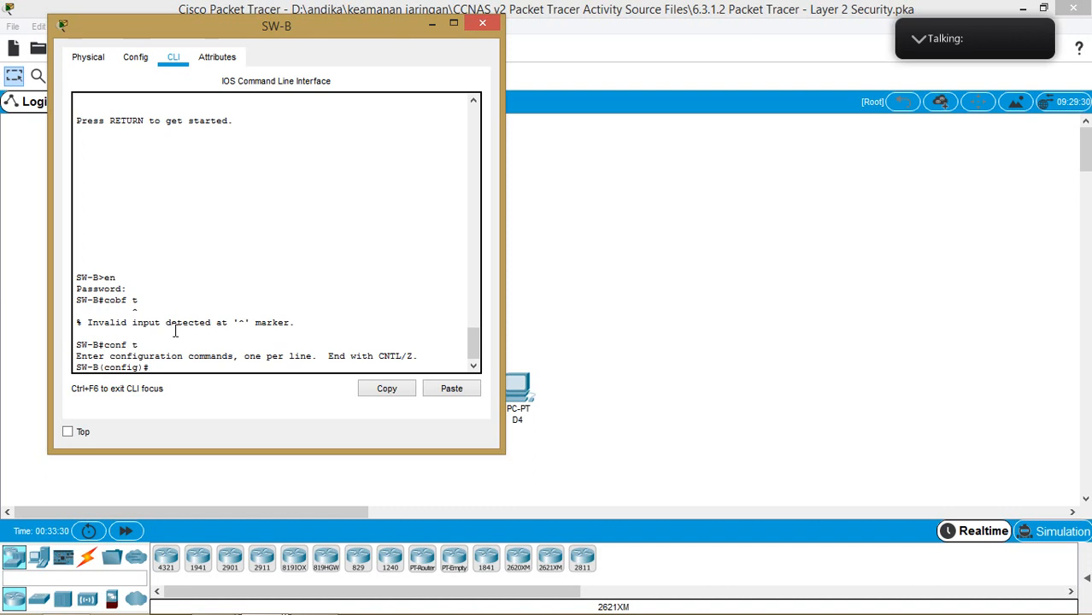
{"action": "type", "text": "int"}
{"action": "key", "text": "Tab"}
{"action": "type", "text": "ra"}
{"action": "key", "text": "Tab"}
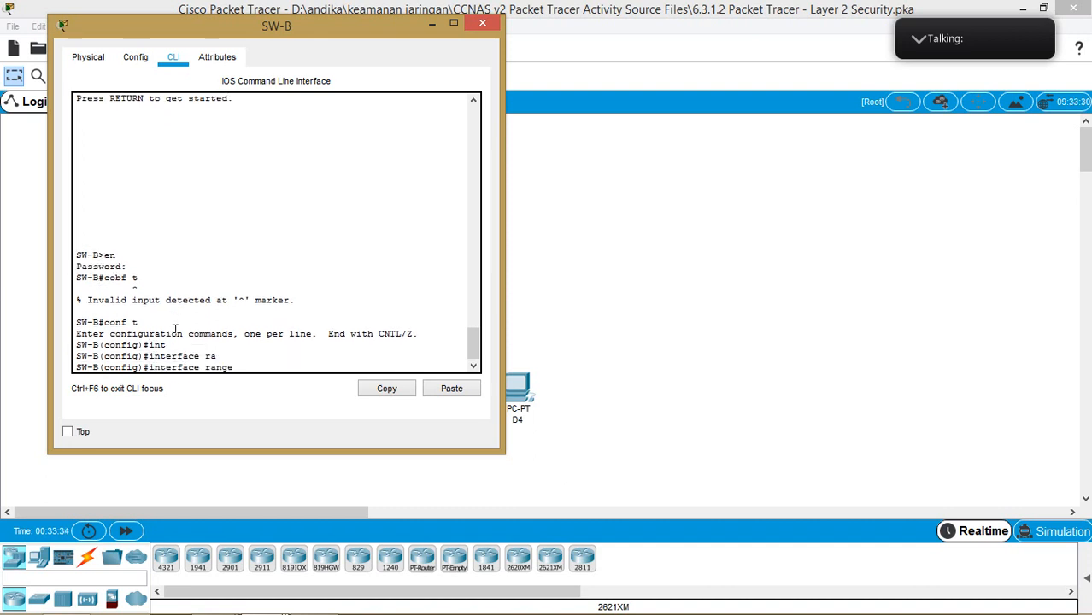
{"action": "type", "text": "fa01"}
{"action": "key", "text": "BackSpace"}
{"action": "type", "text": "/1-22"}
{"action": "key", "text": "Return"}
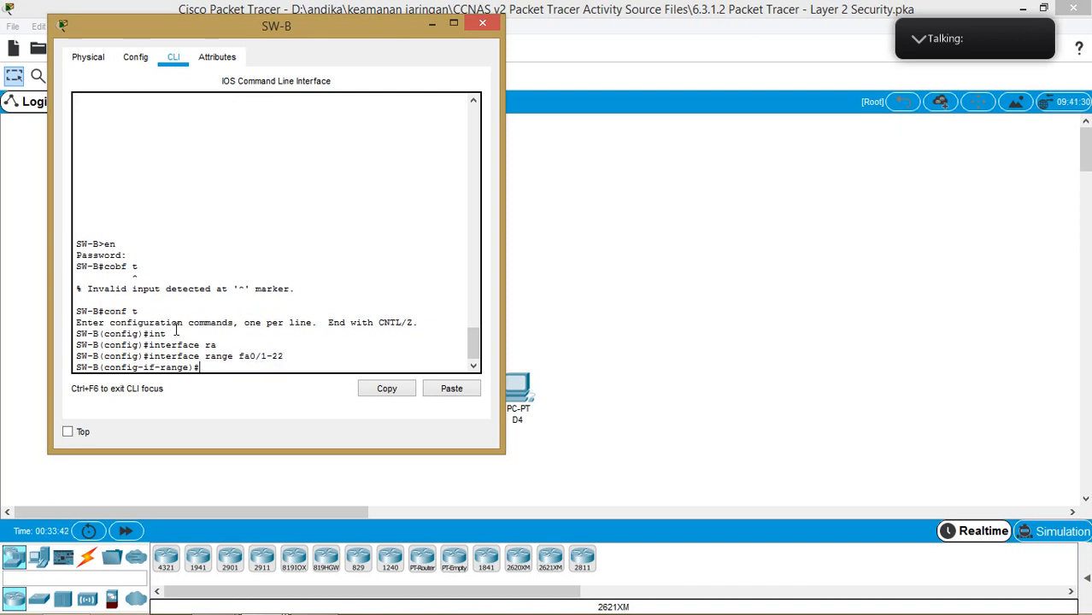
Set SW-B's fa0/1-22 range to access ports with switchport mode access.
{"action": "type", "text": "sw"}
{"action": "key", "text": "Tab"}
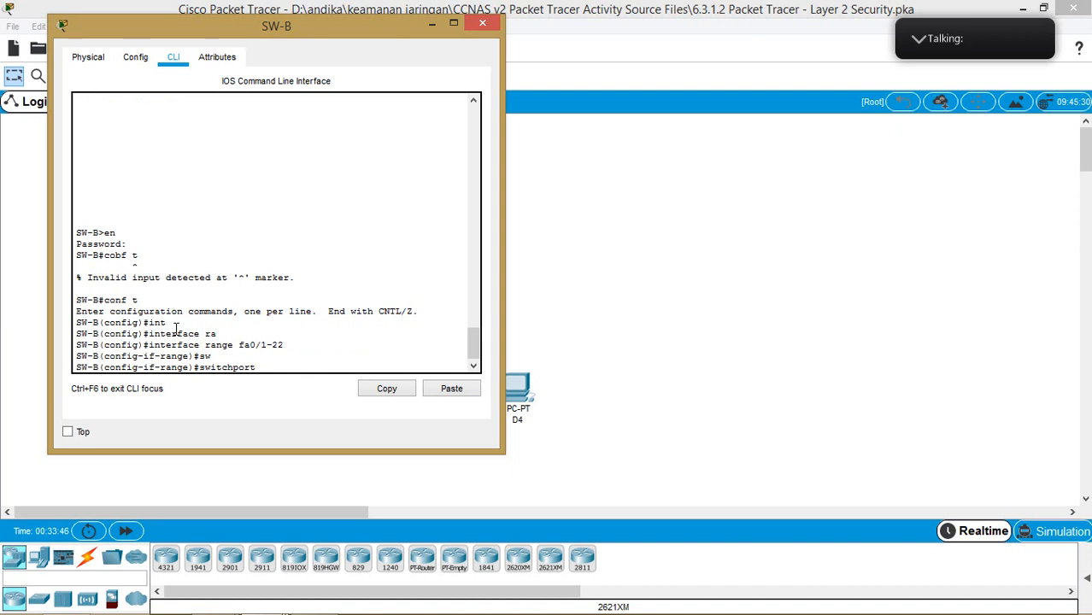
{"action": "type", "text": "mode ac"}
{"action": "key", "text": "Tab"}
{"action": "type", "text": "a"}
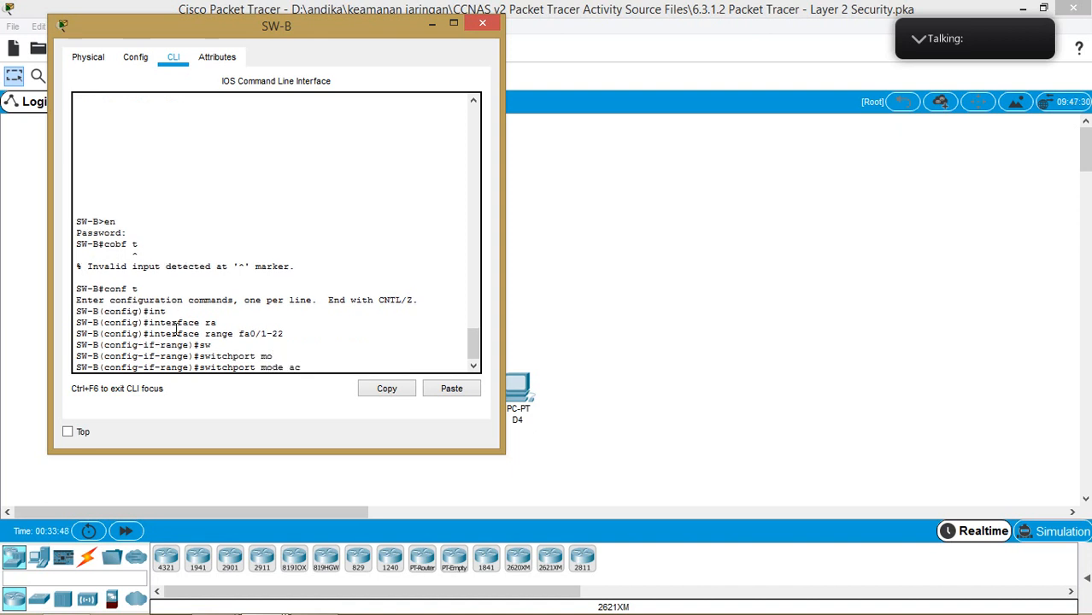
{"action": "type", "text": "c"}
{"action": "key", "text": "Tab"}
{"action": "key", "text": "Return"}
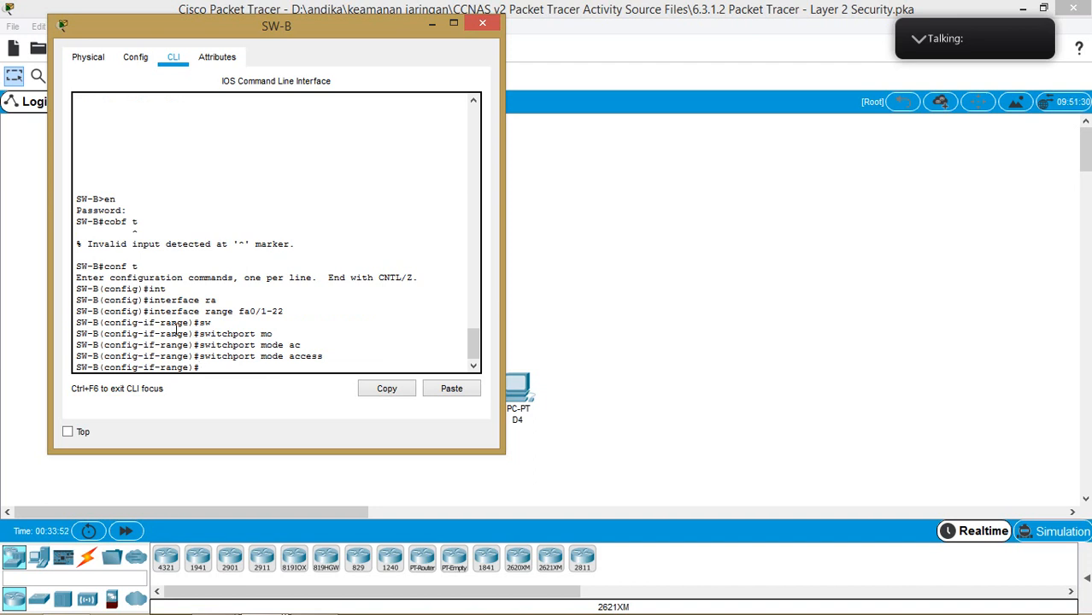
Enable port security on SW-B's selected fa0/1-22 range with switchport port-security.
{"action": "type", "text": "seo"}
{"action": "key", "text": "Tab"}
{"action": "key", "text": "BackSpace"}
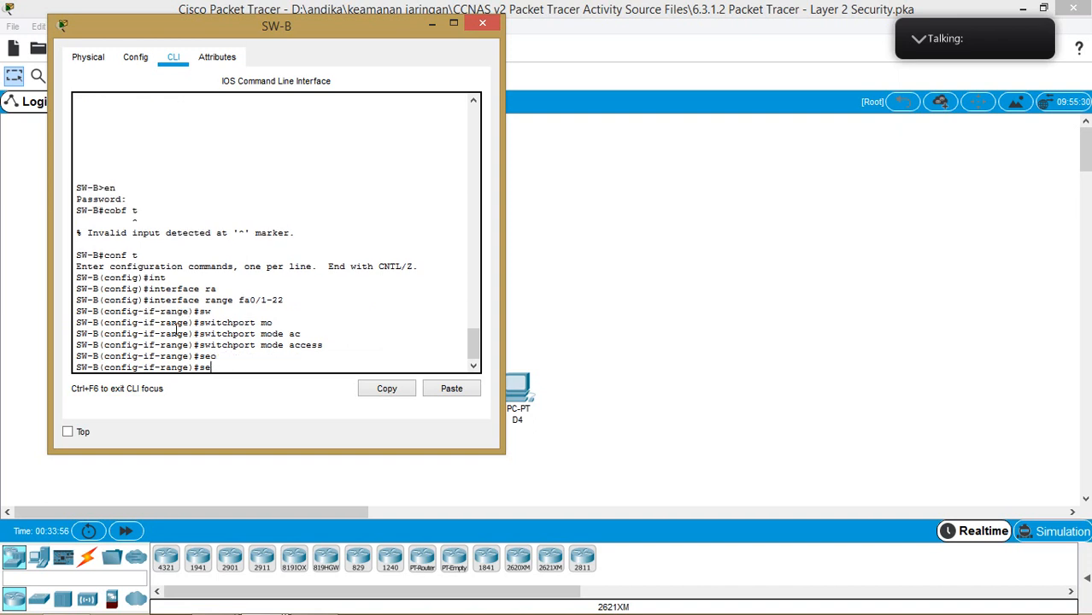
{"action": "key", "text": "Tab"}
{"action": "key", "text": "BackSpace"}
{"action": "key", "text": "Tab"}
{"action": "type", "text": "w"}
{"action": "key", "text": "Tab"}
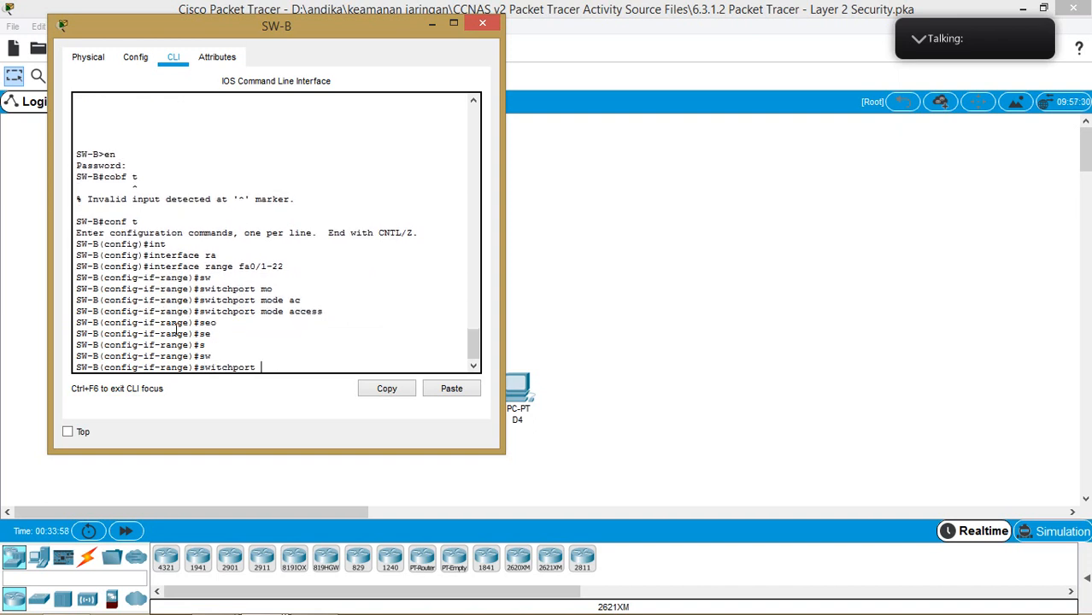
{"action": "type", "text": "po"}
{"action": "key", "text": "Tab"}
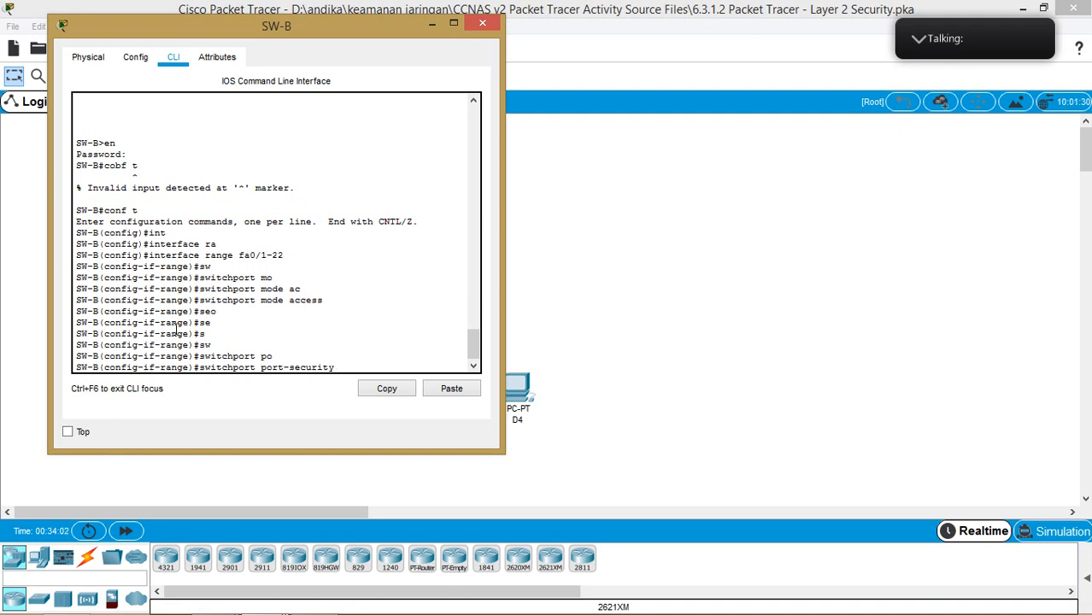
{"action": "key", "text": "Return"}
Limit learned MAC addresses on SW-B's access port range with switchport port-security maximum 2.
{"action": "key", "text": "Up"}
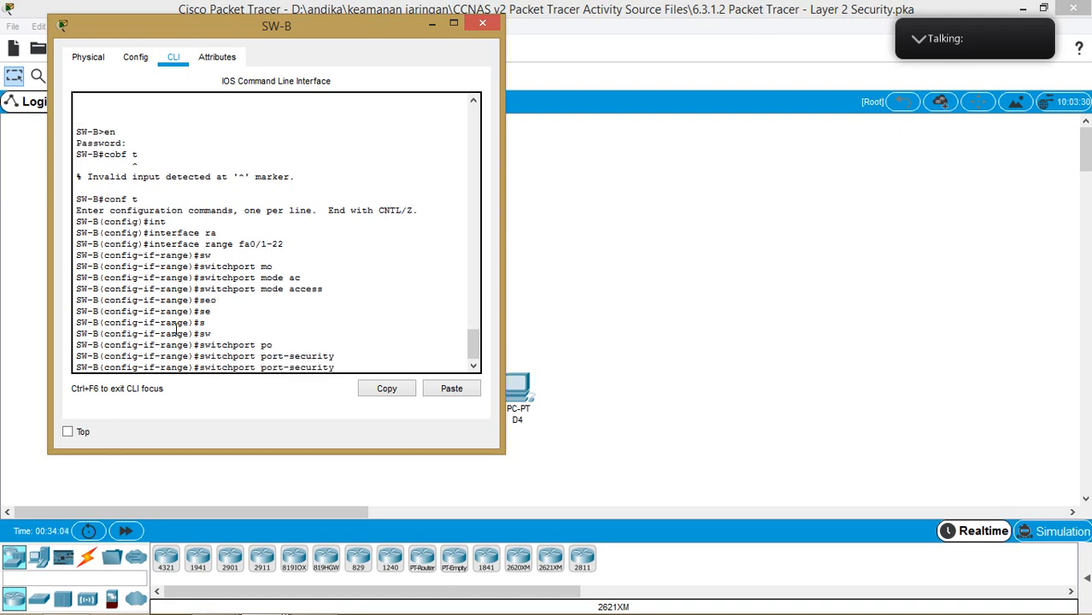
{"action": "type", "text": "mas"}
{"action": "key", "text": "Tab"}
{"action": "key", "text": "BackSpace"}
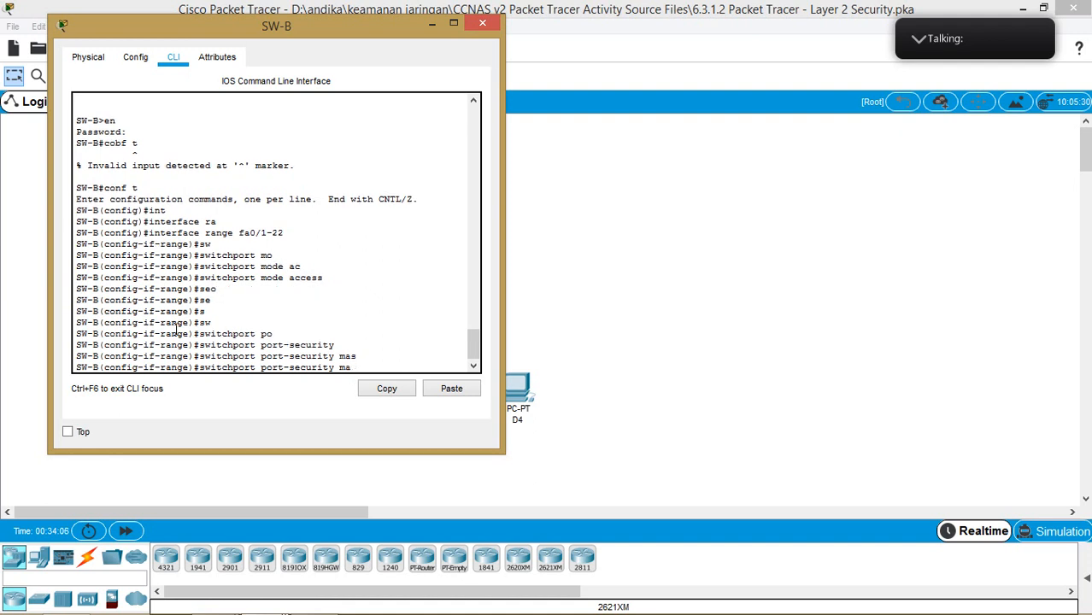
{"action": "key", "text": "Tab"}
{"action": "type", "text": "x"}
{"action": "key", "text": "Tab"}
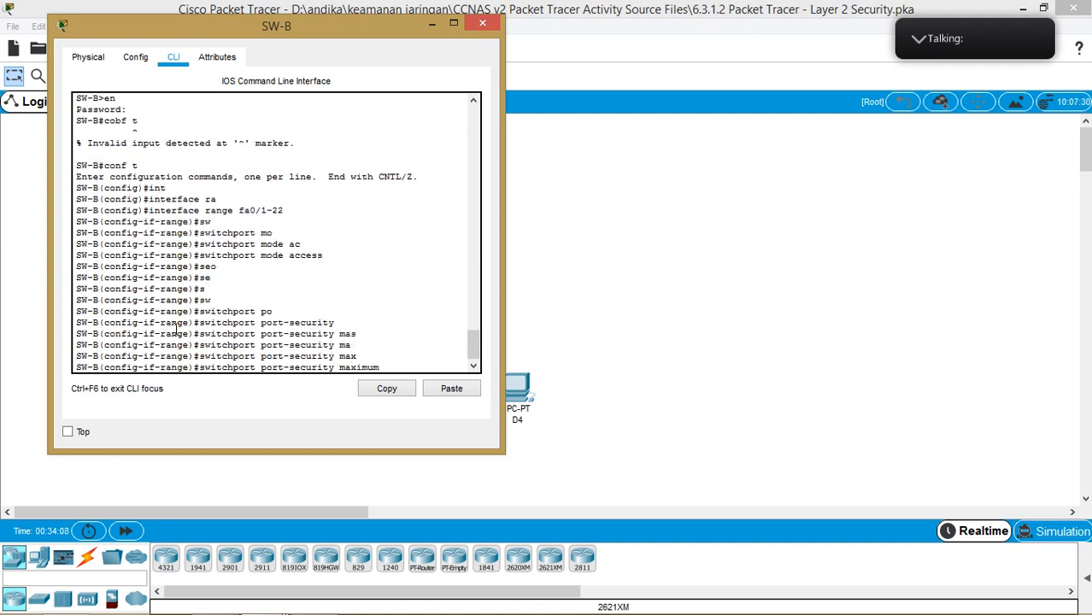
{"action": "key", "text": "Return"}
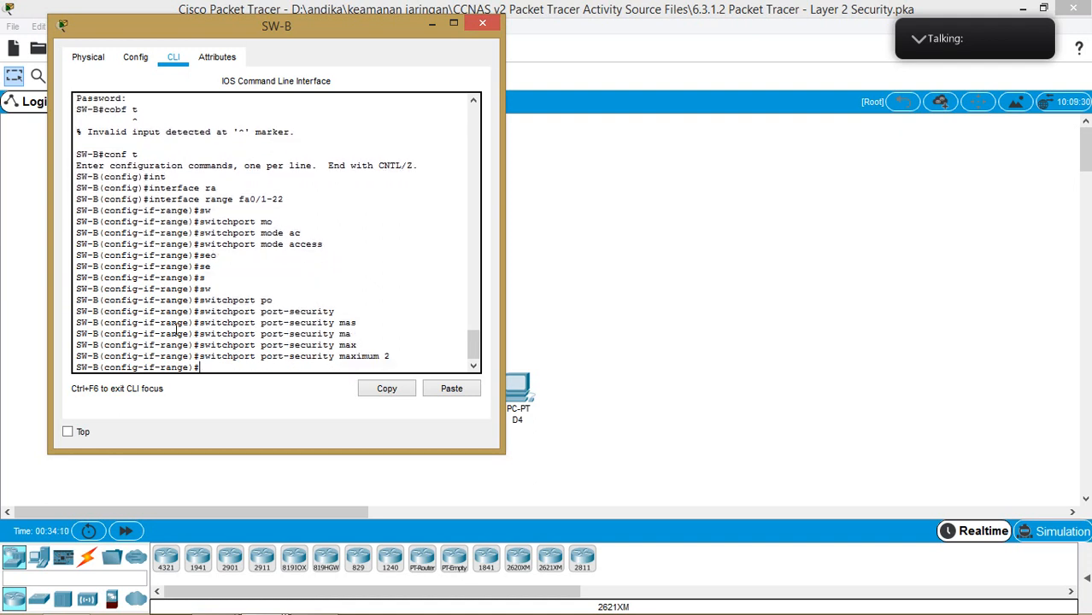
Set the port security violation mode on SW-B's access port range with switchport port-security violation shutdown.
{"action": "key", "text": "Up"}
{"action": "key", "text": "BackSpace"}
{"action": "key", "text": "BackSpace"}
{"action": "key", "text": "BackSpace"}
{"action": "key", "text": "BackSpace"}
{"action": "key", "text": "BackSpace"}
{"action": "key", "text": "BackSpace"}
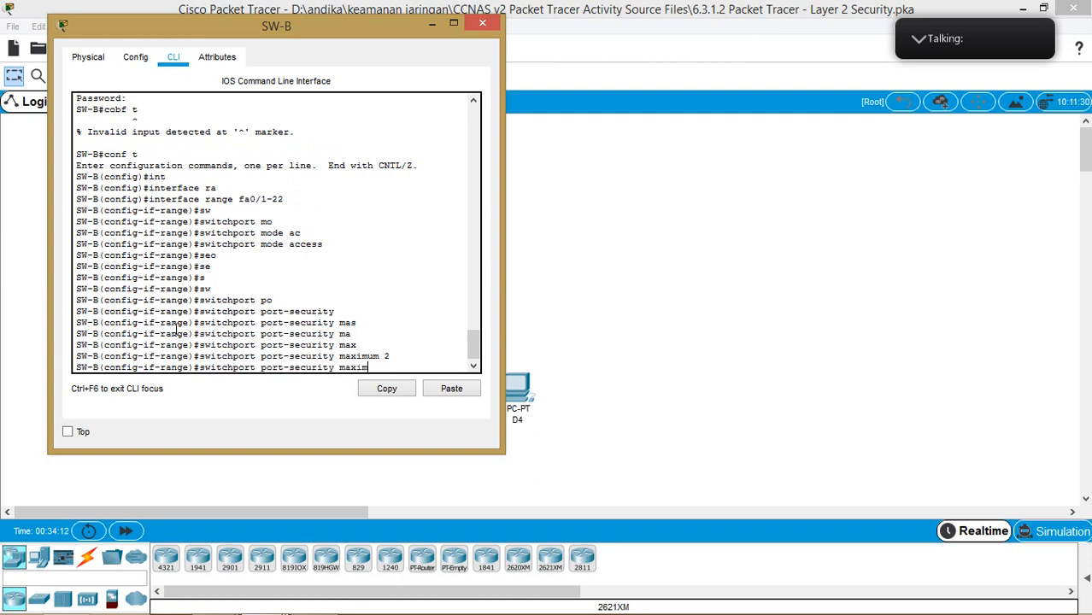
{"action": "key", "text": "BackSpace"}
{"action": "key", "text": "BackSpace"}
{"action": "key", "text": "BackSpace"}
{"action": "type", "text": "vi"}
{"action": "key", "text": "Tab"}
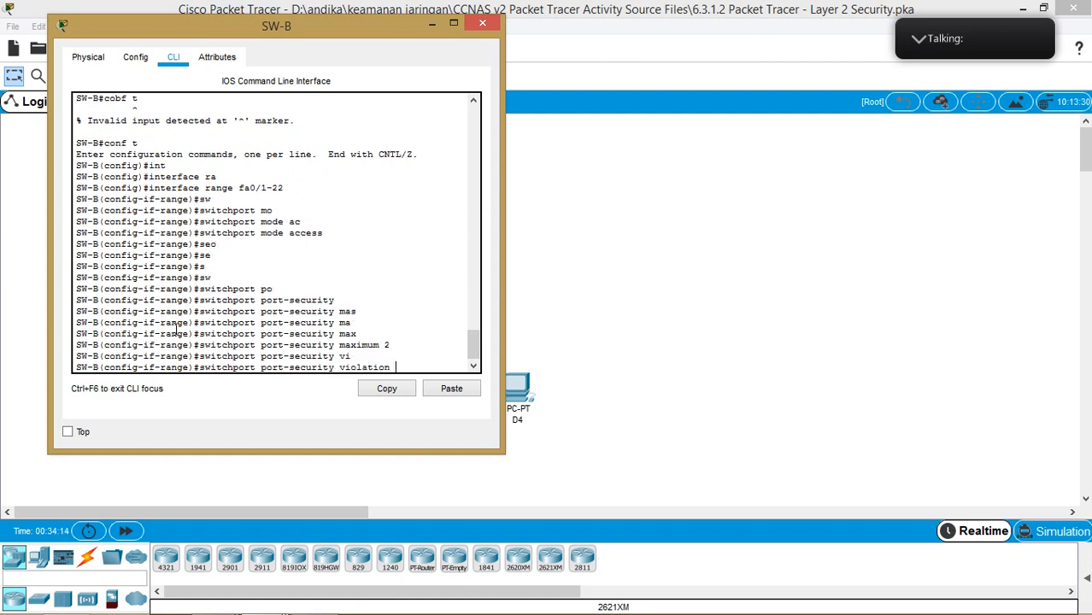
{"action": "type", "text": "sh"}
{"action": "key", "text": "Tab"}
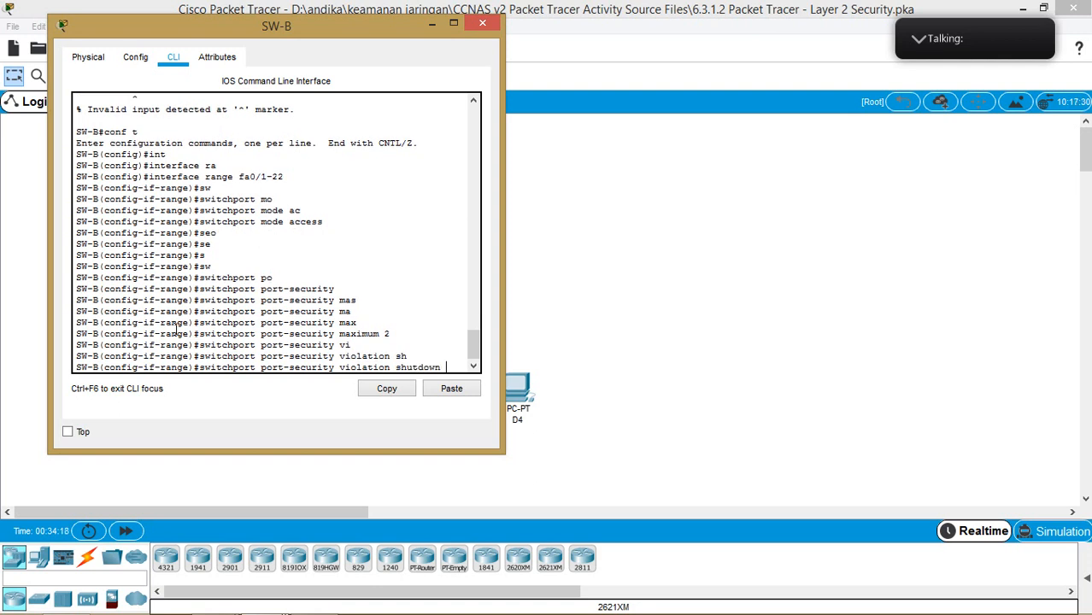
{"action": "key", "text": "Return"}
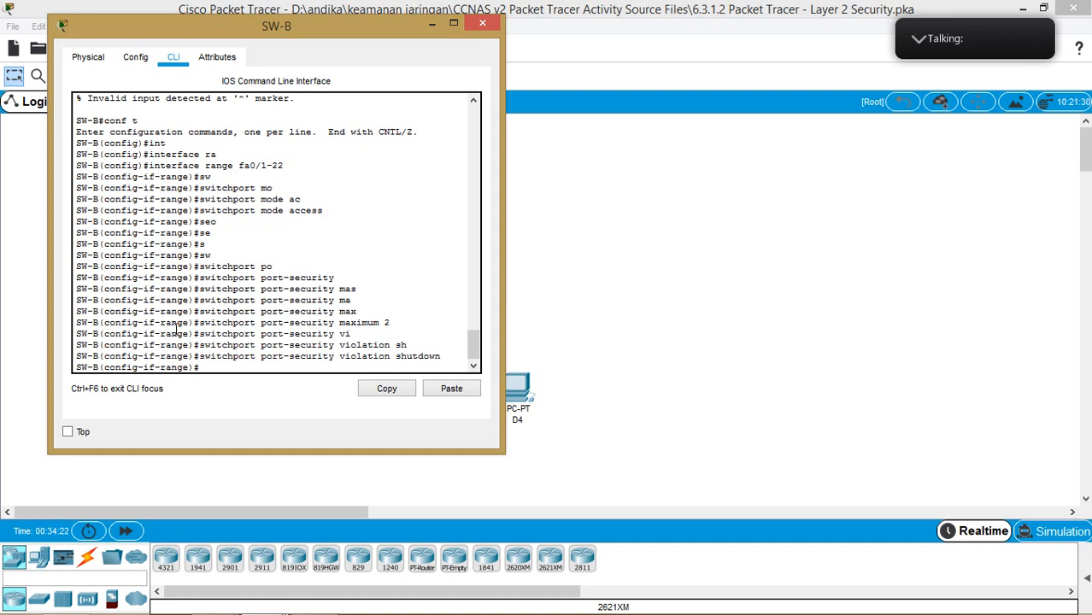
Make SW-B's access port range learn MAC addresses dynamically with switchport port-security mac-address sticky.
{"action": "key", "text": "Up"}
{"action": "key", "text": "BackSpace"}
{"action": "key", "text": "BackSpace"}
{"action": "key", "text": "BackSpace"}
{"action": "key", "text": "BackSpace"}
{"action": "key", "text": "BackSpace"}
{"action": "key", "text": "BackSpace"}
{"action": "key", "text": "BackSpace"}
{"action": "key", "text": "BackSpace"}
{"action": "key", "text": "BackSpace"}
{"action": "key", "text": "BackSpace"}
{"action": "key", "text": "BackSpace"}
{"action": "key", "text": "BackSpace"}
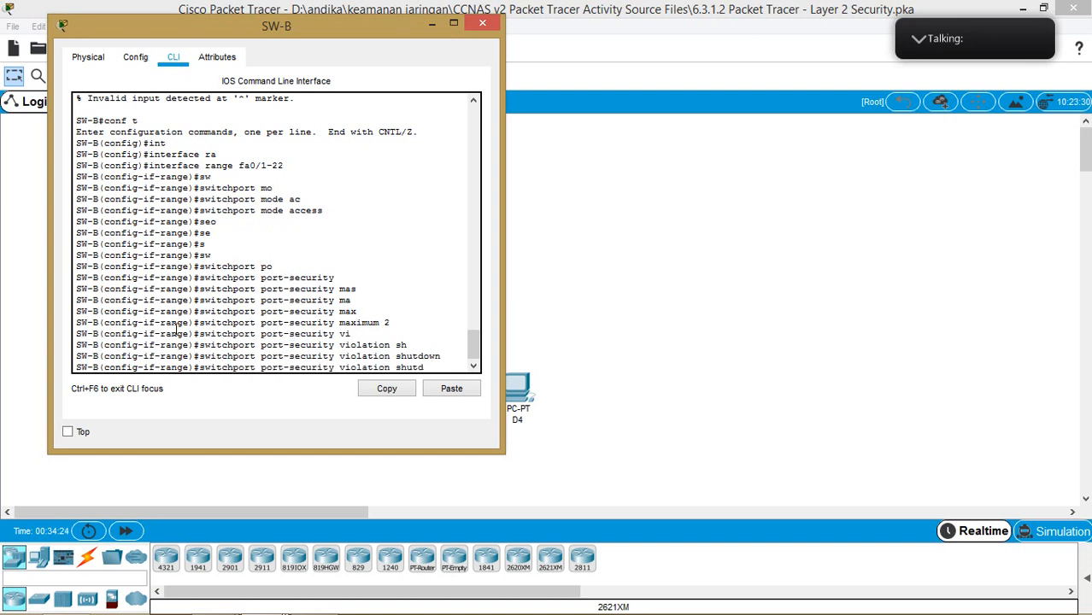
{"action": "key", "text": "BackSpace"}
{"action": "key", "text": "BackSpace"}
{"action": "key", "text": "BackSpace"}
{"action": "key", "text": "BackSpace"}
{"action": "key", "text": "BackSpace"}
{"action": "key", "text": "BackSpace"}
{"action": "type", "text": "mac-"}
{"action": "key", "text": "Tab"}
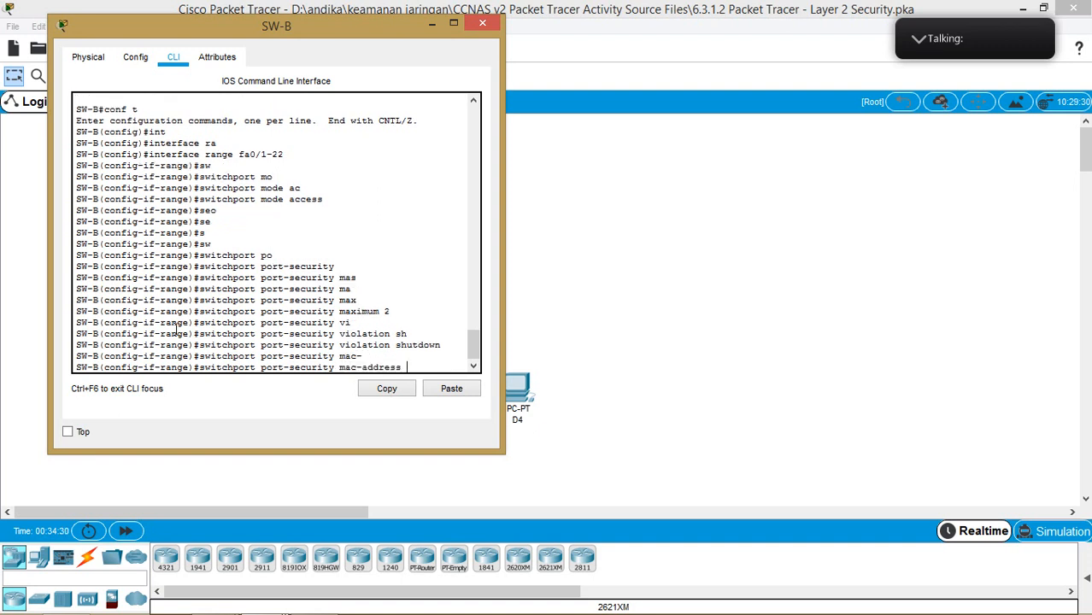
{"action": "type", "text": "st"}
{"action": "key", "text": "Tab"}
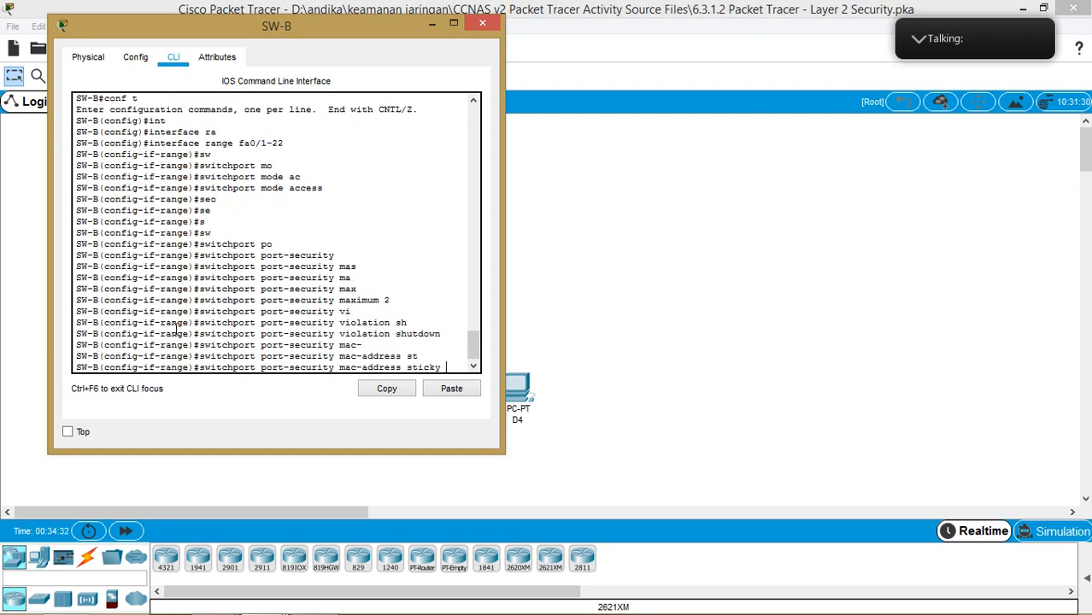
{"action": "key", "text": "Return"}
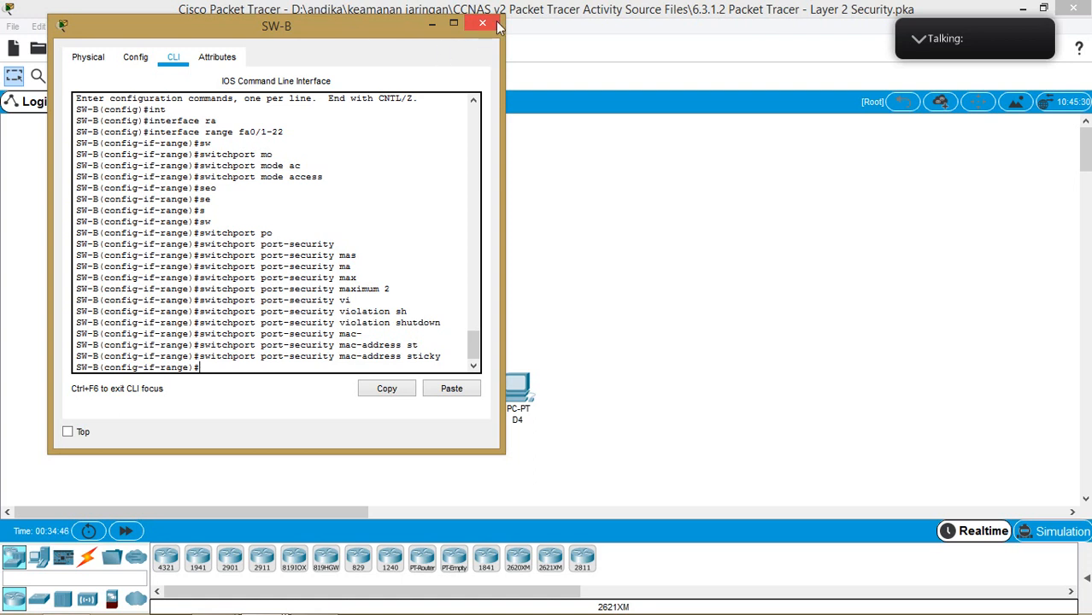
Bring up the PT Activity instructions and examine the Step 2 port security verification.
{"action": "mouse_move", "coordinate": [380, 613]}
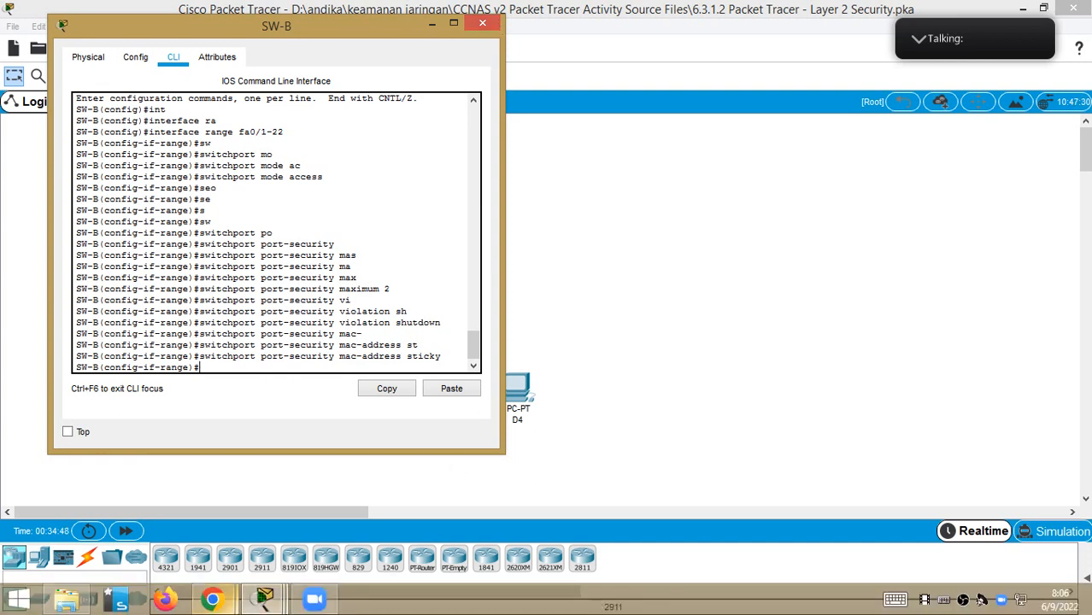
{"action": "left_click", "coordinate": [262, 600]}
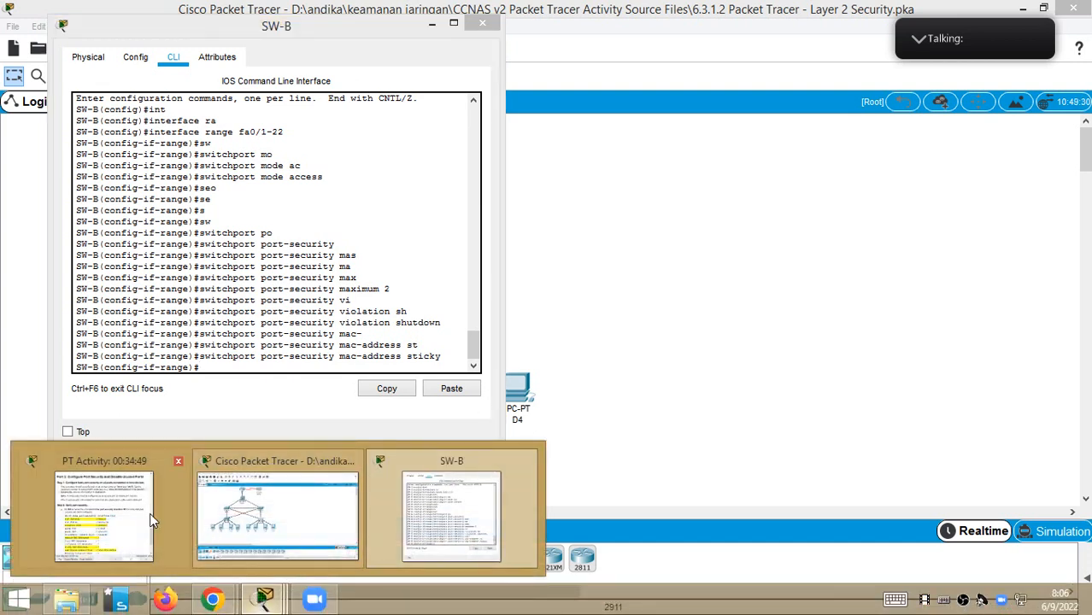
{"action": "left_click", "coordinate": [114, 523]}
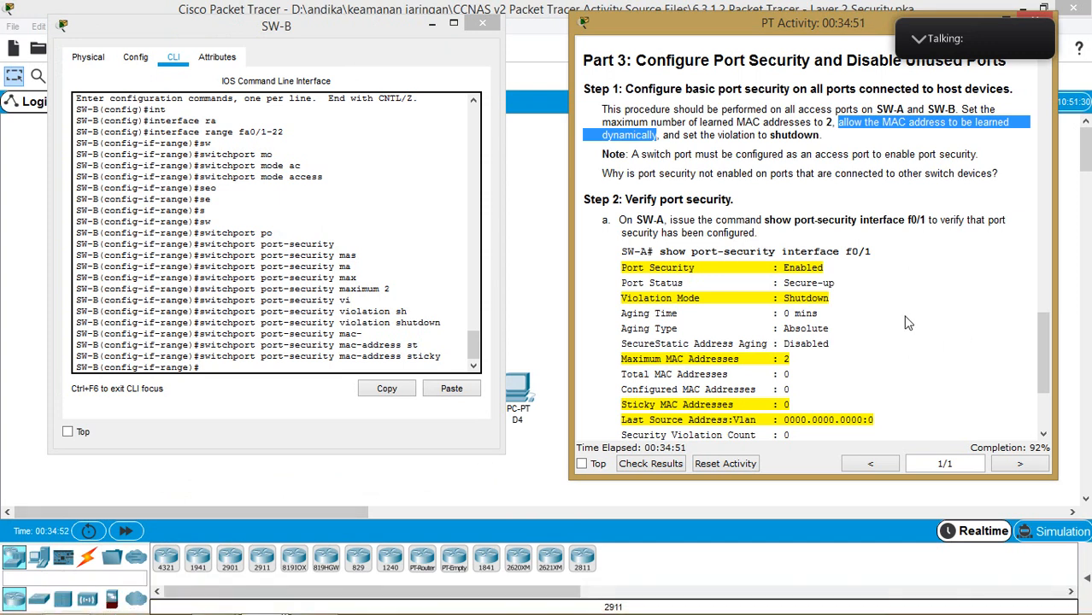
{"action": "scroll", "coordinate": [959, 339], "scroll_direction": "down", "scroll_amount": 3}
Leave configuration mode on SW-B with end and run sh port-security interface fastEthernet 0/1.
{"action": "left_click", "coordinate": [325, 363]}
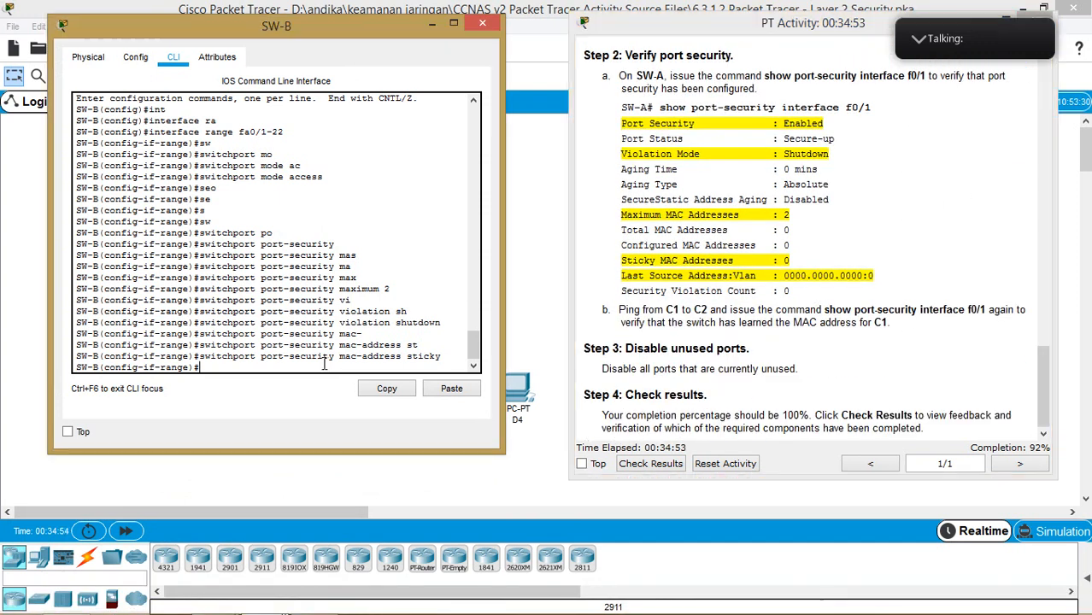
{"action": "type", "text": "end"}
{"action": "key", "text": "Return"}
{"action": "type", "text": "sh"}
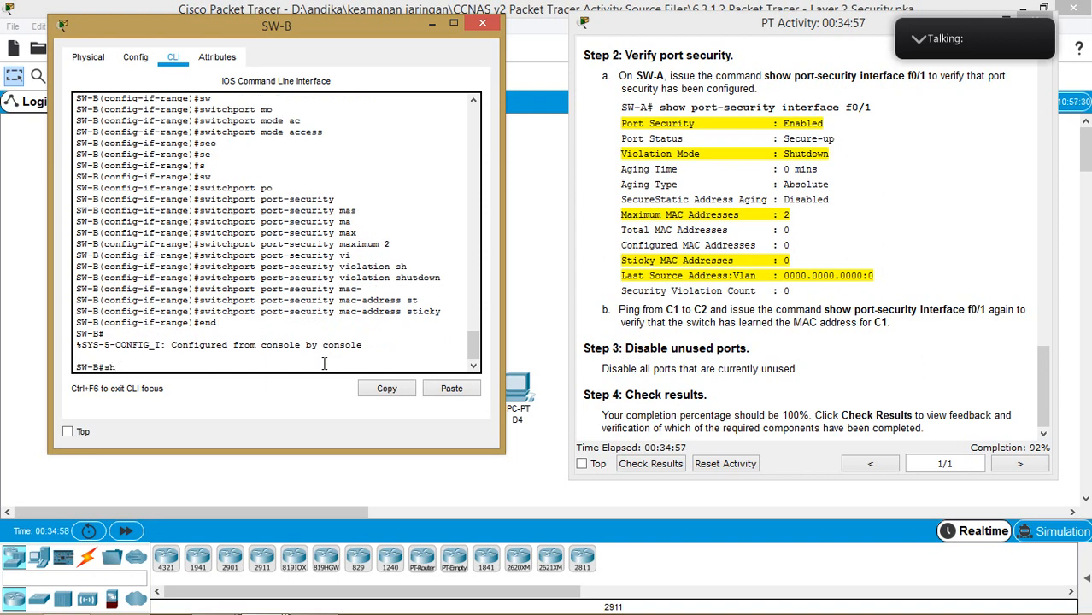
{"action": "type", "text": " s"}
{"action": "key", "text": "Tab"}
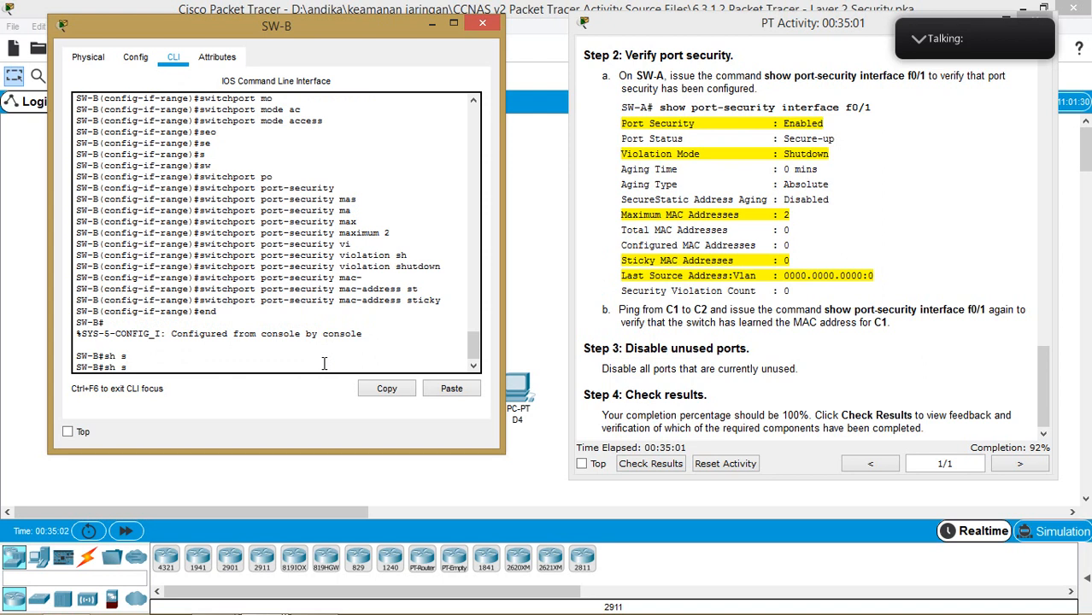
{"action": "key", "text": "BackSpace"}
{"action": "type", "text": "po"}
{"action": "key", "text": "Tab"}
{"action": "type", "text": "int"}
{"action": "key", "text": "Tab"}
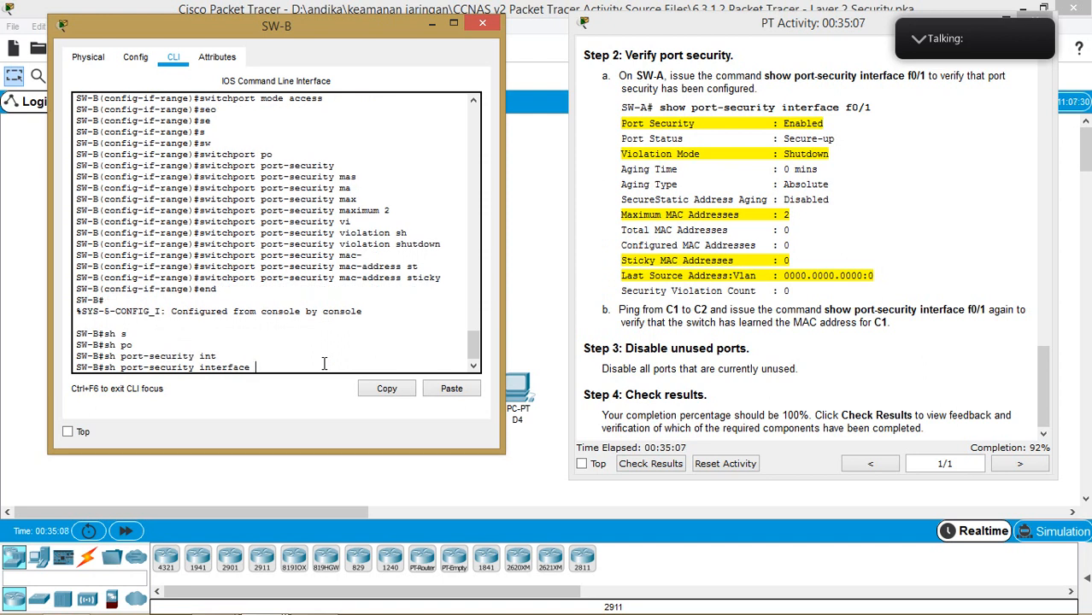
{"action": "type", "text": "f"}
{"action": "key", "text": "Tab"}
{"action": "type", "text": "0/1"}
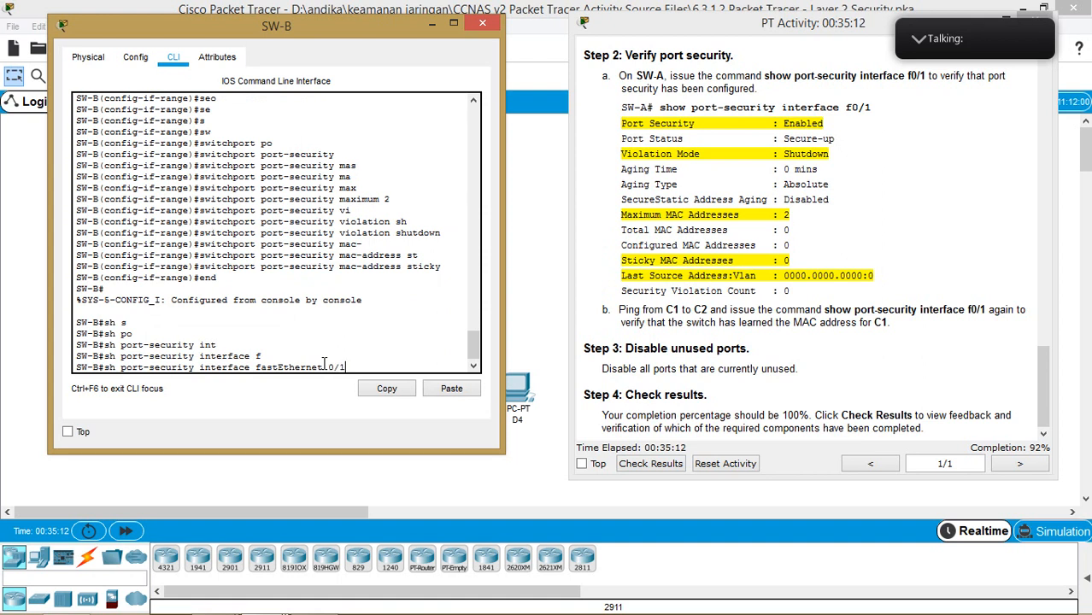
{"action": "key", "text": "Return"}
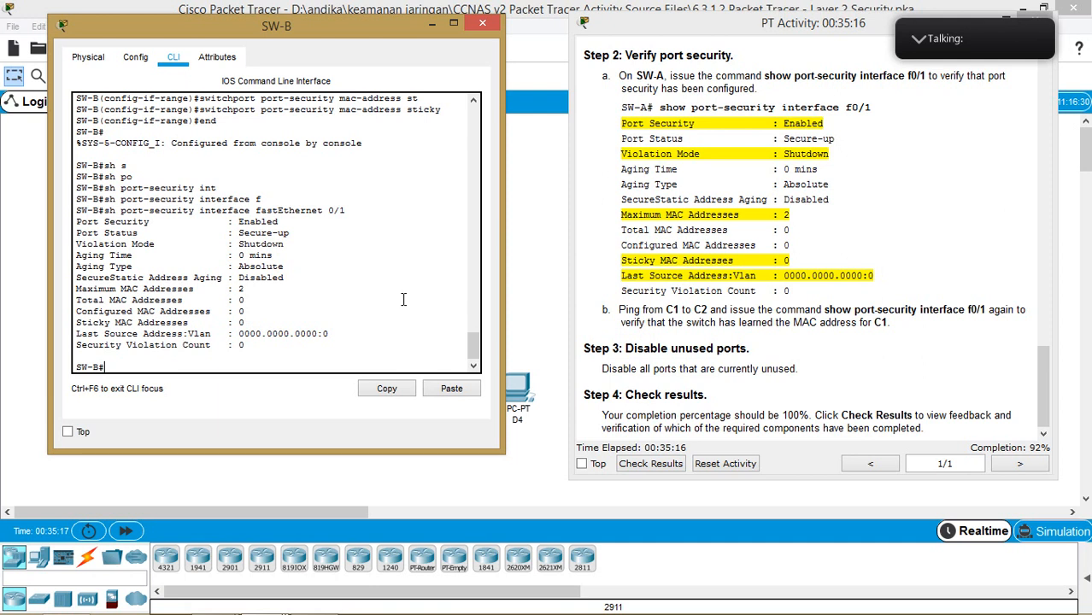
Compare SW-B's violation mode and maximum MAC addresses on fastEthernet 0/1 with the expected output in the instructions.
{"action": "double_click", "coordinate": [251, 245]}
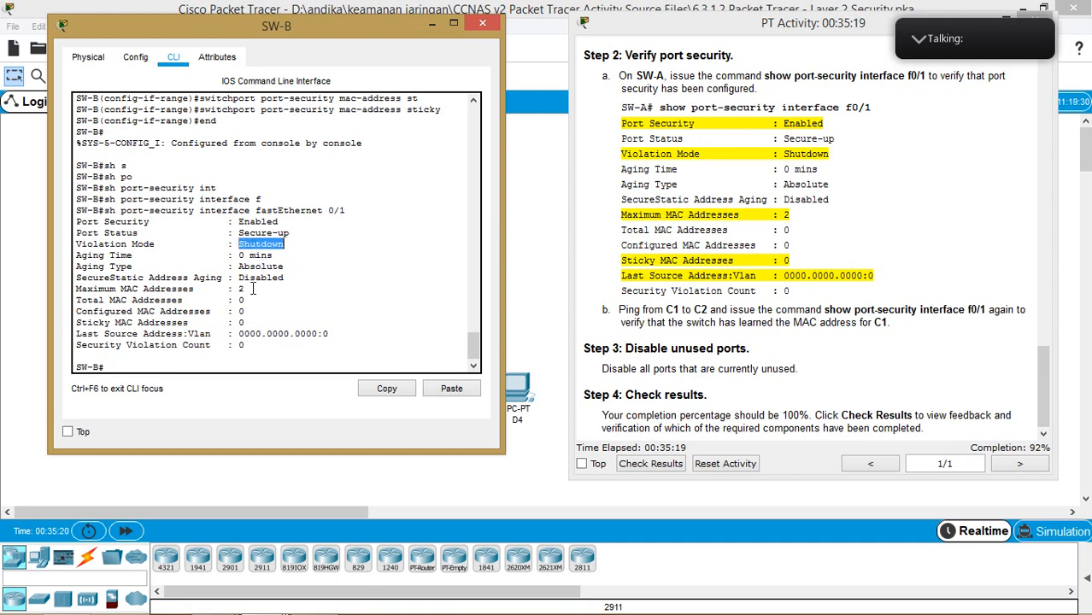
{"action": "left_click_drag", "start_coordinate": [238, 290], "coordinate": [245, 290]}
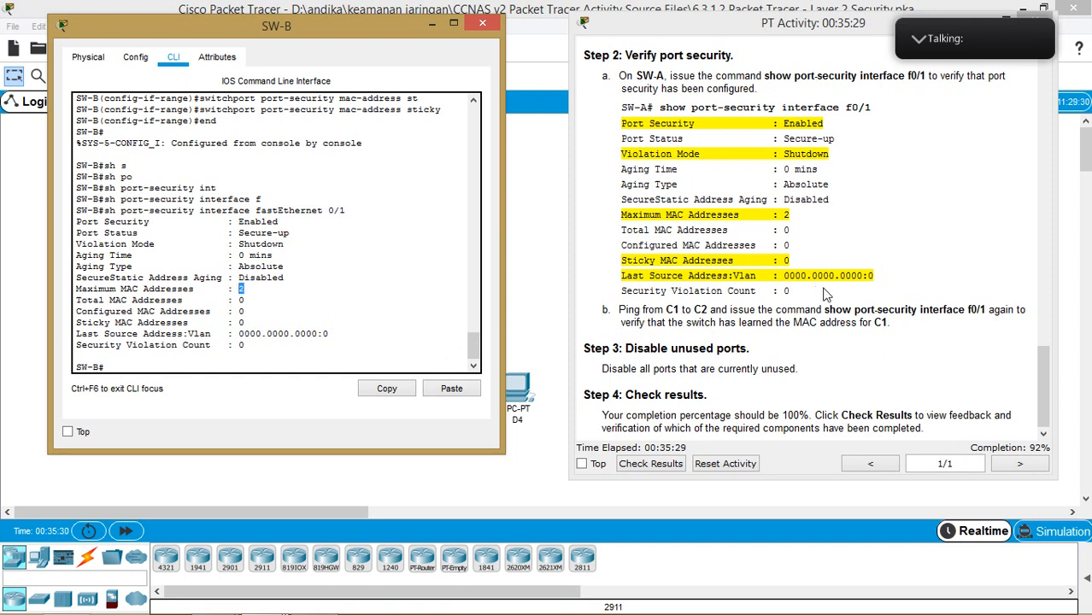
{"action": "left_click", "coordinate": [765, 346]}
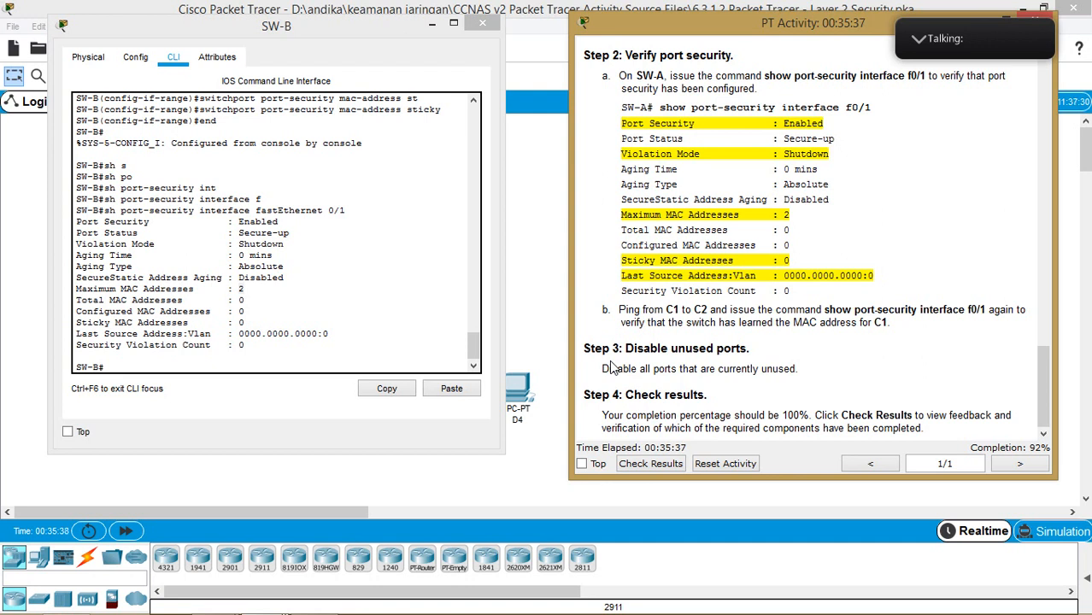
Close SW-B and review the activity instructions from Part 3 back to the Part 1 root bridge steps.
{"action": "left_click_drag", "start_coordinate": [346, 38], "coordinate": [668, 68]}
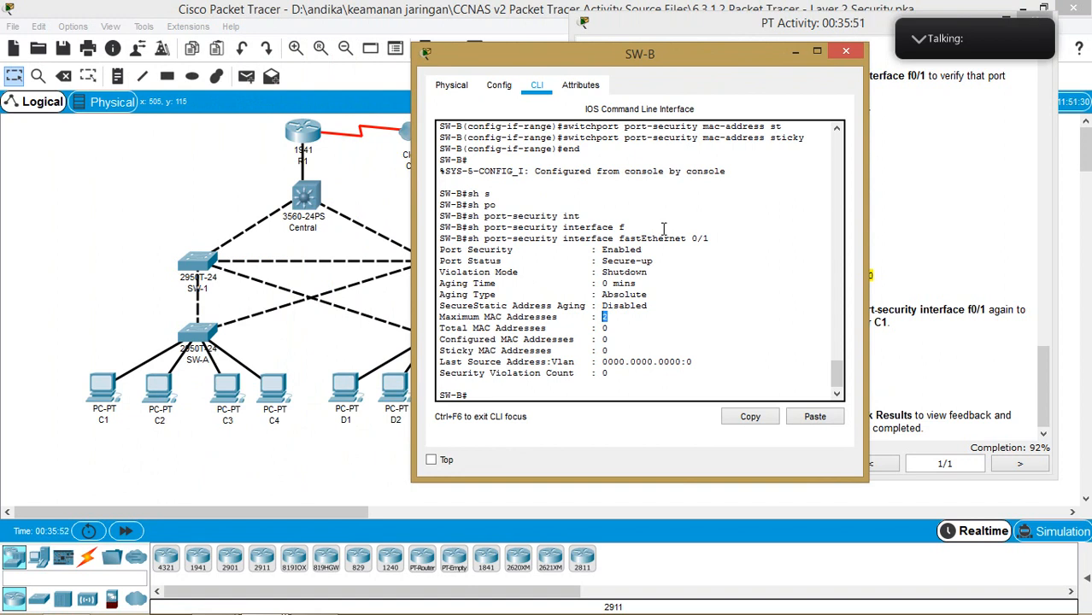
{"action": "left_click", "coordinate": [850, 49]}
{"action": "scroll", "coordinate": [914, 247], "scroll_direction": "up", "scroll_amount": 10}
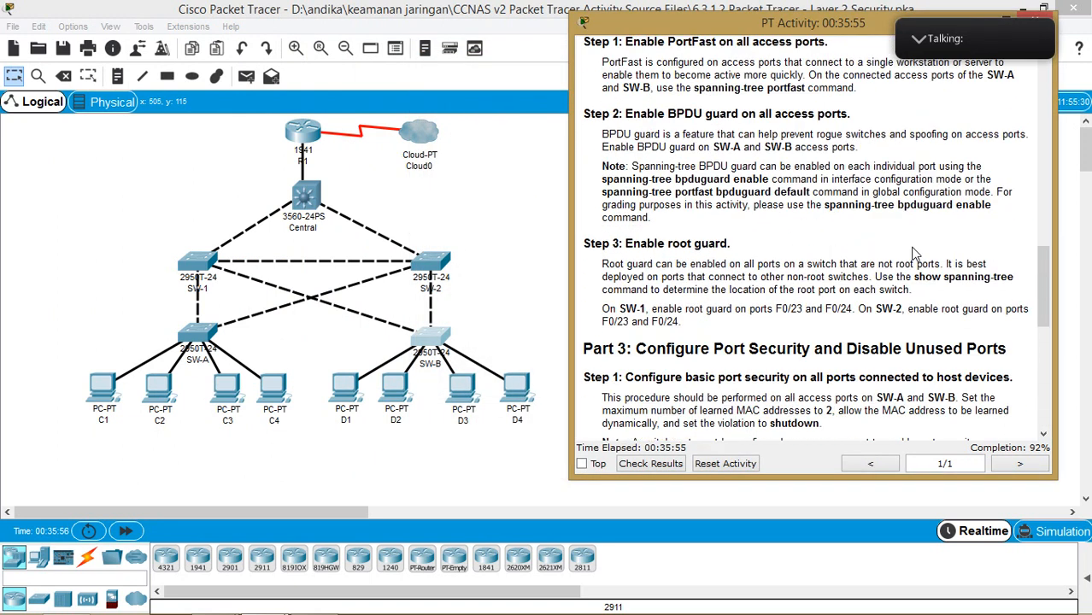
{"action": "scroll", "coordinate": [914, 247], "scroll_direction": "up", "scroll_amount": 2}
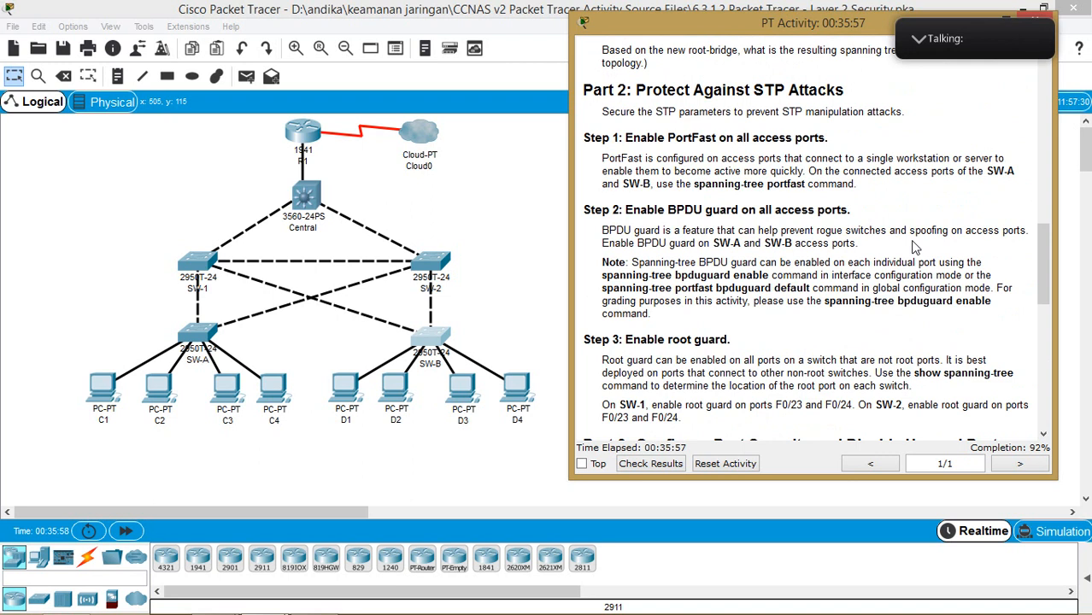
{"action": "scroll", "coordinate": [915, 247], "scroll_direction": "up", "scroll_amount": 4}
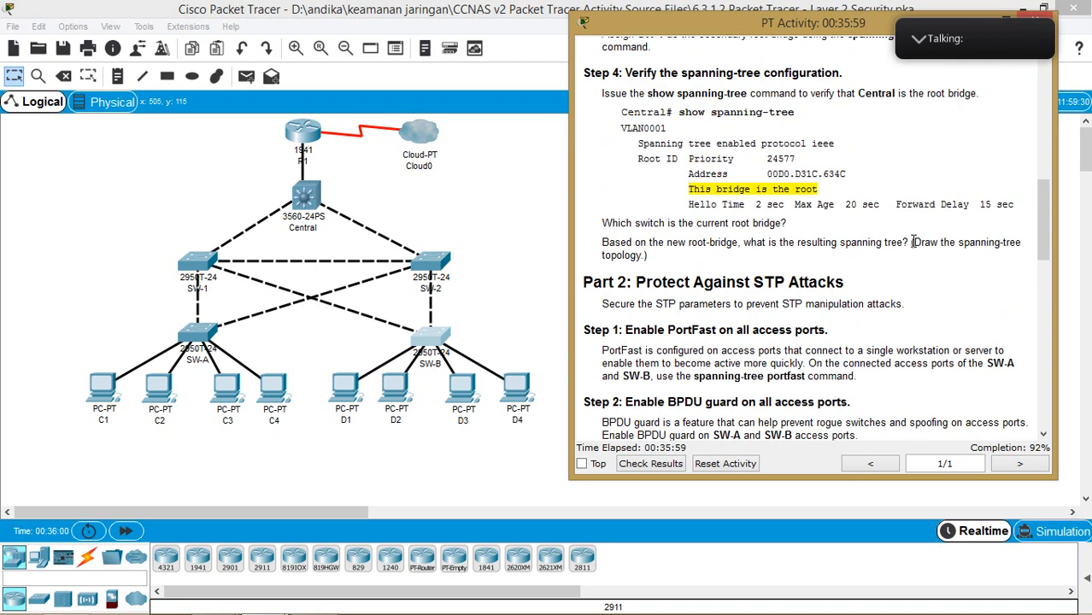
{"action": "scroll", "coordinate": [912, 243], "scroll_direction": "up", "scroll_amount": 8}
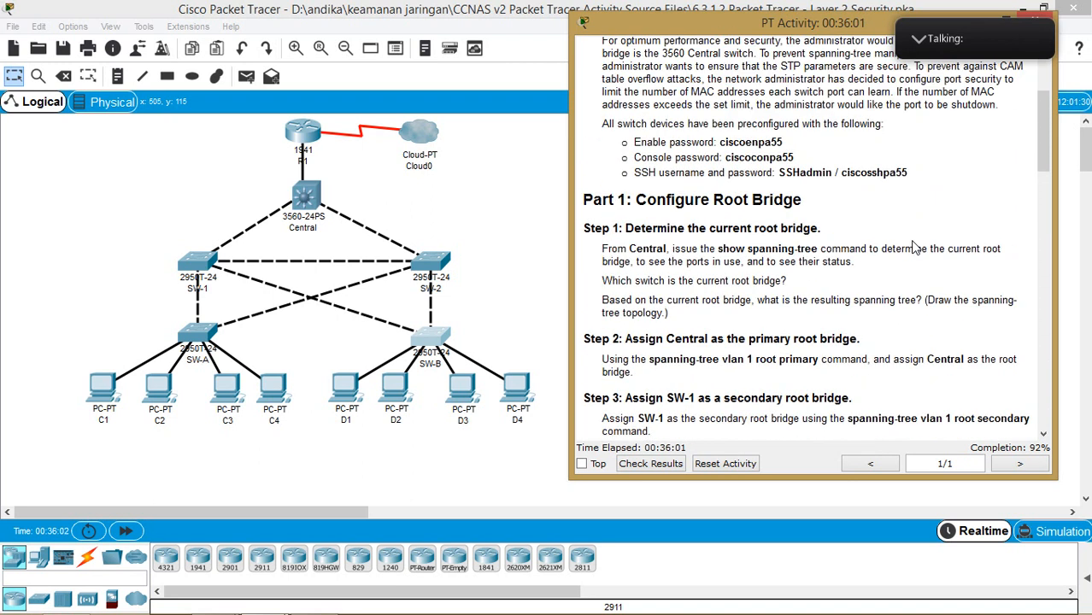
{"action": "scroll", "coordinate": [914, 247], "scroll_direction": "down", "scroll_amount": 6}
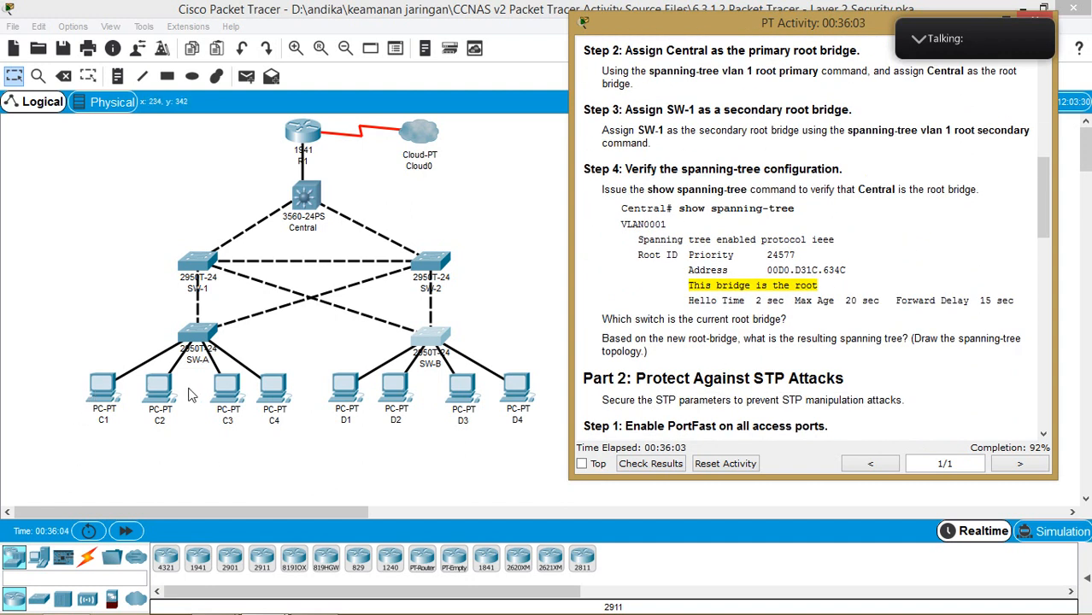
Open SW-A's command line and place its window beside SW-A and its connected PCs in the topology.
{"action": "left_click", "coordinate": [205, 340]}
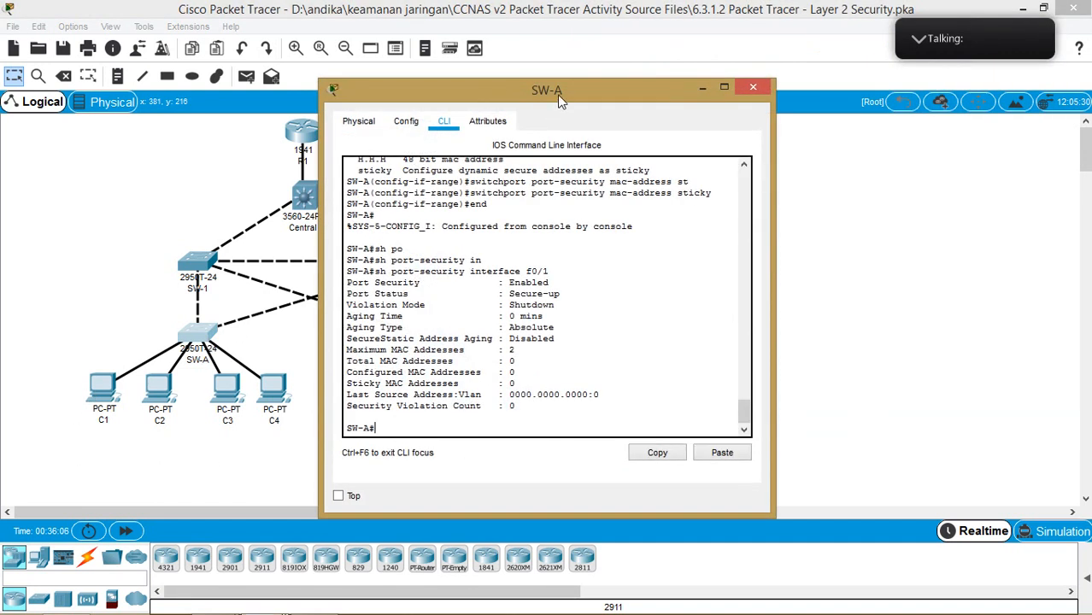
{"action": "left_click_drag", "start_coordinate": [557, 95], "coordinate": [605, 50]}
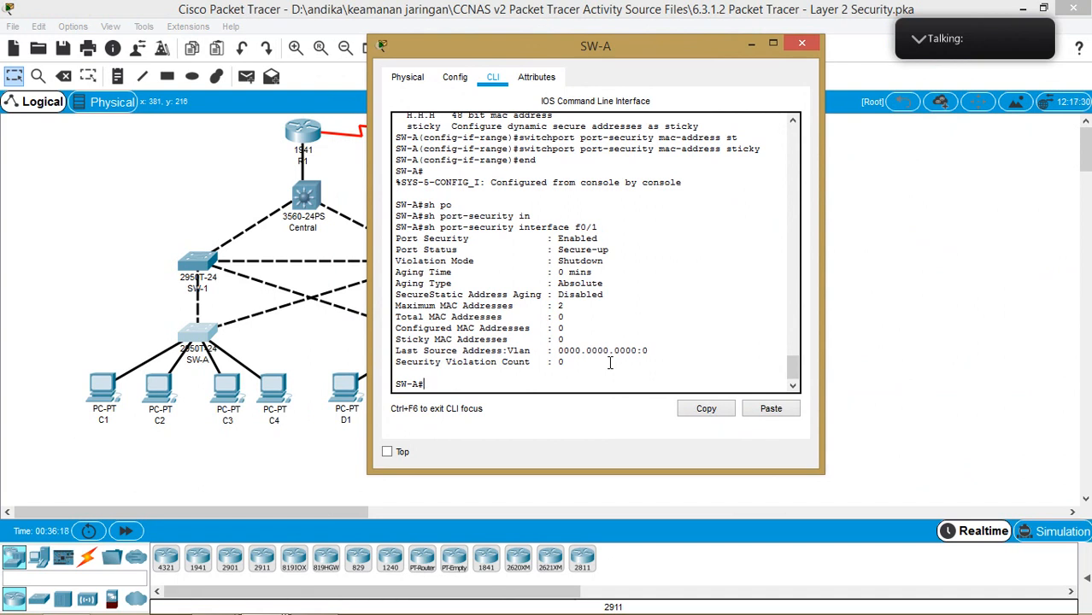
Run sh ip interface brief on SW-A and show the output through to the end.
{"action": "type", "text": "sh in"}
{"action": "key", "text": "BackSpace"}
{"action": "key", "text": "BackSpace"}
{"action": "type", "text": "ip int"}
{"action": "key", "text": "Tab"}
{"action": "type", "text": "br"}
{"action": "key", "text": "Return"}
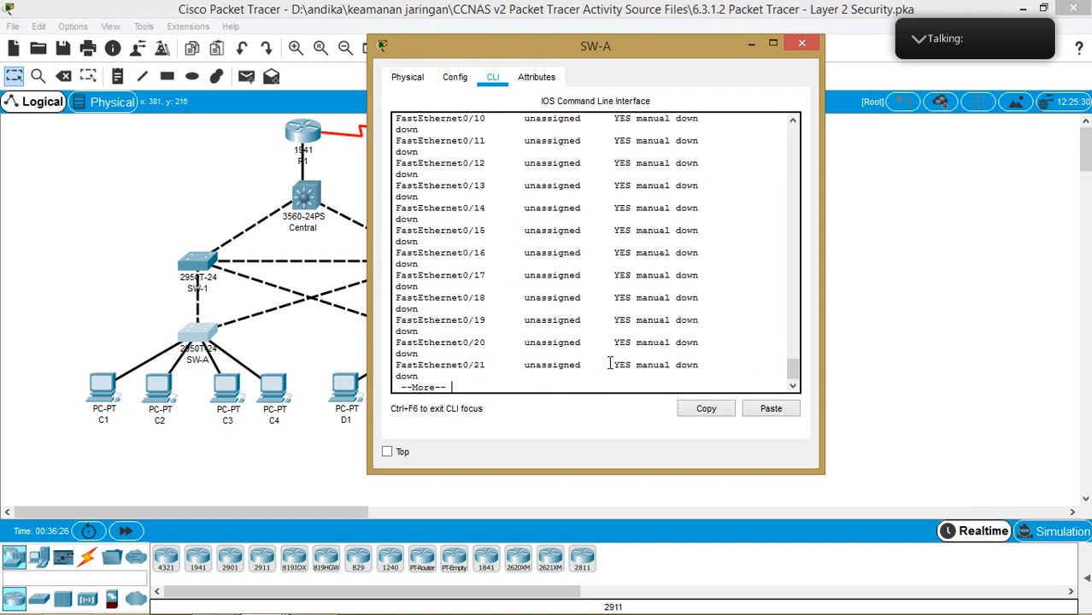
{"action": "key", "text": "space"}
Examine the status of SW-A's ports in the interface list to find the unused ones.
{"action": "scroll", "coordinate": [625, 273], "scroll_direction": "up", "scroll_amount": 3}
{"action": "scroll", "coordinate": [625, 274], "scroll_direction": "up", "scroll_amount": 6}
{"action": "scroll", "coordinate": [502, 233], "scroll_direction": "up", "scroll_amount": 1}
{"action": "left_click_drag", "start_coordinate": [619, 215], "coordinate": [709, 282]}
{"action": "left_click", "coordinate": [604, 239]}
{"action": "scroll", "coordinate": [608, 238], "scroll_direction": "down", "scroll_amount": 3}
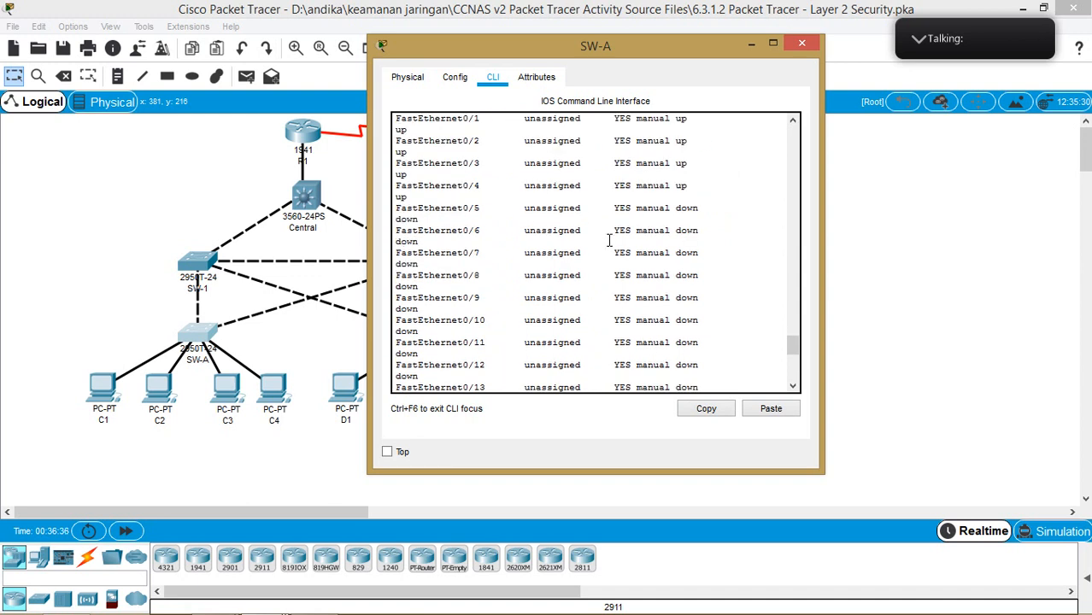
{"action": "scroll", "coordinate": [612, 231], "scroll_direction": "down", "scroll_amount": 10}
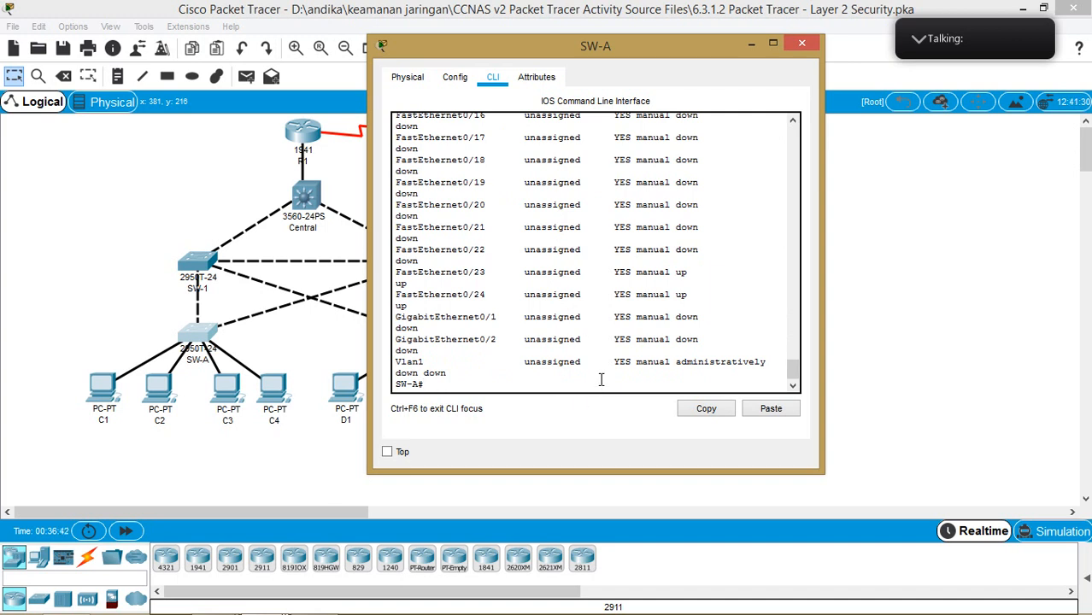
Enter global configuration mode on SW-A, select interface range f0/5-22 and disable those ports with shutdown.
{"action": "type", "text": "conf t"}
{"action": "key", "text": "Return"}
{"action": "type", "text": "int"}
{"action": "key", "text": "Tab"}
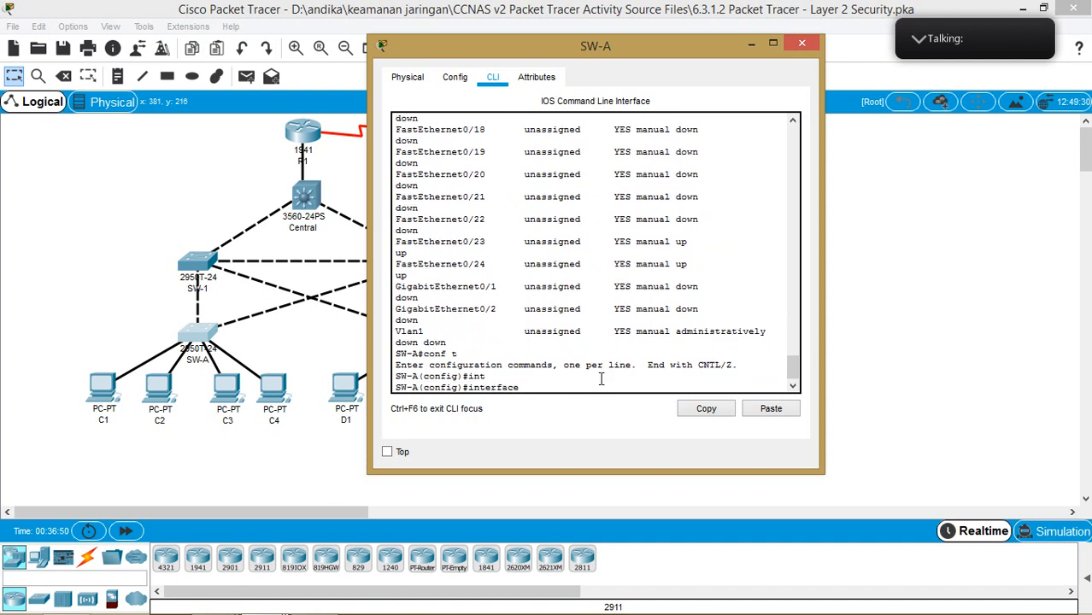
{"action": "type", "text": "ra"}
{"action": "key", "text": "Tab"}
{"action": "type", "text": "f0/5"}
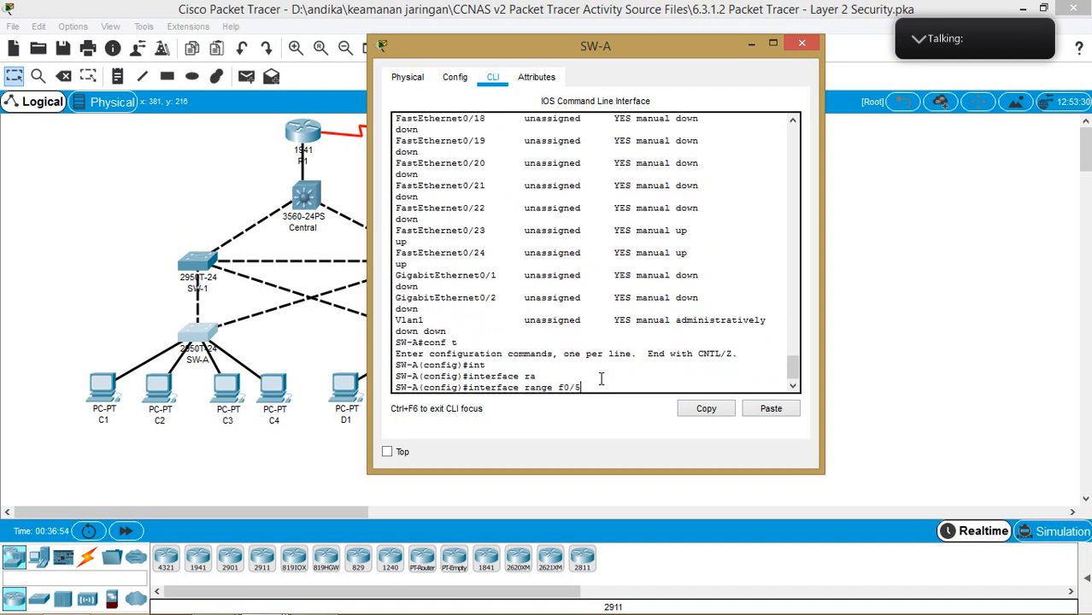
{"action": "type", "text": "-22"}
{"action": "key", "text": "Return"}
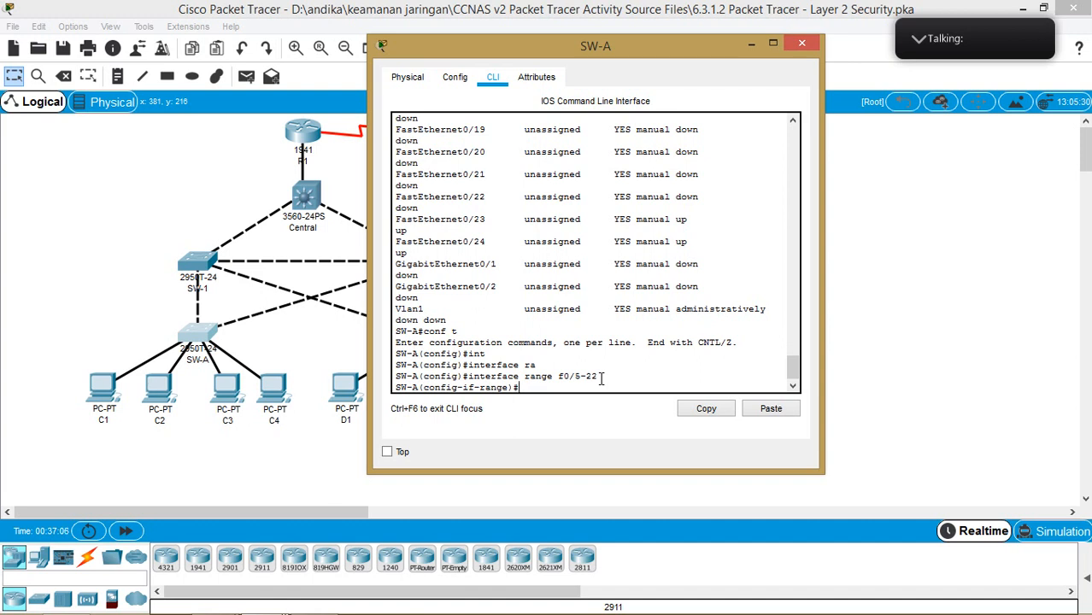
{"action": "type", "text": "shutdown"}
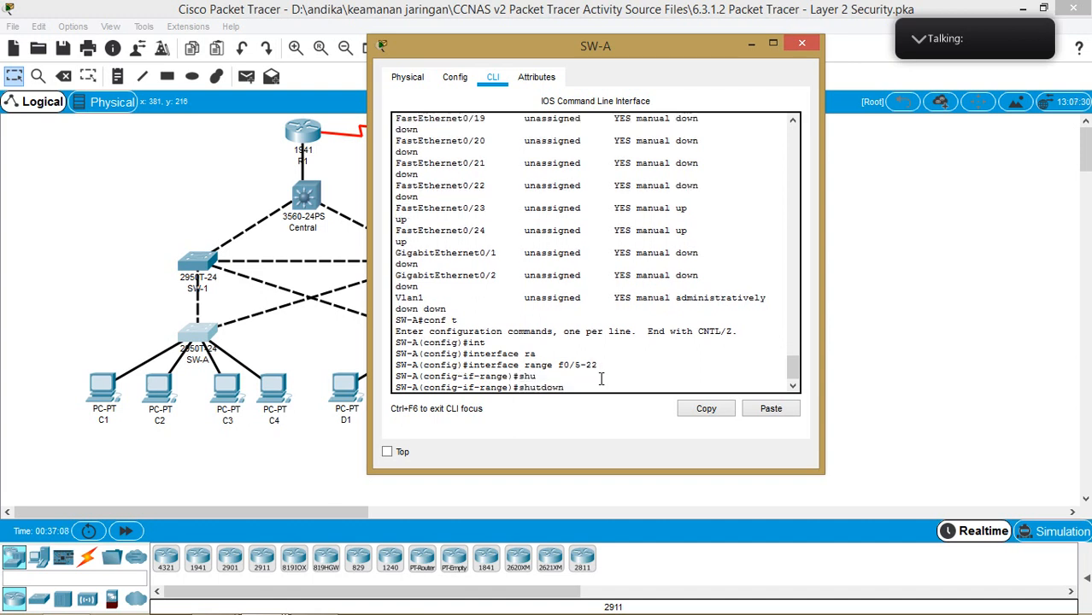
{"action": "key", "text": "Return"}
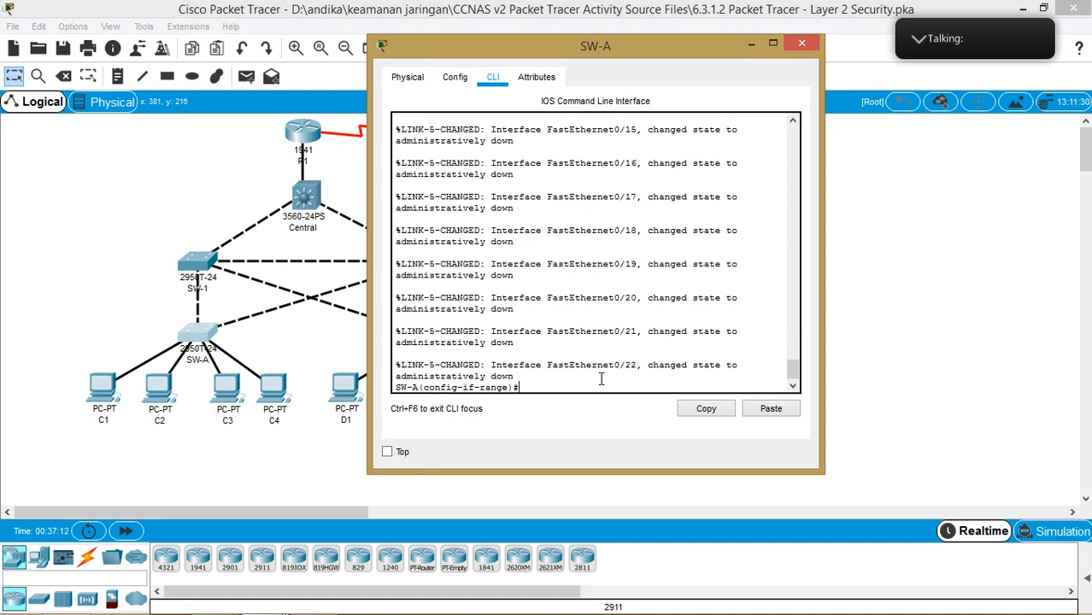
Compare the earlier listed status of SW-A's unused FastEthernet ports with the Vlan1 status.
{"action": "scroll", "coordinate": [646, 222], "scroll_direction": "up", "scroll_amount": 15}
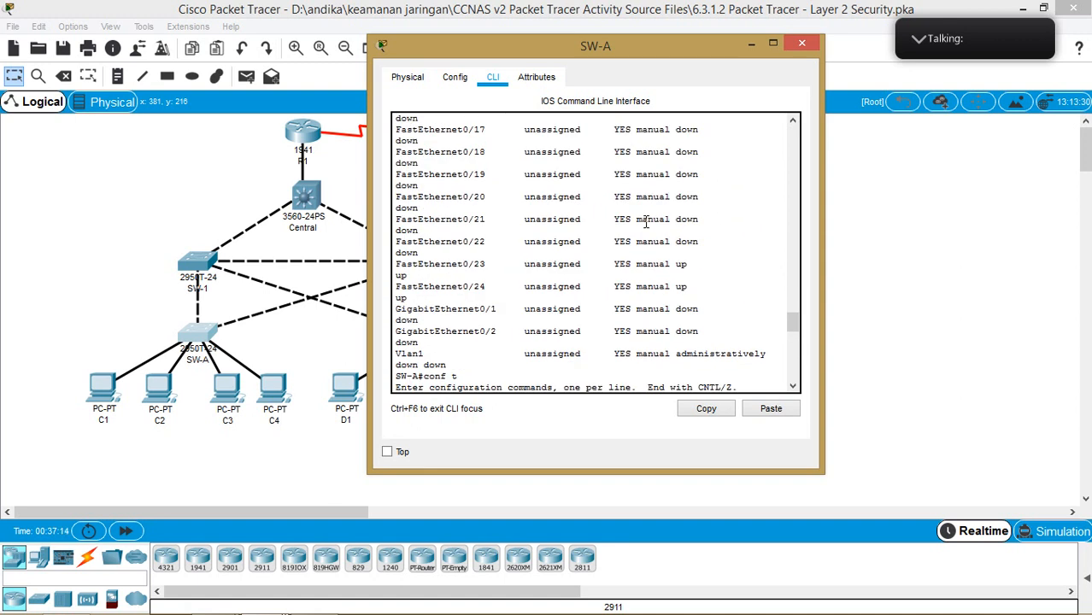
{"action": "scroll", "coordinate": [646, 223], "scroll_direction": "up", "scroll_amount": 7}
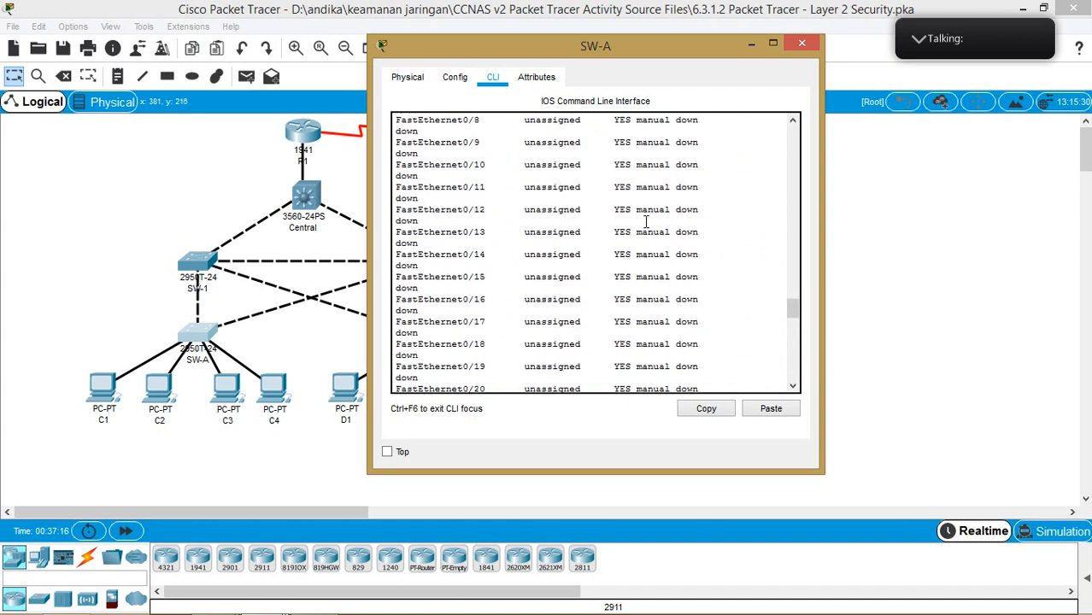
{"action": "scroll", "coordinate": [646, 223], "scroll_direction": "down", "scroll_amount": 7}
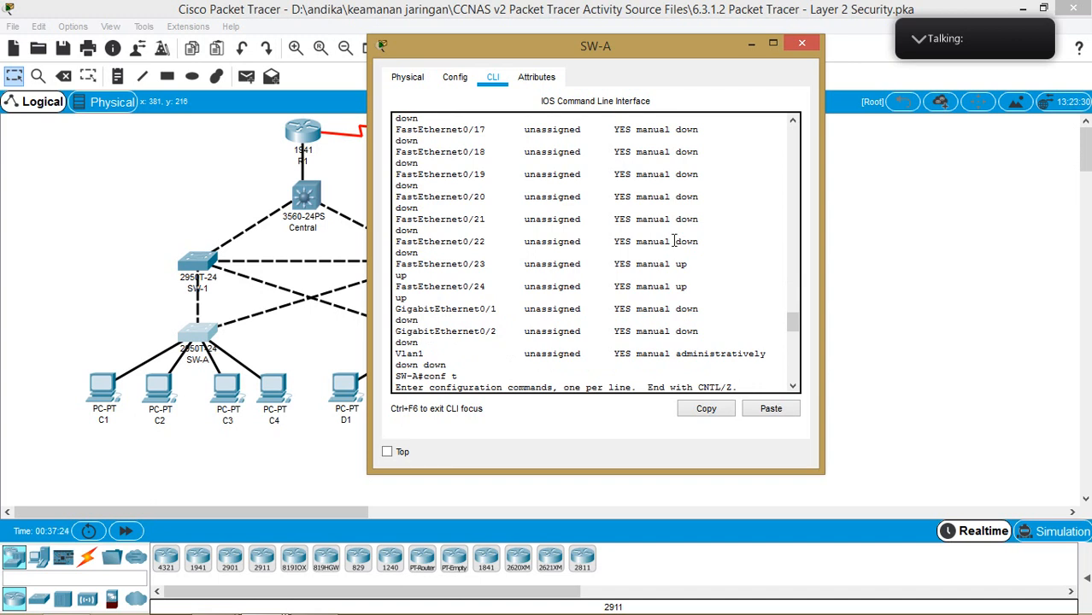
{"action": "left_click_drag", "start_coordinate": [699, 220], "coordinate": [398, 216]}
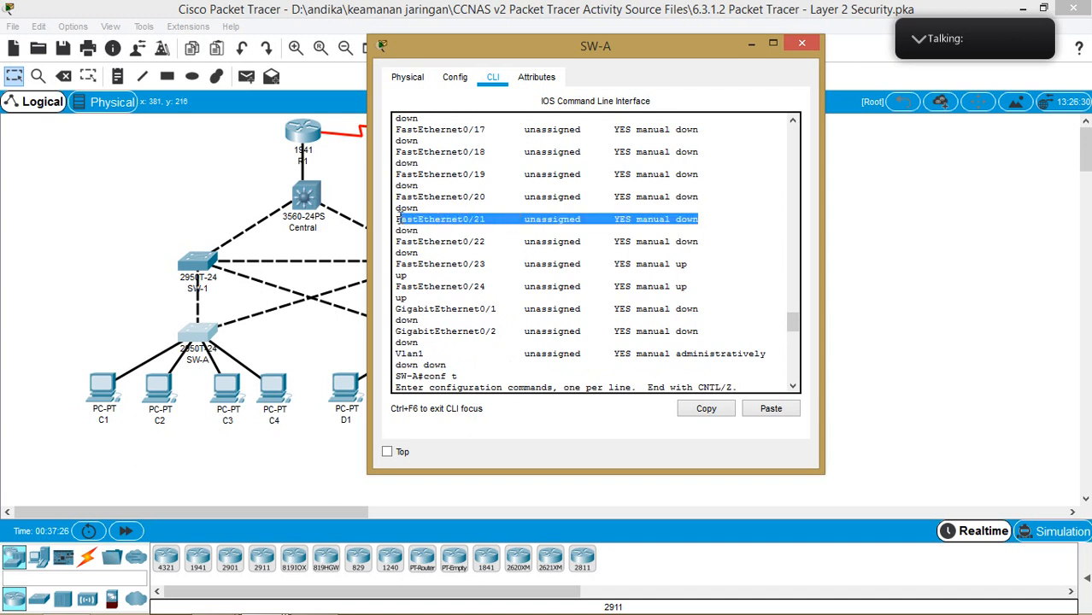
{"action": "left_click", "coordinate": [513, 228]}
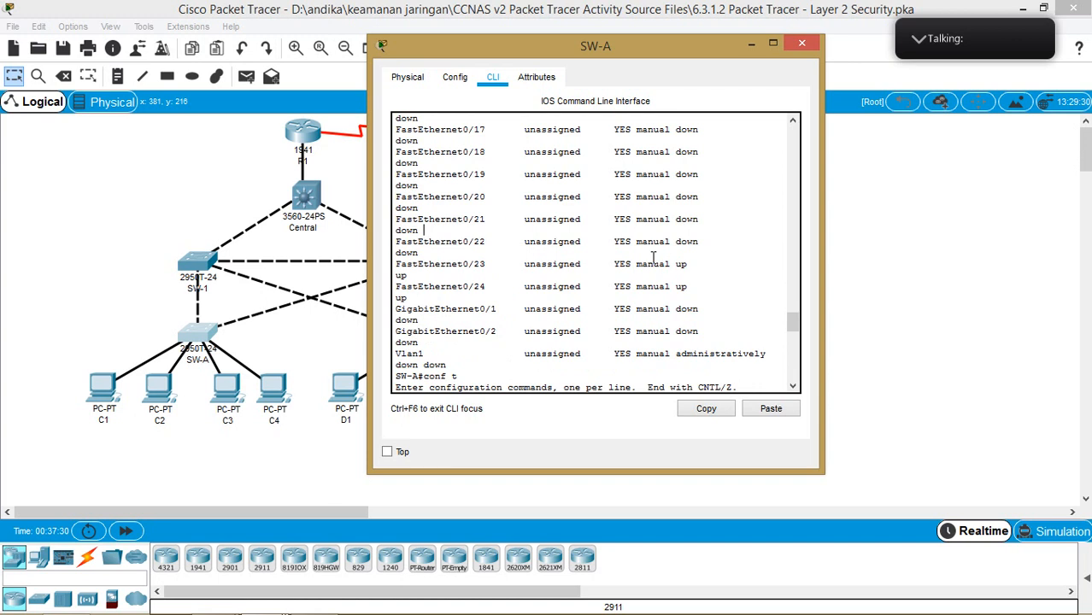
{"action": "double_click", "coordinate": [684, 198]}
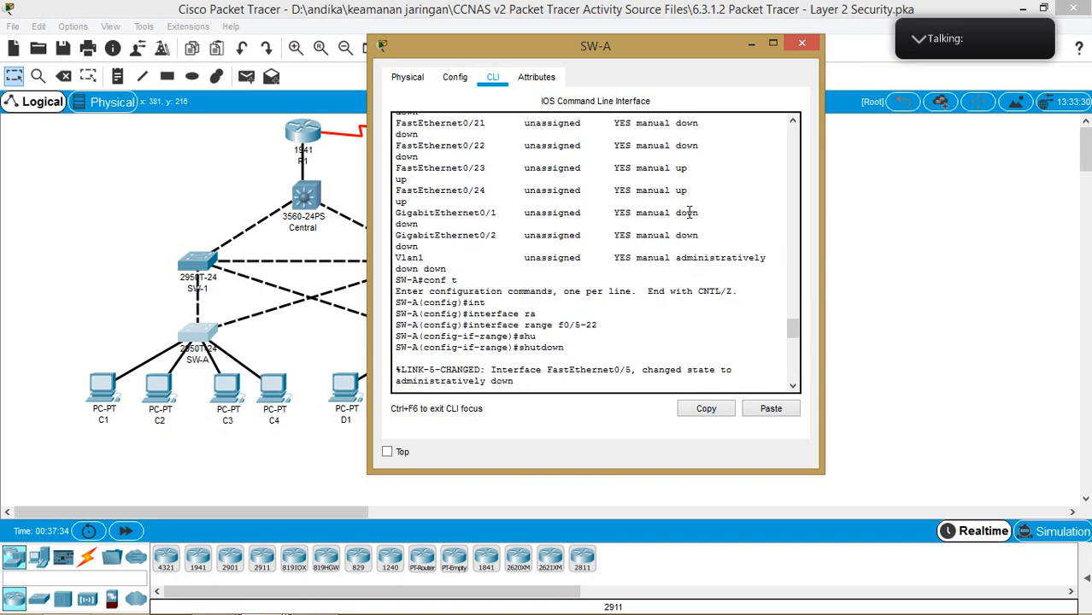
{"action": "left_click_drag", "start_coordinate": [675, 257], "coordinate": [771, 263]}
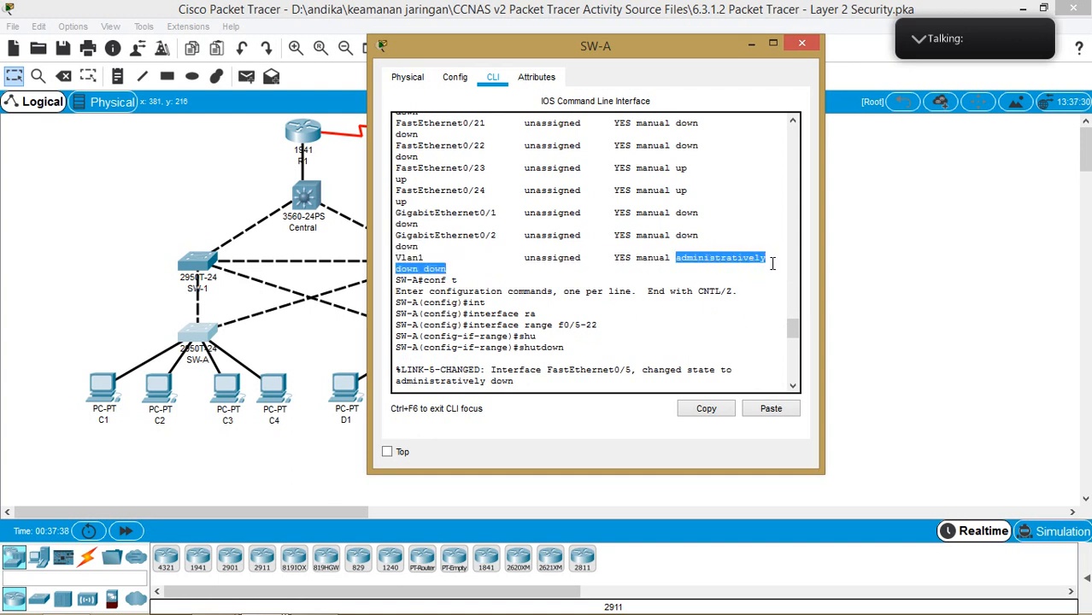
{"action": "left_click", "coordinate": [722, 244]}
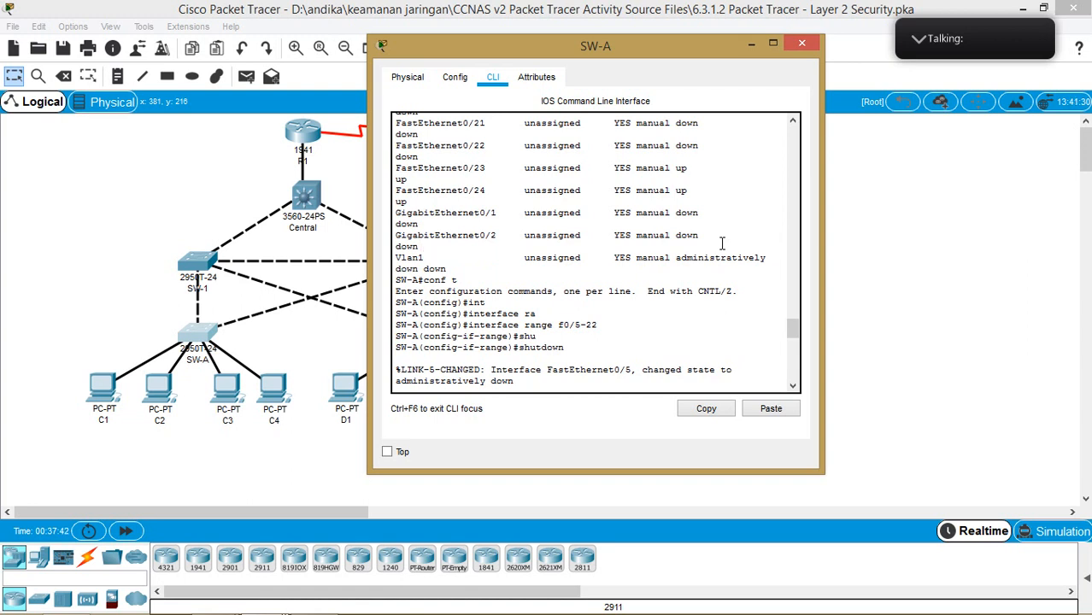
{"action": "scroll", "coordinate": [709, 193], "scroll_direction": "up", "scroll_amount": 1}
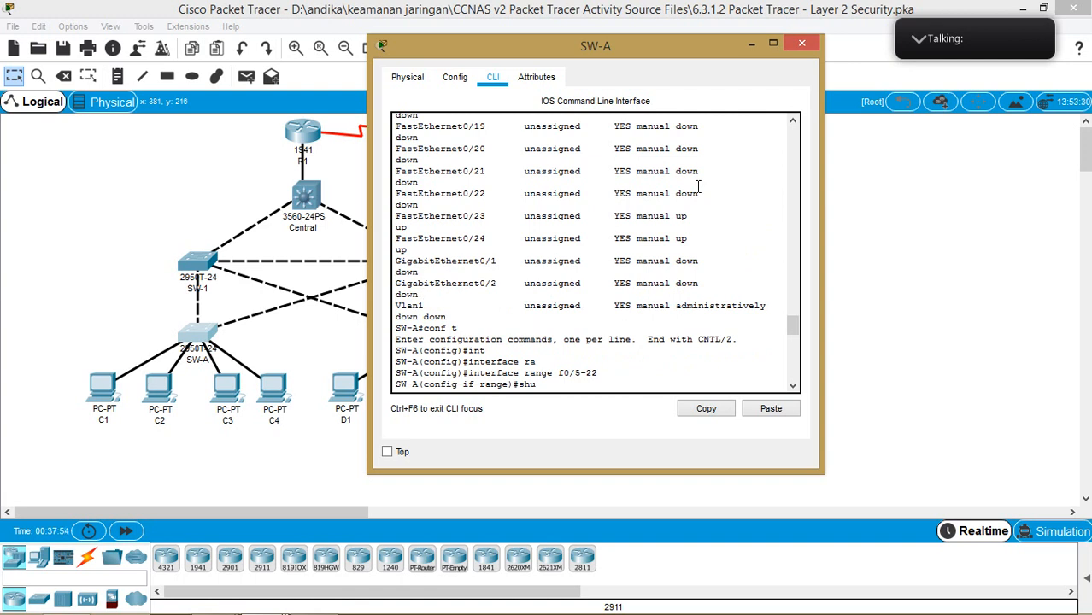
Reread SW-A's earlier interface list from FastEthernet0/1 down to Vlan1, focusing on the status column.
{"action": "type", "text": "tdown"}
{"action": "key", "text": "Return"}
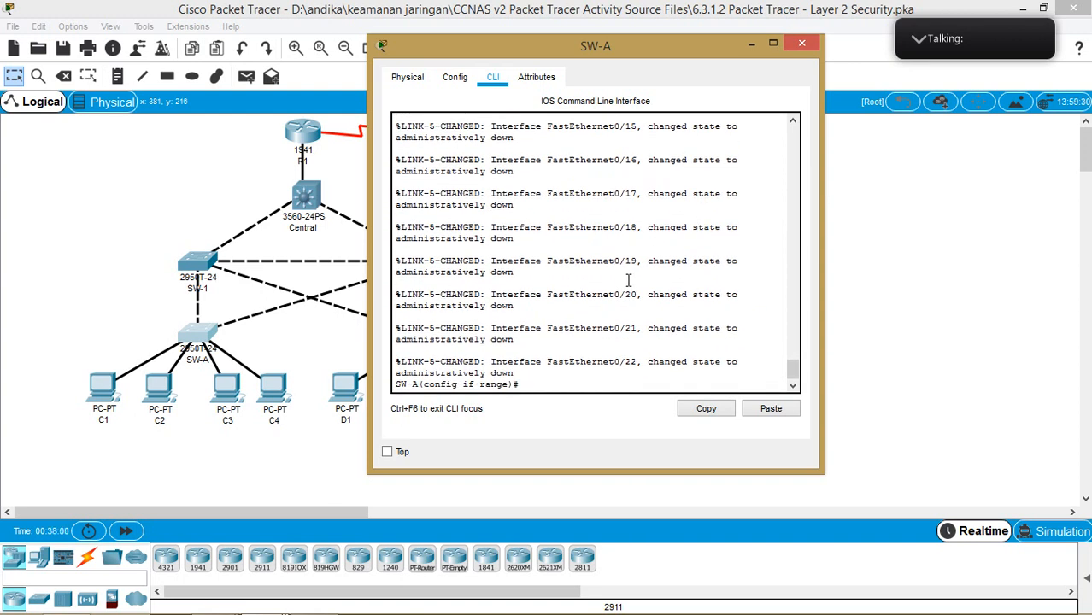
{"action": "scroll", "coordinate": [628, 281], "scroll_direction": "up", "scroll_amount": 15}
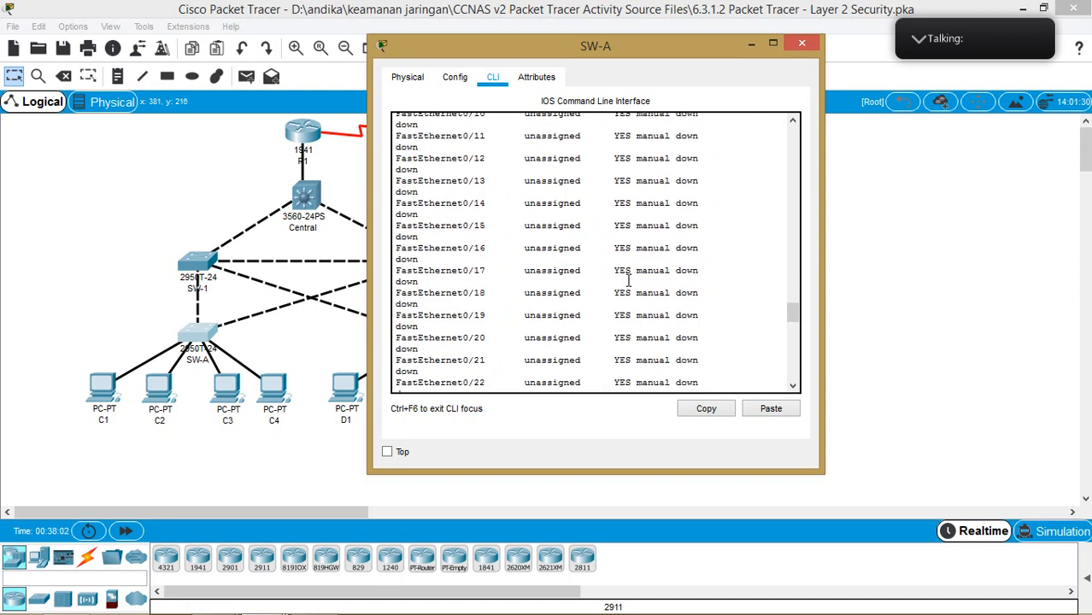
{"action": "scroll", "coordinate": [628, 280], "scroll_direction": "up", "scroll_amount": 12}
{"action": "scroll", "coordinate": [628, 280], "scroll_direction": "down", "scroll_amount": 7}
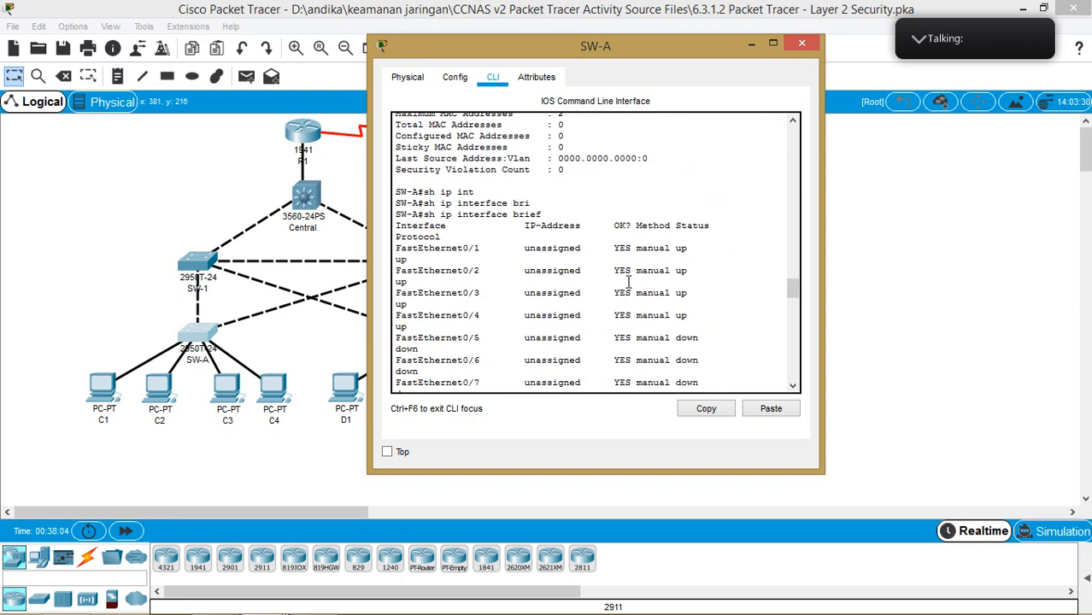
{"action": "scroll", "coordinate": [628, 280], "scroll_direction": "down", "scroll_amount": 3}
{"action": "scroll", "coordinate": [650, 270], "scroll_direction": "down", "scroll_amount": 4}
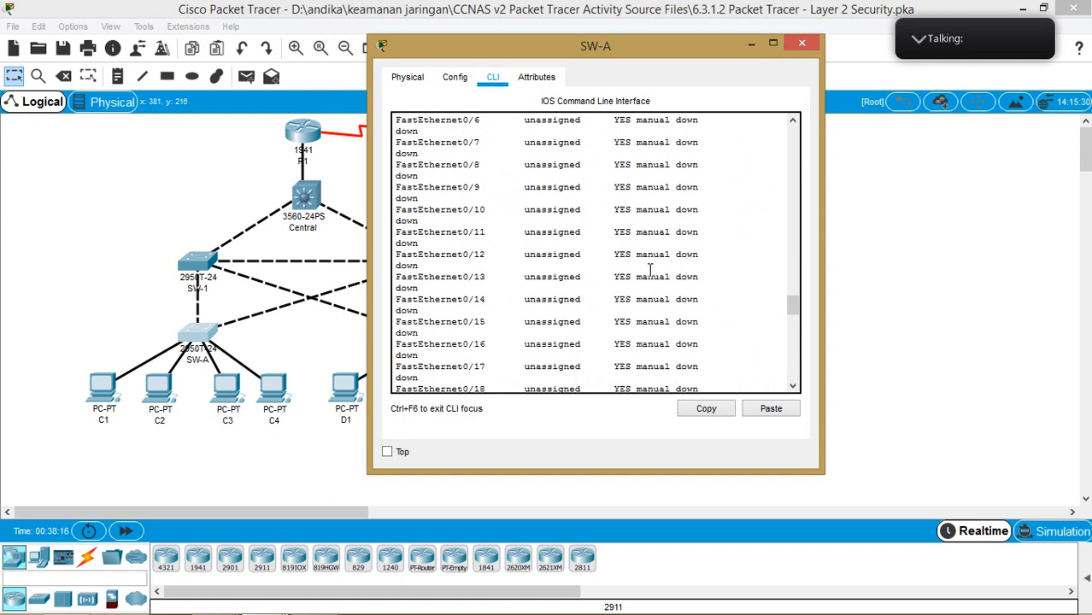
{"action": "scroll", "coordinate": [651, 270], "scroll_direction": "down", "scroll_amount": 12}
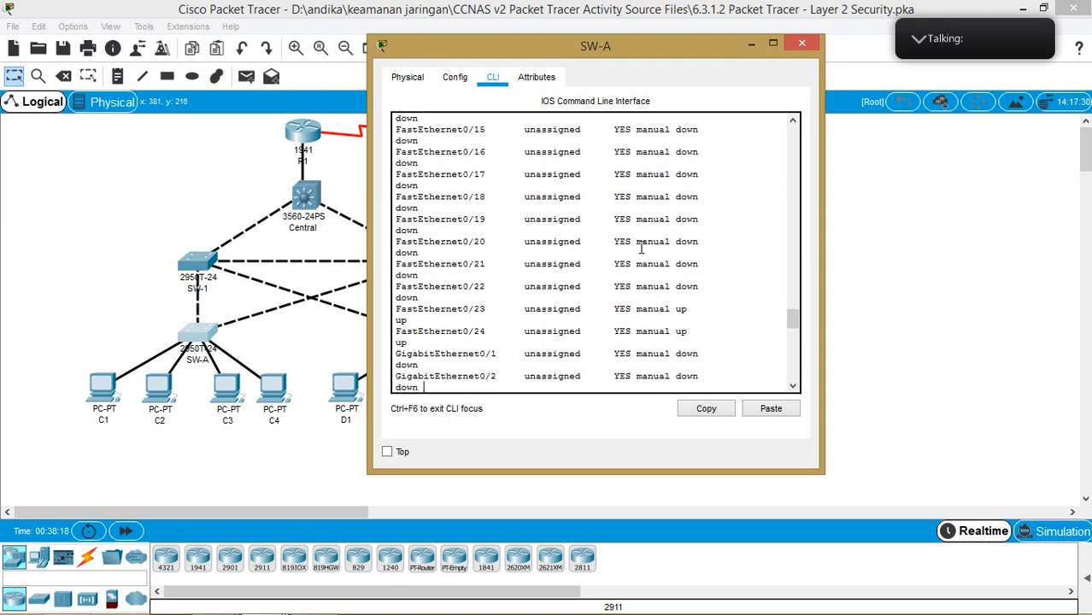
{"action": "scroll", "coordinate": [677, 258], "scroll_direction": "up", "scroll_amount": 3}
{"action": "left_click_drag", "start_coordinate": [675, 255], "coordinate": [767, 266]}
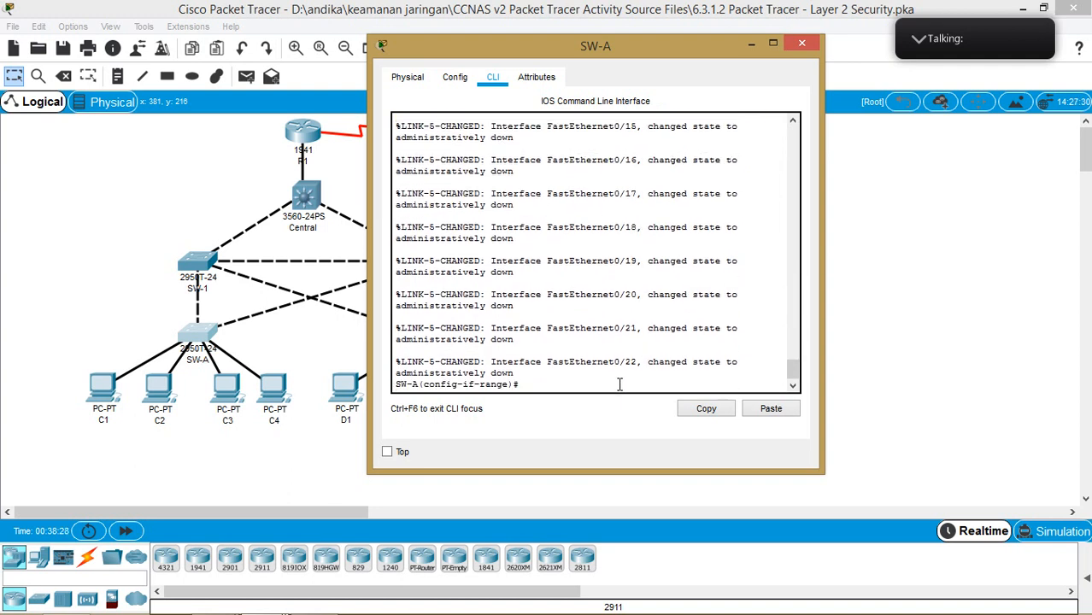
Leave configuration mode on SW-A with end and check the port statuses with sh ip interface brief.
{"action": "type", "text": "end"}
{"action": "key", "text": "Return"}
{"action": "type", "text": "sh ip interface brief"}
{"action": "key", "text": "Return"}
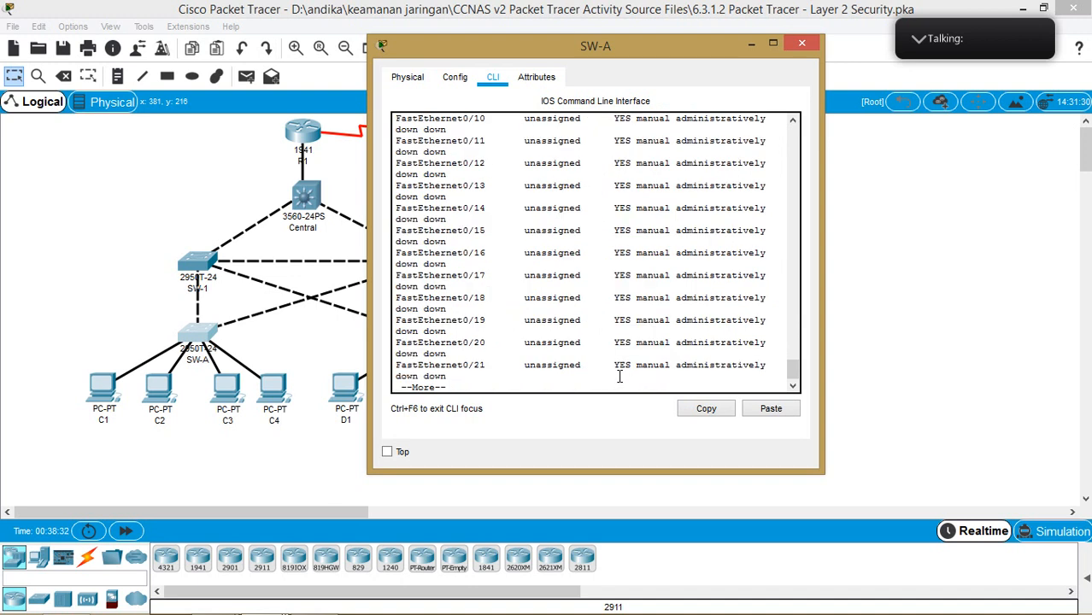
{"action": "scroll", "coordinate": [699, 273], "scroll_direction": "up", "scroll_amount": 8}
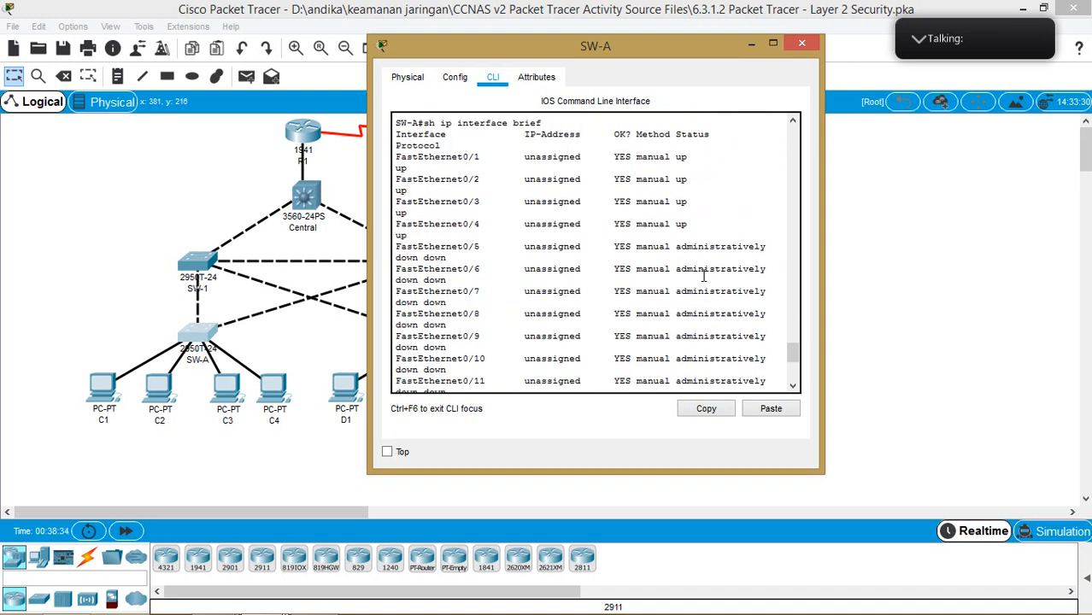
{"action": "scroll", "coordinate": [703, 275], "scroll_direction": "down", "scroll_amount": 8}
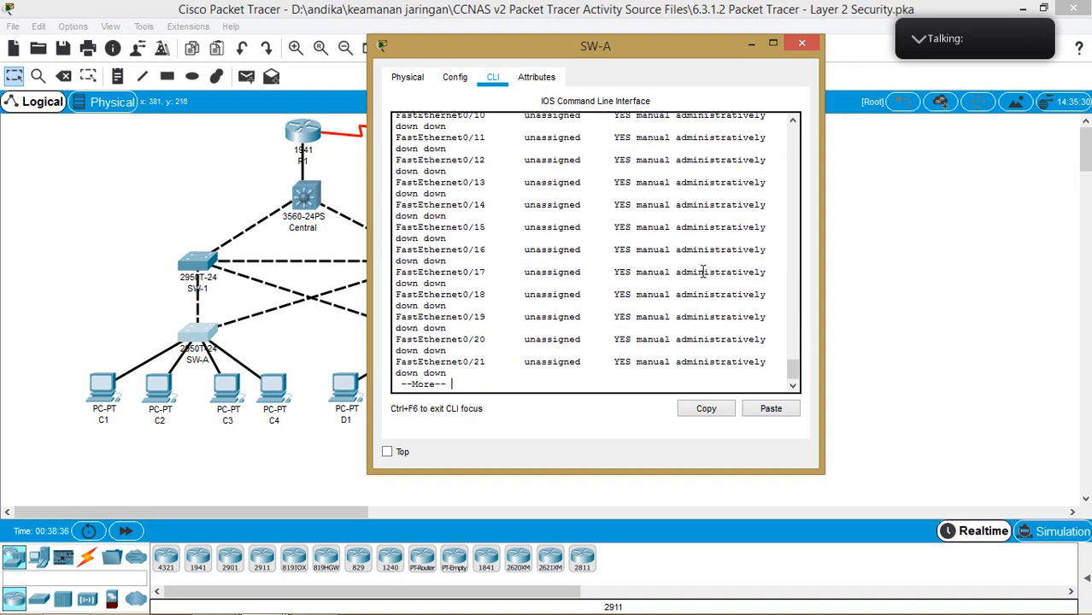
{"action": "key", "text": "Return"}
{"action": "key", "text": "Return"}
{"action": "key", "text": "Return"}
{"action": "key", "text": "Return"}
{"action": "key", "text": "Return"}
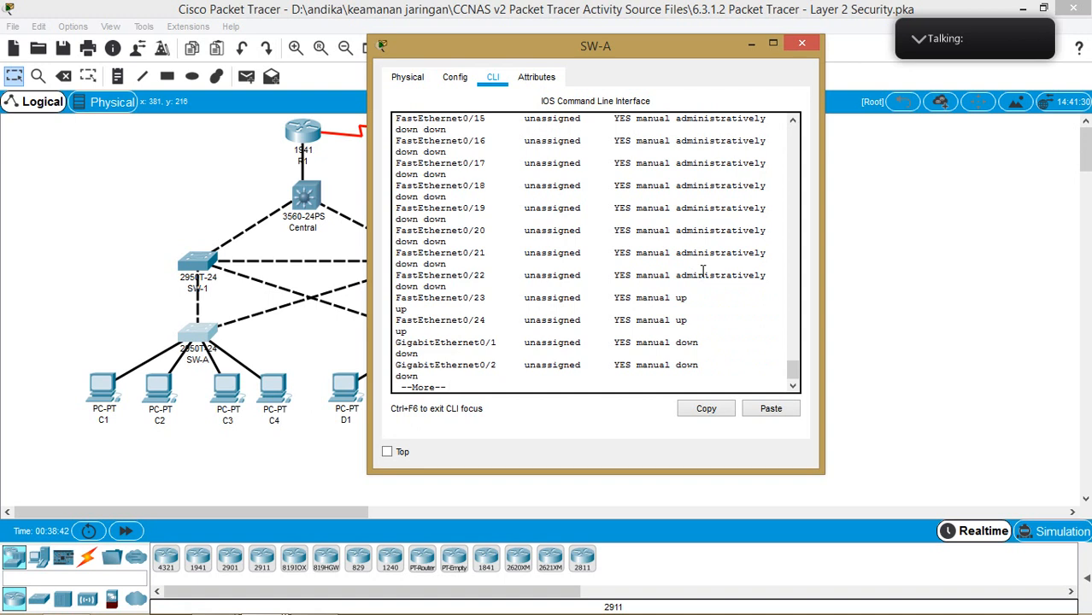
Close SW-A, open SW-B's command line and place its window beside the topology.
{"action": "left_click", "coordinate": [799, 43]}
{"action": "left_click", "coordinate": [431, 340]}
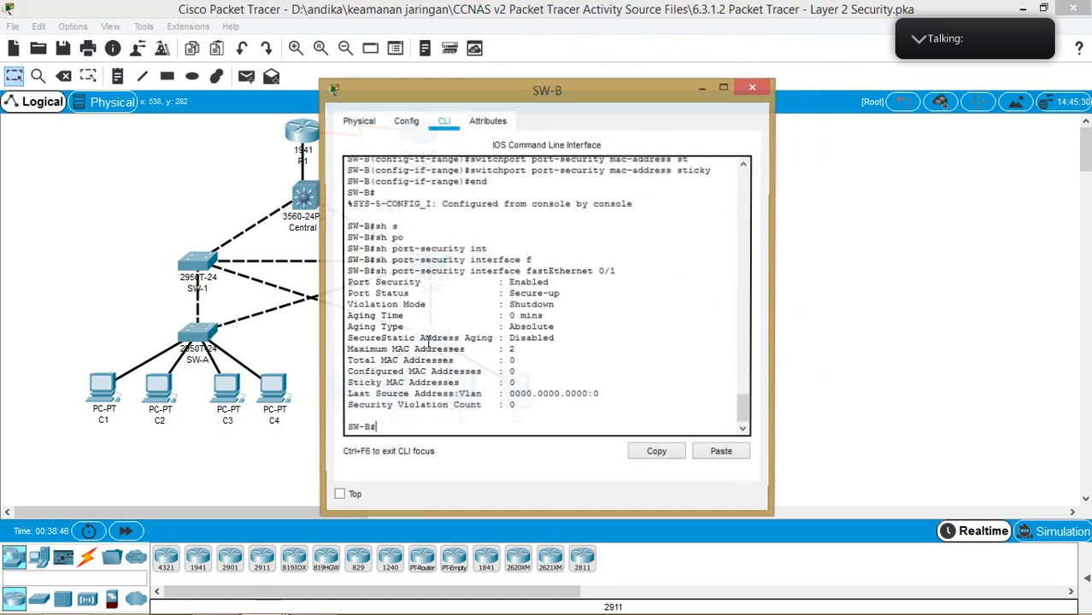
{"action": "left_click_drag", "start_coordinate": [617, 98], "coordinate": [891, 47]}
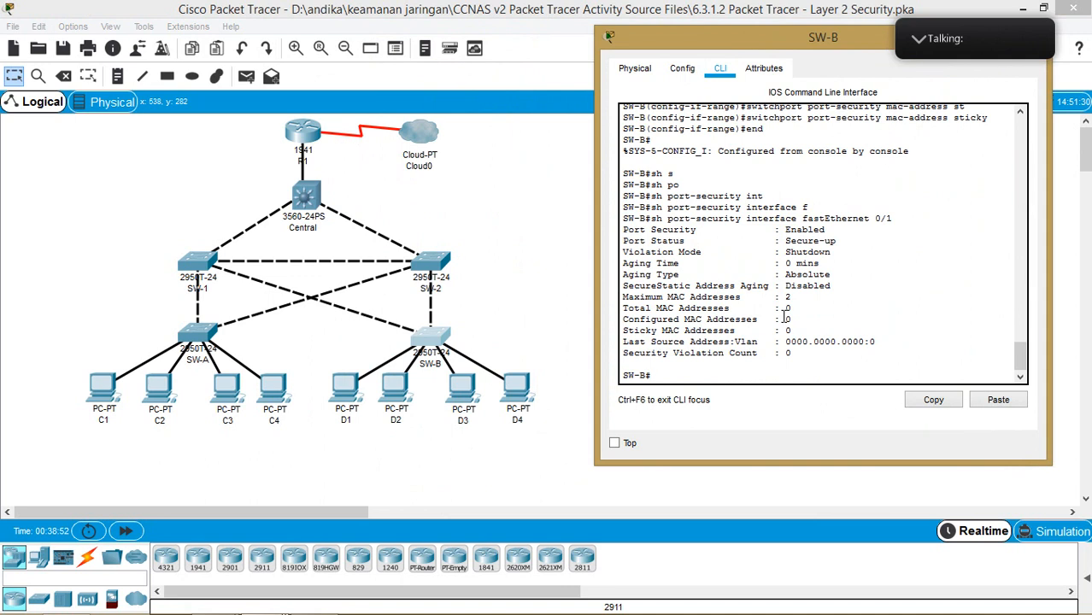
Run sh ip interface brief on SW-B.
{"action": "type", "text": "sh in"}
{"action": "key", "text": "Tab"}
{"action": "key", "text": "BackSpace"}
{"action": "key", "text": "BackSpace"}
{"action": "key", "text": "BackSpace"}
{"action": "key", "text": "BackSpace"}
{"action": "key", "text": "BackSpace"}
{"action": "key", "text": "BackSpace"}
{"action": "key", "text": "BackSpace"}
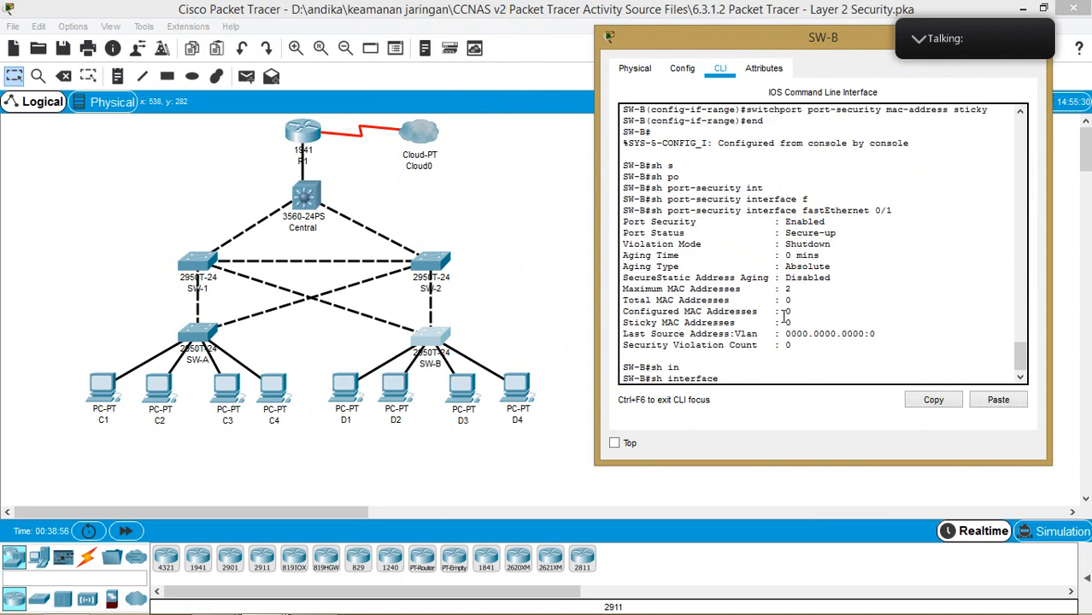
{"action": "key", "text": "BackSpace"}
{"action": "key", "text": "BackSpace"}
{"action": "key", "text": "BackSpace"}
{"action": "type", "text": "ip int"}
{"action": "key", "text": "Tab"}
{"action": "type", "text": "br"}
{"action": "key", "text": "Tab"}
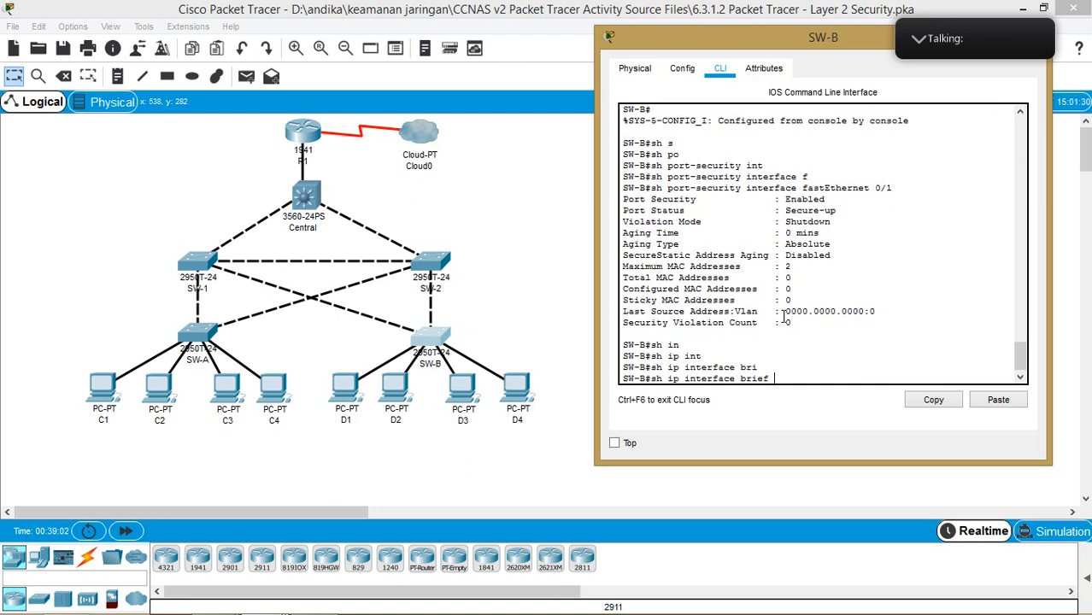
{"action": "key", "text": "Return"}
Page through the rest of SW-B's interface list and examine which ports are unused.
{"action": "key", "text": "Return"}
{"action": "key", "text": "Return"}
{"action": "key", "text": "Return"}
{"action": "key", "text": "Return"}
{"action": "key", "text": "Return"}
{"action": "key", "text": "Return"}
{"action": "key", "text": "Return"}
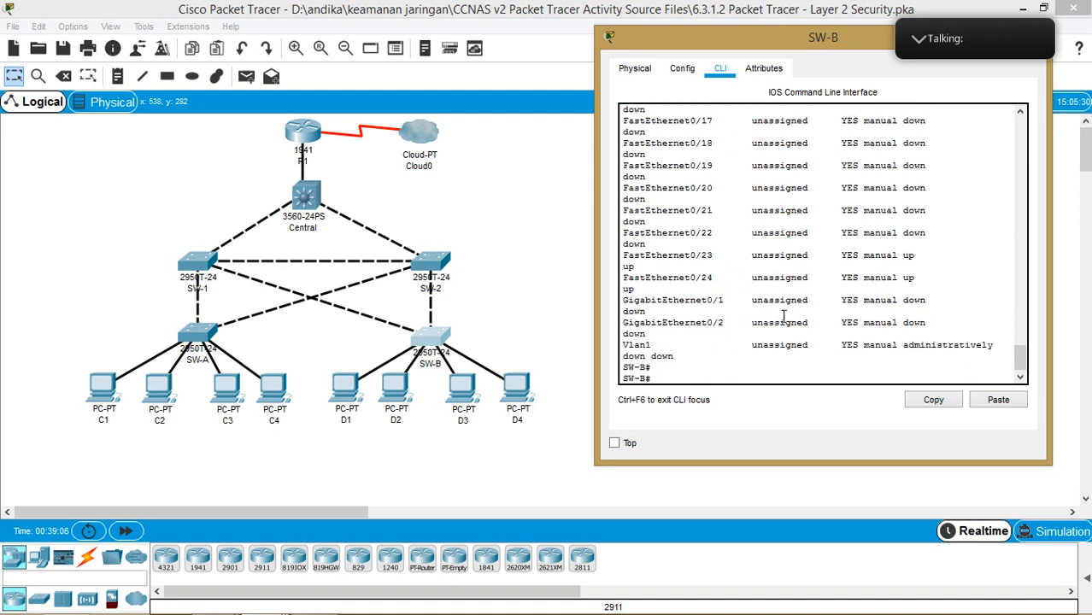
{"action": "scroll", "coordinate": [846, 261], "scroll_direction": "up", "scroll_amount": 10}
{"action": "scroll", "coordinate": [881, 248], "scroll_direction": "up", "scroll_amount": 2}
{"action": "scroll", "coordinate": [881, 248], "scroll_direction": "down", "scroll_amount": 11}
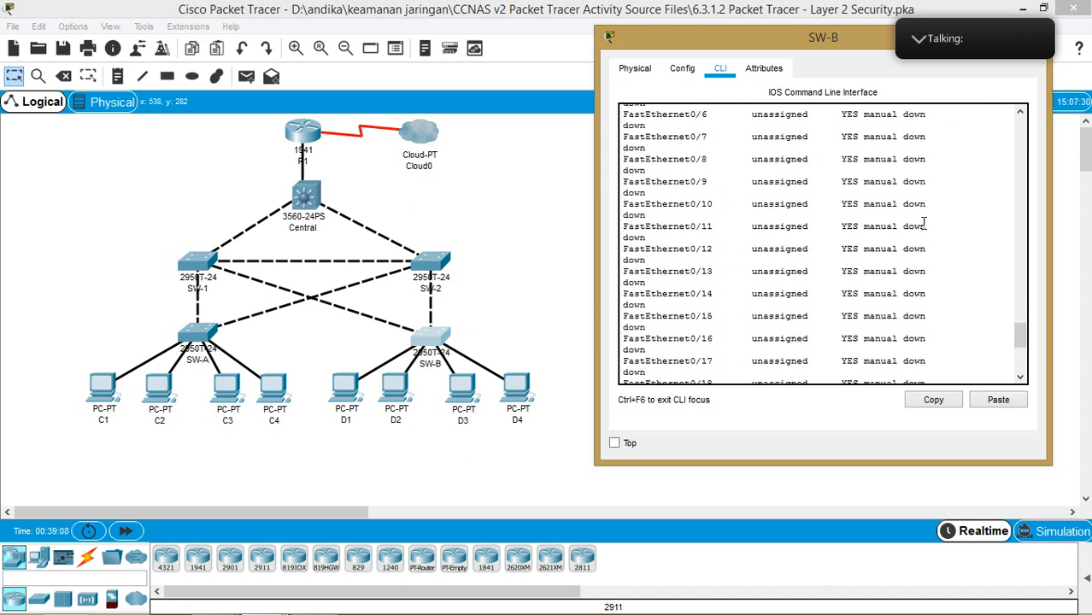
In SW-B's global configuration mode, shut down the interface range f0/5-22.
{"action": "type", "text": "conf t"}
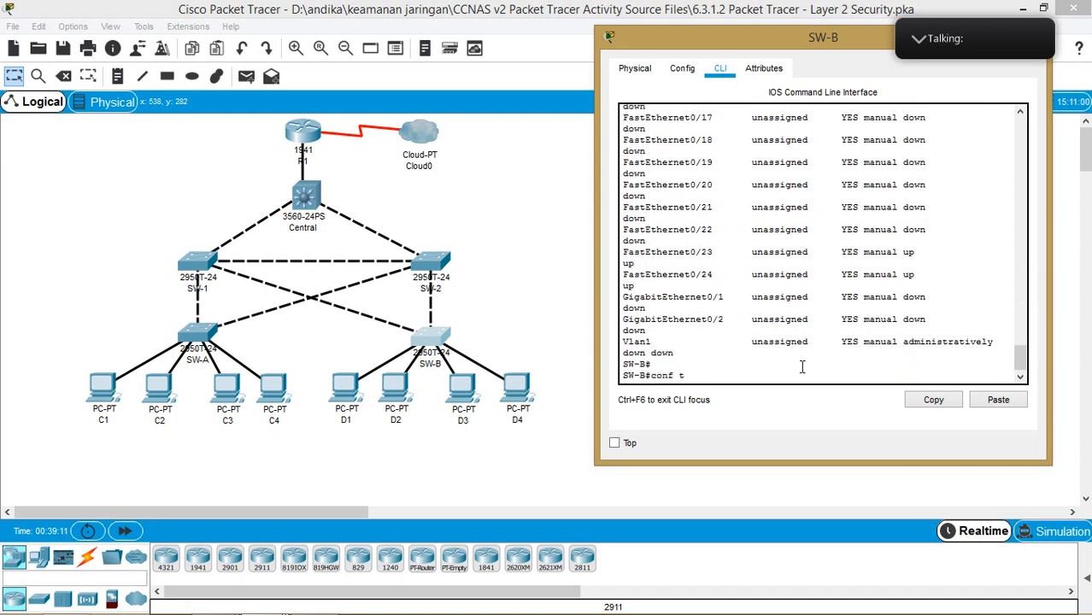
{"action": "key", "text": "Return"}
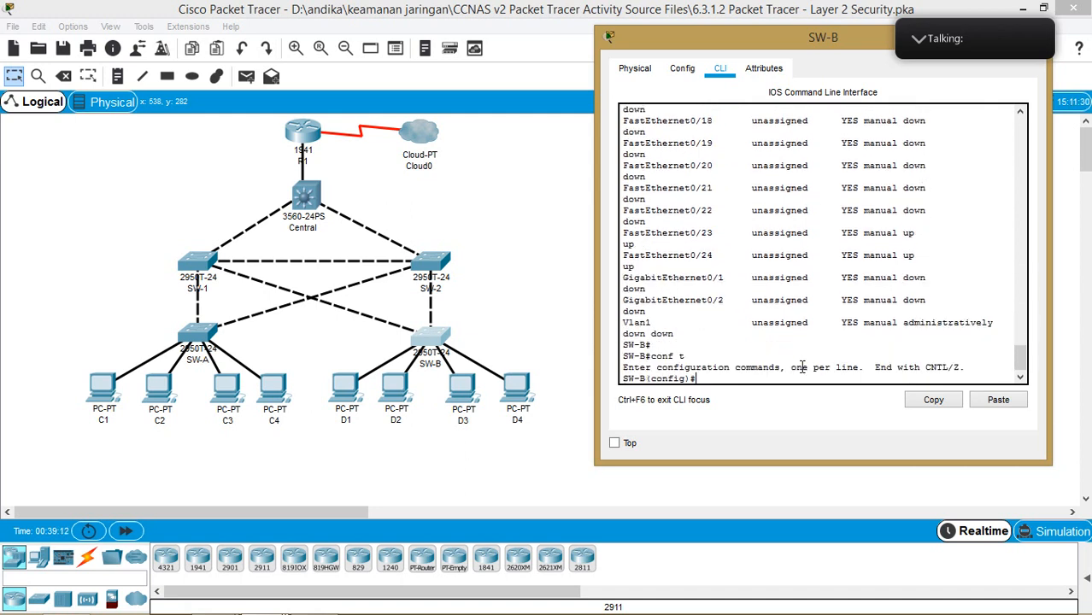
{"action": "type", "text": "int"}
{"action": "key", "text": "Tab"}
{"action": "type", "text": "ra"}
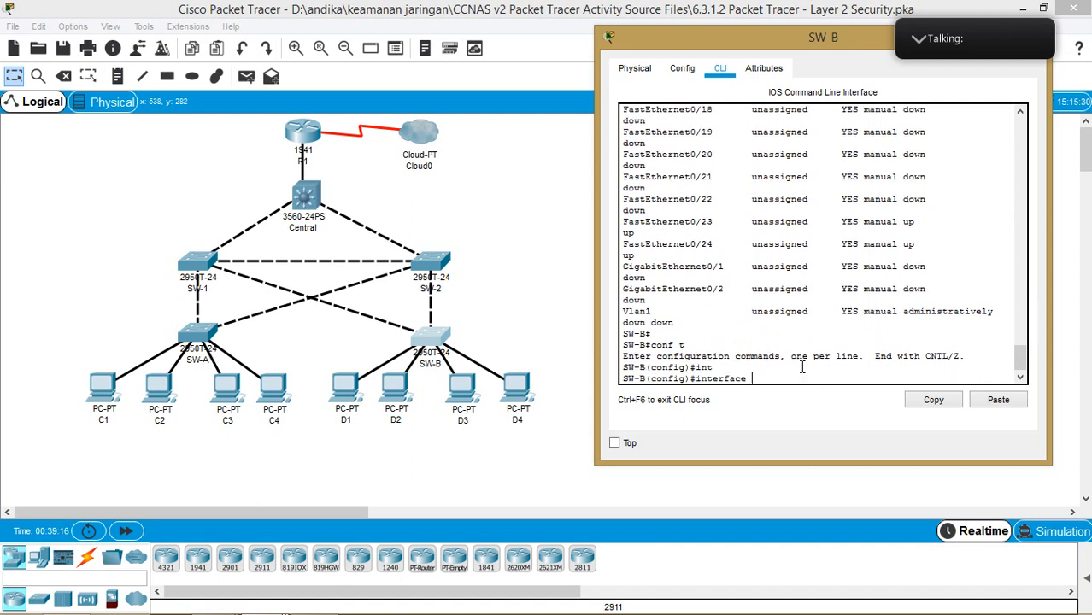
{"action": "key", "text": "Tab"}
{"action": "type", "text": "f0"}
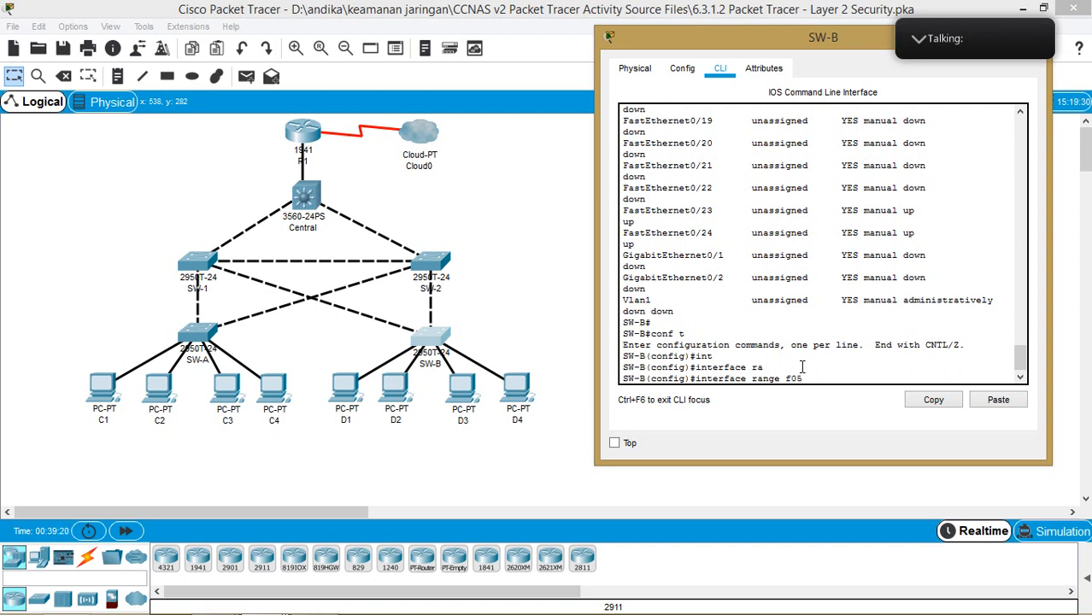
{"action": "type", "text": "/5-22"}
{"action": "key", "text": "Return"}
{"action": "type", "text": "shu"}
{"action": "key", "text": "Return"}
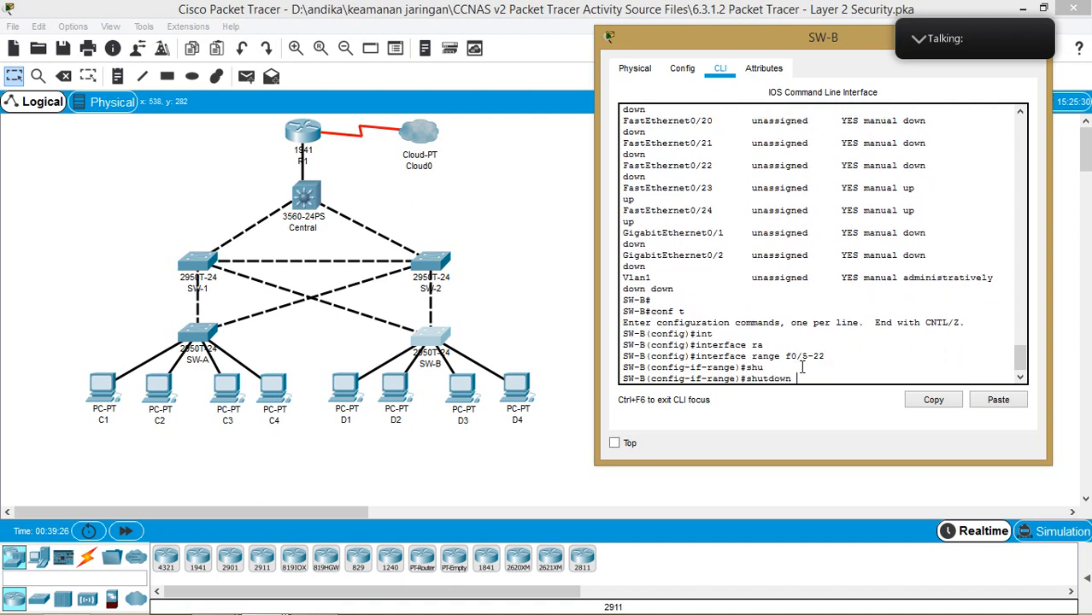
{"action": "key", "text": "Return"}
{"action": "key", "text": "Return"}
{"action": "key", "text": "Return"}
Clear the recalled command from the prompt and leave SW-B's configuration mode with end.
{"action": "type", "text": "interface range f0/5-22"}
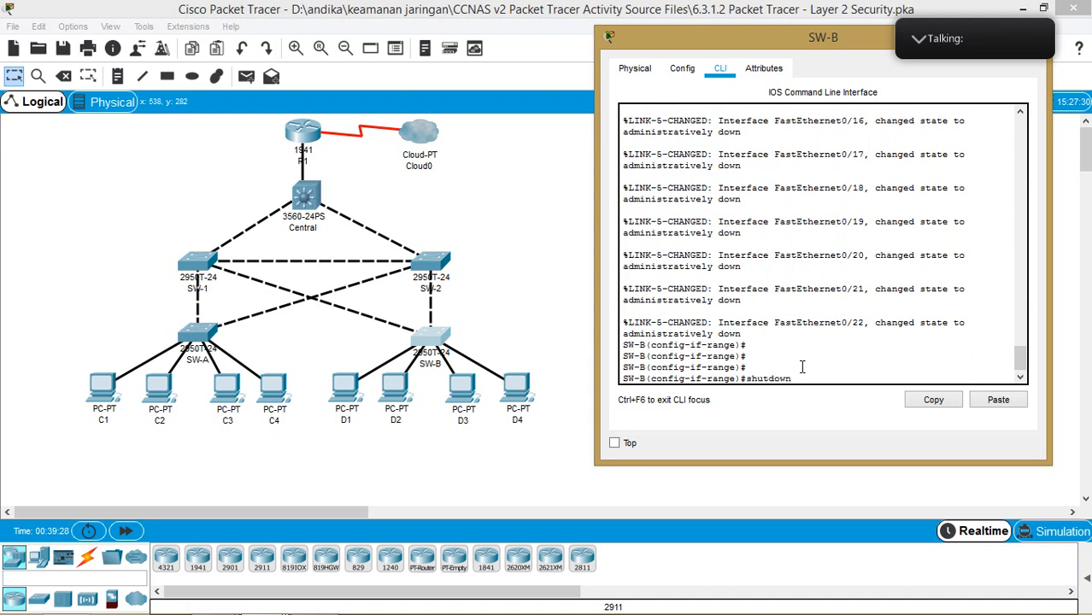
{"action": "key", "text": "BackSpace"}
{"action": "key", "text": "BackSpace"}
{"action": "key", "text": "BackSpace"}
{"action": "key", "text": "BackSpace"}
{"action": "key", "text": "BackSpace"}
{"action": "key", "text": "BackSpace"}
{"action": "key", "text": "BackSpace"}
{"action": "key", "text": "BackSpace"}
{"action": "key", "text": "BackSpace"}
{"action": "key", "text": "BackSpace"}
{"action": "key", "text": "BackSpace"}
{"action": "key", "text": "BackSpace"}
{"action": "key", "text": "BackSpace"}
{"action": "key", "text": "BackSpace"}
{"action": "key", "text": "BackSpace"}
{"action": "key", "text": "BackSpace"}
{"action": "key", "text": "BackSpace"}
{"action": "key", "text": "BackSpace"}
{"action": "key", "text": "BackSpace"}
{"action": "key", "text": "BackSpace"}
{"action": "type", "text": "end"}
{"action": "key", "text": "Return"}
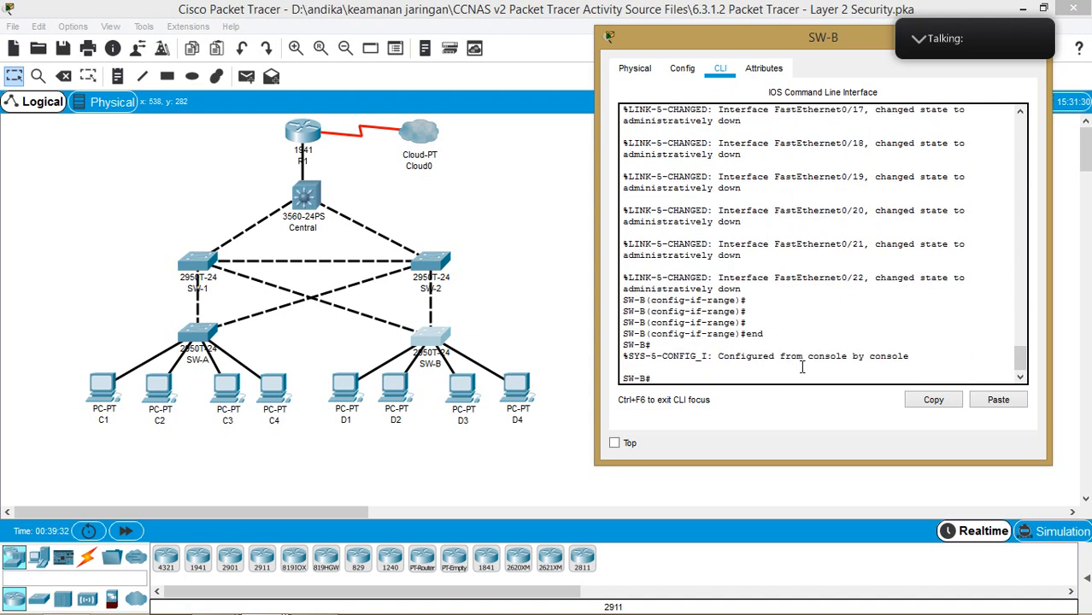
Run sh ip interface brief on SW-B and page through to the end of the interface list.
{"action": "type", "text": "sh ip interface brief"}
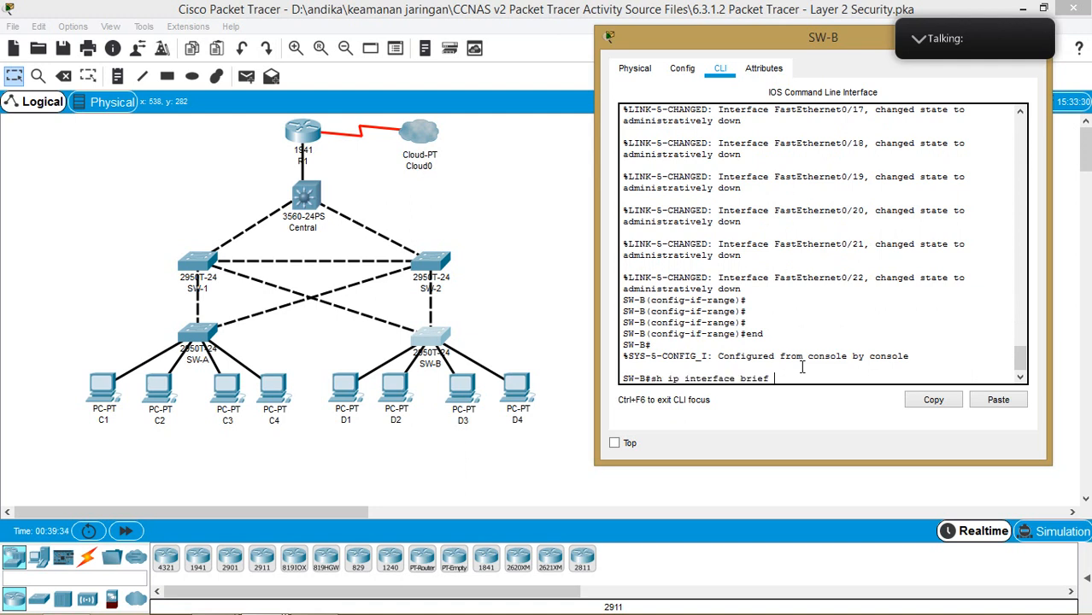
{"action": "key", "text": "Return"}
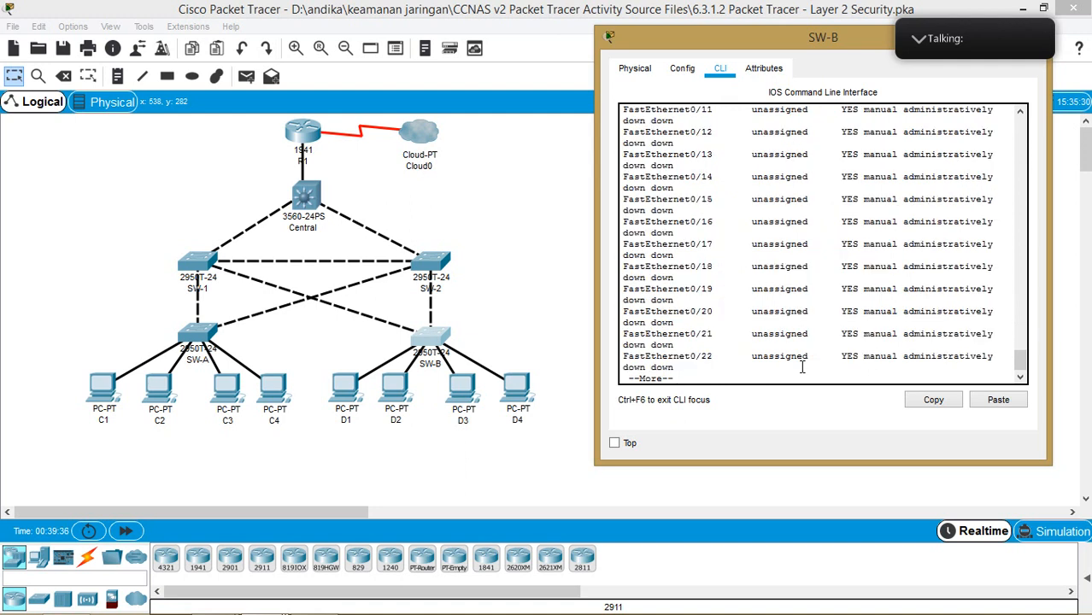
{"action": "key", "text": "Return"}
{"action": "key", "text": "Return"}
{"action": "key", "text": "Return"}
{"action": "key", "text": "Return"}
{"action": "key", "text": "Return"}
{"action": "key", "text": "Return"}
{"action": "key", "text": "Return"}
{"action": "key", "text": "Return"}
{"action": "key", "text": "Return"}
{"action": "key", "text": "Return"}
{"action": "key", "text": "Return"}
{"action": "key", "text": "Return"}
{"action": "key", "text": "Return"}
{"action": "key", "text": "Return"}
{"action": "key", "text": "Return"}
{"action": "key", "text": "Return"}
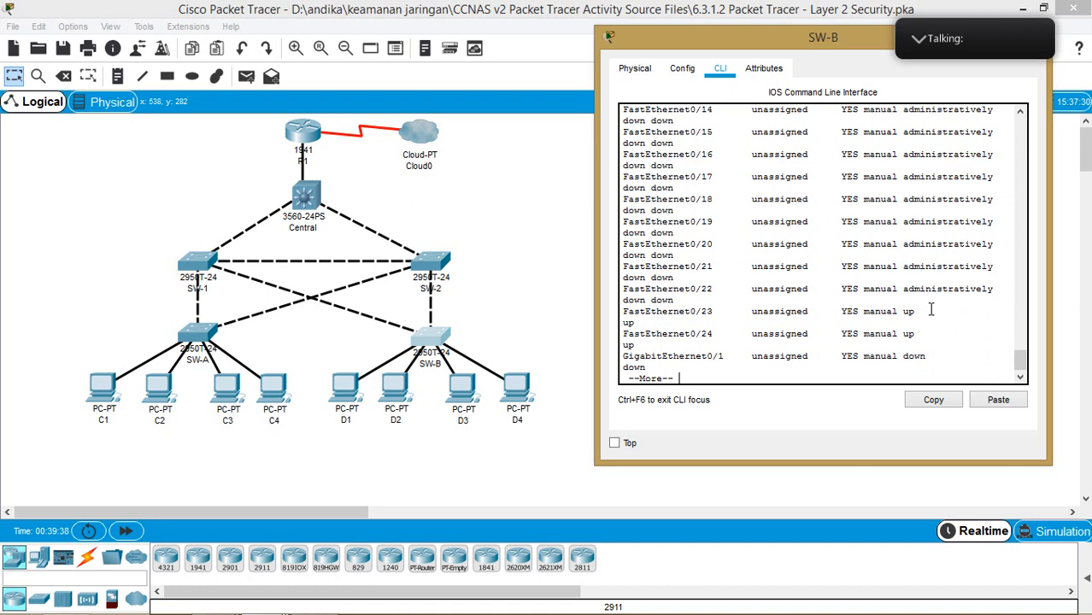
Compare SW-B's interface statuses for the unused ports in the listings before and after the shutdown.
{"action": "scroll", "coordinate": [912, 272], "scroll_direction": "up", "scroll_amount": 10}
{"action": "scroll", "coordinate": [922, 267], "scroll_direction": "up", "scroll_amount": 15}
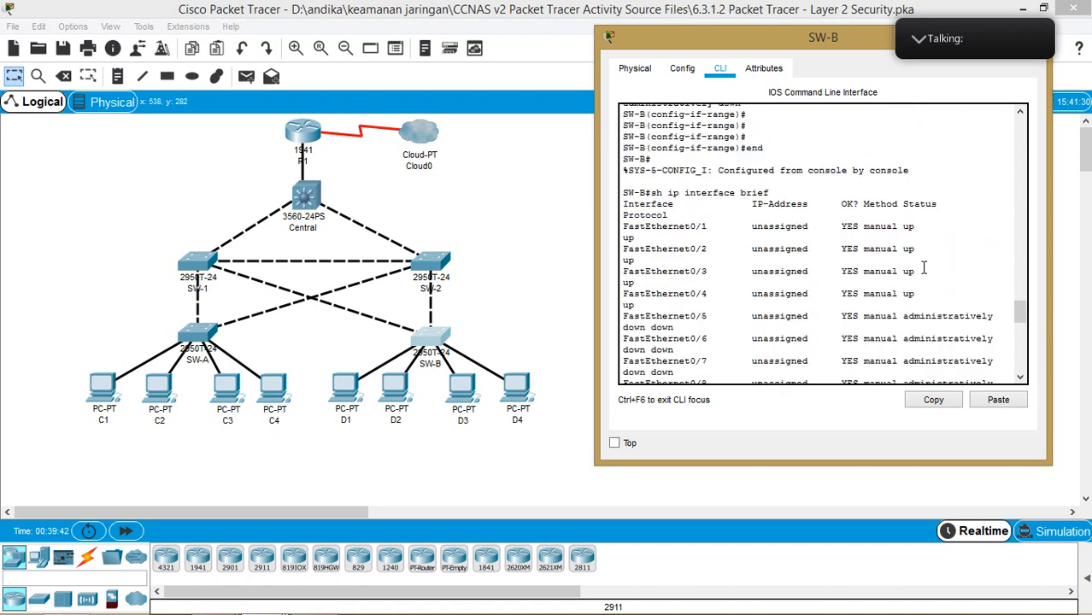
{"action": "scroll", "coordinate": [923, 266], "scroll_direction": "down", "scroll_amount": 8}
{"action": "scroll", "coordinate": [922, 266], "scroll_direction": "down", "scroll_amount": 7}
{"action": "scroll", "coordinate": [914, 257], "scroll_direction": "up", "scroll_amount": 7}
{"action": "left_click_drag", "start_coordinate": [835, 220], "coordinate": [998, 307]}
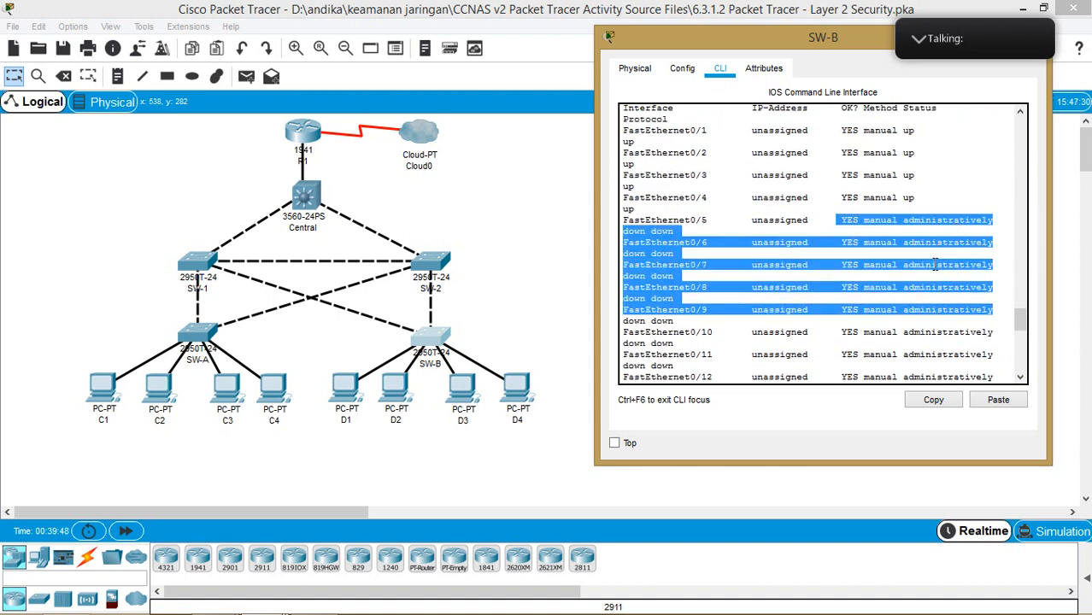
{"action": "scroll", "coordinate": [935, 264], "scroll_direction": "up", "scroll_amount": 20}
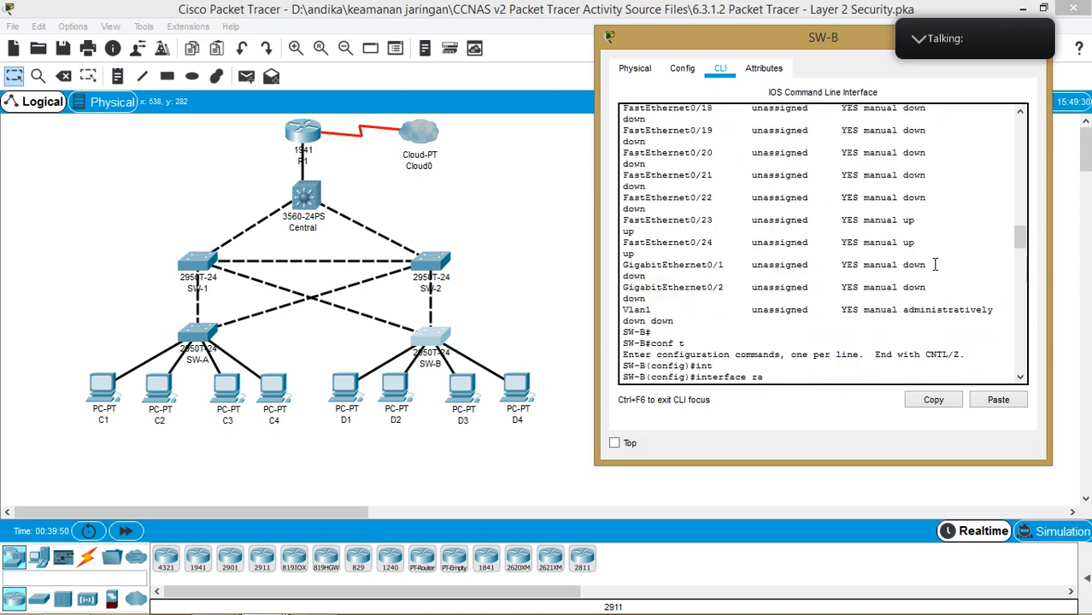
{"action": "scroll", "coordinate": [935, 264], "scroll_direction": "up", "scroll_amount": 1}
{"action": "left_click_drag", "start_coordinate": [926, 223], "coordinate": [624, 224]}
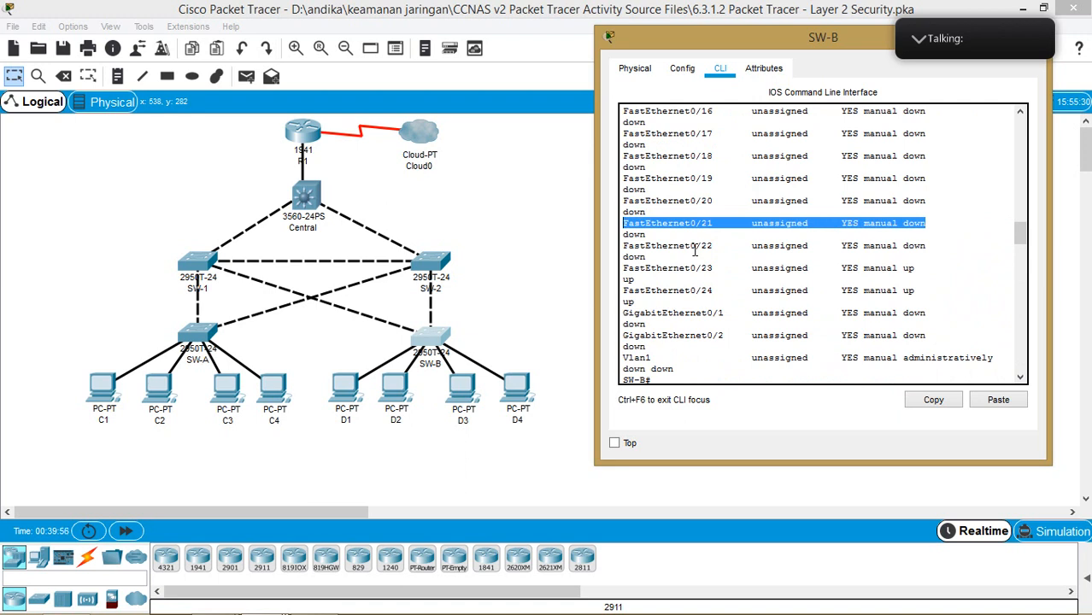
{"action": "scroll", "coordinate": [835, 258], "scroll_direction": "down", "scroll_amount": 15}
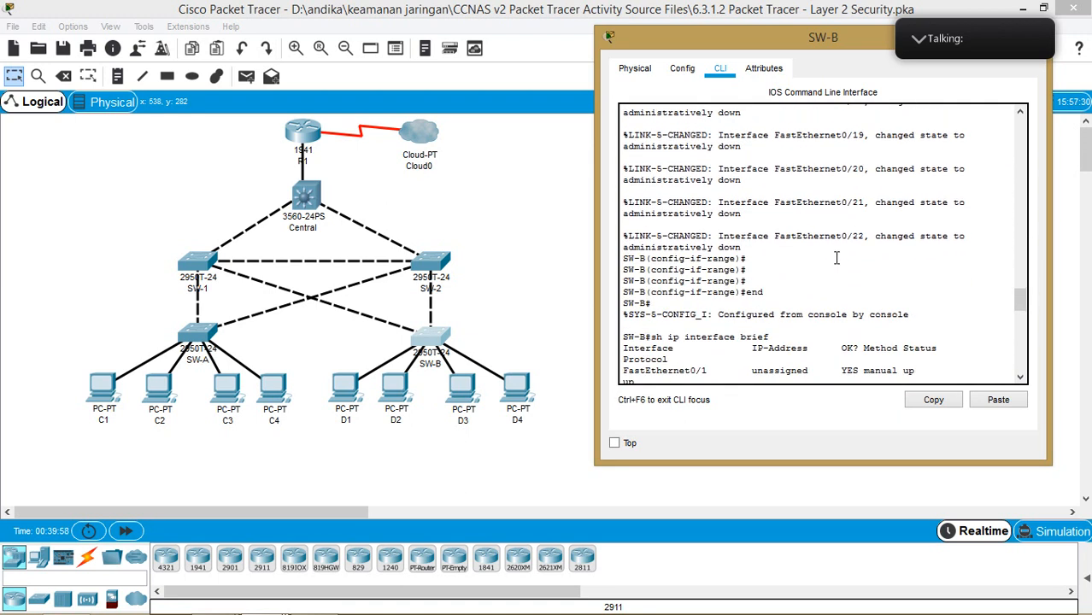
{"action": "scroll", "coordinate": [834, 265], "scroll_direction": "down", "scroll_amount": 3}
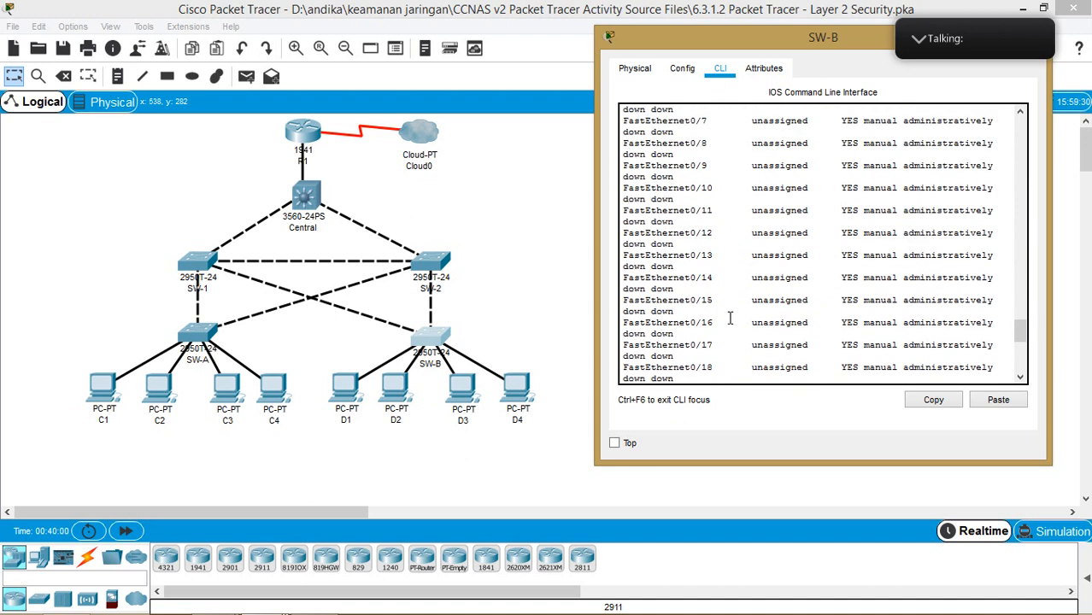
{"action": "scroll", "coordinate": [730, 318], "scroll_direction": "down", "scroll_amount": 4}
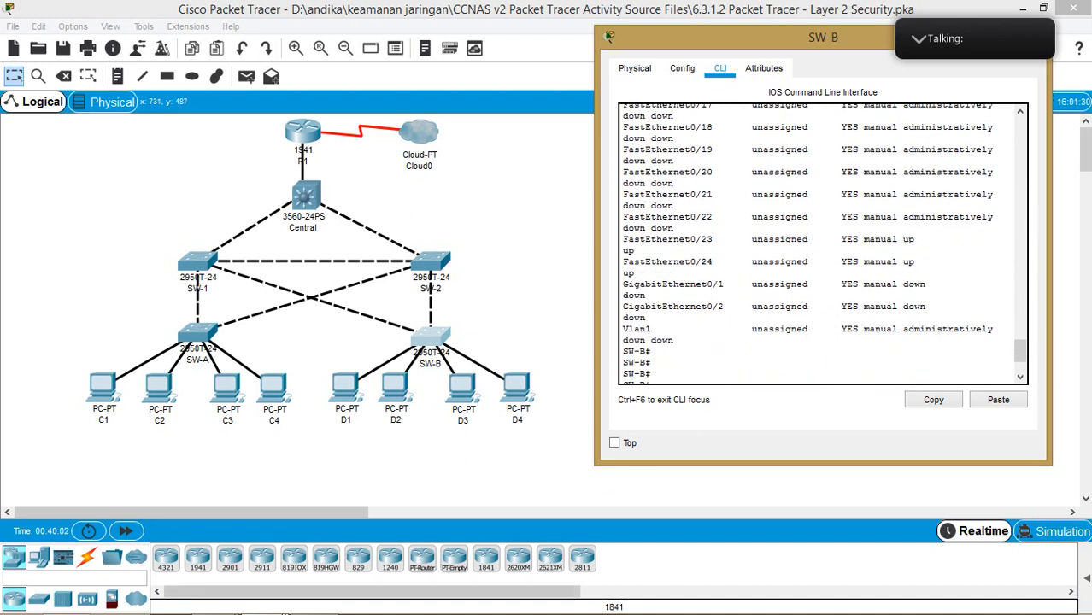
Bring up the PT Activity instructions, go to the final Check results step and check the activity results.
{"action": "mouse_move", "coordinate": [276, 603]}
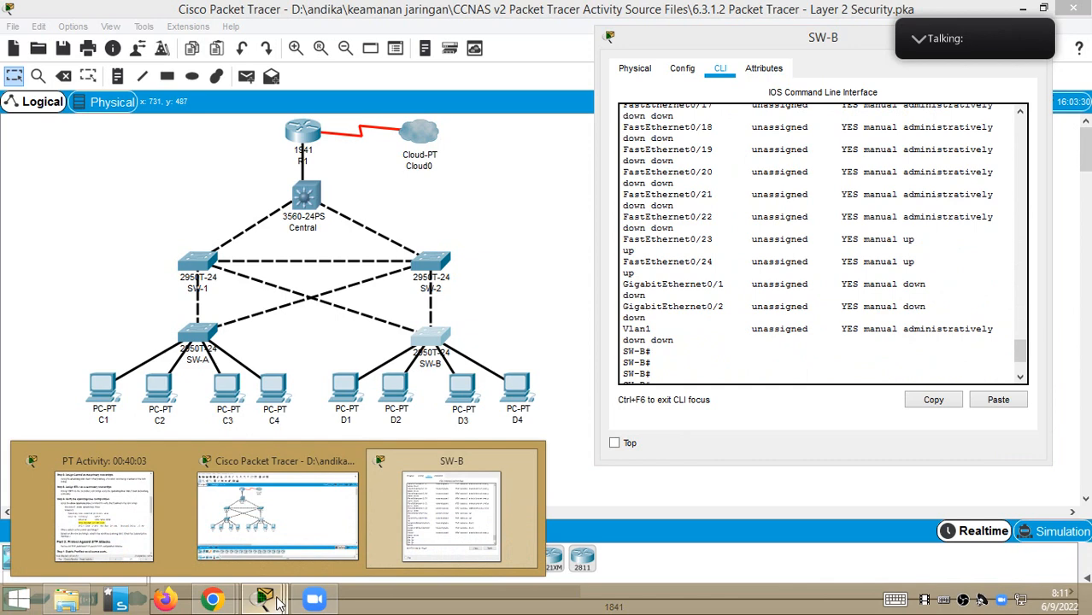
{"action": "left_click", "coordinate": [108, 538]}
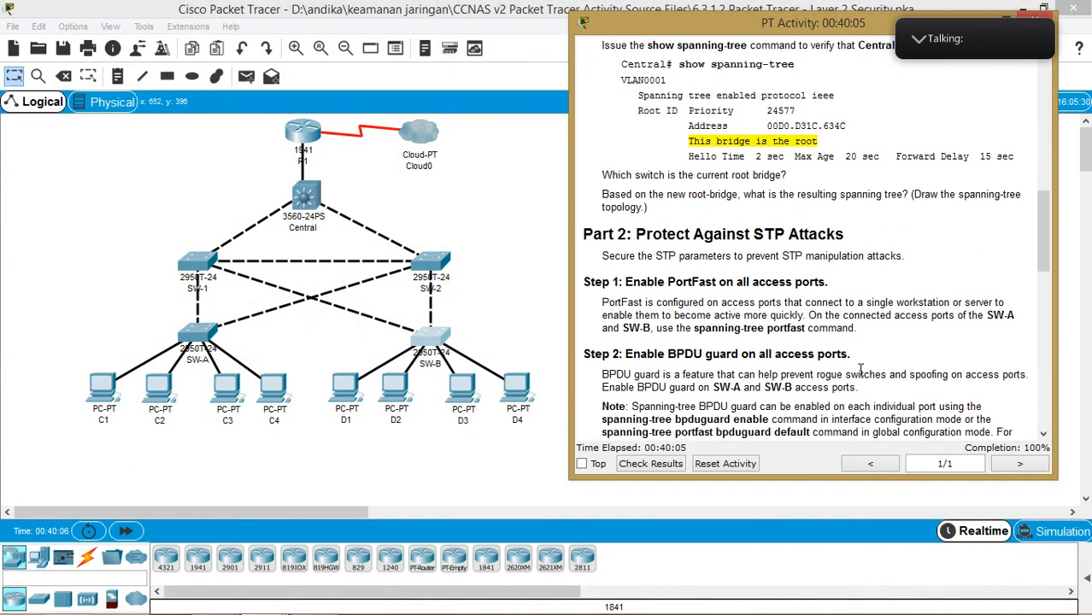
{"action": "scroll", "coordinate": [854, 369], "scroll_direction": "down", "scroll_amount": 12}
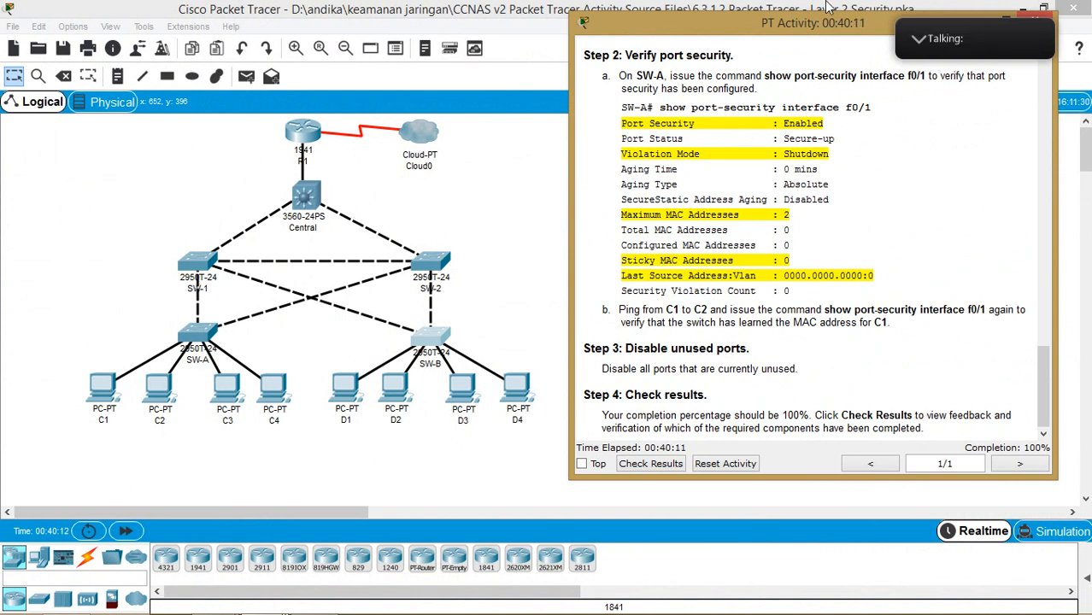
{"action": "left_click_drag", "start_coordinate": [839, 32], "coordinate": [767, 39]}
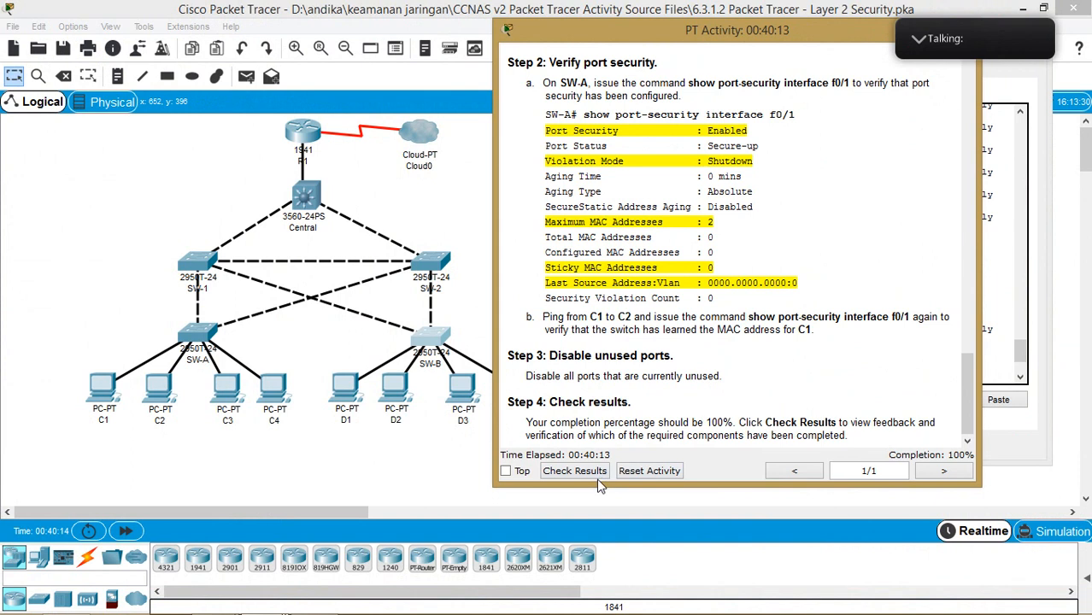
{"action": "left_click", "coordinate": [596, 470]}
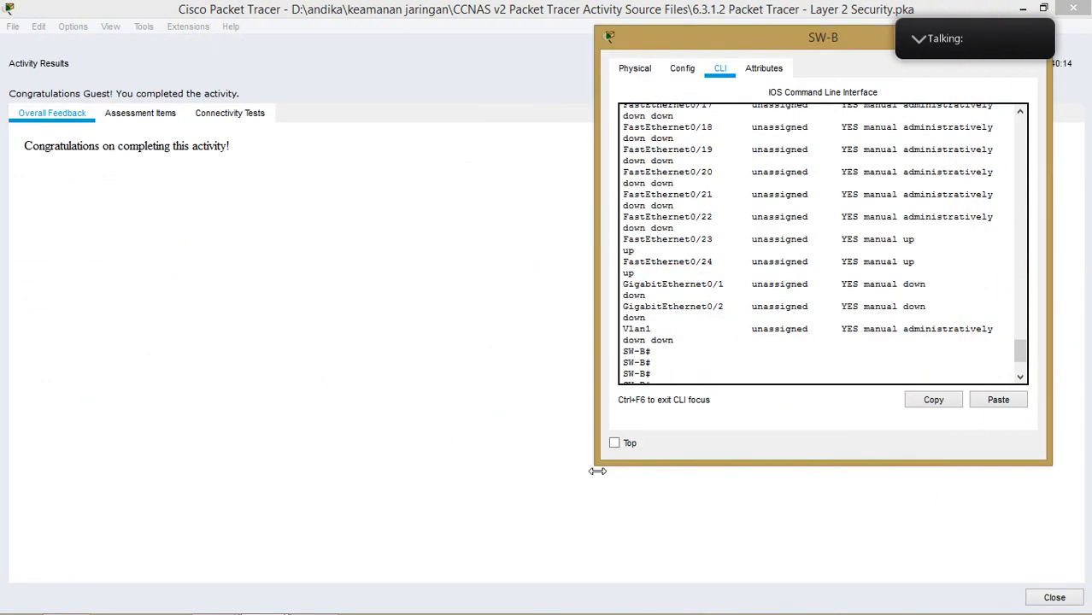
Review the assessment items for the switches in the activity results.
{"action": "left_click", "coordinate": [139, 116]}
{"action": "scroll", "coordinate": [262, 342], "scroll_direction": "down", "scroll_amount": 5}
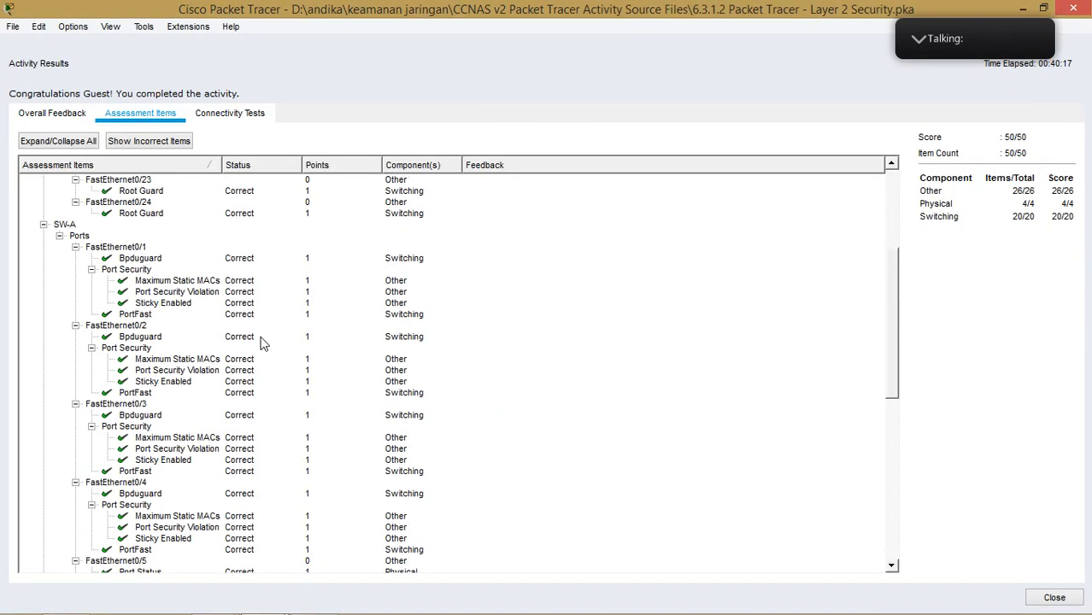
{"action": "scroll", "coordinate": [262, 343], "scroll_direction": "down", "scroll_amount": 10}
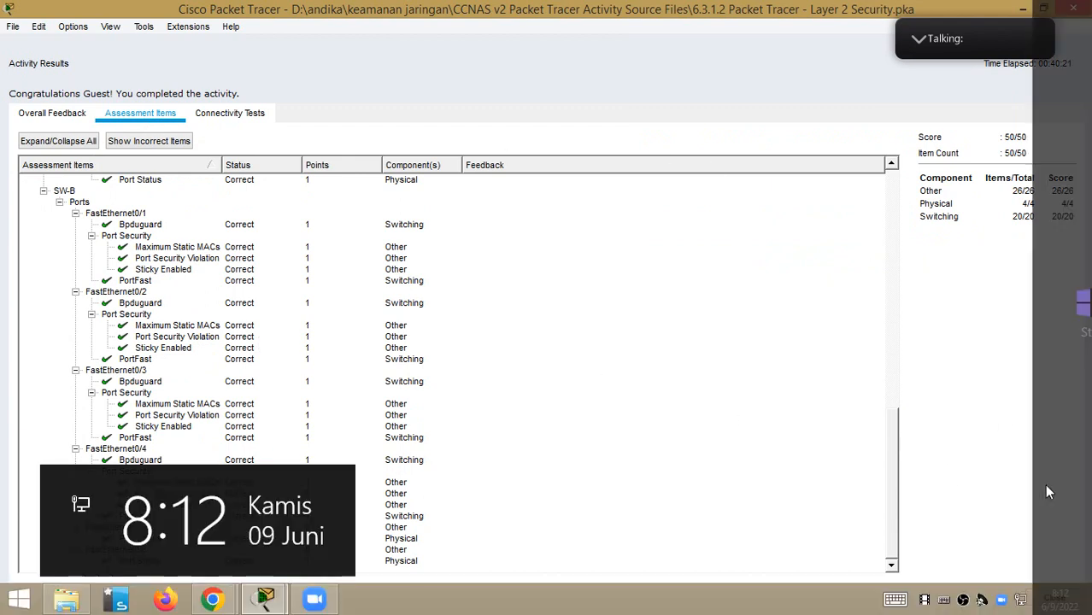
Close the activity results and place the PT Activity instructions window beside the topology.
{"action": "left_click", "coordinate": [1049, 600]}
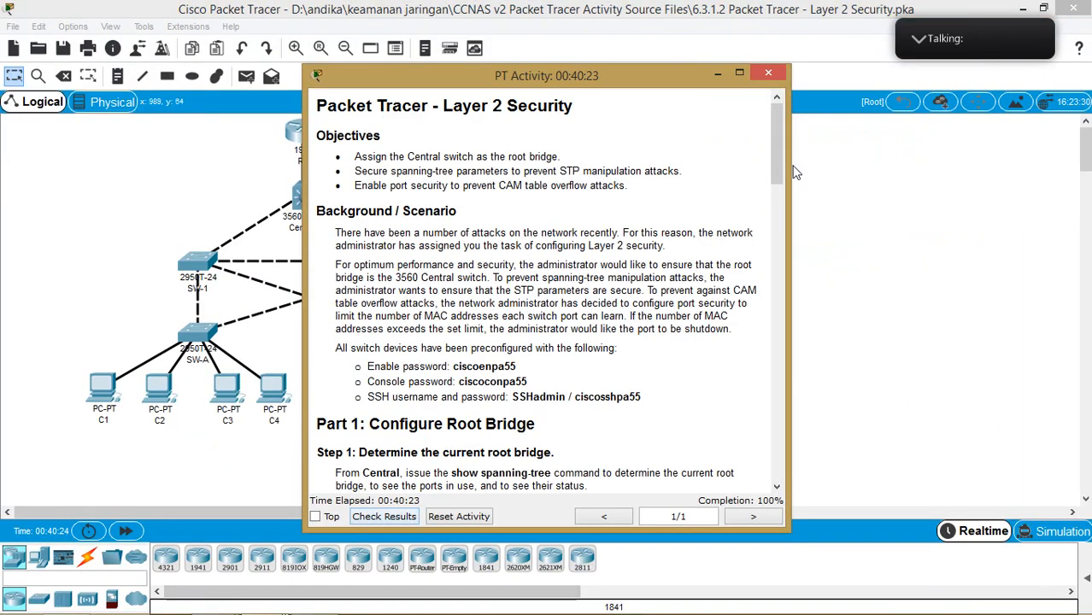
{"action": "left_click_drag", "start_coordinate": [654, 53], "coordinate": [800, 50]}
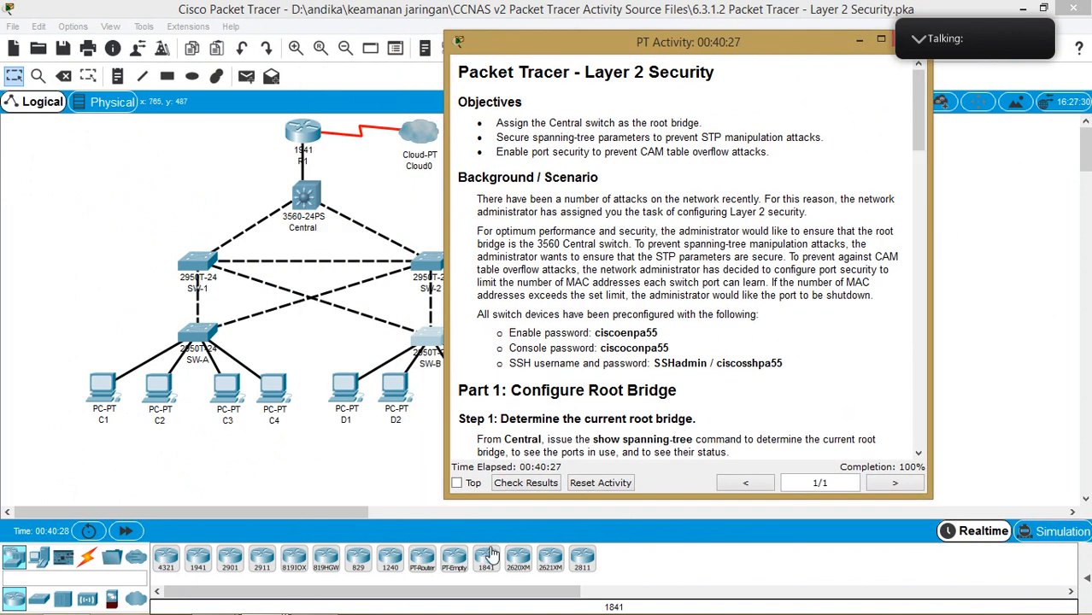
{"action": "left_click_drag", "start_coordinate": [704, 52], "coordinate": [796, 49]}
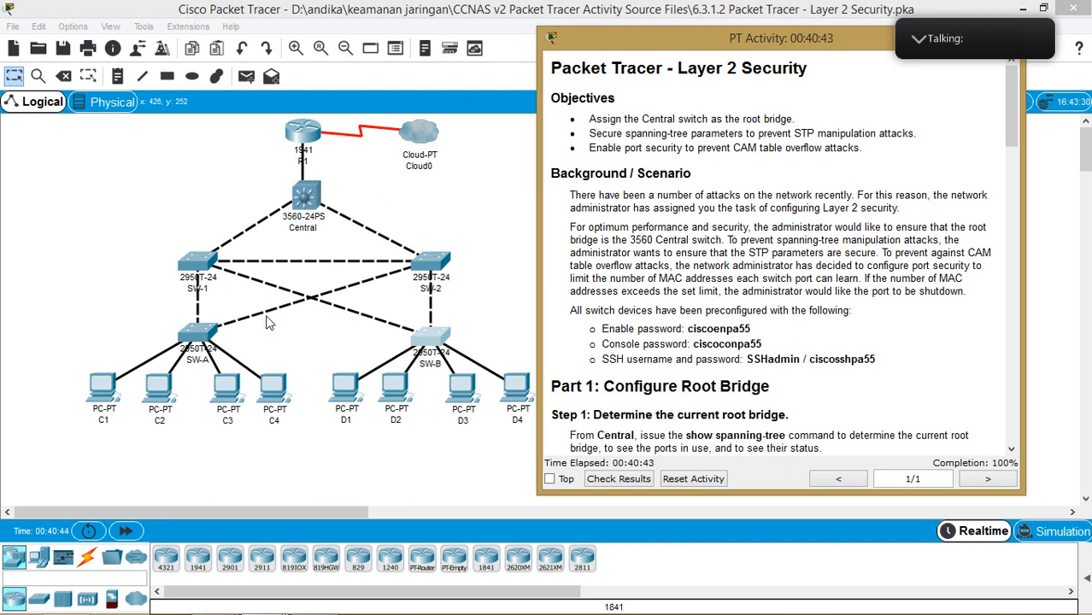
Review the activity instructions from Part 1, Configure Root Bridge, through the PortFast, BPDU guard and root guard steps of Part 2.
{"action": "scroll", "coordinate": [835, 295], "scroll_direction": "down", "scroll_amount": 5}
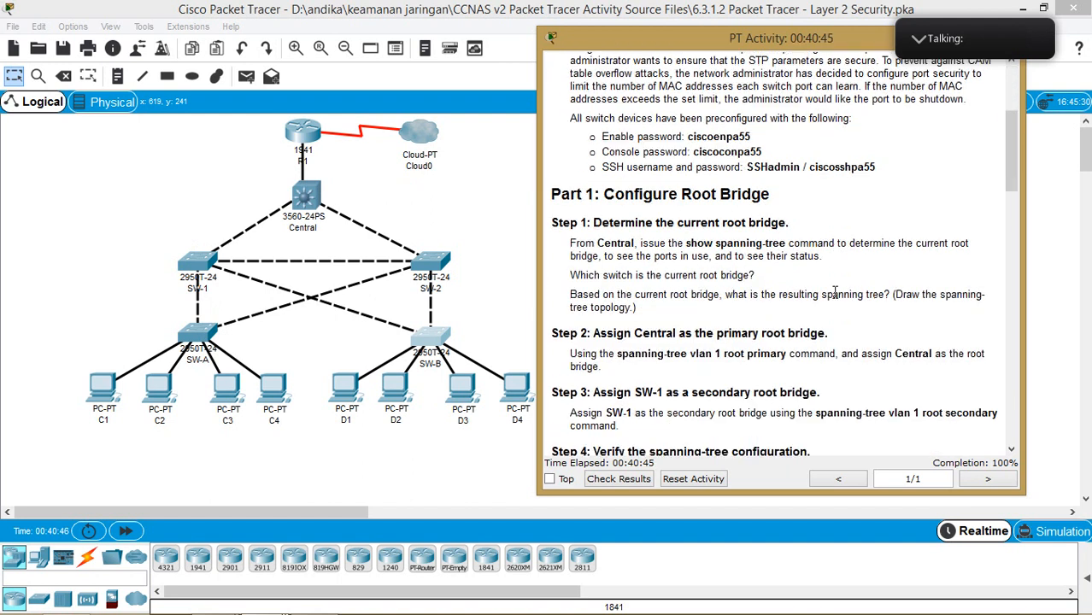
{"action": "scroll", "coordinate": [835, 294], "scroll_direction": "down", "scroll_amount": 5}
{"action": "scroll", "coordinate": [837, 298], "scroll_direction": "down", "scroll_amount": 5}
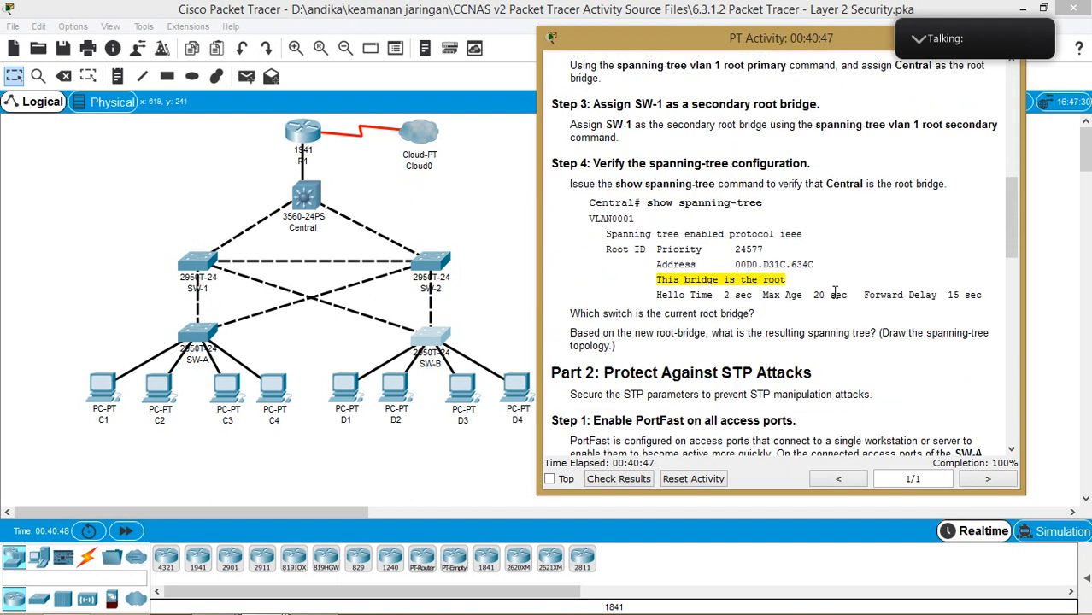
{"action": "scroll", "coordinate": [837, 293], "scroll_direction": "down", "scroll_amount": 1}
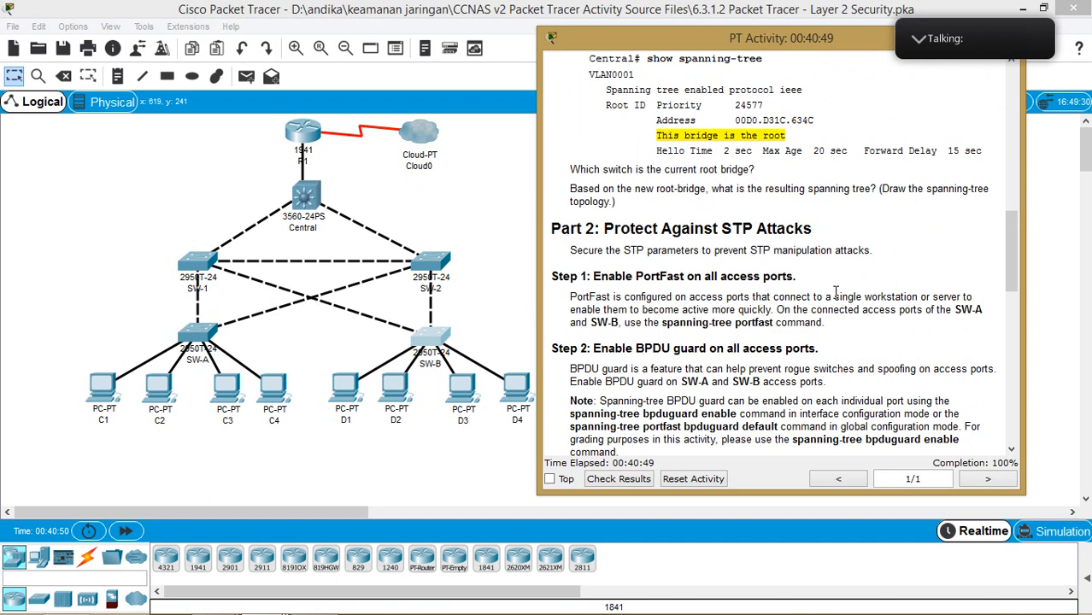
{"action": "scroll", "coordinate": [835, 294], "scroll_direction": "down", "scroll_amount": 2}
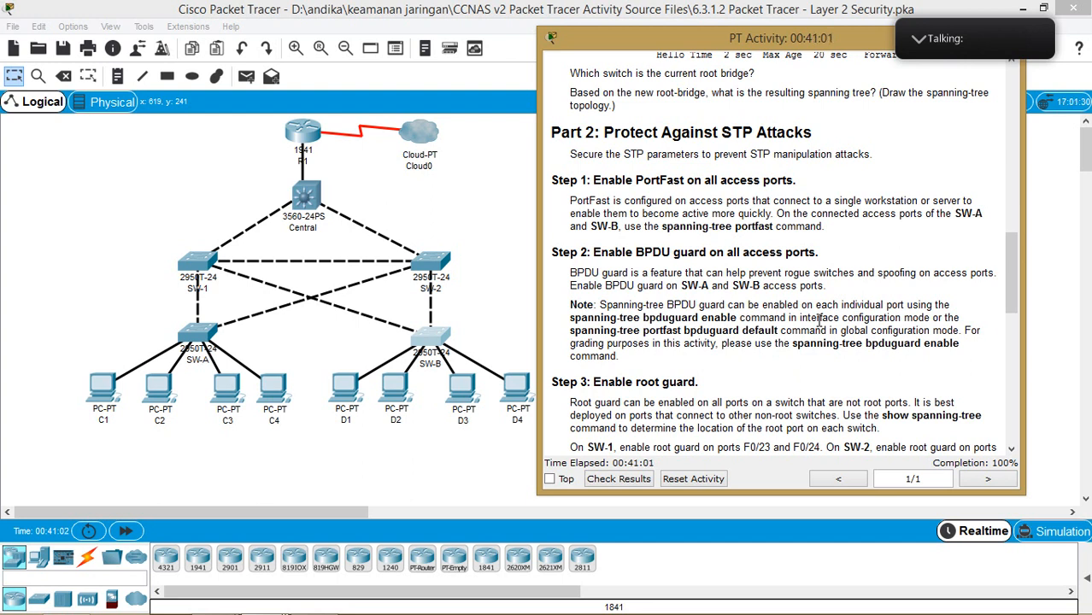
{"action": "scroll", "coordinate": [818, 319], "scroll_direction": "down", "scroll_amount": 2}
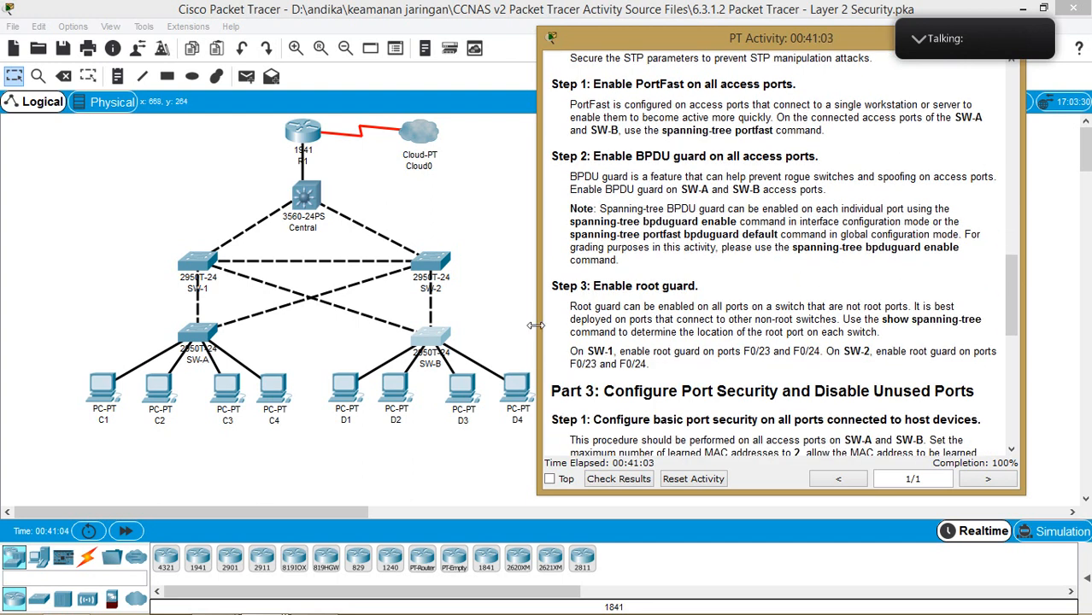